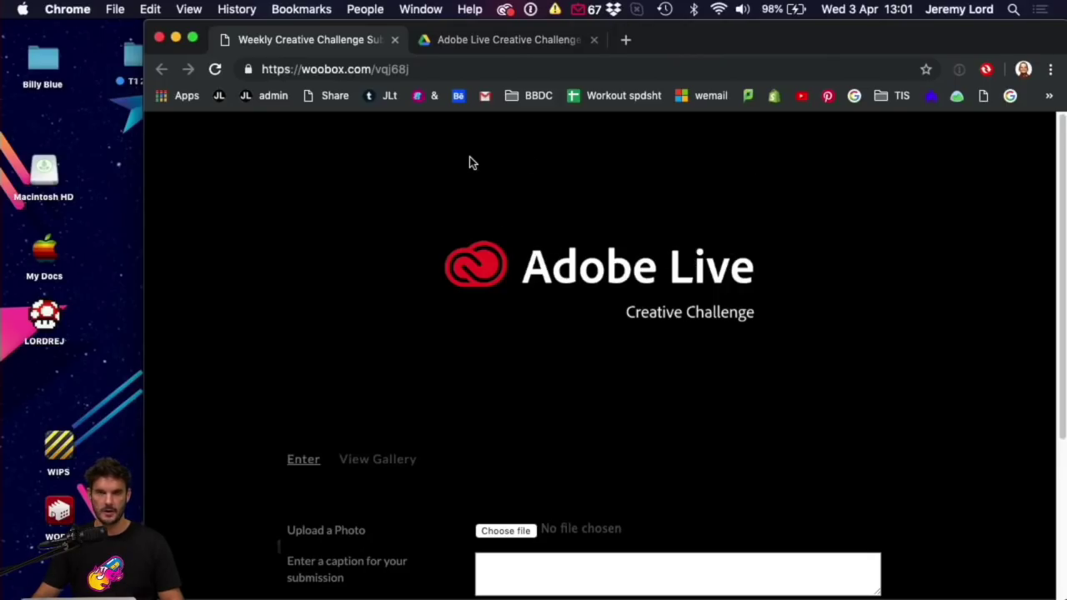
# Step: Download the Creative Challenge Part 1 sketch and Paper Texture.psd from the shared Google Drive folder
pyautogui.click(516, 42)
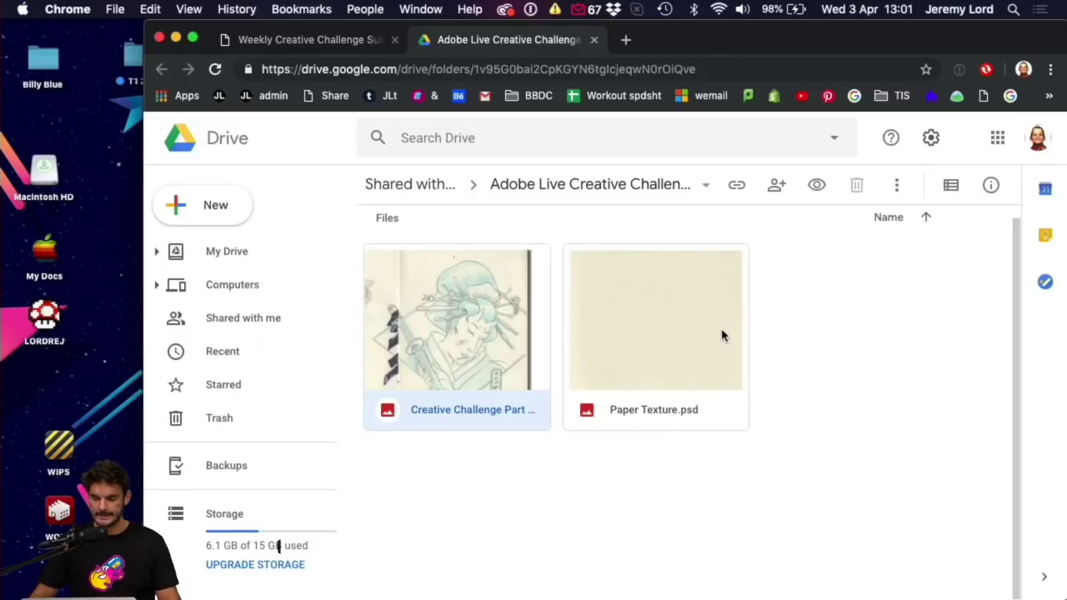
pyautogui.click(704, 310)
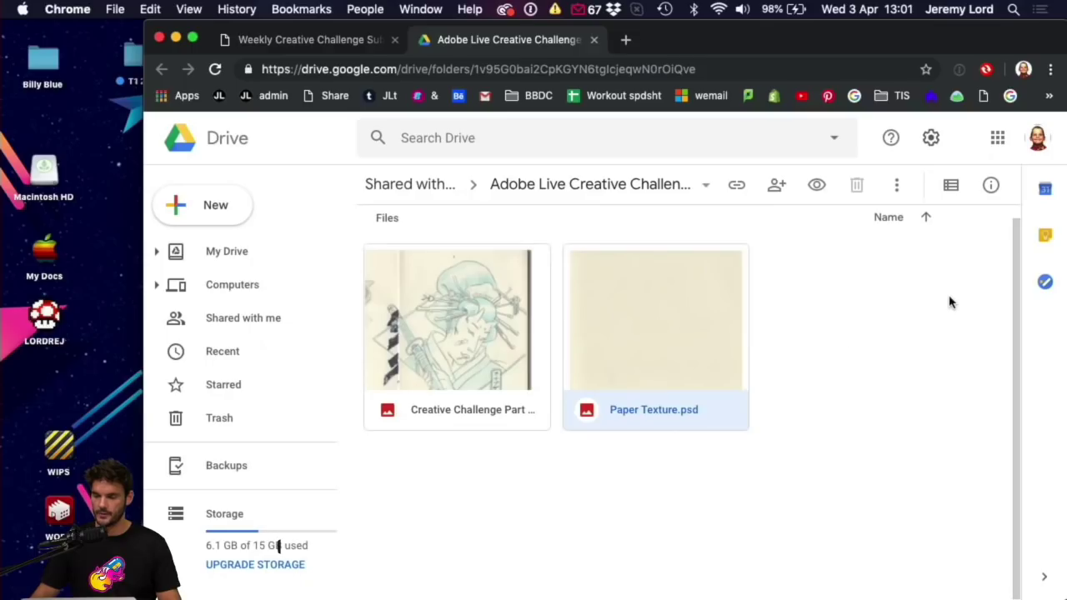
pyautogui.moveTo(865, 39); pyautogui.dragTo(839, 31)
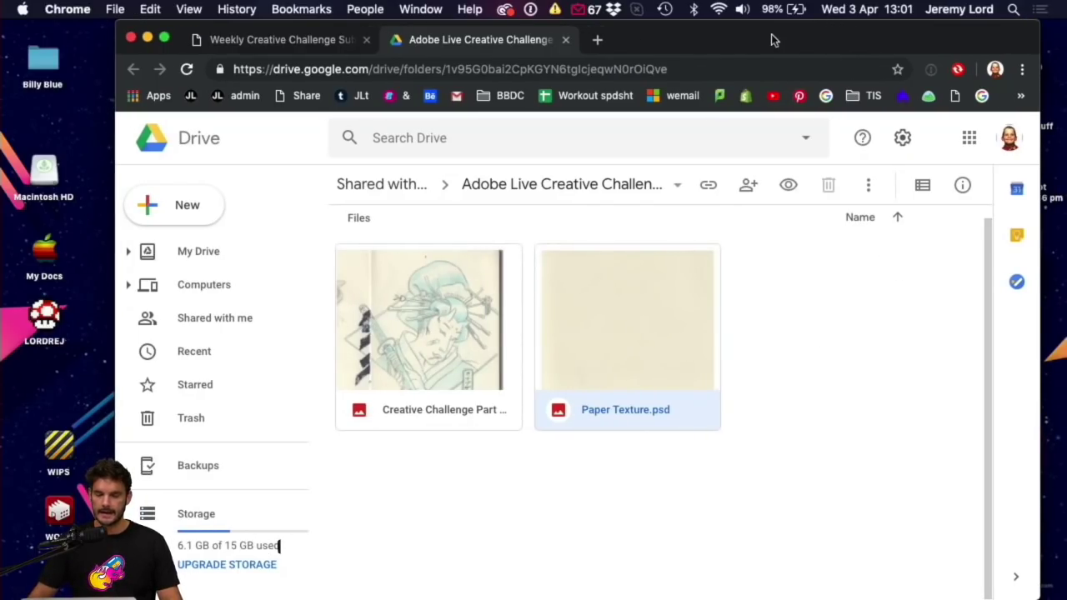
pyautogui.click(469, 294)
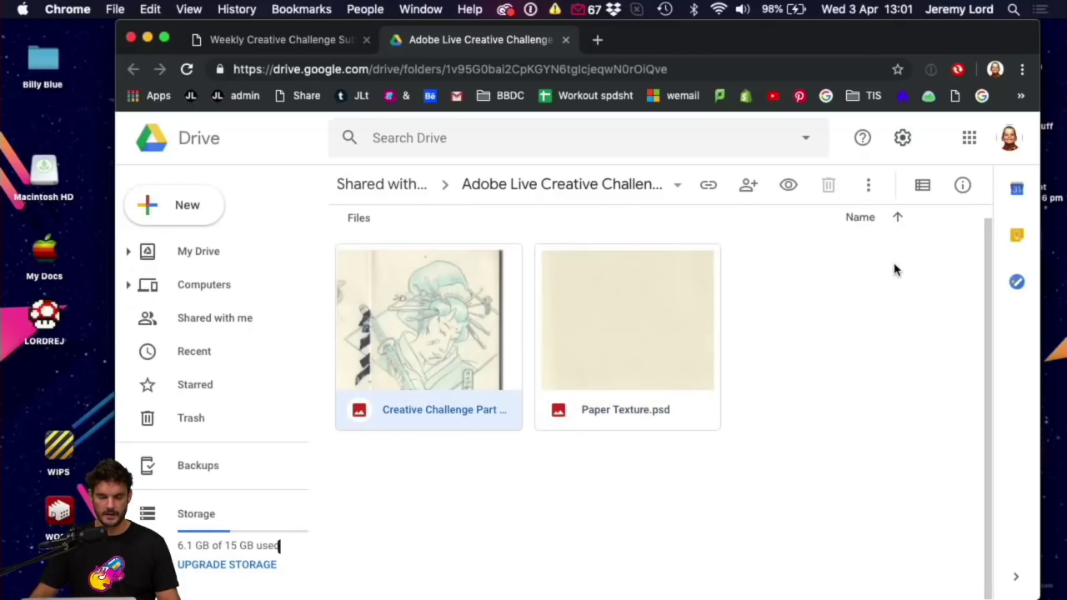
pyautogui.rightClick(437, 284)
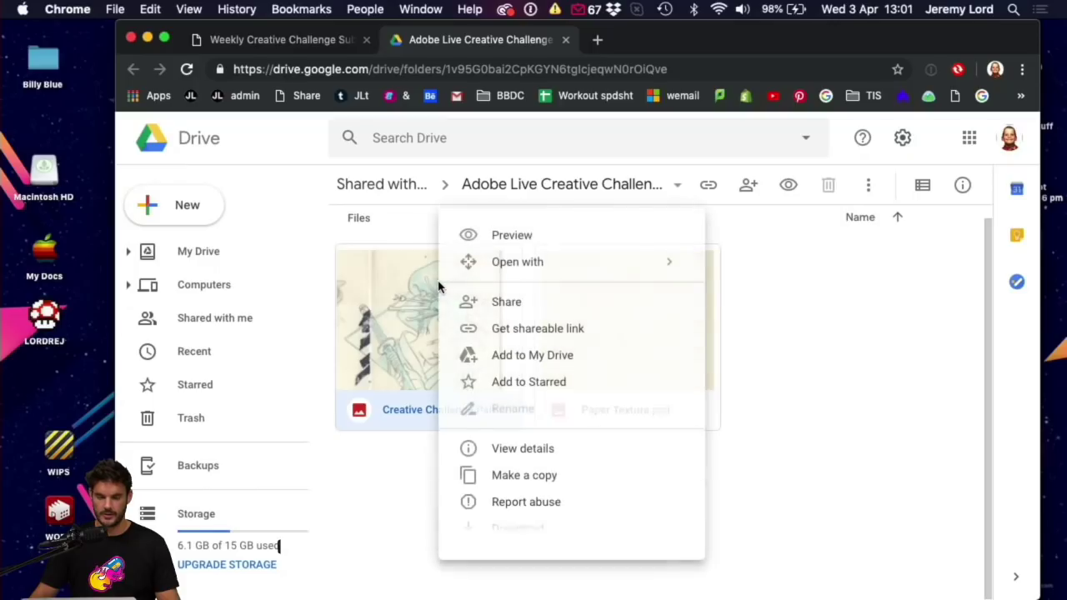
pyautogui.click(522, 529)
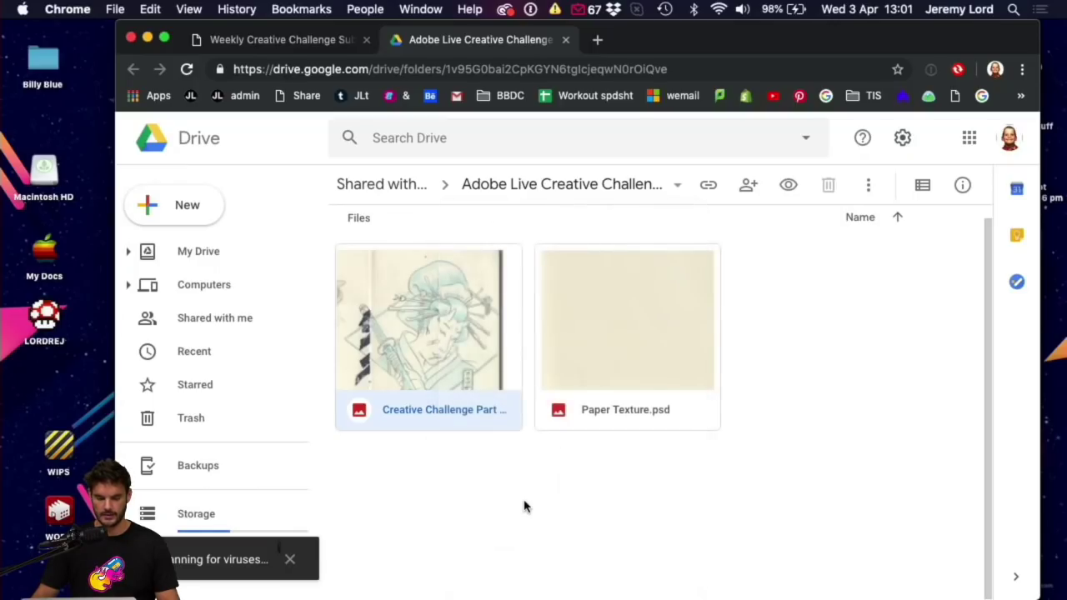
pyautogui.rightClick(584, 317)
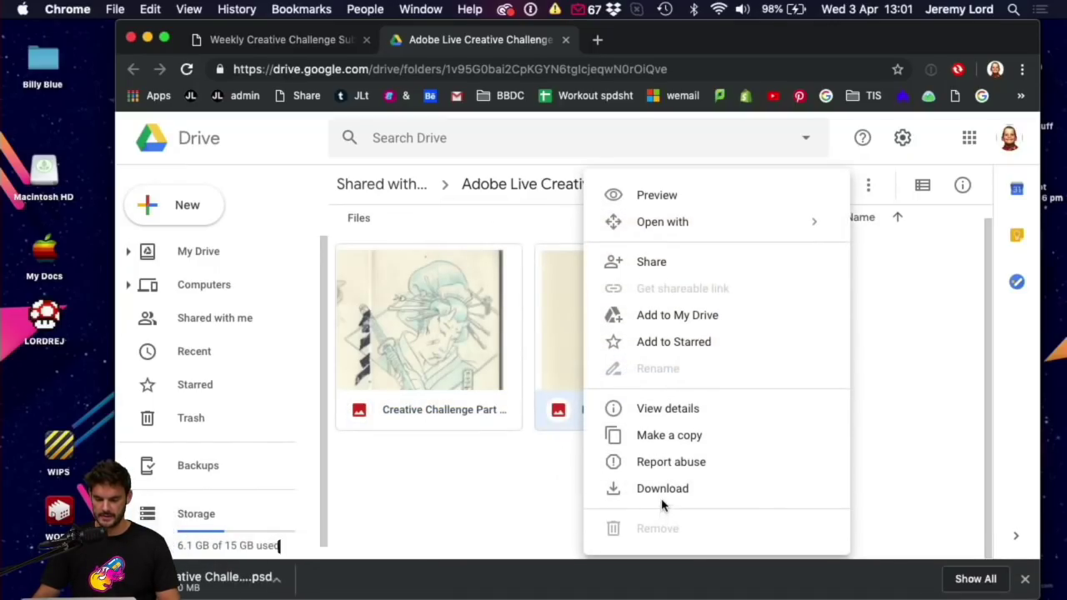
pyautogui.click(660, 499)
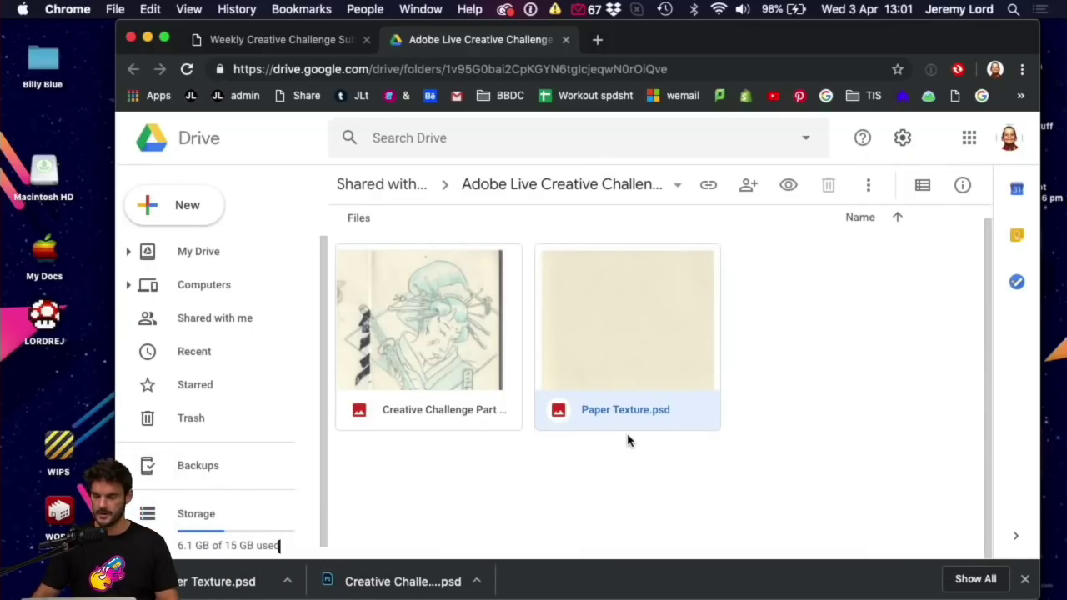
pyautogui.moveTo(708, 48)
pyautogui.mouseDown()
pyautogui.moveTo(755, 48)
pyautogui.moveTo(705, 48)
pyautogui.mouseUp()
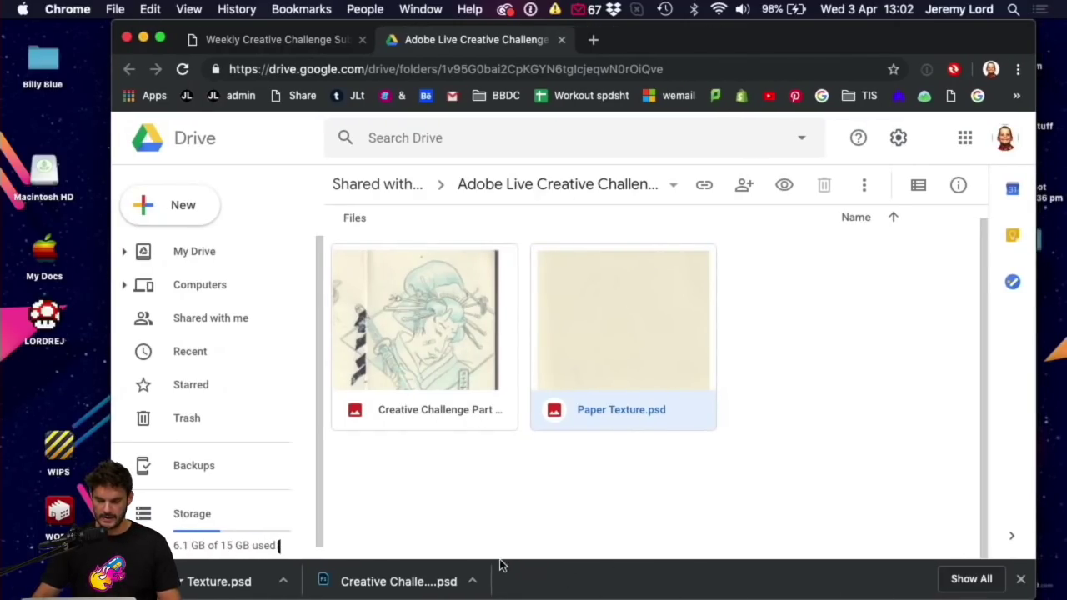
# Step: Switch to Finder's Downloads folder, delete the duplicate sketch marked (1), and place Creative Challenge Part 1.psd beside Paper Texture.psd
pyautogui.click(143, 37)
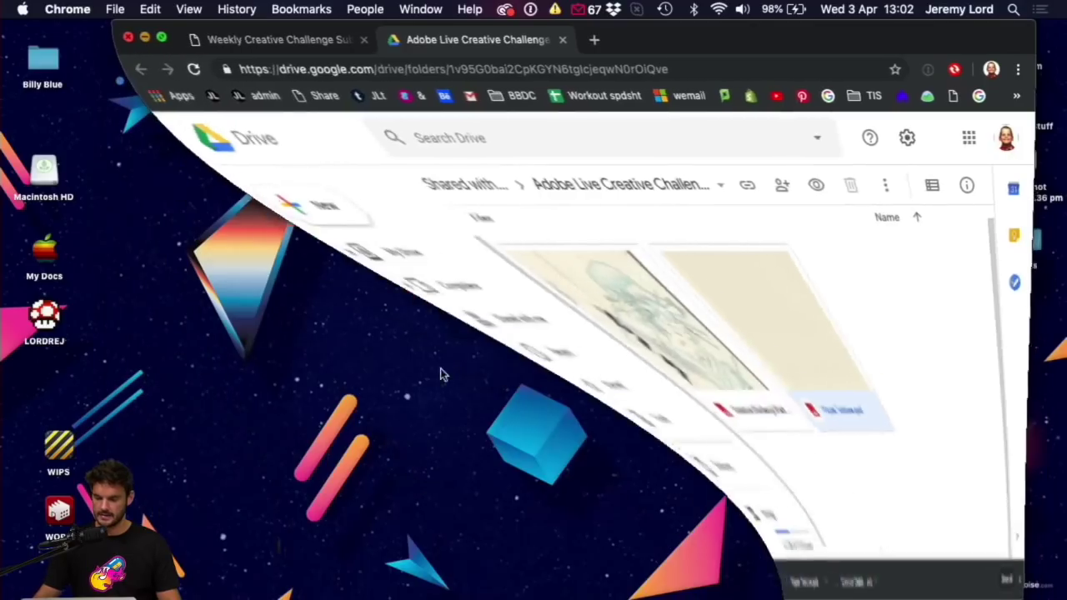
pyautogui.click(961, 588)
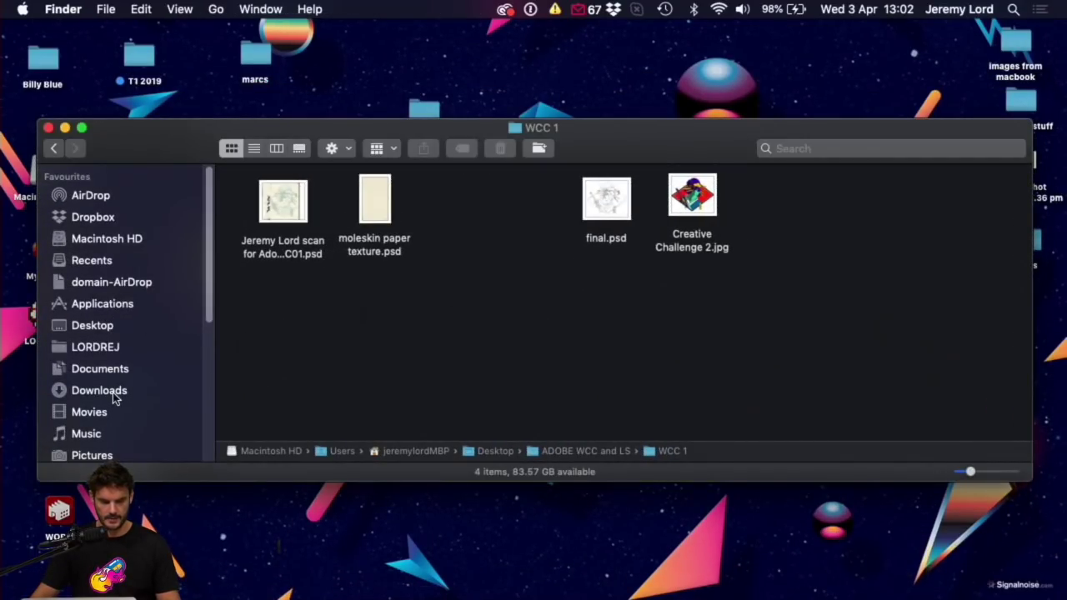
pyautogui.click(113, 390)
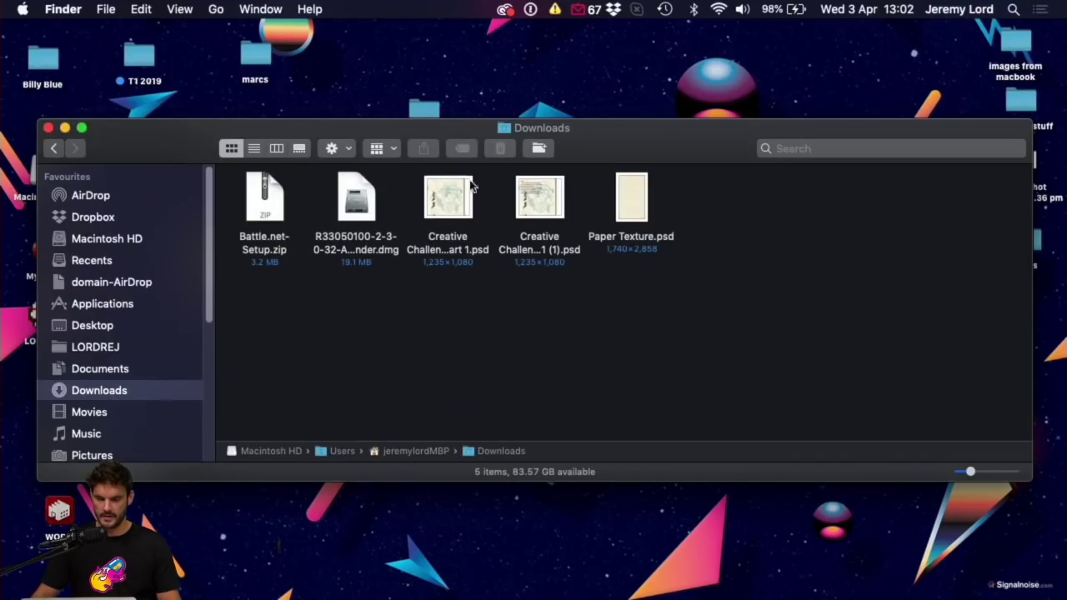
pyautogui.click(541, 198)
pyautogui.press('super+BackSpace')
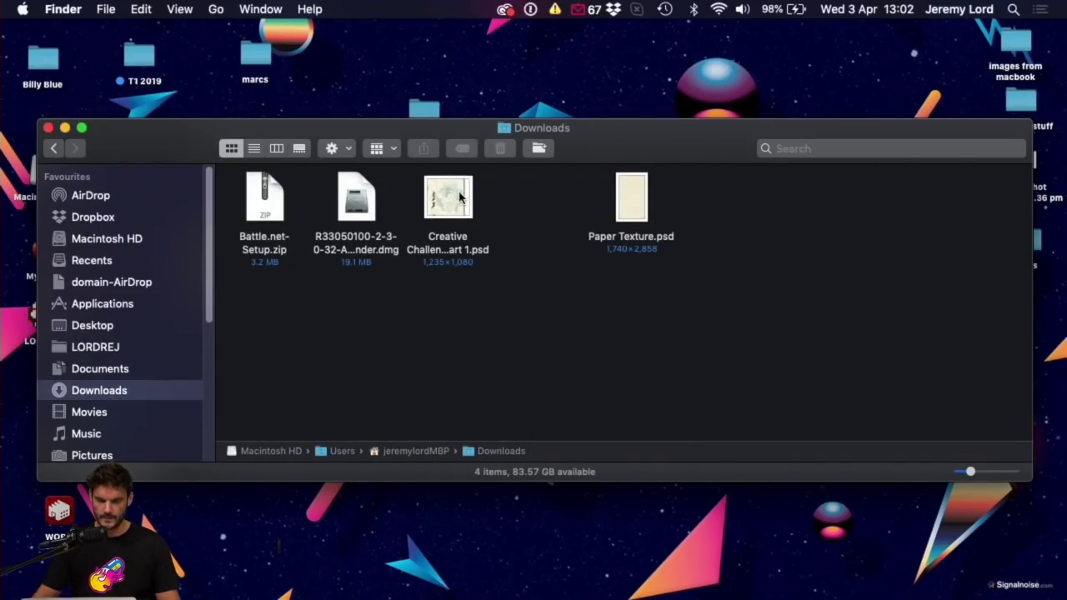
pyautogui.moveTo(459, 196); pyautogui.dragTo(676, 200)
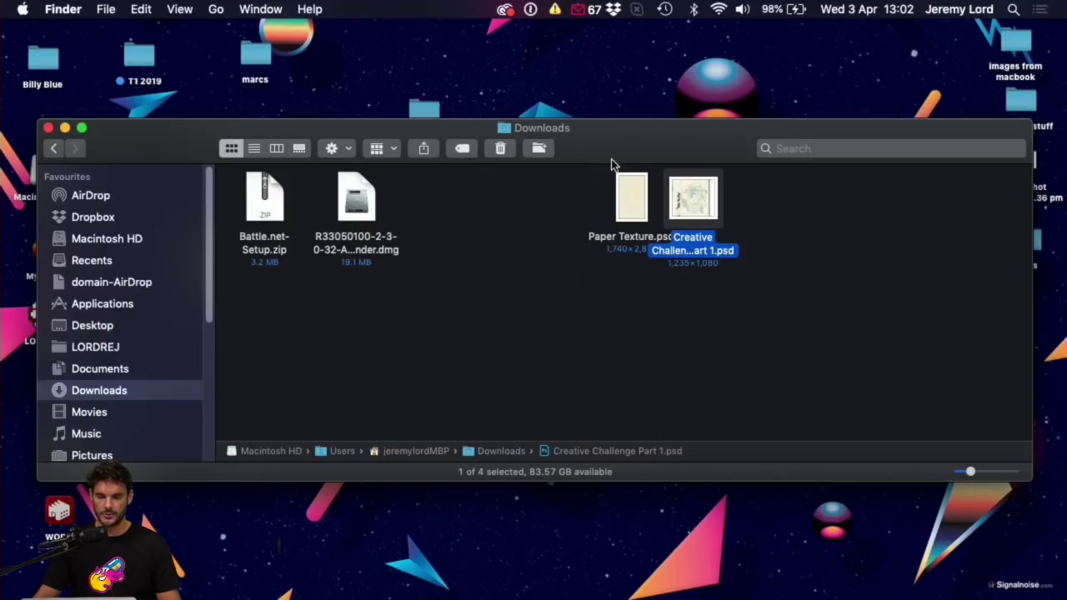
# Step: Open Creative Challenge Part 1.psd and Paper Texture.psd in Photoshop, examine the paper texture, and return to the sketch document
pyautogui.doubleClick(713, 193)
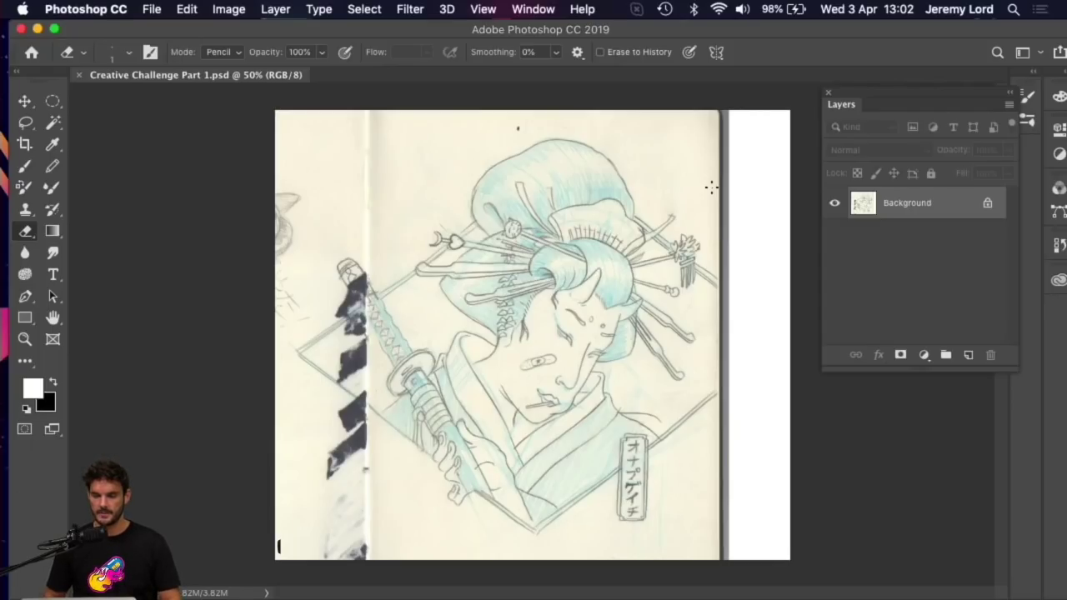
pyautogui.click(37, 29)
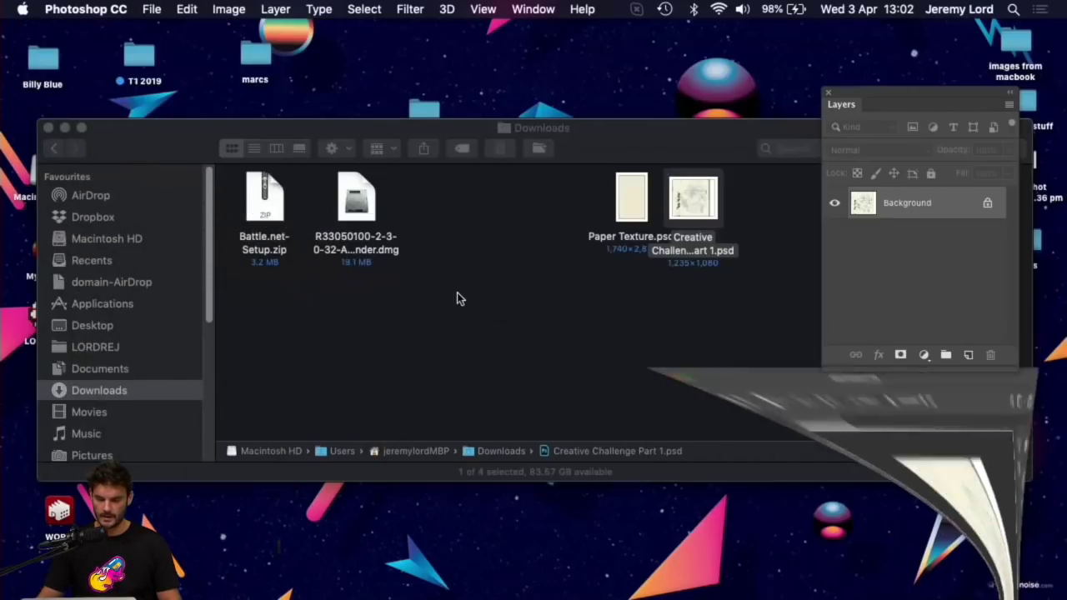
pyautogui.doubleClick(631, 201)
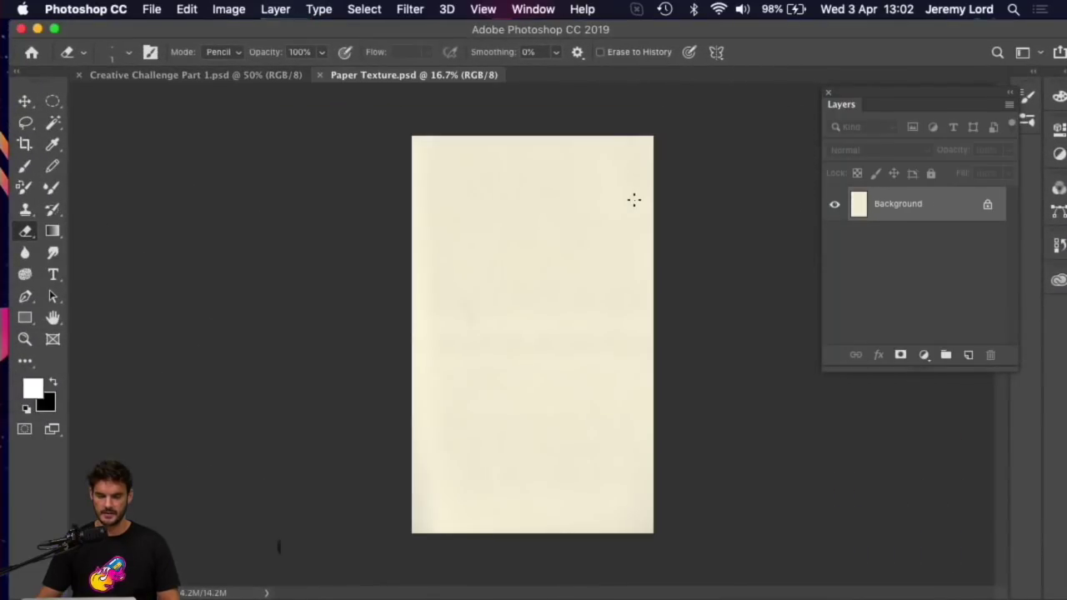
pyautogui.press('super+plus')
pyautogui.press('super+plus')
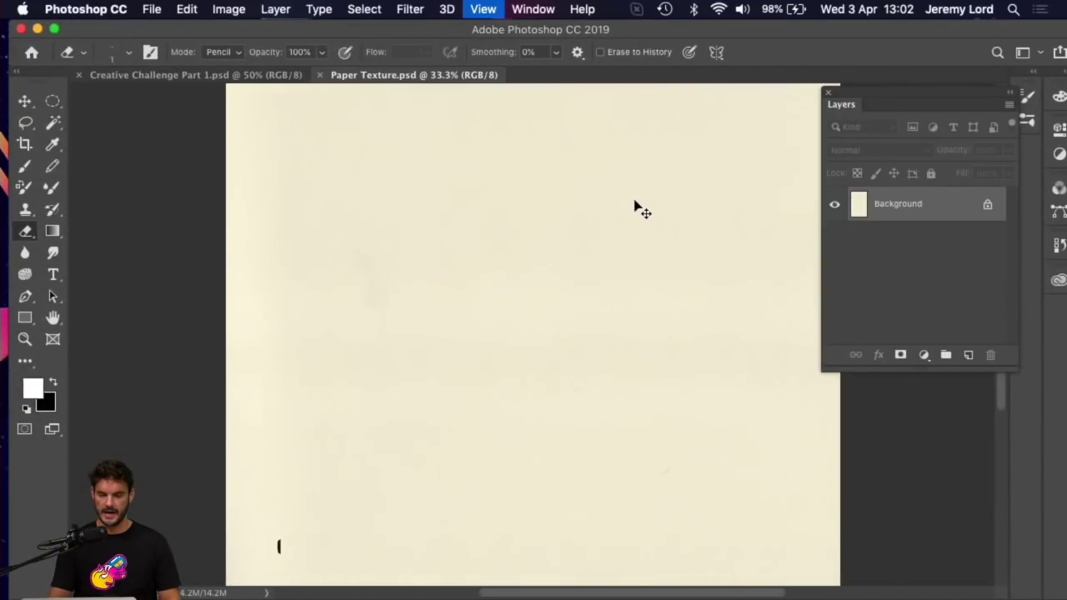
pyautogui.press('super+minus')
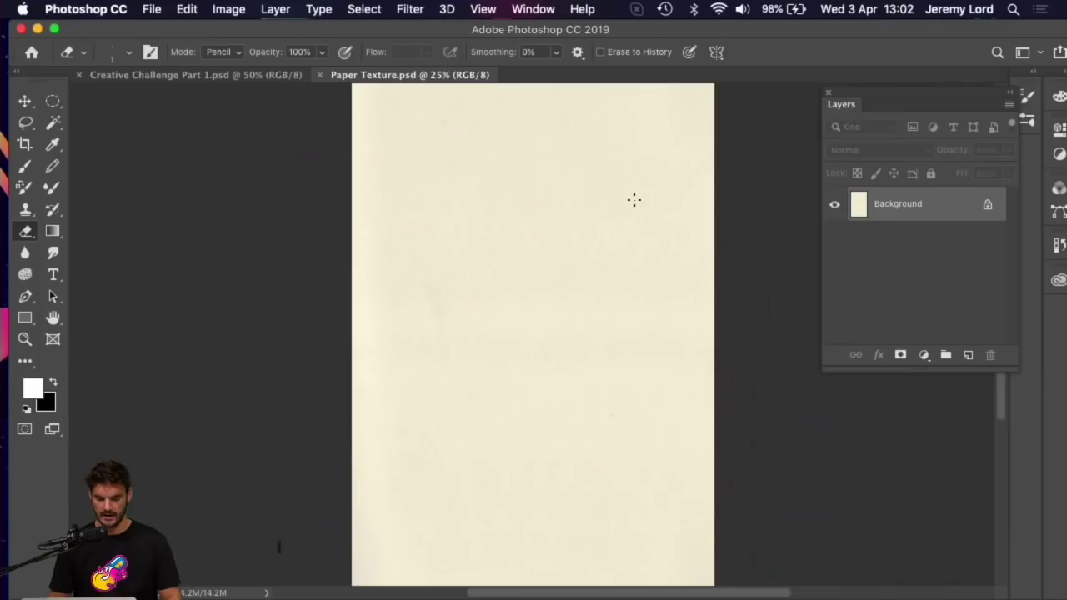
pyautogui.press('f')
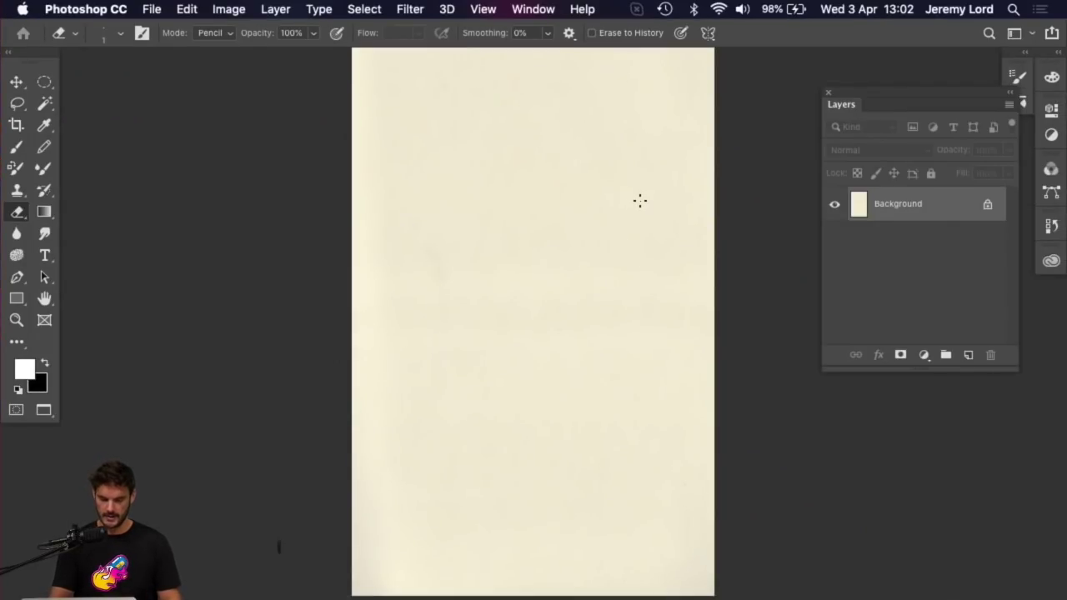
pyautogui.hotkey('shift', 'f')
pyautogui.click(246, 75)
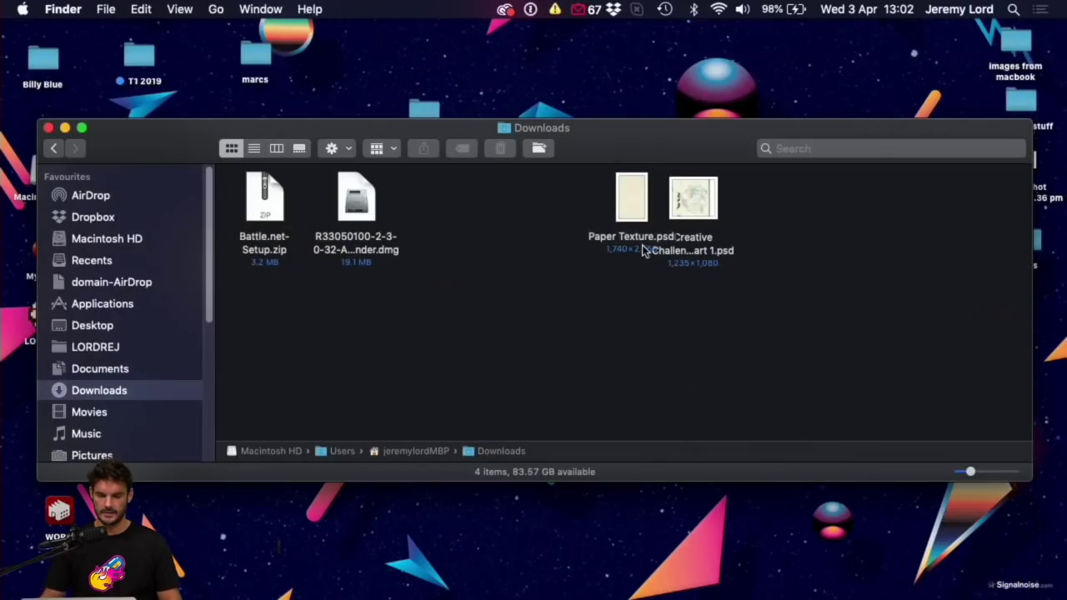
# Step: Close the Downloads window, open the WCC 1 folder inside ADOBE WCC and LS, and preview final.psd
pyautogui.click(48, 128)
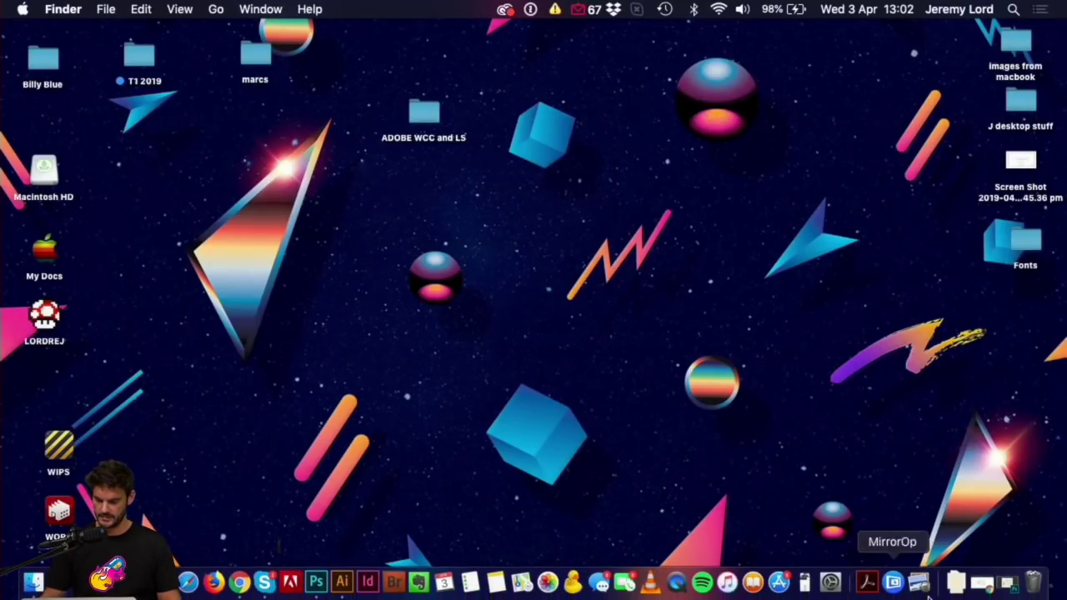
pyautogui.doubleClick(423, 112)
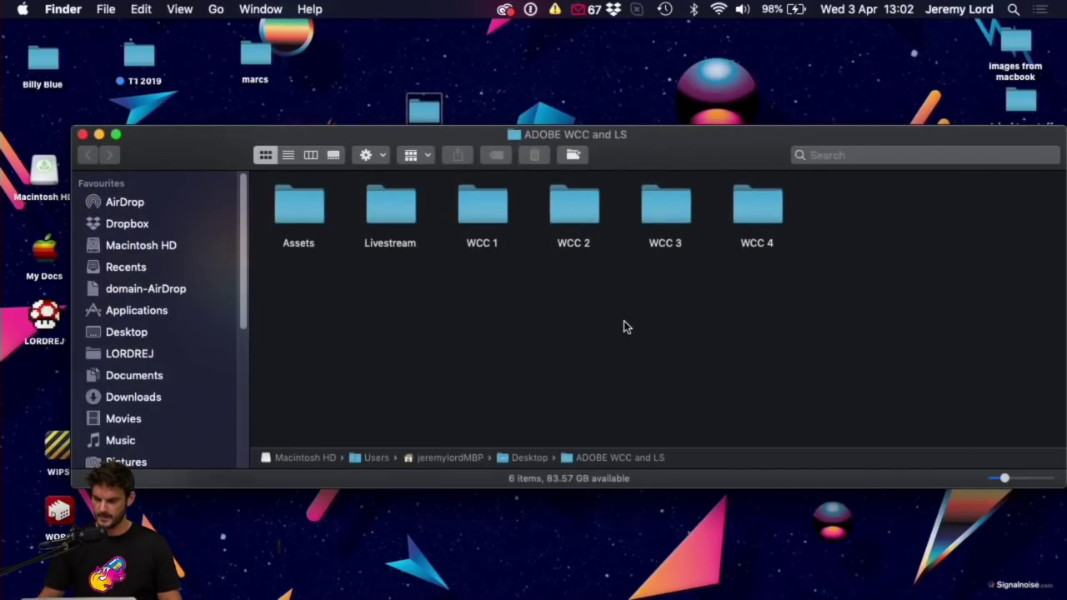
pyautogui.doubleClick(484, 205)
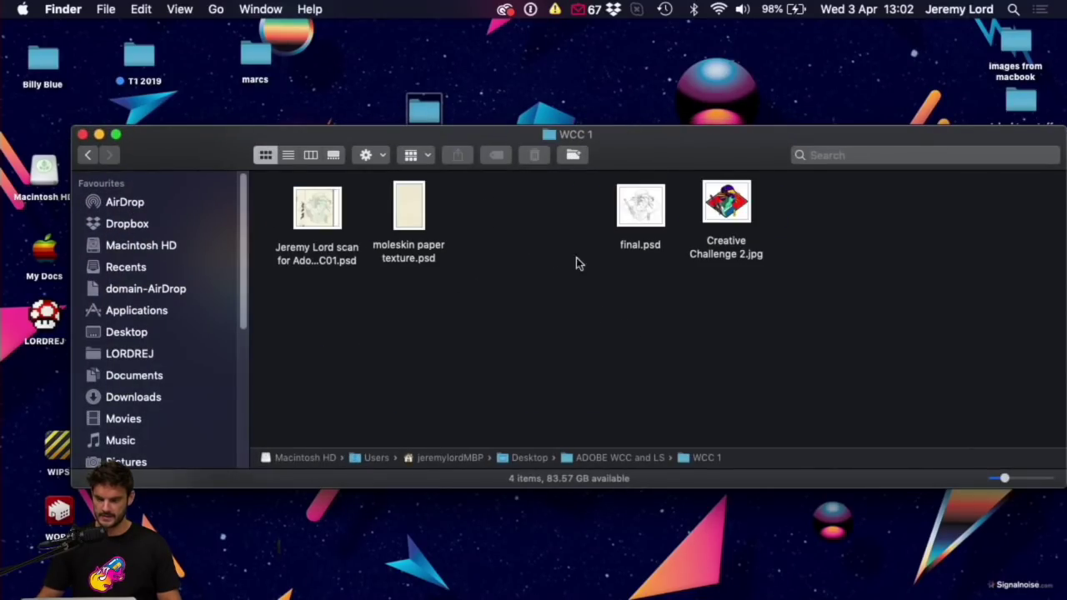
pyautogui.click(640, 203)
pyautogui.press('space')
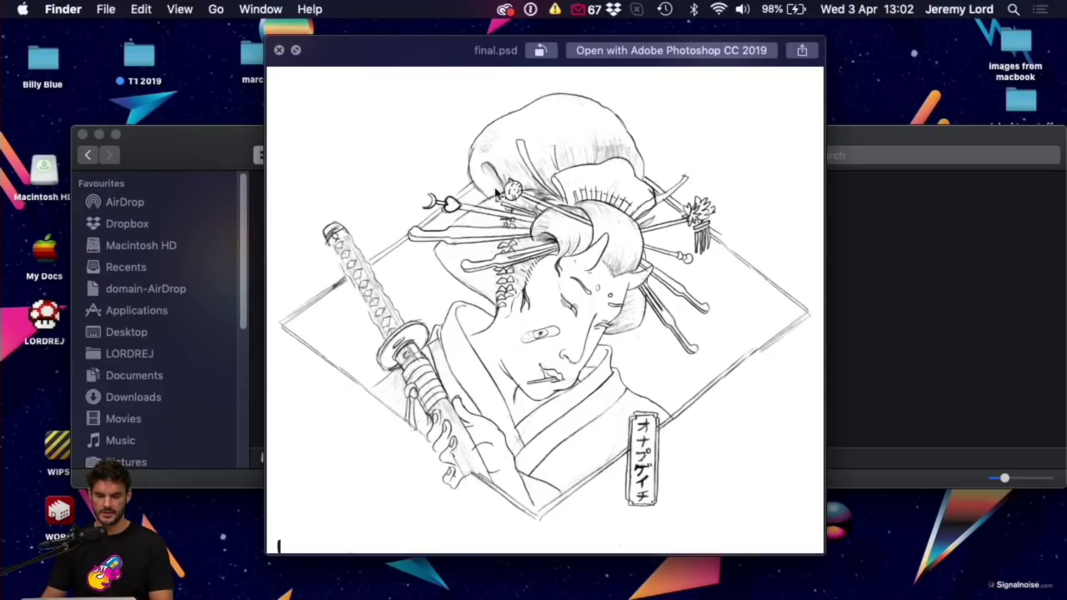
pyautogui.press('space')
# Step: Preview the original sketch scan, Creative Challenge 2.jpg and final.psd to compare the stages of the artwork
pyautogui.click(325, 212)
pyautogui.press('space')
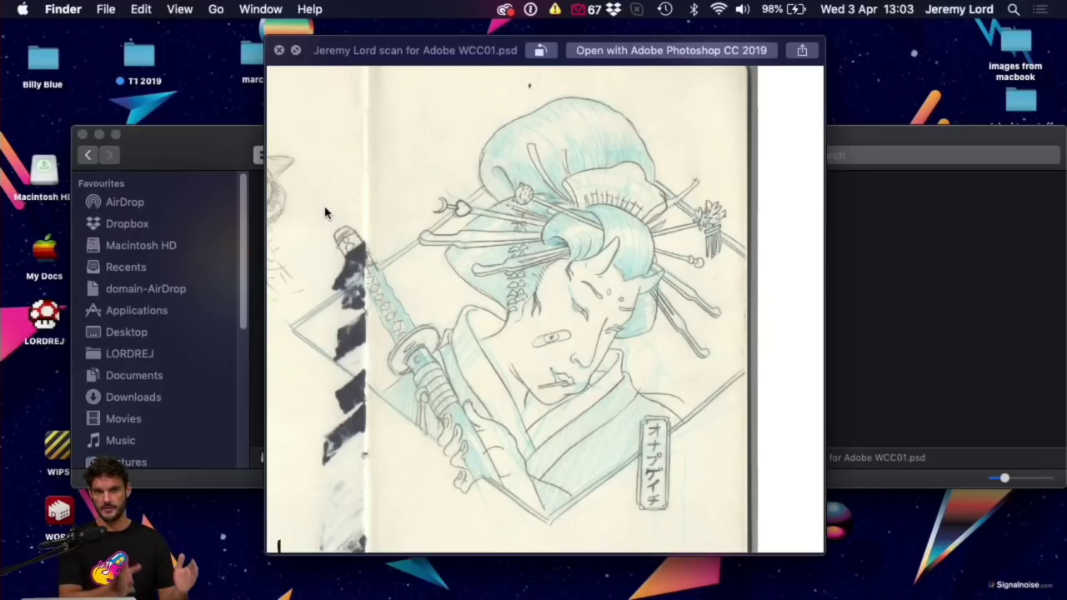
pyautogui.press('space')
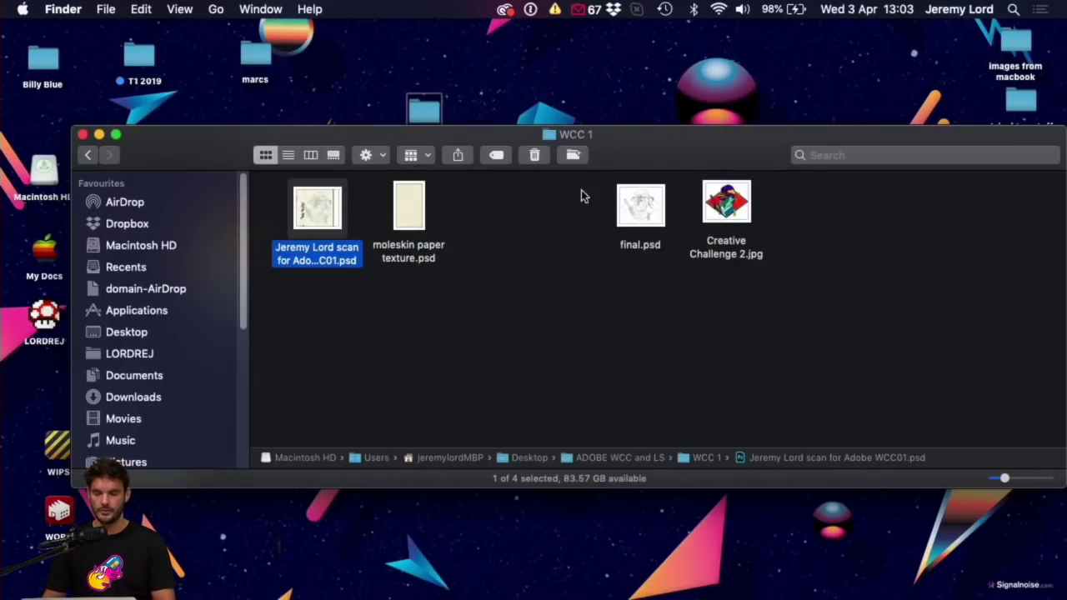
pyautogui.click(726, 208)
pyautogui.press('space')
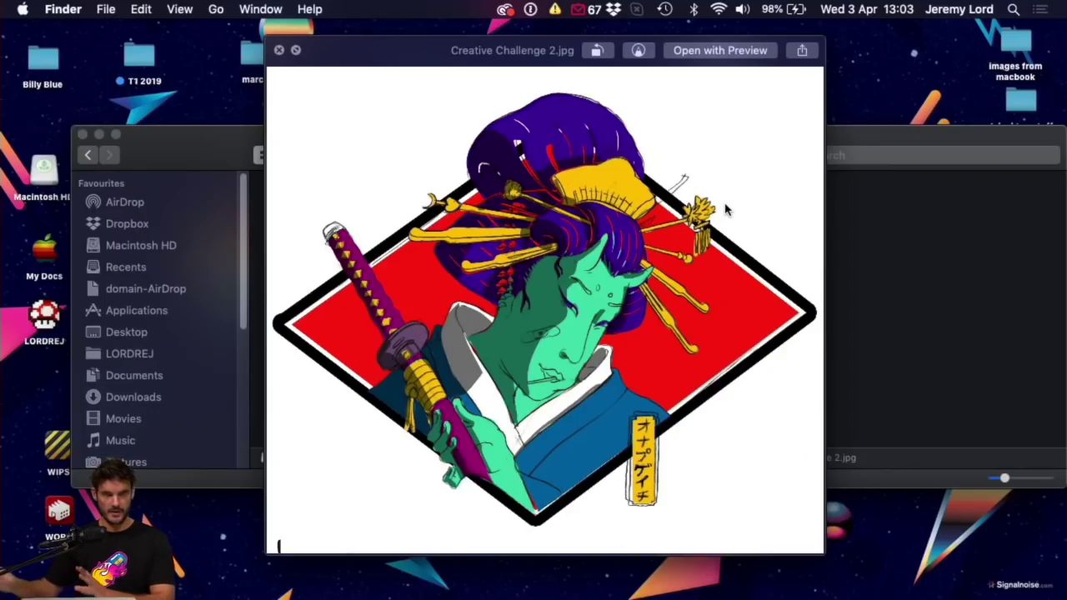
pyautogui.press('space')
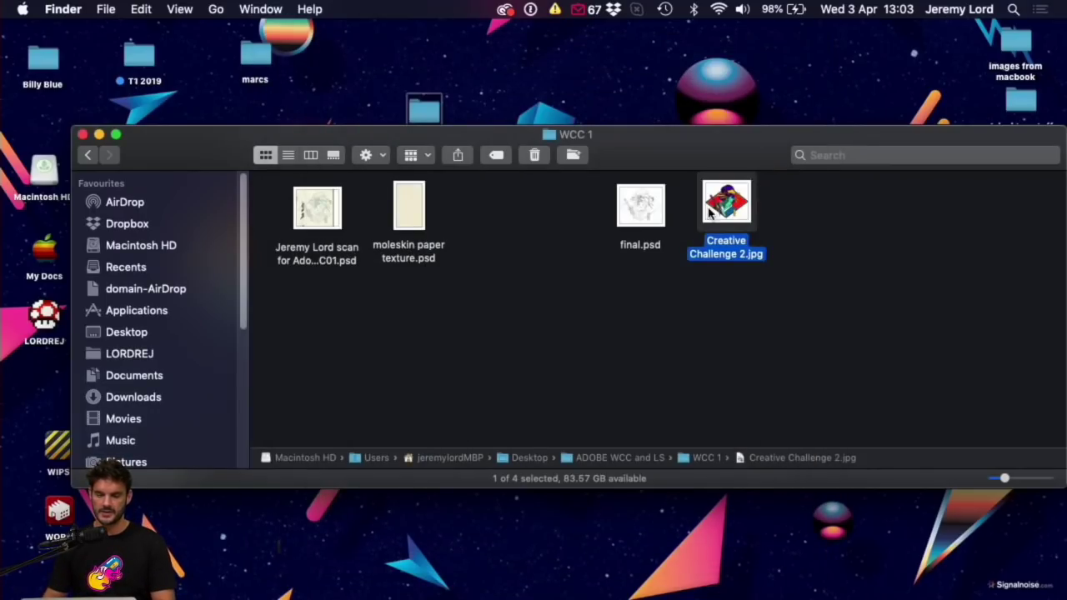
pyautogui.click(654, 202)
pyautogui.press('space')
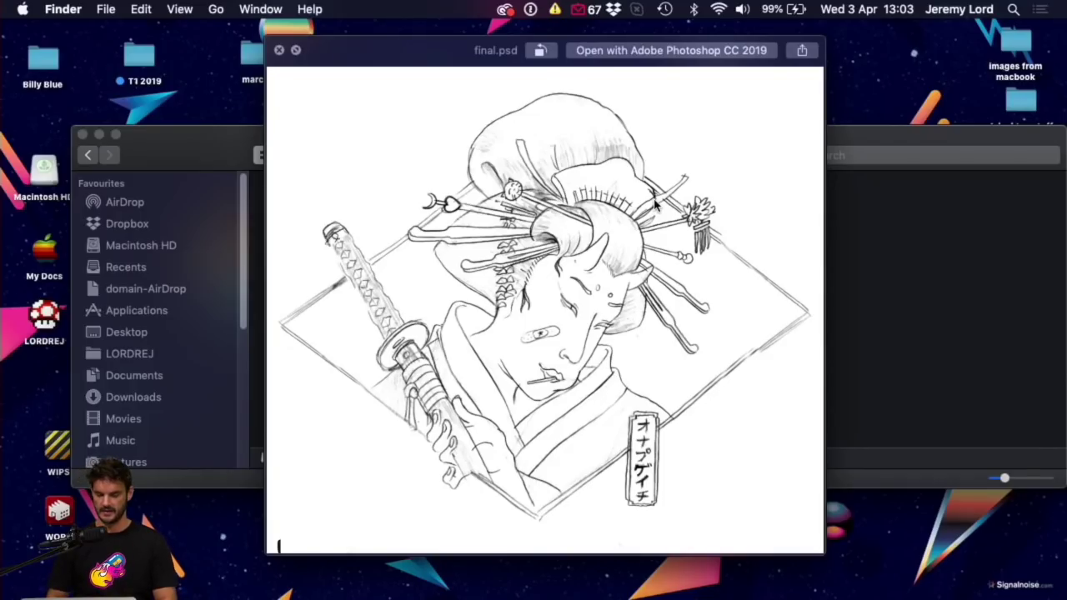
pyautogui.press('space')
pyautogui.click(524, 357)
# Step: Switch to Photoshop, nudge the Layers panel away from the sketch, and show Creative Challenge Part 1.psd in full-screen mode with the menu bar
pyautogui.moveTo(572, 594)
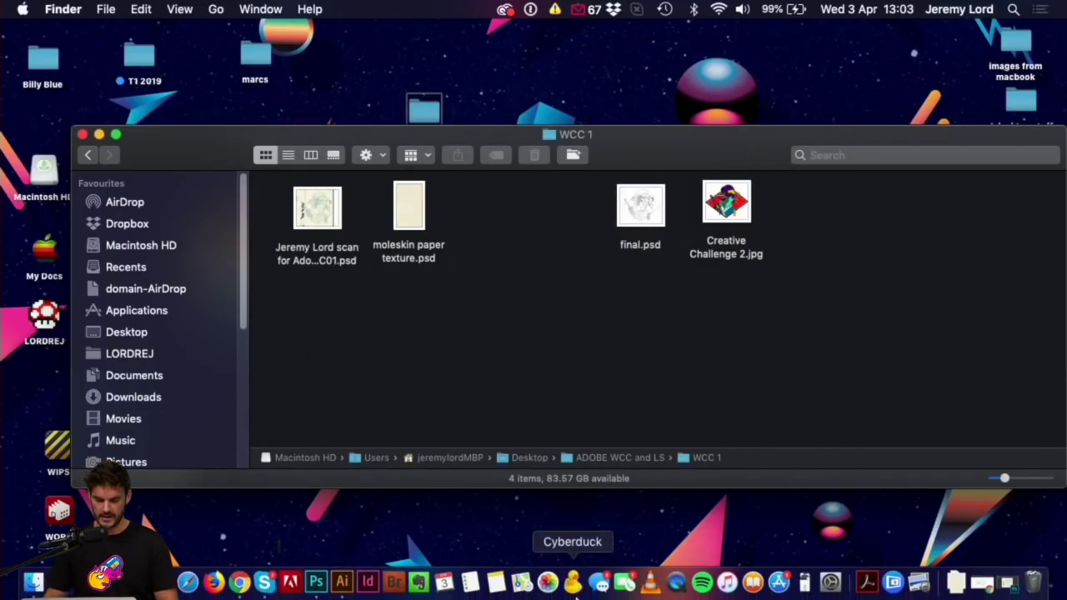
pyautogui.click(315, 581)
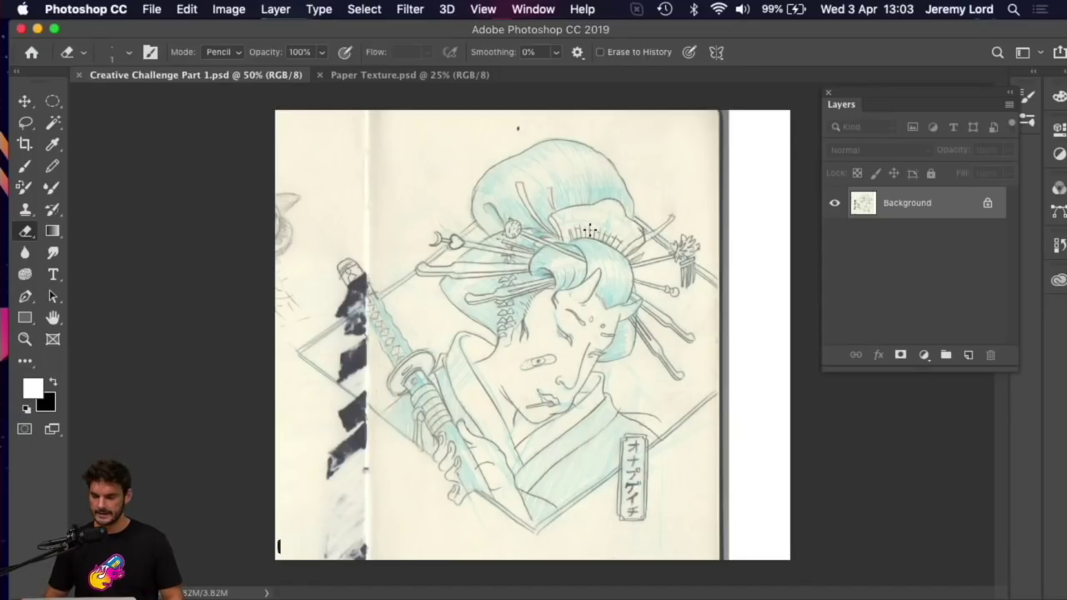
pyautogui.moveTo(854, 99); pyautogui.dragTo(859, 91)
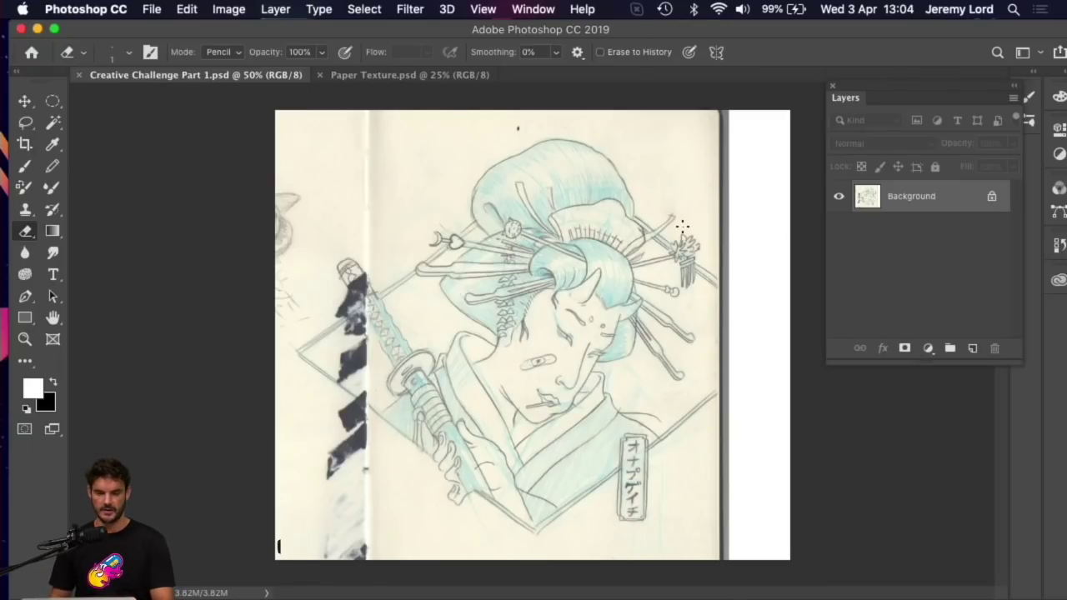
pyautogui.press('f')
pyautogui.press('super+equal')
pyautogui.press('super+equal')
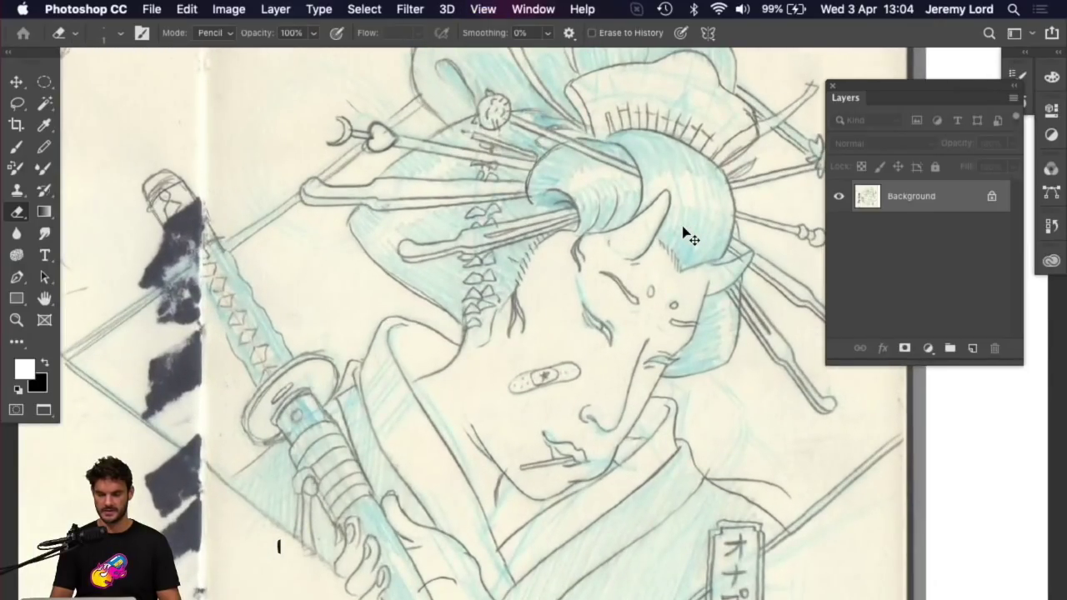
pyautogui.press('super+minus')
pyautogui.press('super+minus')
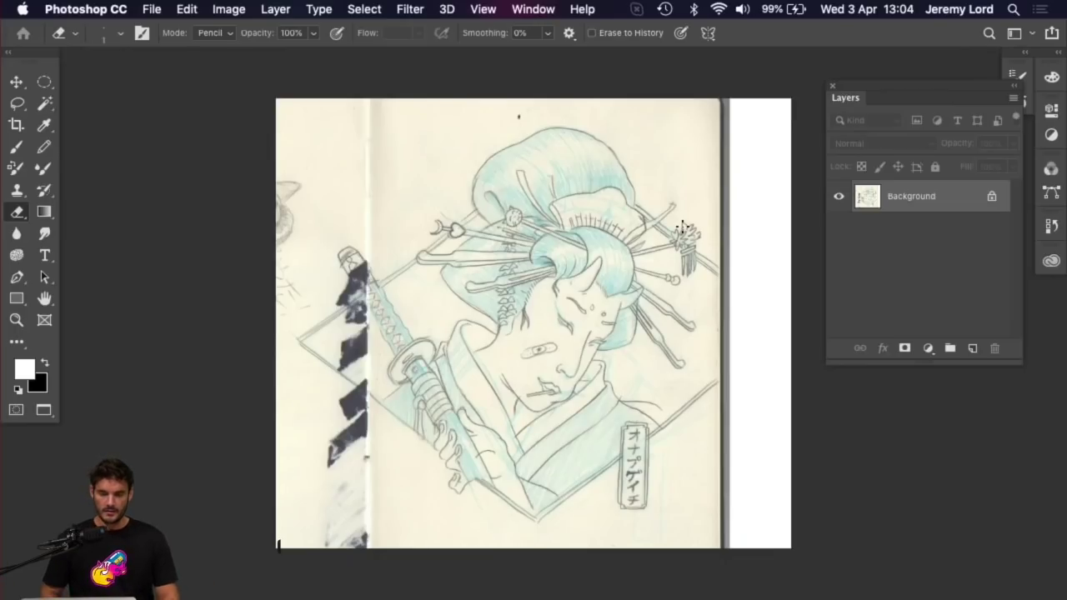
# Step: Return to the standard screen mode and copy the paper texture from Paper Texture.psd into Creative Challenge Part 1.psd, above the sketch
pyautogui.press('f')
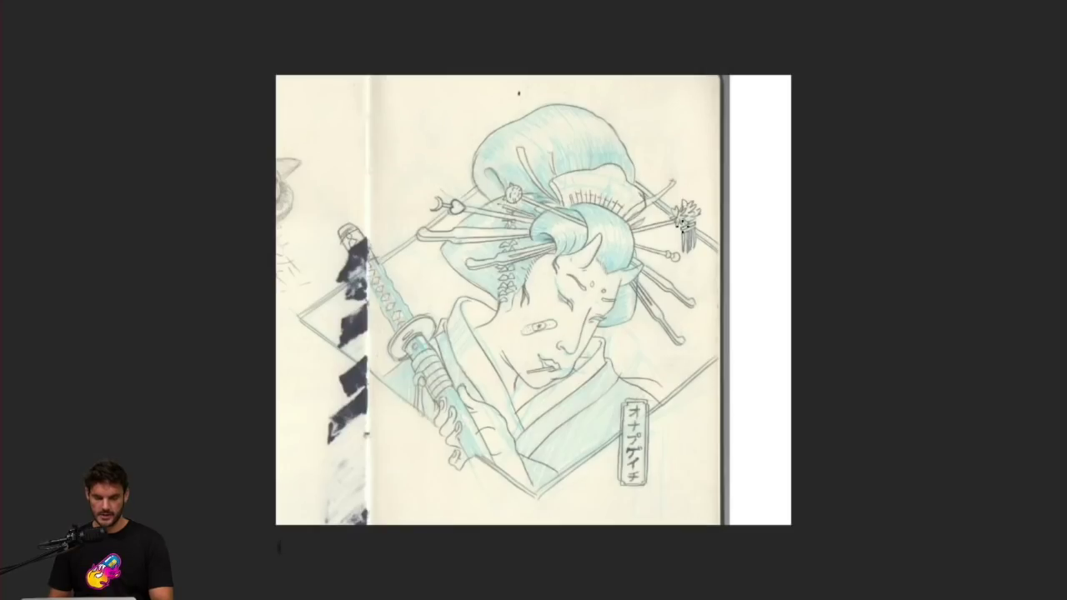
pyautogui.press('f')
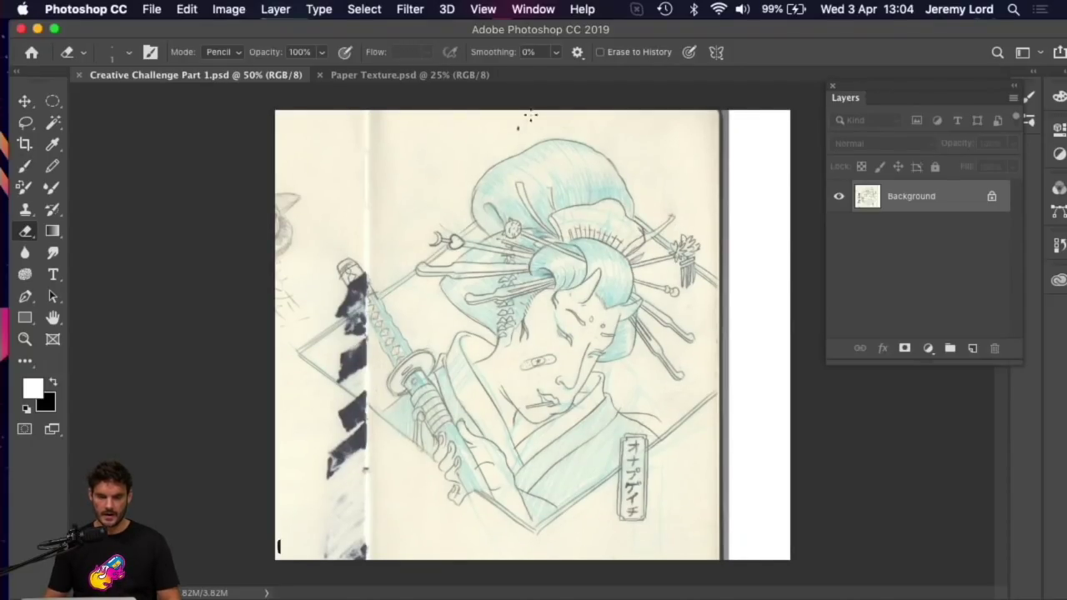
pyautogui.click(407, 78)
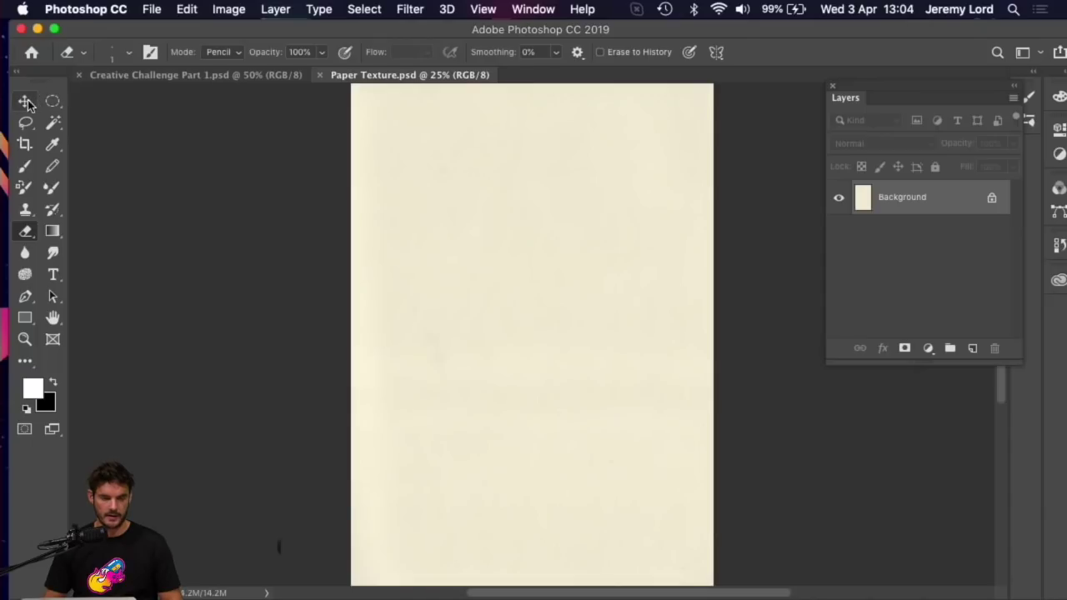
pyautogui.doubleClick(55, 29)
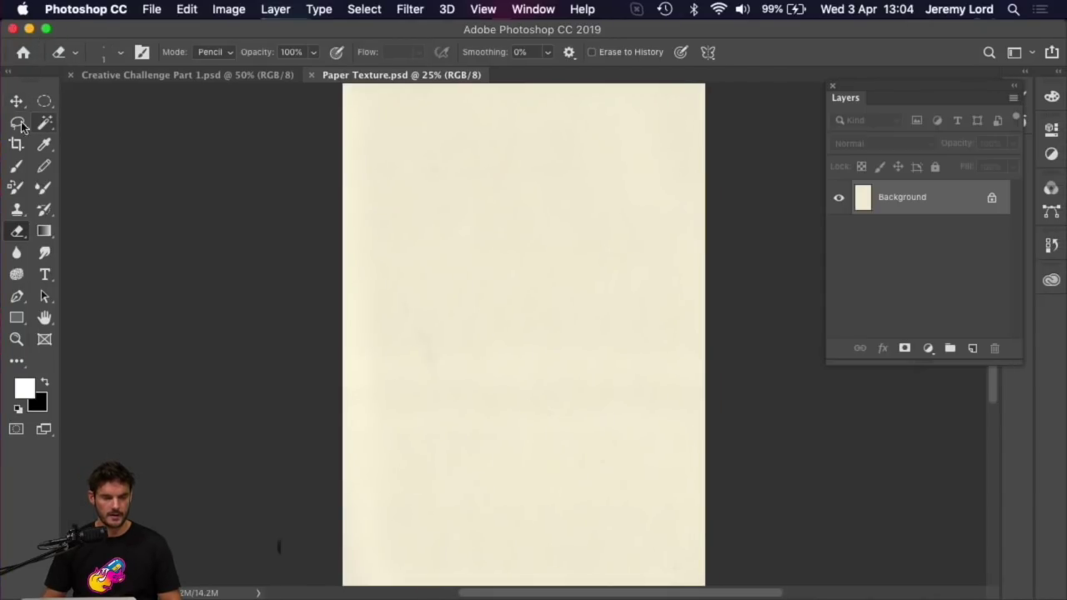
pyautogui.click(15, 104)
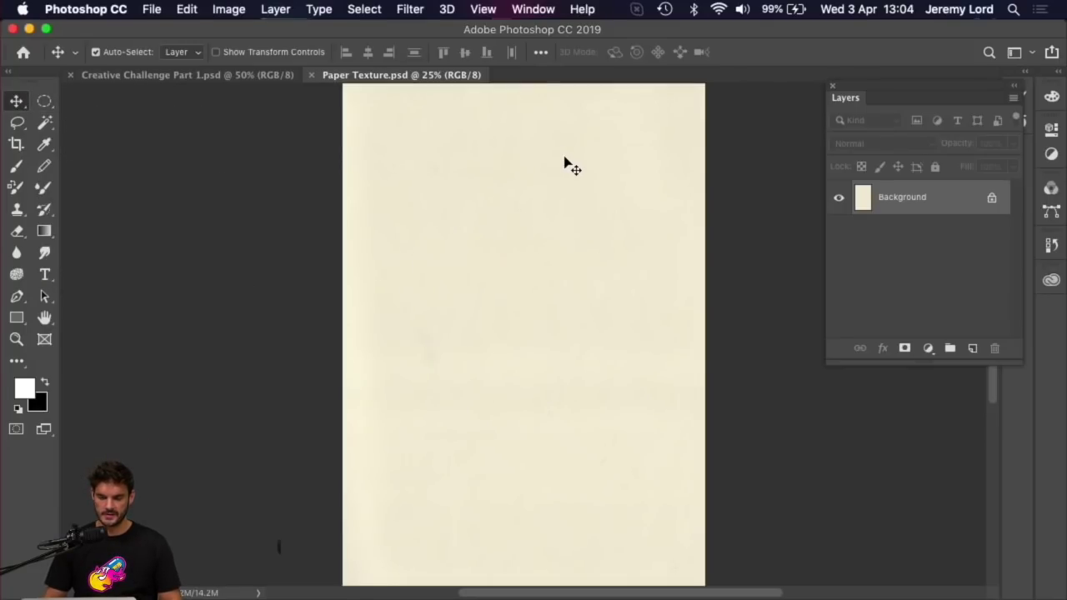
pyautogui.moveTo(564, 162); pyautogui.dragTo(254, 75)
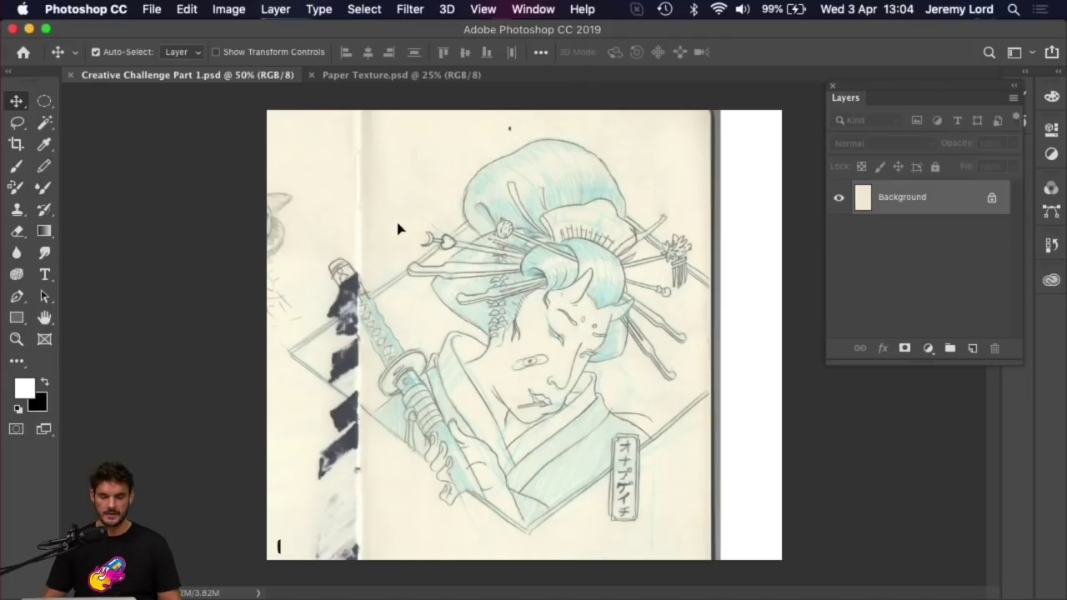
pyautogui.moveTo(478, 267); pyautogui.dragTo(477, 269)
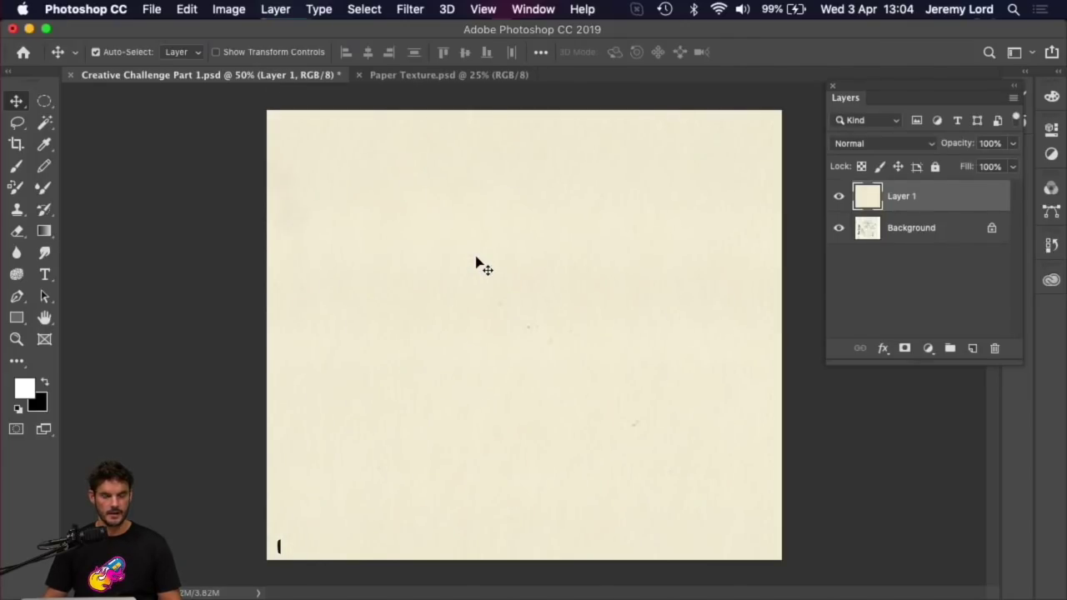
# Step: Toggle the paper texture layer to compare it with the sketch, leave it hidden, and close Paper Texture.psd
pyautogui.press('super+minus')
pyautogui.press('super+minus')
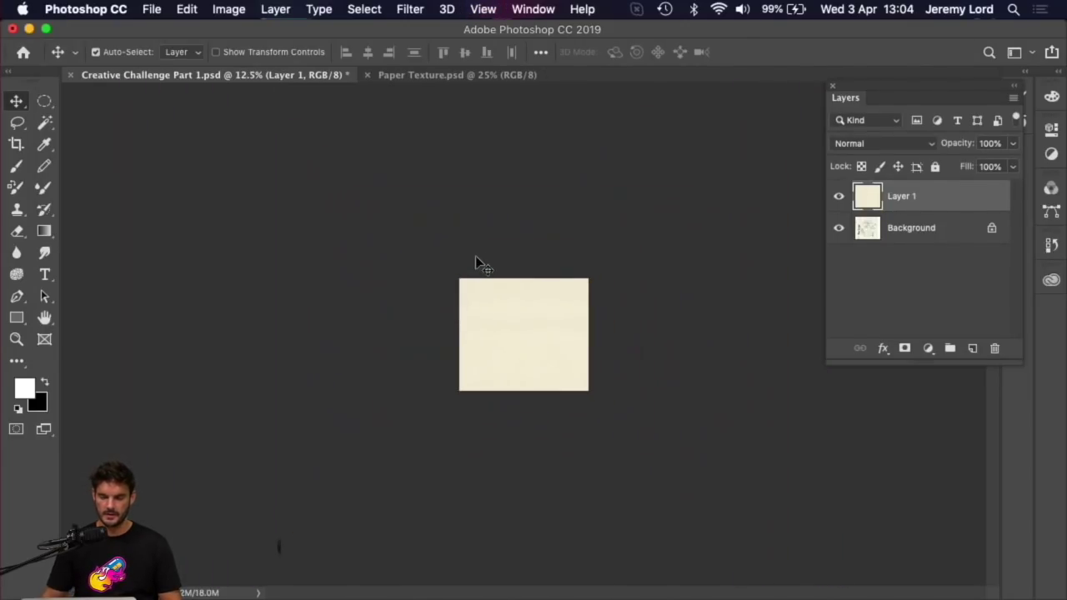
pyautogui.click(839, 196)
pyautogui.click(839, 197)
pyautogui.click(838, 197)
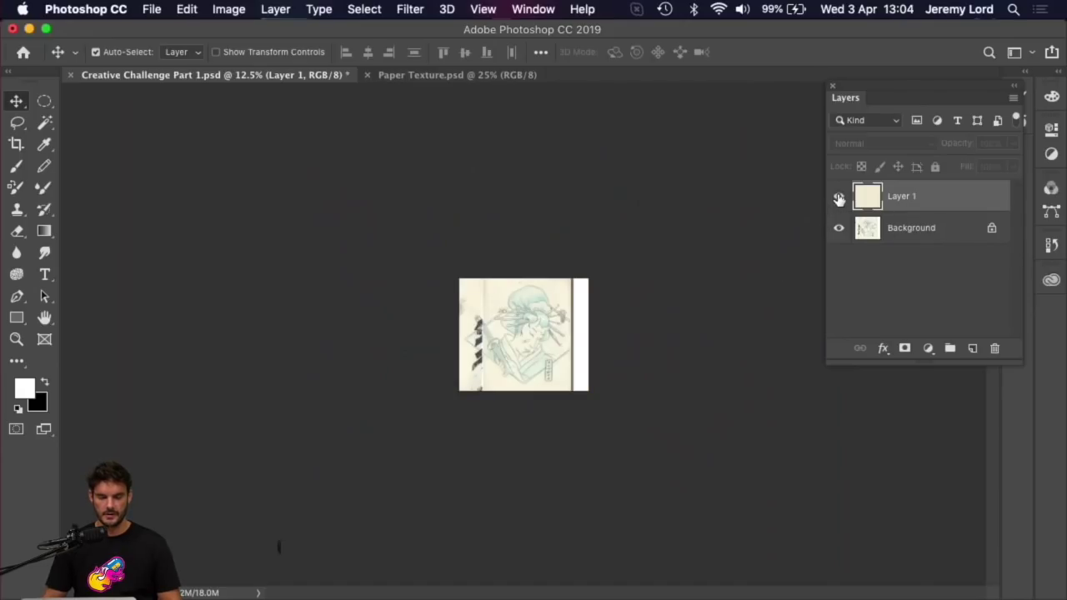
pyautogui.click(839, 197)
pyautogui.click(838, 196)
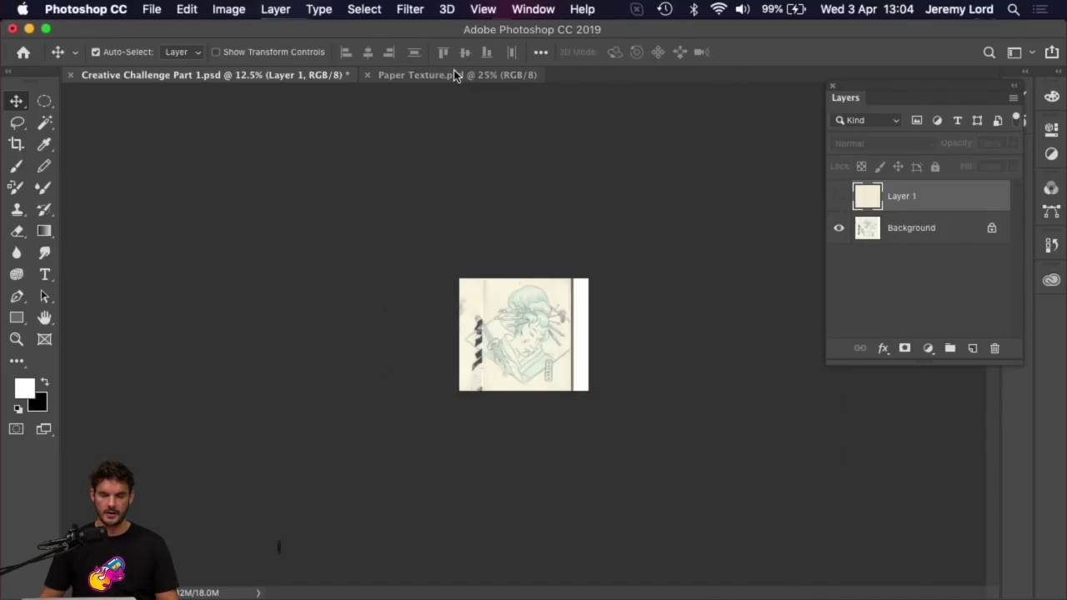
pyautogui.click(380, 77)
pyautogui.click(367, 75)
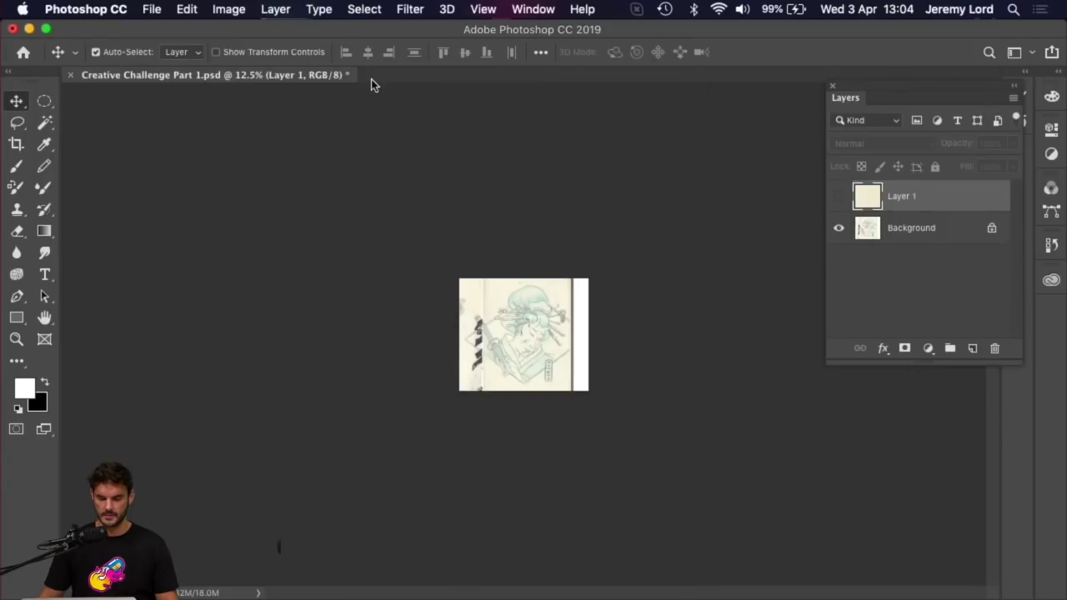
# Step: Examine the sketch with the paper texture layer shown and hidden
pyautogui.press('super+equal')
pyautogui.press('super+equal')
pyautogui.press('super+equal')
pyautogui.press('super+equal')
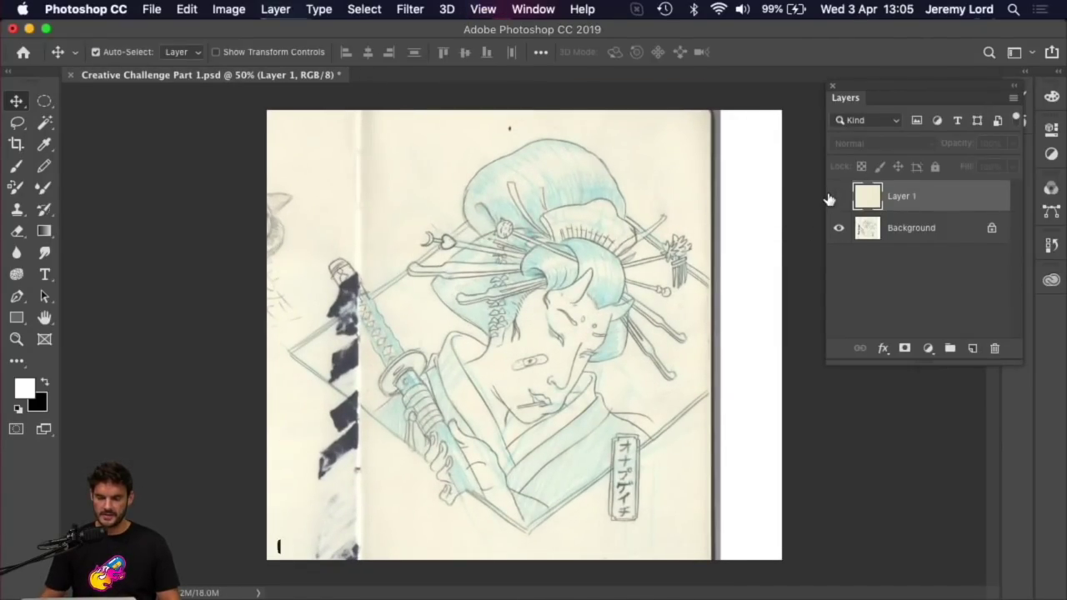
pyautogui.click(838, 197)
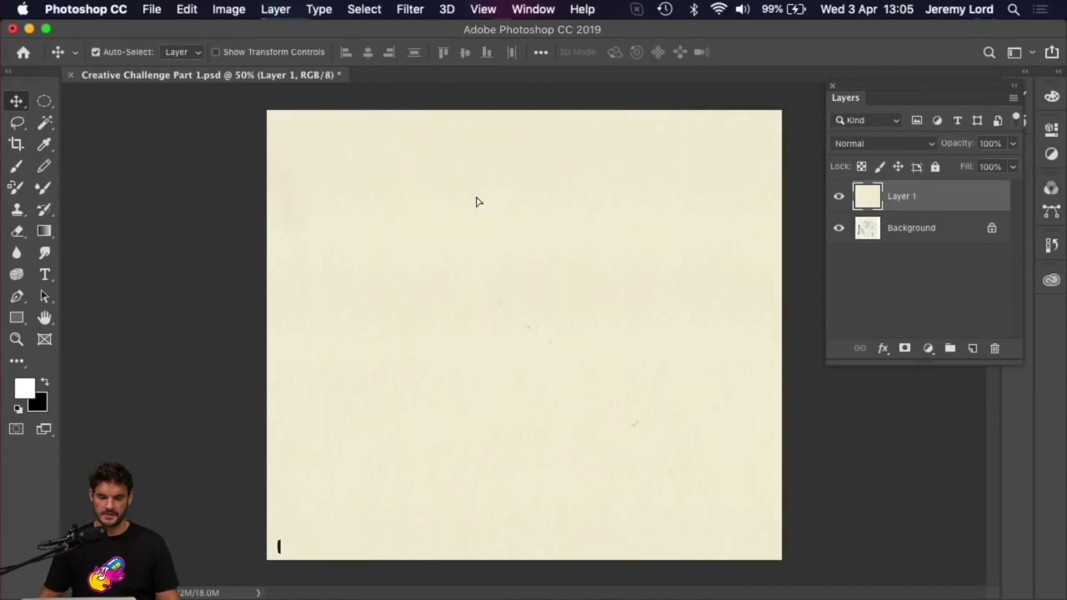
pyautogui.press('super+minus')
pyautogui.press('super+minus')
pyautogui.press('super+minus')
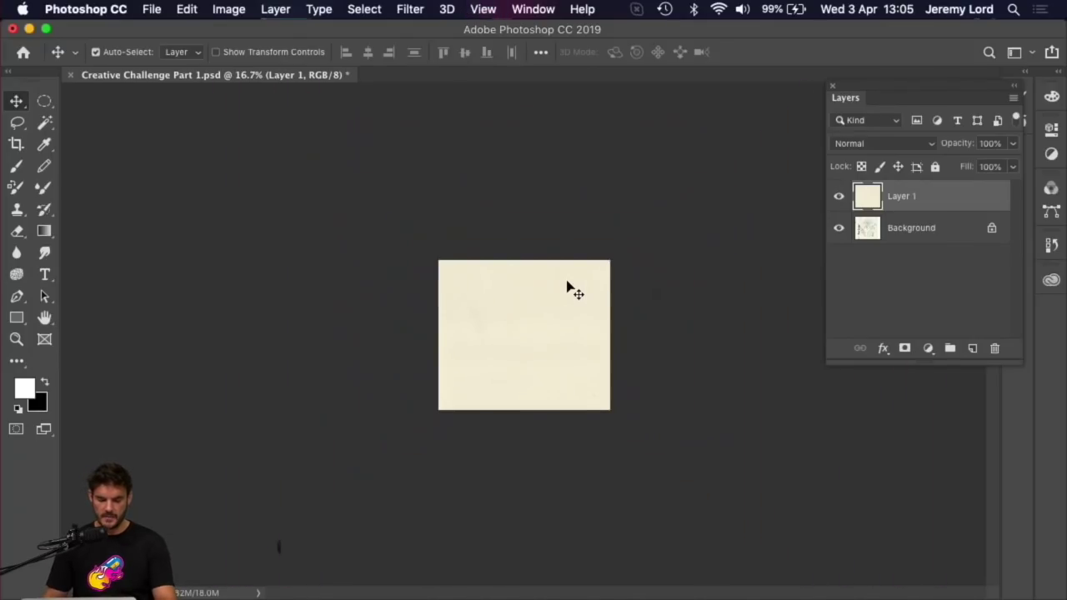
pyautogui.click(839, 197)
# Step: Show the document in full-screen mode with the menu bar and examine the sketch up close
pyautogui.press('super+equal')
pyautogui.press('super+equal')
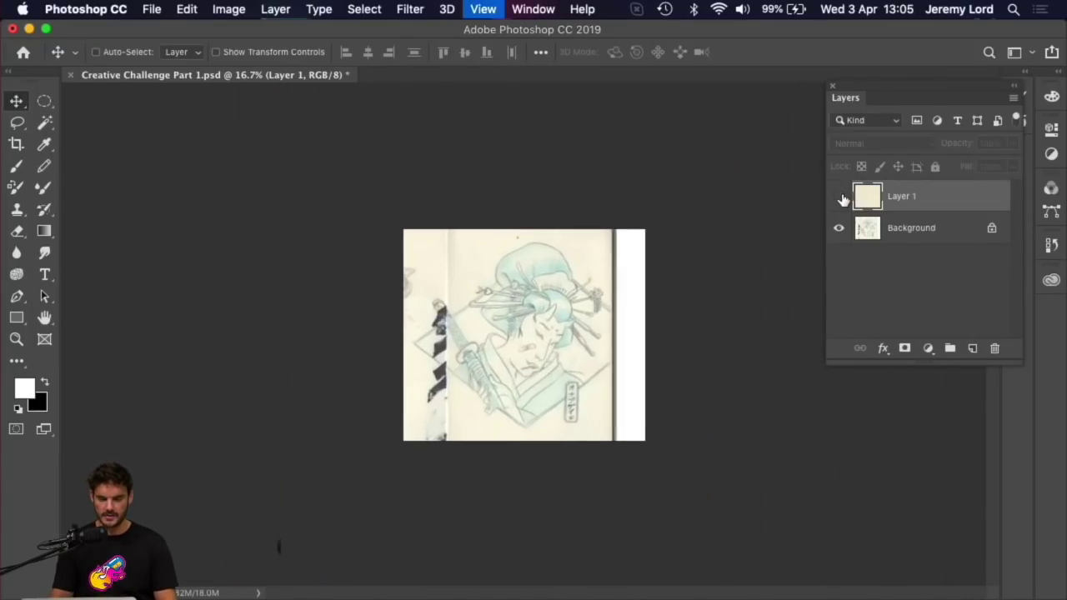
pyautogui.press('f')
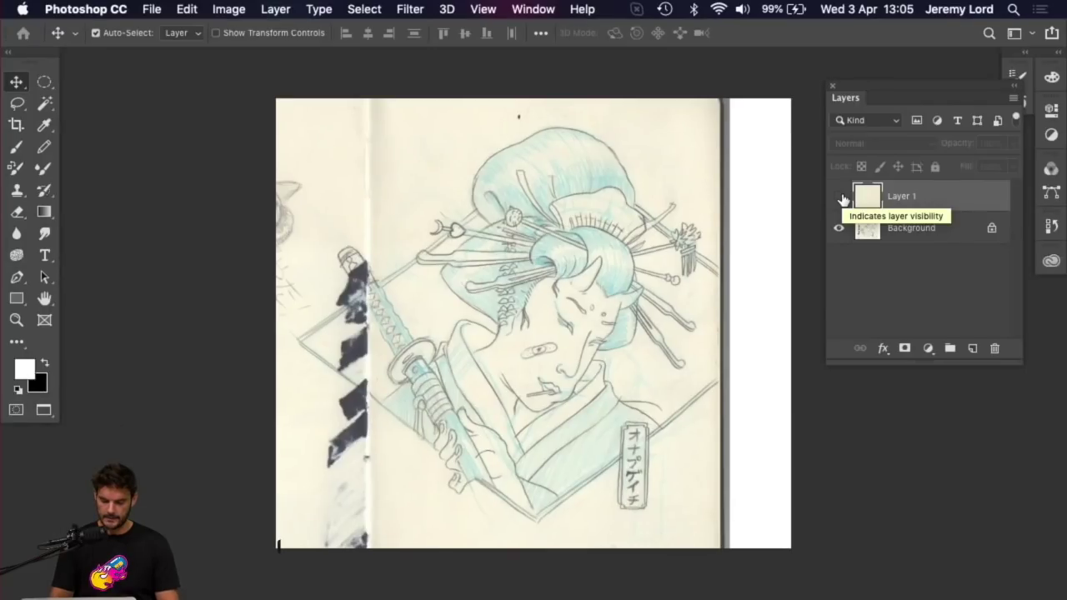
pyautogui.press('super+equal')
pyautogui.press('super+equal')
pyautogui.press('super+minus')
pyautogui.press('super+minus')
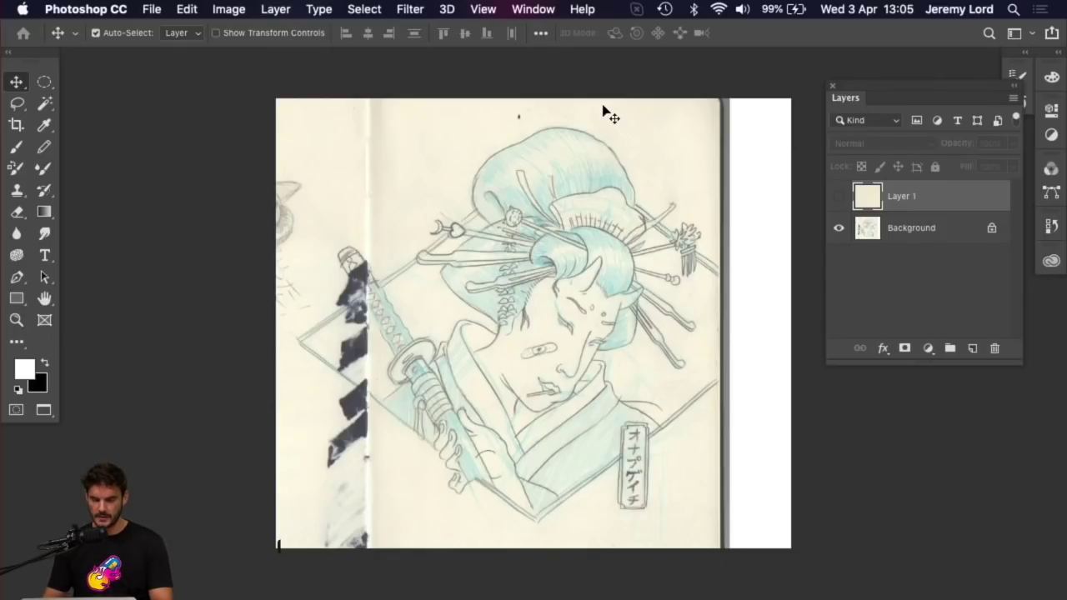
# Step: Show the paper texture layer and move it over the white strip and page edge on the scan's right side
pyautogui.click(839, 196)
pyautogui.moveTo(501, 186)
pyautogui.mouseDown()
pyautogui.moveTo(679, 362)
pyautogui.moveTo(564, 264)
pyautogui.moveTo(614, 451)
pyautogui.moveTo(378, 422)
pyautogui.moveTo(381, 457)
pyautogui.mouseUp()
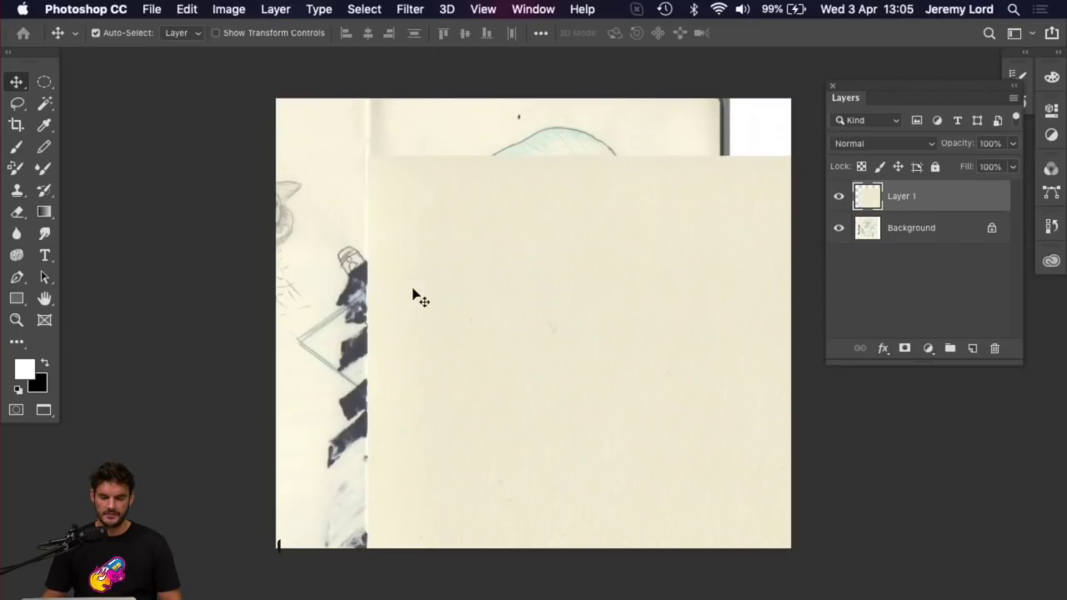
pyautogui.moveTo(431, 248)
pyautogui.mouseDown()
pyautogui.moveTo(733, 212)
pyautogui.moveTo(781, 161)
pyautogui.moveTo(758, 164)
pyautogui.mouseUp()
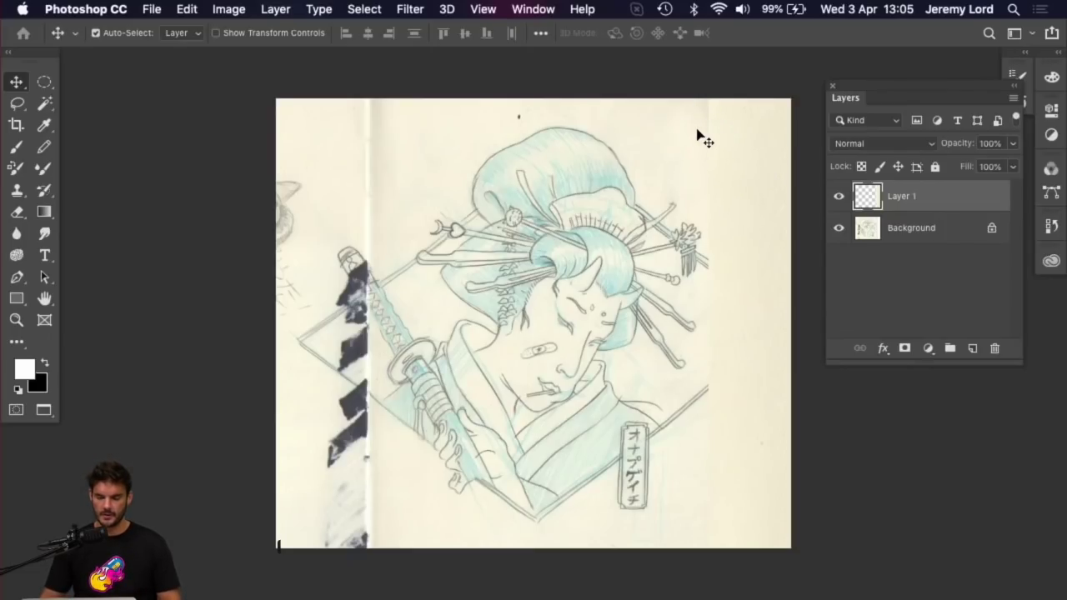
pyautogui.press('super+plus')
pyautogui.press('super+plus')
pyautogui.press('super+plus')
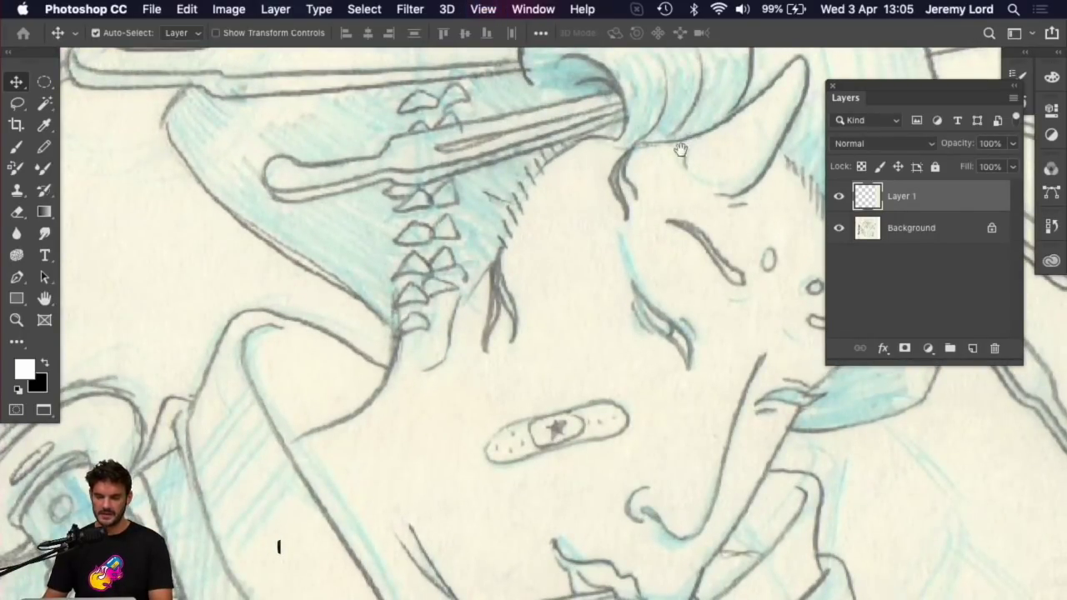
pyautogui.press('super+minus')
pyautogui.press('super+minus')
pyautogui.press('super+minus')
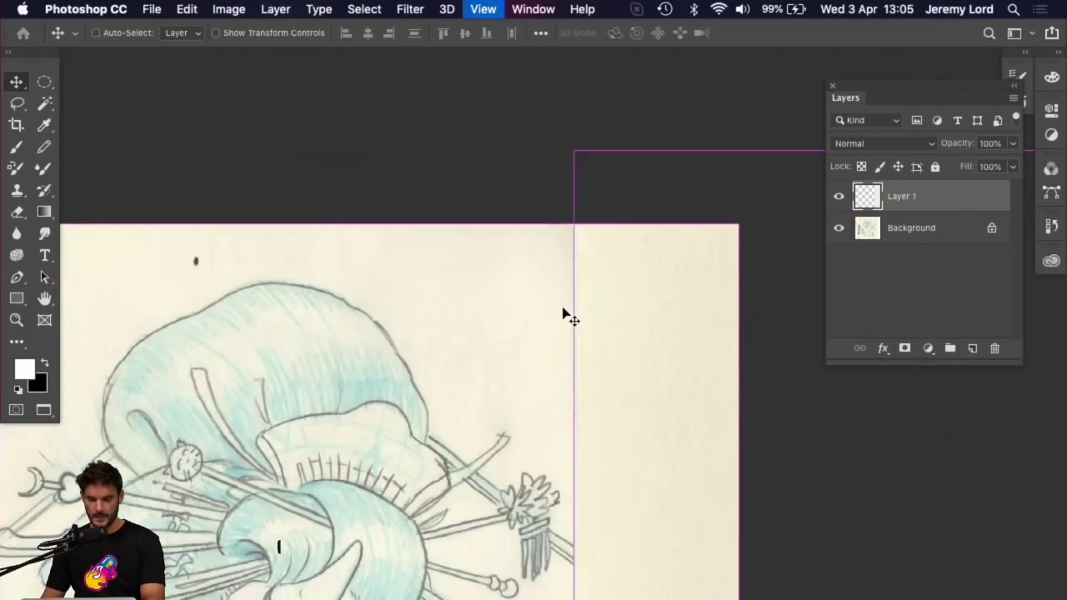
pyautogui.press('super+minus')
pyautogui.press('super+minus')
# Step: Move the paper texture layer further left so it covers the right part of the woman's hair and face
pyautogui.moveTo(603, 381)
pyautogui.mouseDown()
pyautogui.moveTo(565, 366)
pyautogui.moveTo(586, 364)
pyautogui.moveTo(497, 366)
pyautogui.mouseUp()
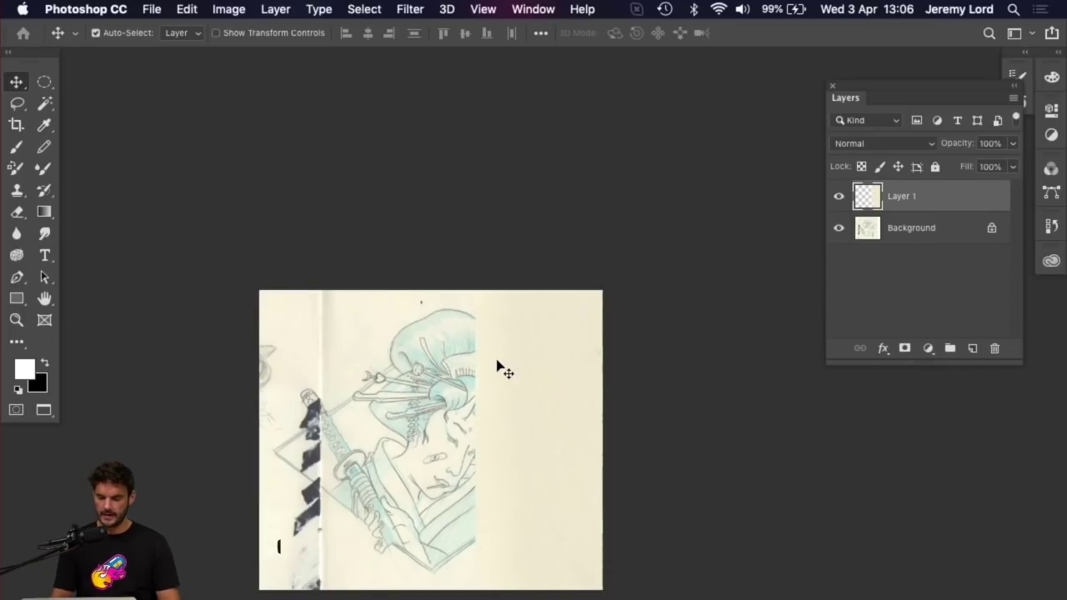
pyautogui.press('super+equal')
pyautogui.press('super+equal')
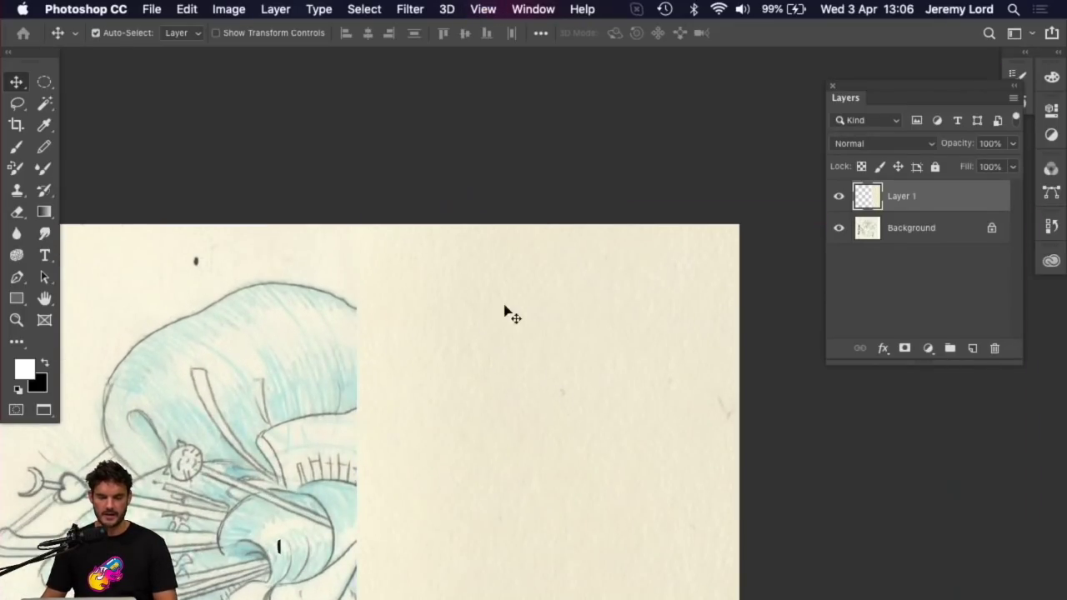
pyautogui.moveTo(450, 312)
pyautogui.mouseDown()
pyautogui.moveTo(709, 400)
pyautogui.moveTo(642, 387)
pyautogui.moveTo(653, 388)
pyautogui.moveTo(574, 288)
pyautogui.moveTo(681, 348)
pyautogui.moveTo(612, 334)
pyautogui.moveTo(446, 333)
pyautogui.mouseUp()
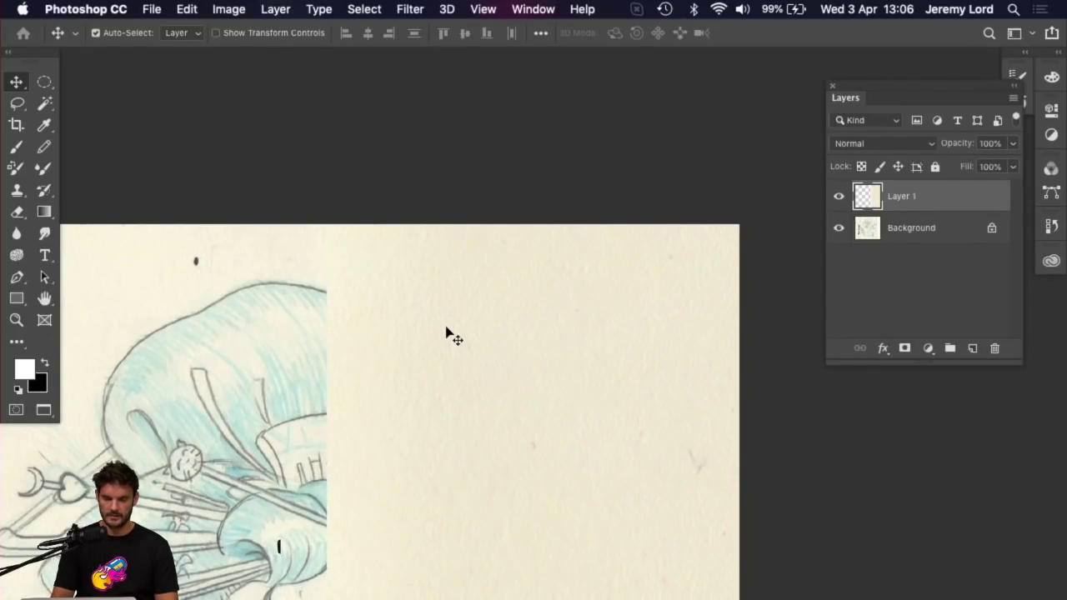
pyautogui.press('super+minus')
pyautogui.press('super+minus')
pyautogui.press('super+minus')
pyautogui.press('super+minus')
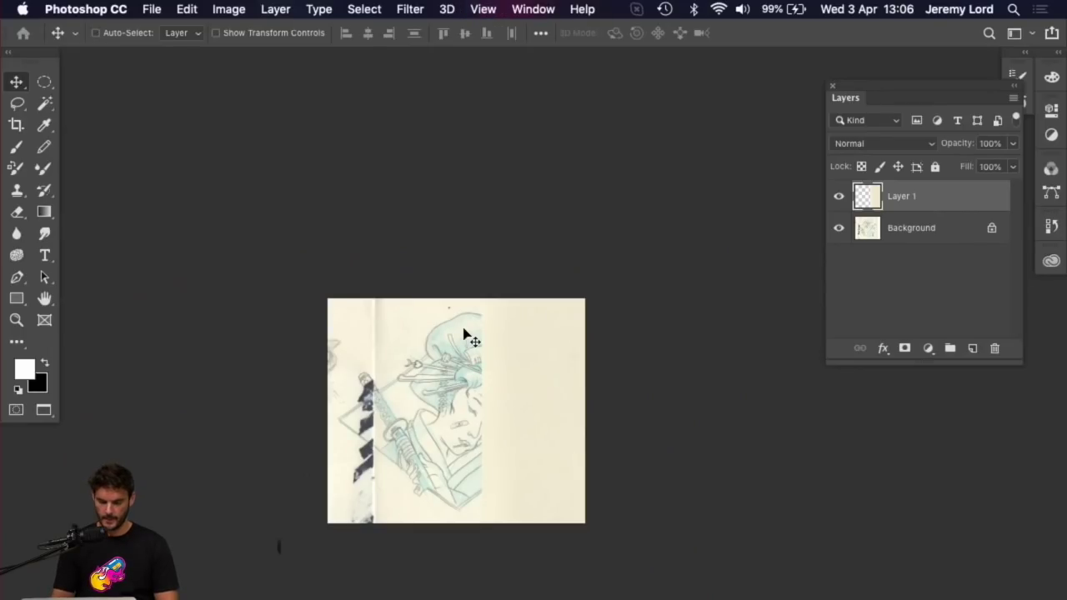
pyautogui.press('super+plus')
pyautogui.press('super+plus')
pyautogui.moveTo(450, 365); pyautogui.dragTo(558, 225)
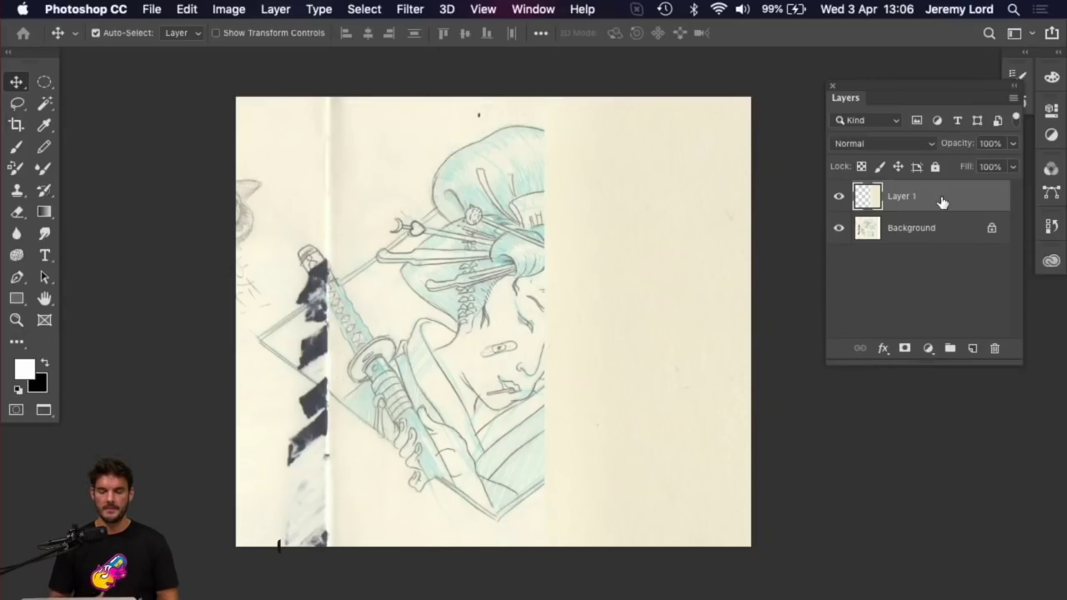
# Step: Try erasing the paper texture over the hair with the Eraser in Brush mode using a soft 60 px tip, and undo it
pyautogui.press('e')
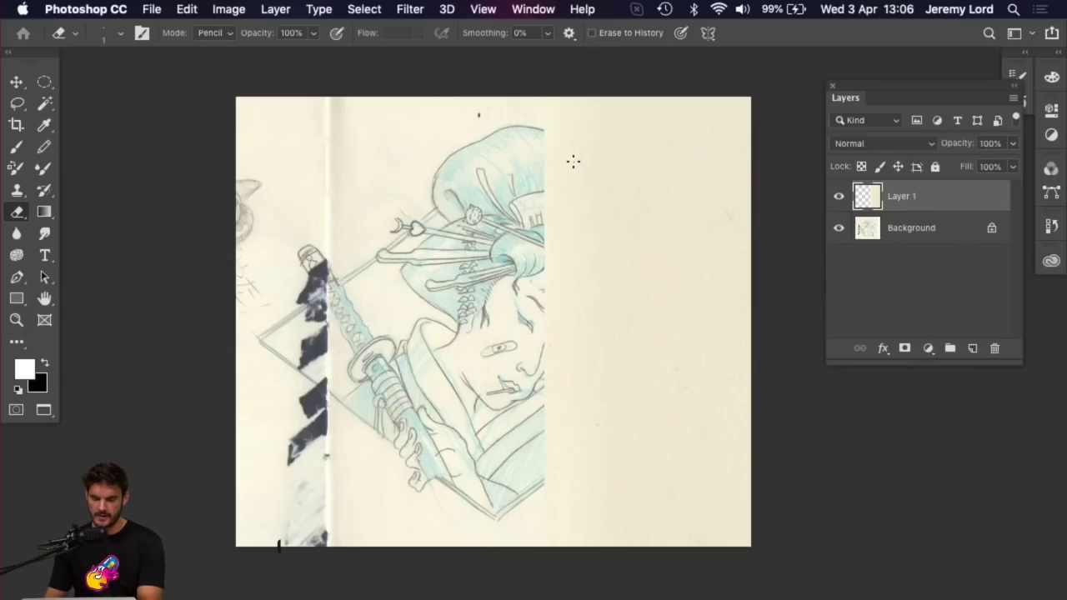
pyautogui.press(']')
pyautogui.press(']')
pyautogui.press(']')
pyautogui.press(']')
pyautogui.press(']')
pyautogui.click(215, 33)
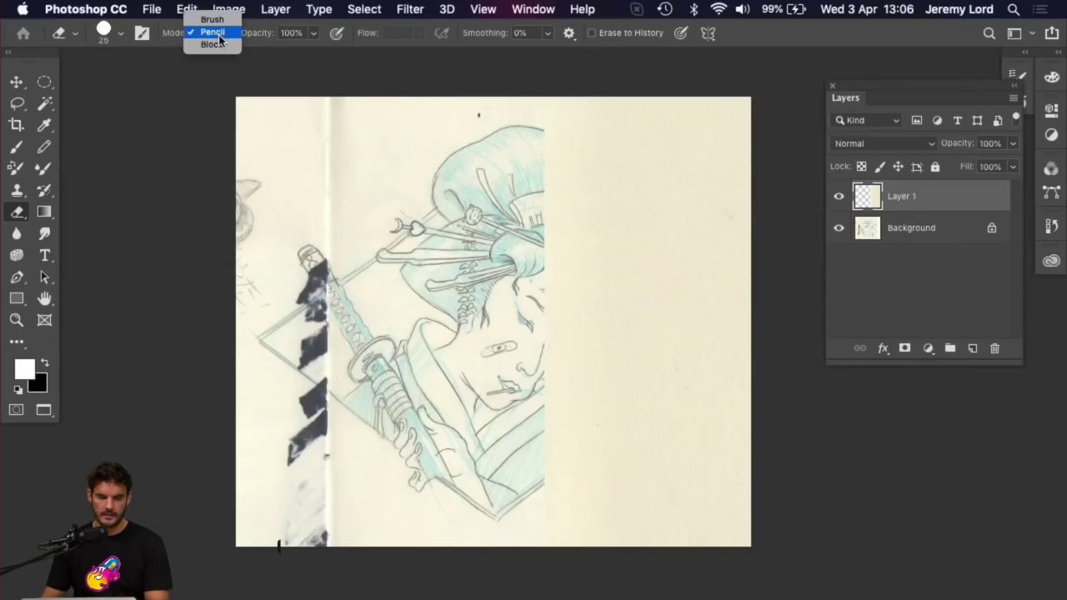
pyautogui.click(392, 117)
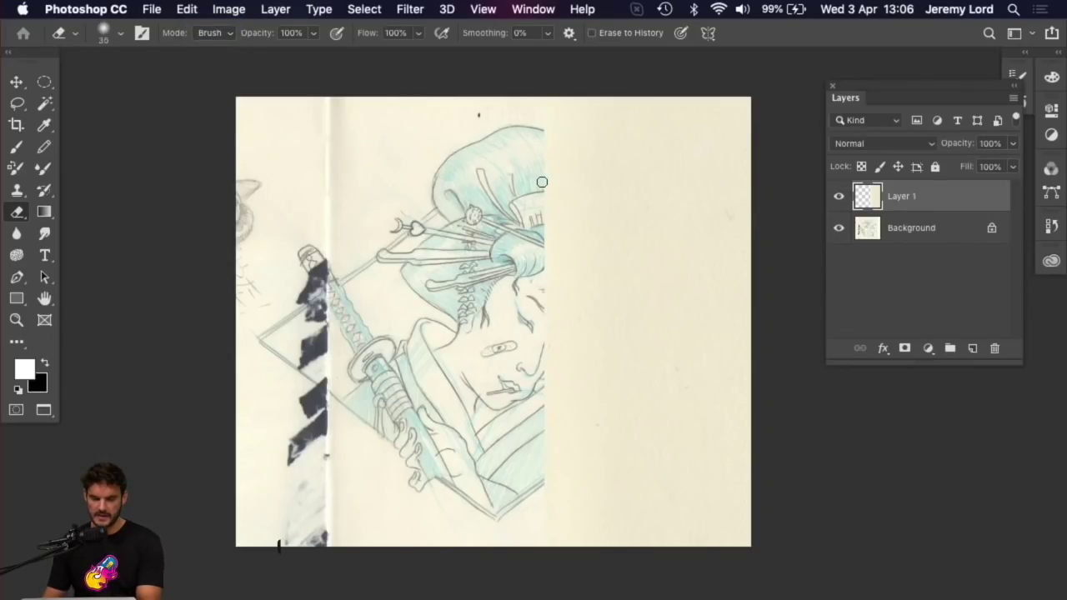
pyautogui.press(']')
pyautogui.press(']')
pyautogui.press(']')
pyautogui.press(']')
pyautogui.press(']')
pyautogui.moveTo(544, 171)
pyautogui.mouseDown()
pyautogui.moveTo(561, 162)
pyautogui.moveTo(545, 147)
pyautogui.moveTo(573, 213)
pyautogui.mouseUp()
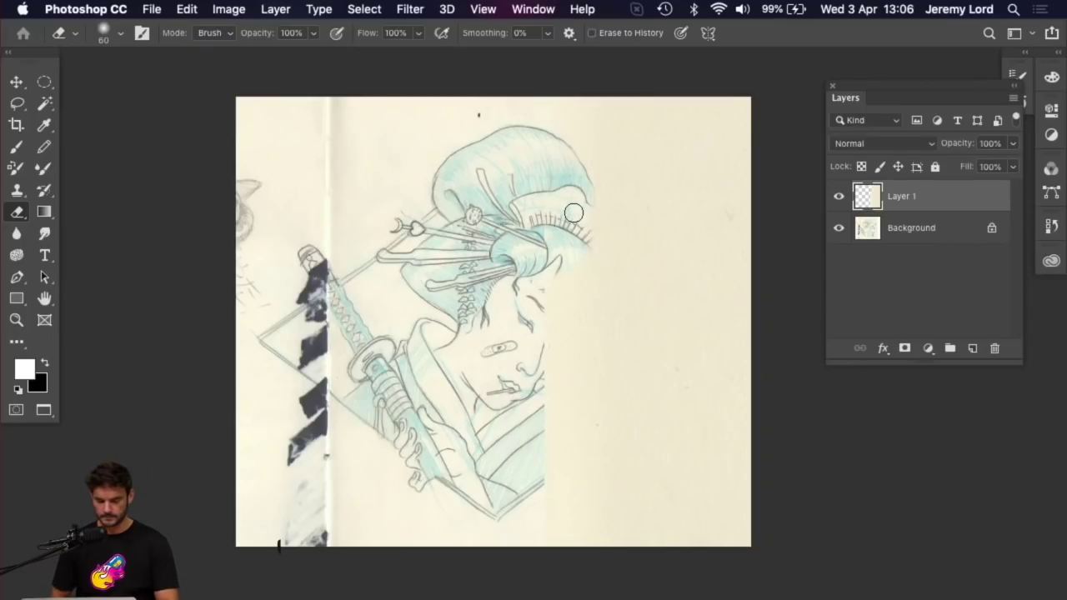
pyautogui.press('super+z')
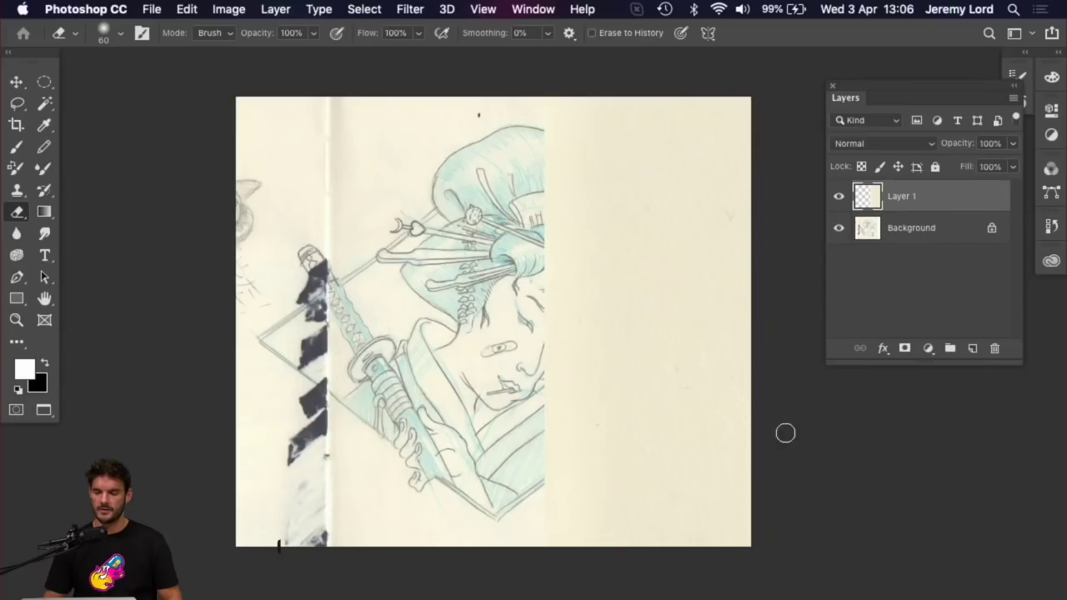
# Step: Add a layer mask to the paper texture layer and set the Brush tool to a hard 45 px tip
pyautogui.click(905, 349)
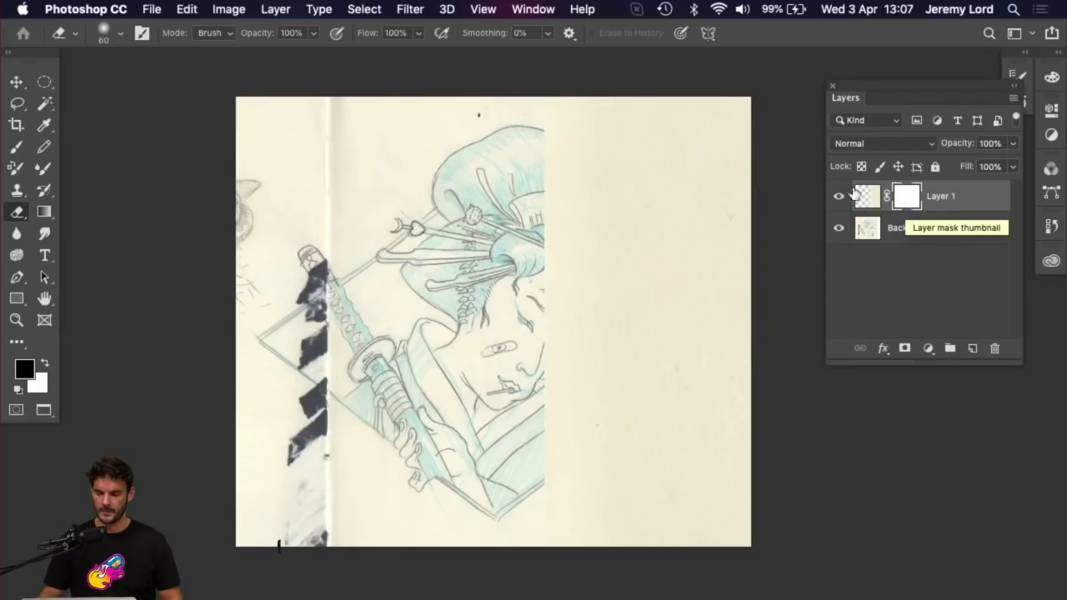
pyautogui.press('super+equal')
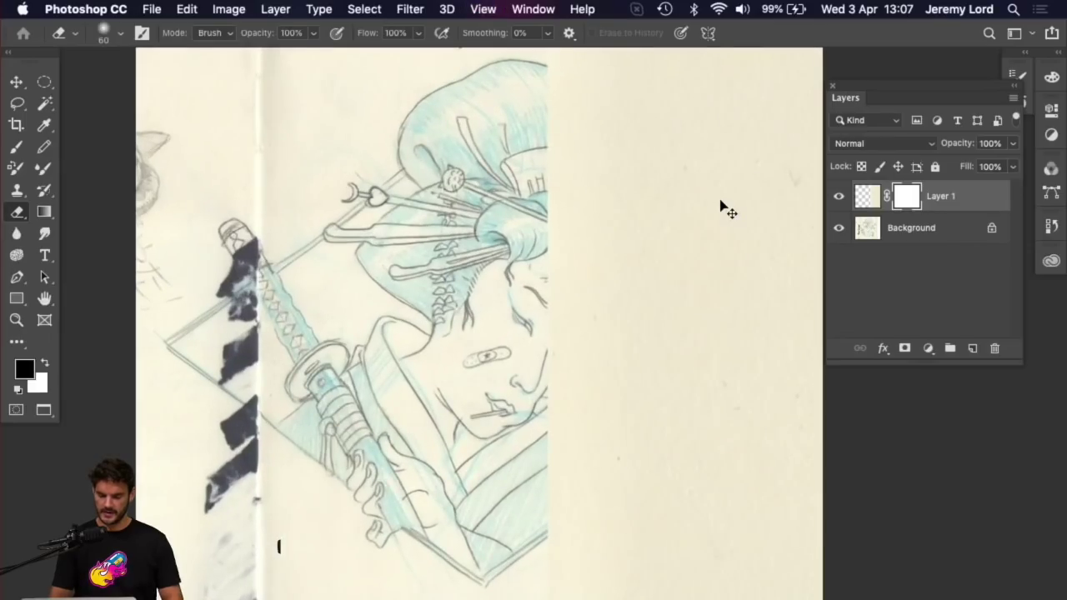
pyautogui.press('b')
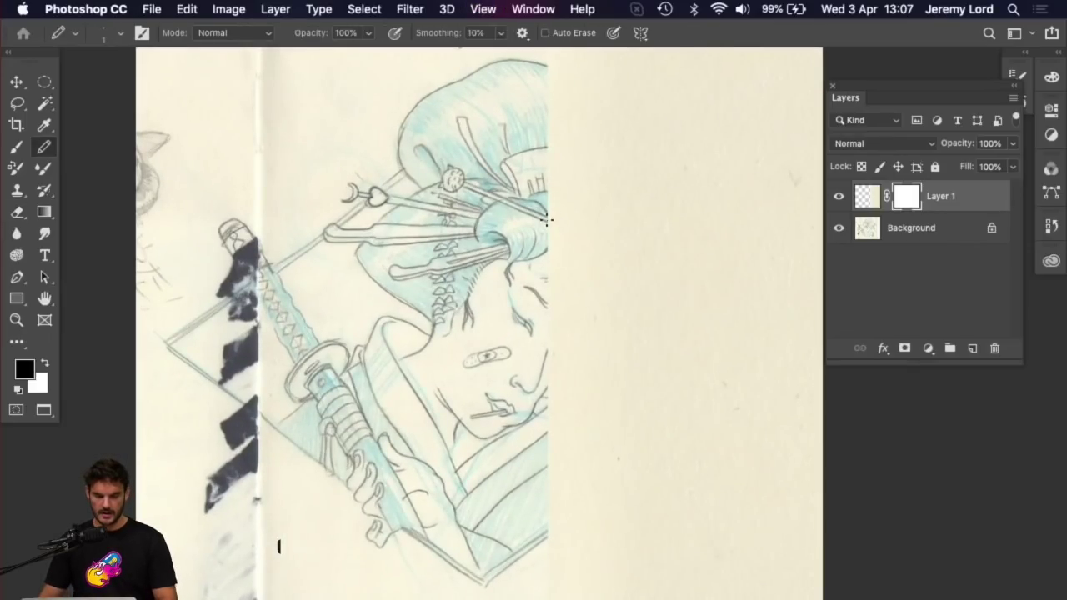
pyautogui.click(142, 32)
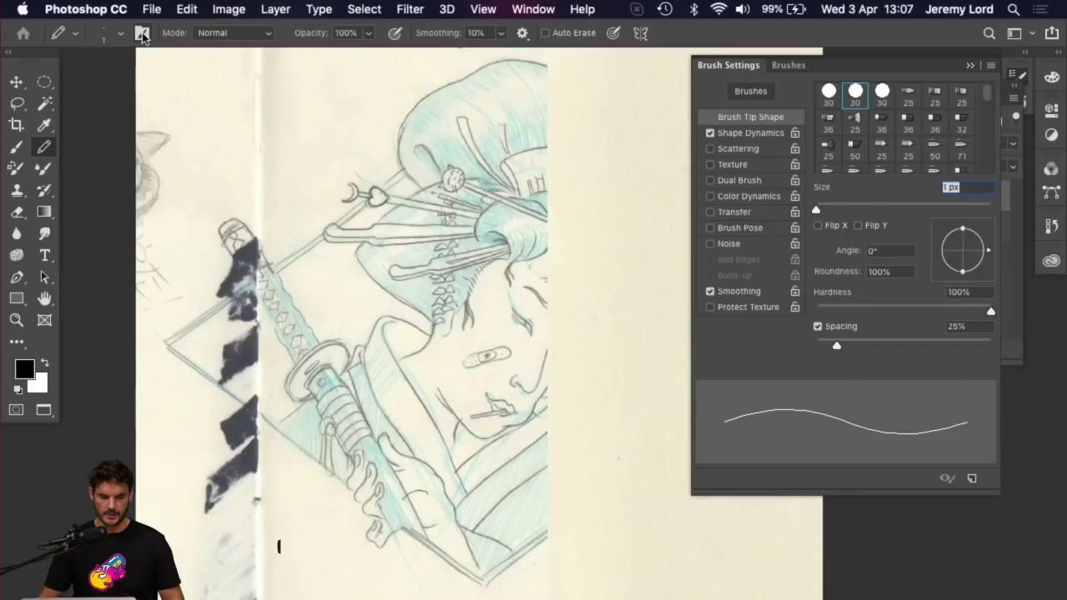
pyautogui.click(971, 66)
pyautogui.click(15, 146)
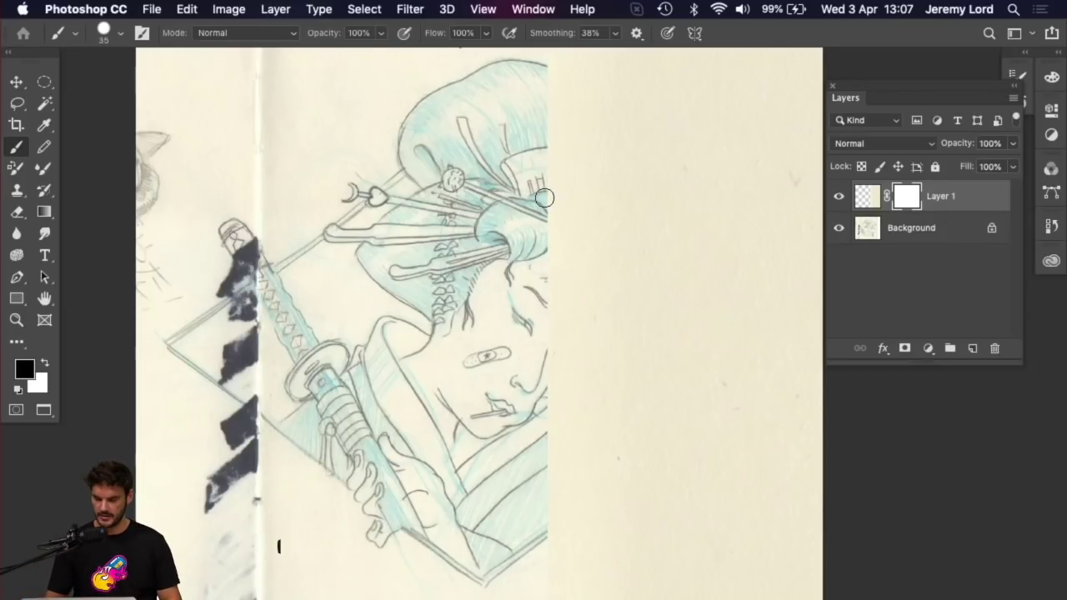
pyautogui.press(']')
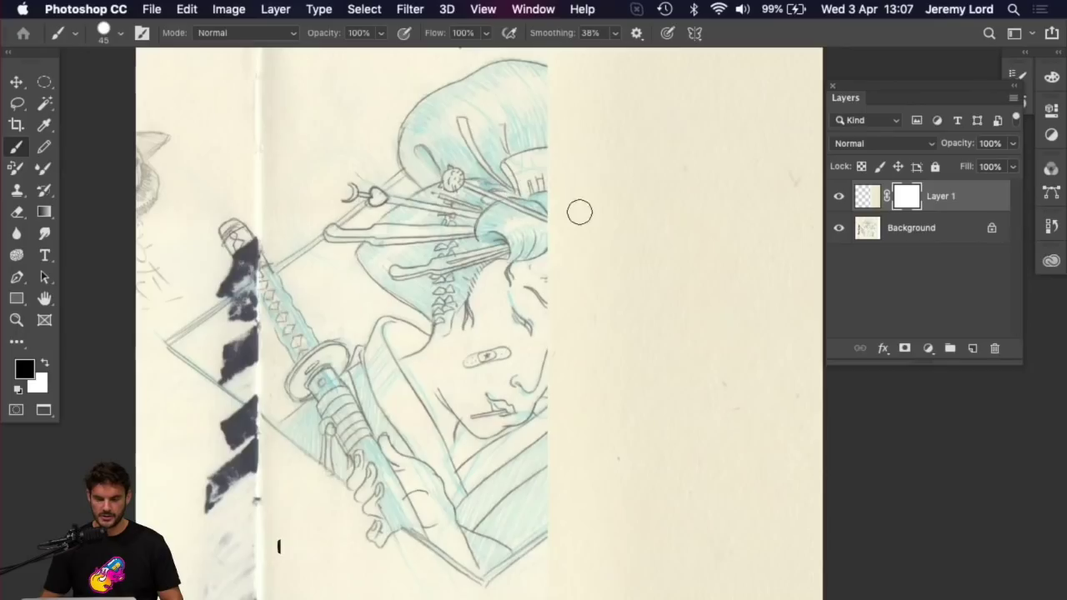
# Step: Test the layer mask by painting black strokes that reveal the sketch and white strokes that cover part of it again
pyautogui.moveTo(664, 125)
pyautogui.mouseDown()
pyautogui.moveTo(589, 159)
pyautogui.moveTo(603, 264)
pyautogui.moveTo(696, 390)
pyautogui.moveTo(658, 499)
pyautogui.mouseUp()
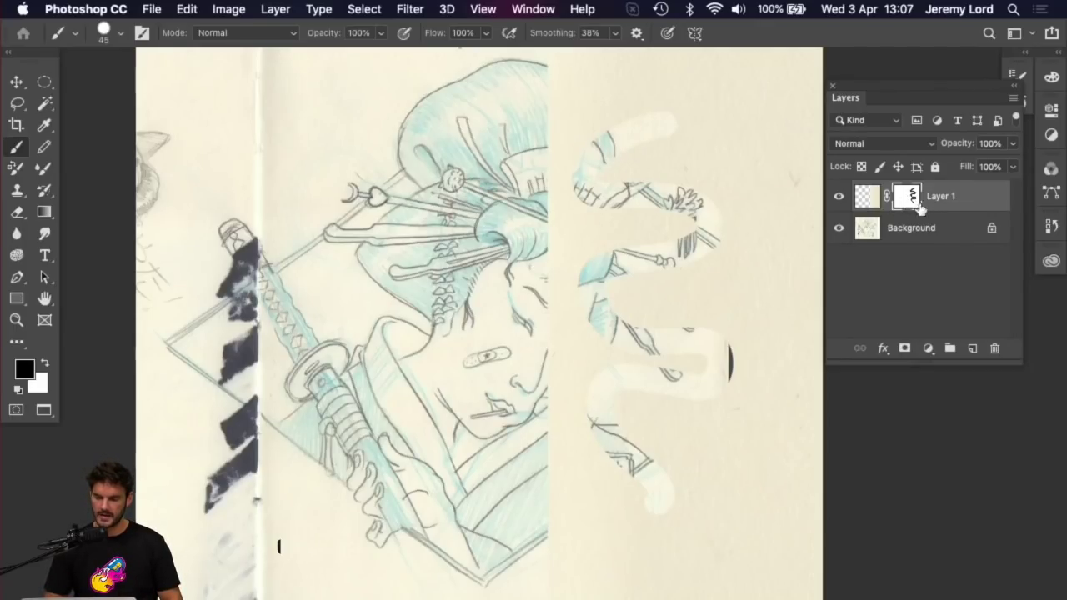
pyautogui.press('super+z')
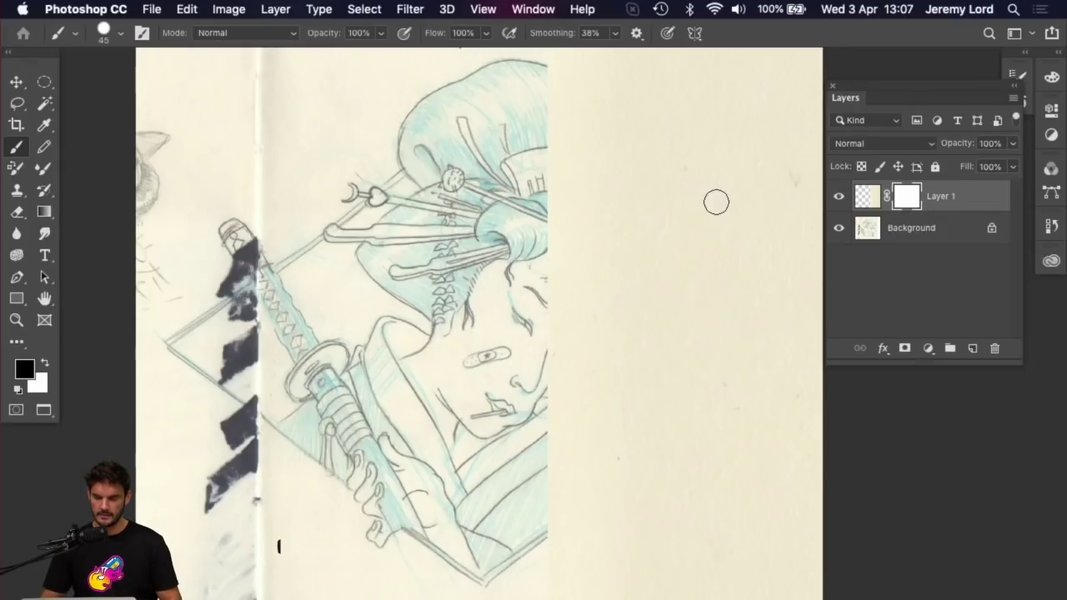
pyautogui.moveTo(593, 169); pyautogui.dragTo(719, 358)
pyautogui.moveTo(734, 175); pyautogui.dragTo(609, 339)
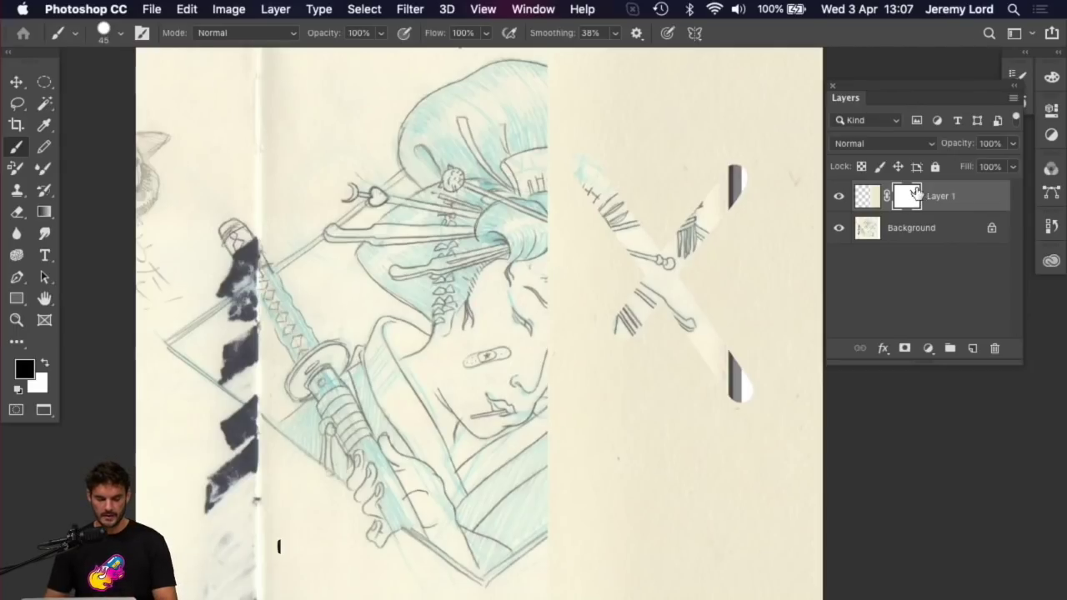
pyautogui.press('x')
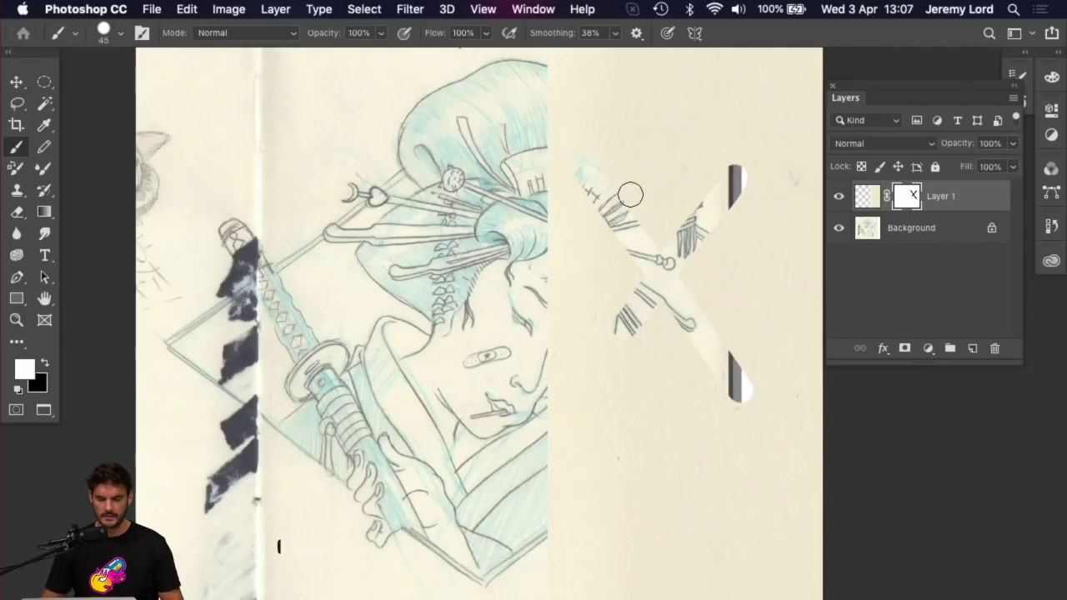
pyautogui.moveTo(631, 184)
pyautogui.mouseDown()
pyautogui.moveTo(588, 231)
pyautogui.moveTo(622, 177)
pyautogui.moveTo(571, 238)
pyautogui.moveTo(639, 197)
pyautogui.moveTo(589, 273)
pyautogui.moveTo(647, 209)
pyautogui.moveTo(619, 278)
pyautogui.mouseUp()
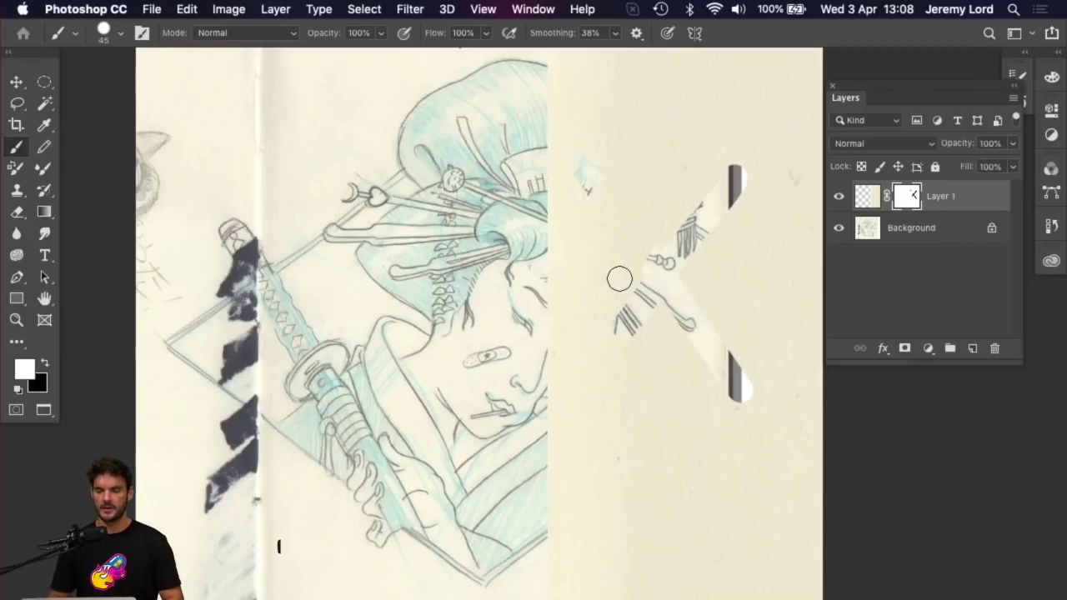
# Step: Fill the whole layer mask with black, and refill it with white to clear the test strokes
pyautogui.hotkey('alt', 'BackSpace')
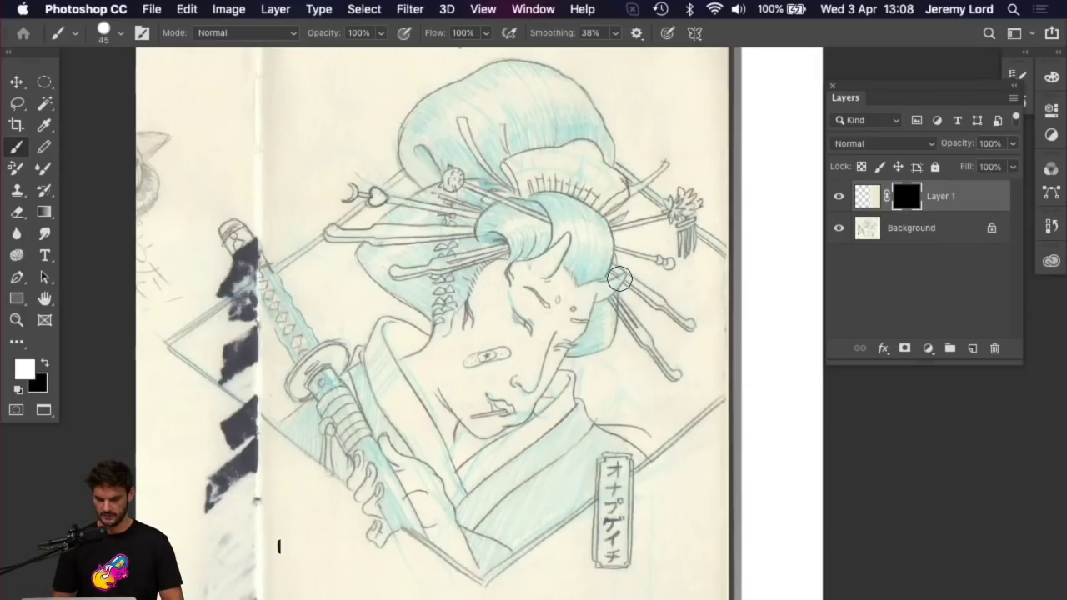
pyautogui.hotkey('ctrl', 'BackSpace')
pyautogui.press('super+minus')
pyautogui.press('super+minus')
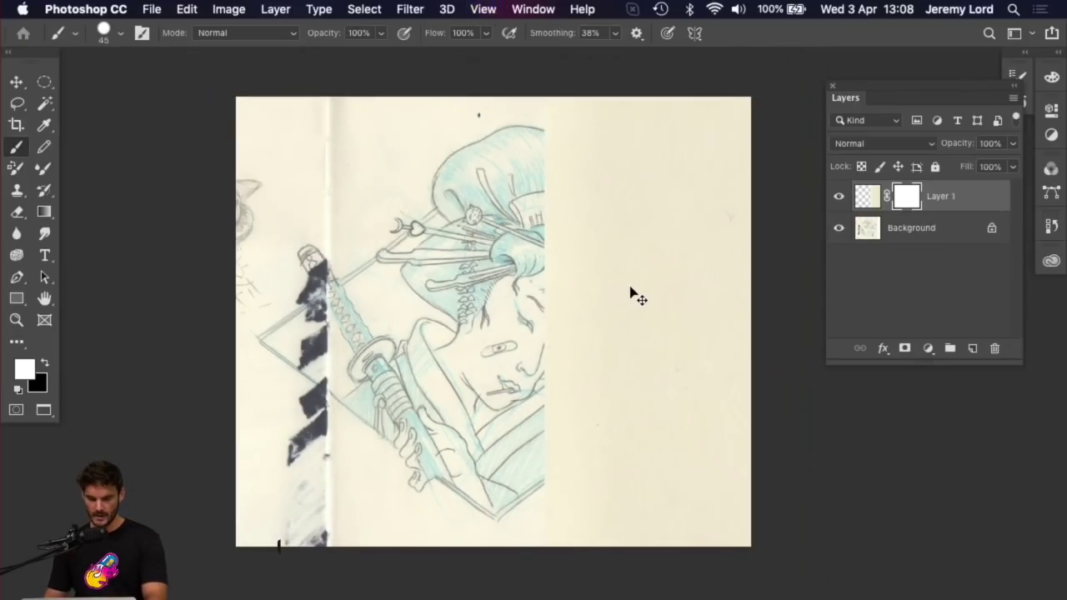
pyautogui.press('super+plus')
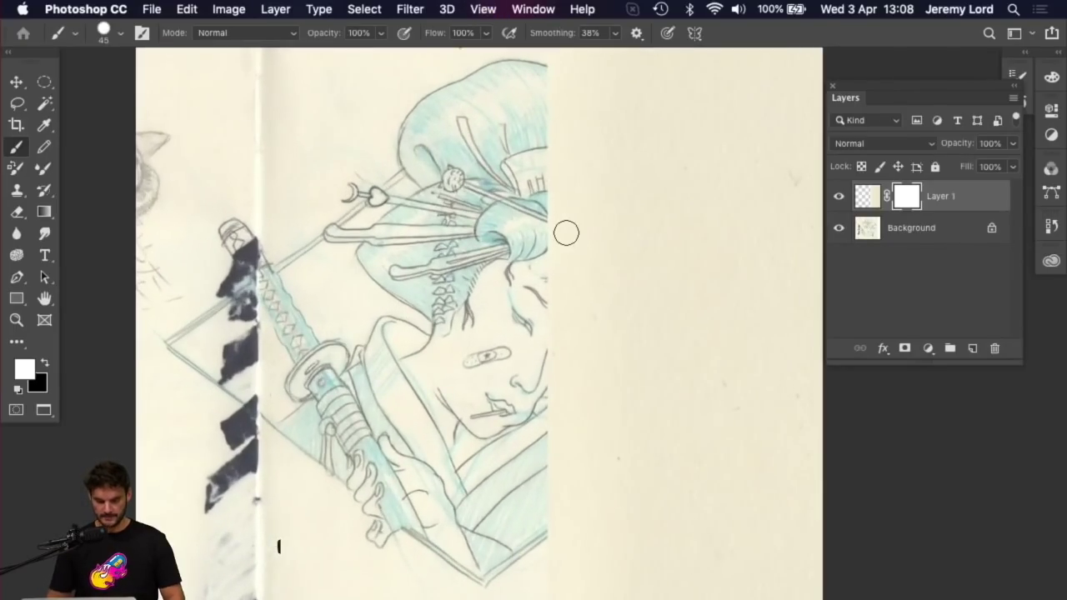
# Step: Choose the soft round 30 px brush tip with 0% hardness
pyautogui.scroll(3, 550, 267)
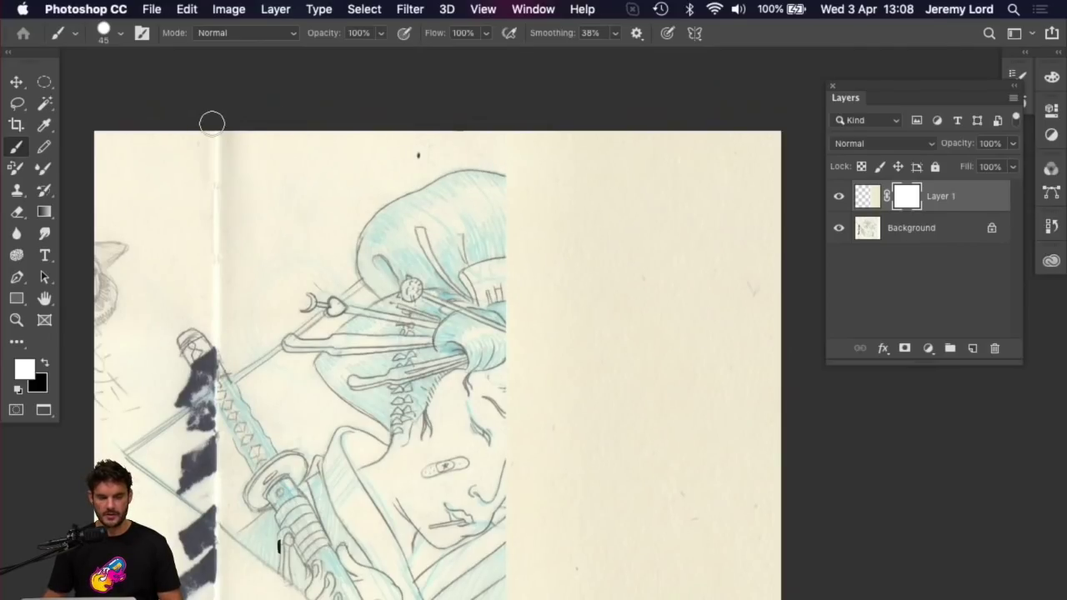
pyautogui.click(122, 34)
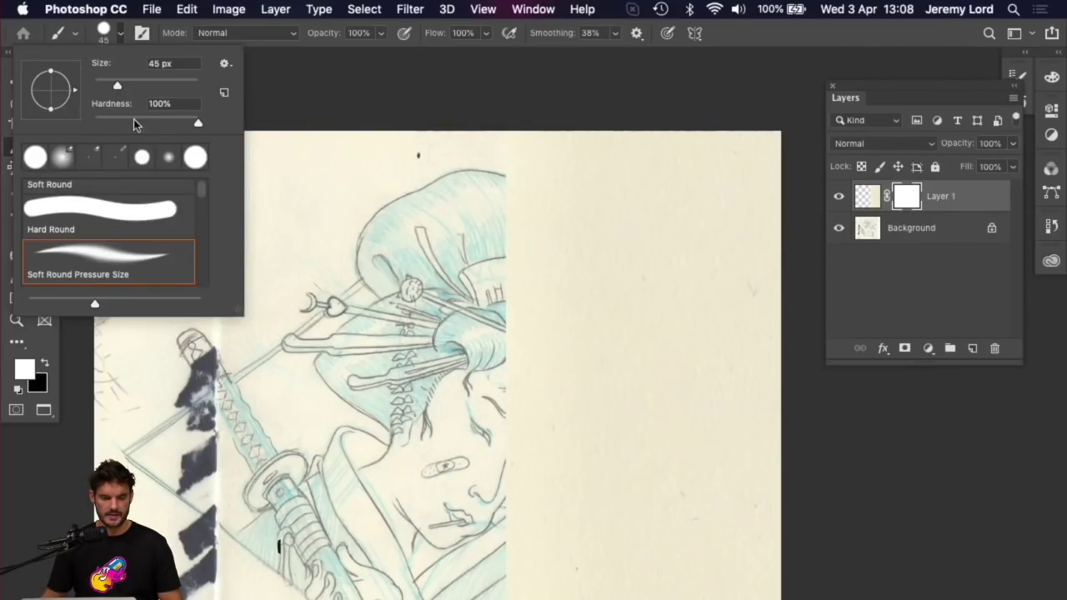
pyautogui.click(142, 33)
pyautogui.click(142, 33)
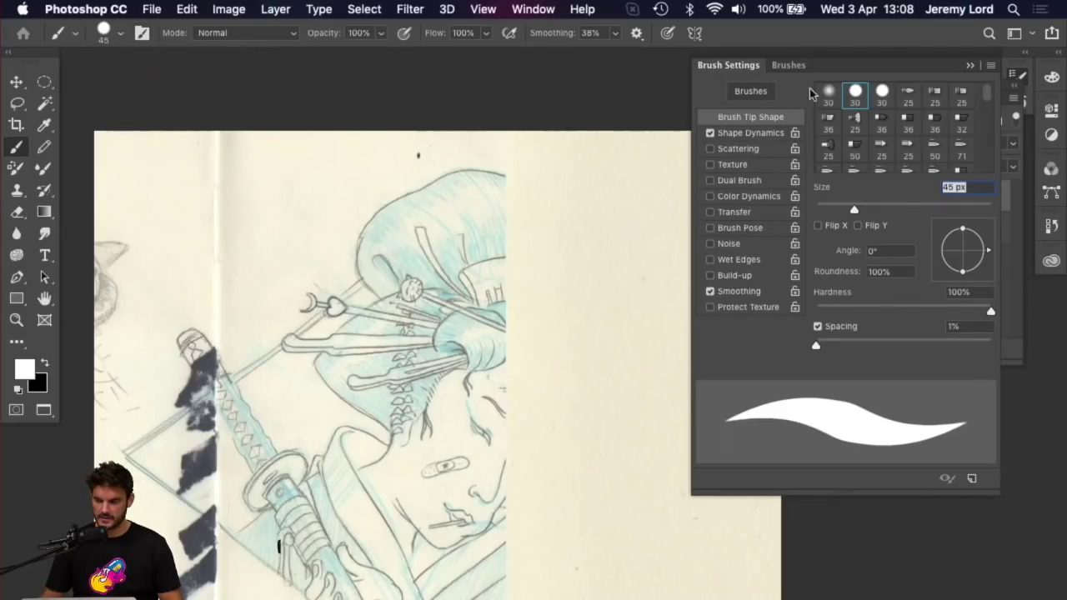
pyautogui.click(970, 67)
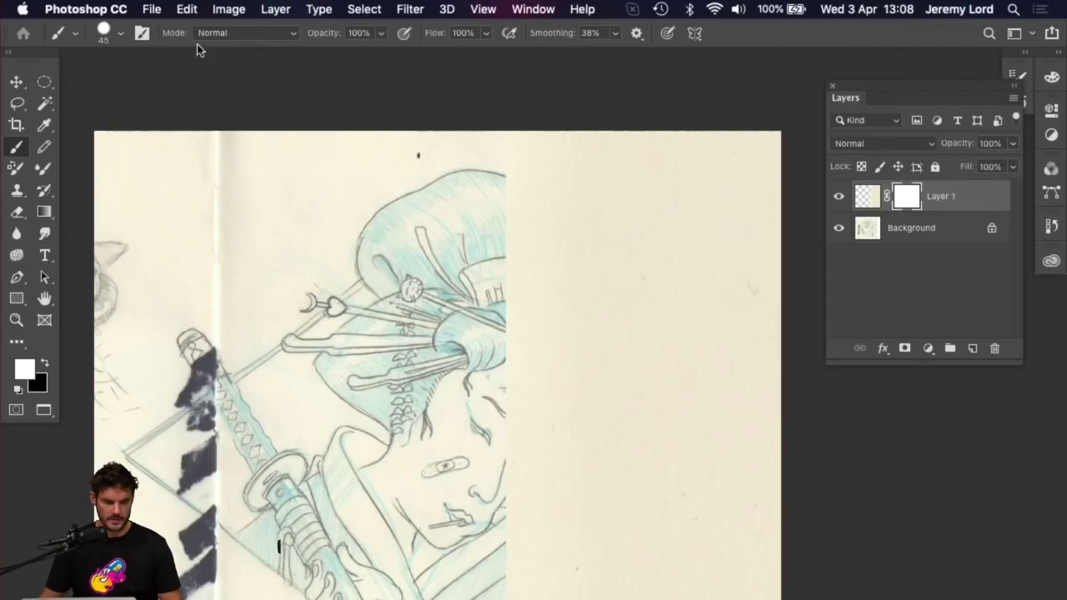
pyautogui.click(142, 34)
pyautogui.click(827, 97)
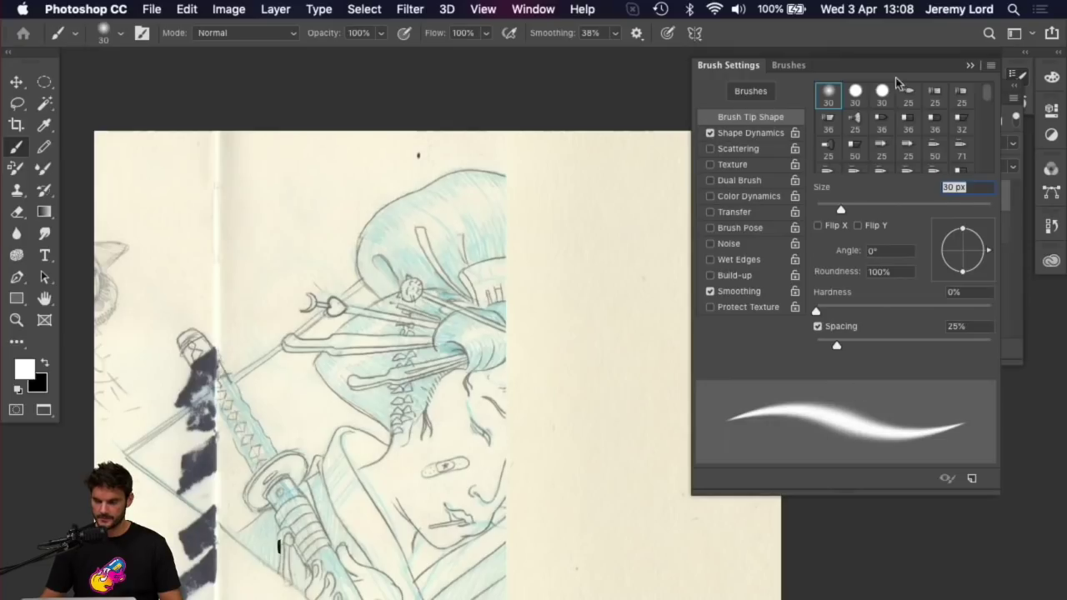
pyautogui.click(970, 66)
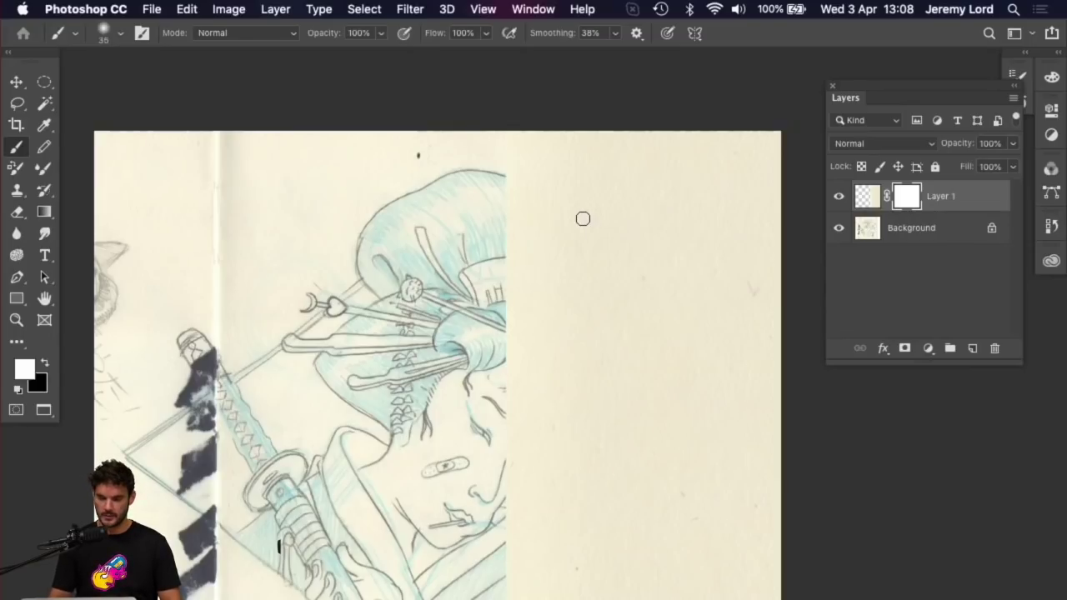
# Step: Enlarge the soft brush to 250 px and paint black on the mask to reveal the woman's hair and forehead
pyautogui.press(']')
pyautogui.press(']')
pyautogui.press(']')
pyautogui.press(']')
pyautogui.press(']')
pyautogui.press(']')
pyautogui.press(']')
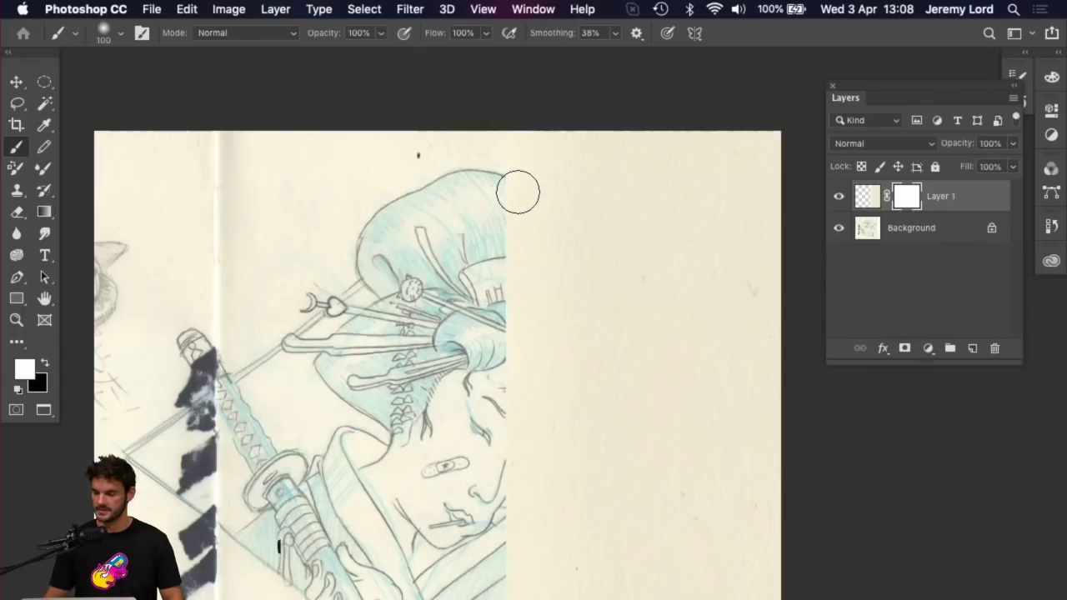
pyautogui.press('x')
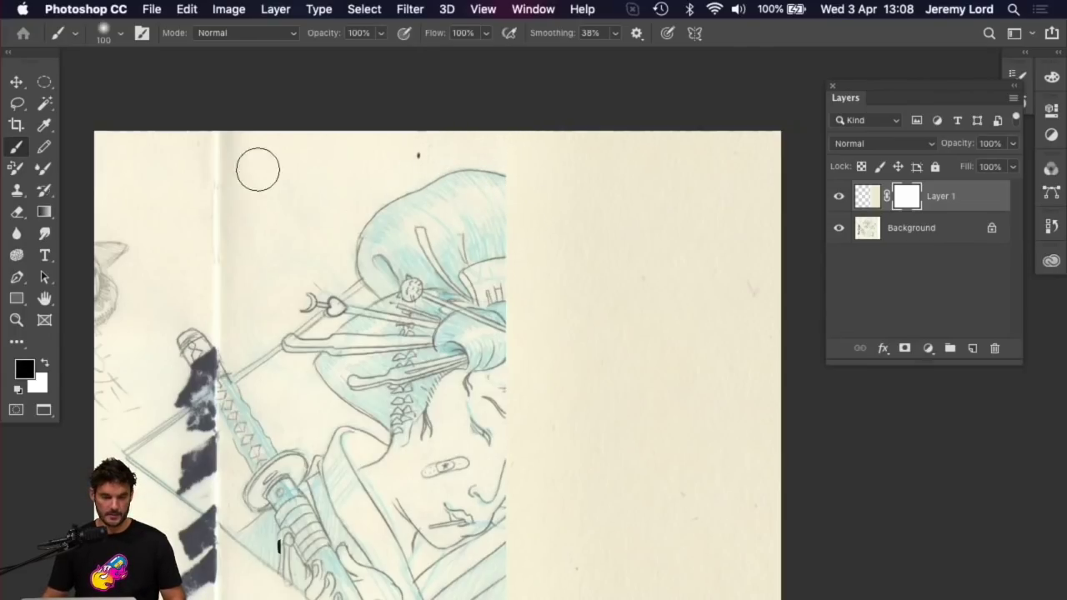
pyautogui.press(']')
pyautogui.press(']')
pyautogui.press(']')
pyautogui.press(']')
pyautogui.press(']')
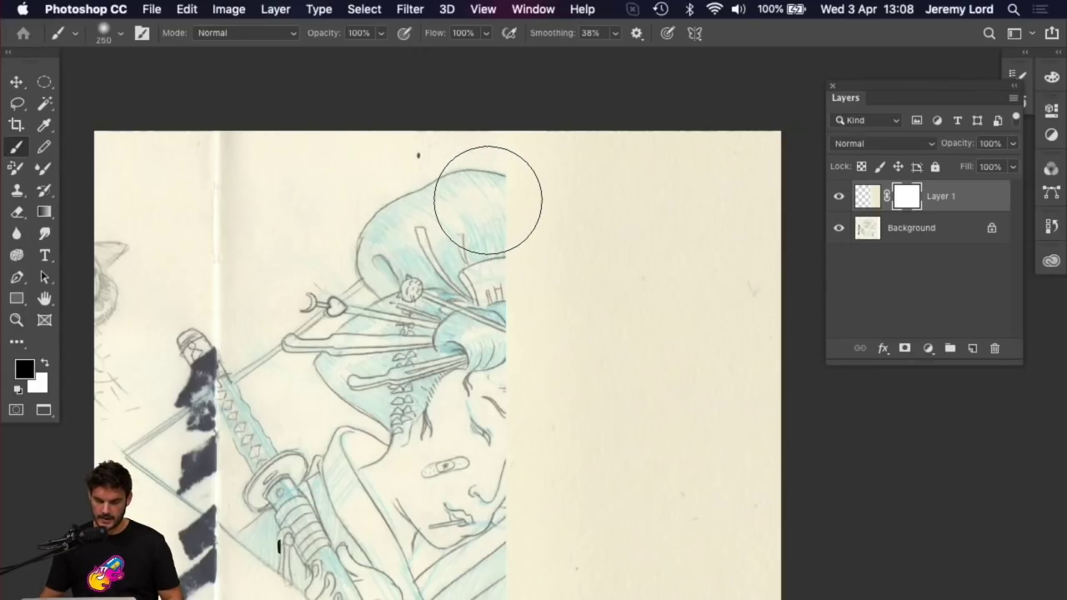
pyautogui.moveTo(488, 195)
pyautogui.mouseDown()
pyautogui.moveTo(522, 218)
pyautogui.moveTo(503, 278)
pyautogui.moveTo(517, 241)
pyautogui.moveTo(510, 222)
pyautogui.moveTo(486, 234)
pyautogui.moveTo(496, 294)
pyautogui.moveTo(523, 319)
pyautogui.moveTo(543, 290)
pyautogui.moveTo(521, 267)
pyautogui.moveTo(496, 312)
pyautogui.moveTo(533, 351)
pyautogui.moveTo(563, 330)
pyautogui.moveTo(580, 378)
pyautogui.moveTo(556, 312)
pyautogui.mouseUp()
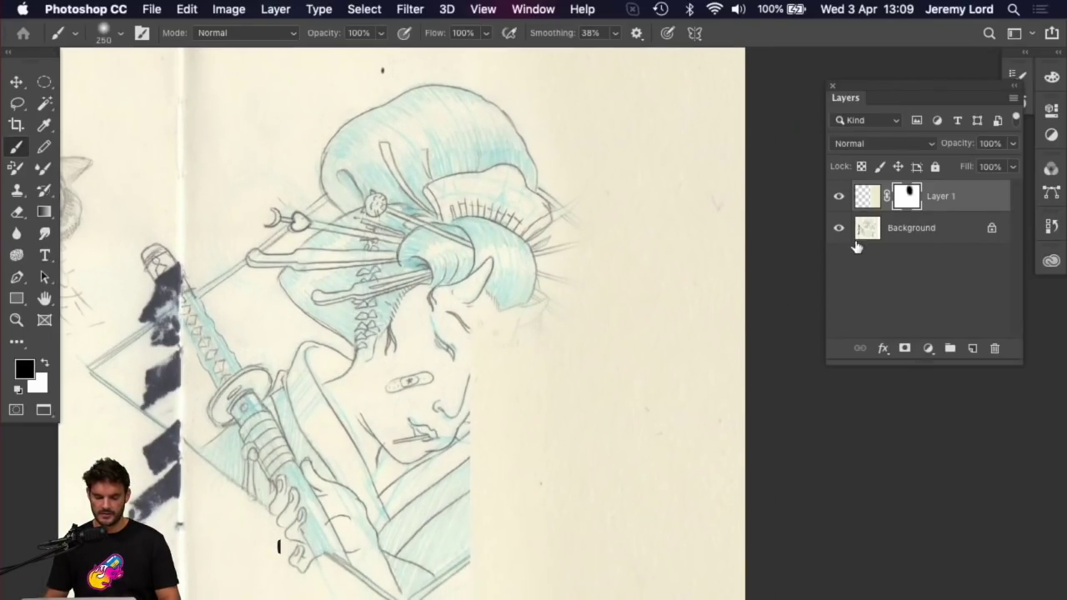
# Step: Disable the layer mask to compare the sketch without it, and enable it again
pyautogui.keyDown('shift'); pyautogui.click(907, 197); pyautogui.keyUp('shift')
pyautogui.moveTo(578, 152); pyautogui.dragTo(591, 262)
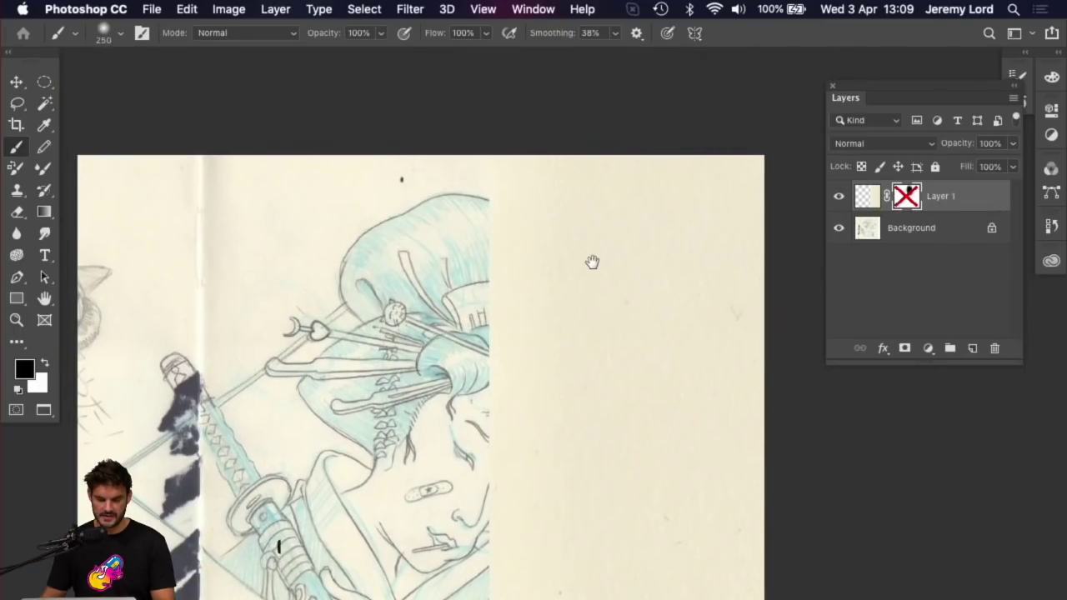
pyautogui.scroll(-3, 538, 231)
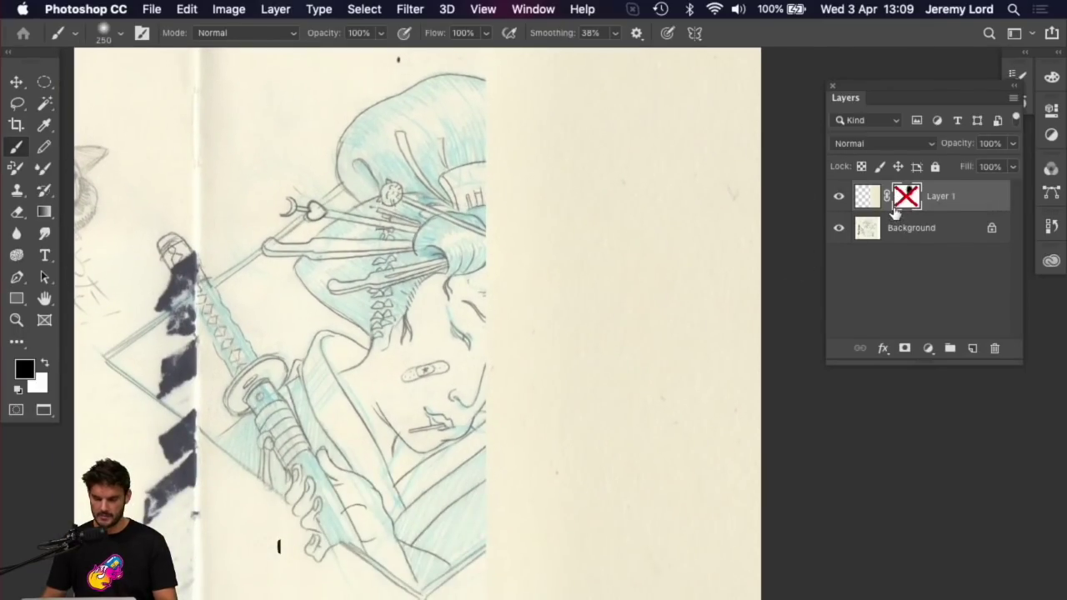
pyautogui.keyDown('shift'); pyautogui.click(896, 207); pyautogui.keyUp('shift')
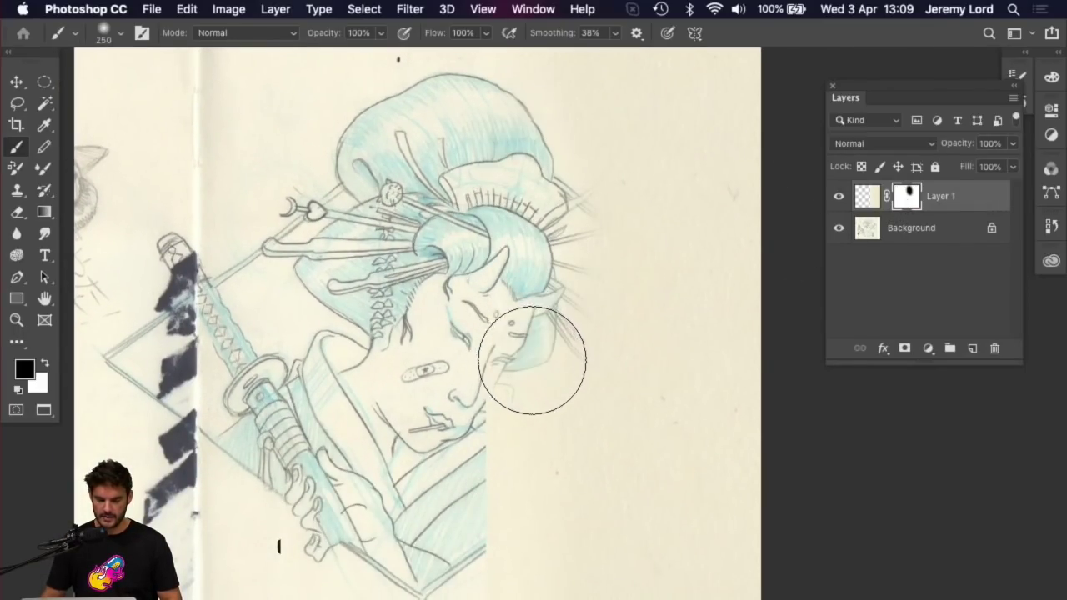
# Step: Paint black on the mask to reveal the rest of the face, the hairpins, the kimono shoulder and the Japanese lettering label
pyautogui.moveTo(531, 360)
pyautogui.mouseDown()
pyautogui.moveTo(552, 233)
pyautogui.moveTo(573, 271)
pyautogui.moveTo(585, 232)
pyautogui.moveTo(589, 245)
pyautogui.moveTo(583, 234)
pyautogui.moveTo(601, 226)
pyautogui.moveTo(597, 254)
pyautogui.moveTo(588, 247)
pyautogui.moveTo(599, 232)
pyautogui.moveTo(641, 226)
pyautogui.mouseUp()
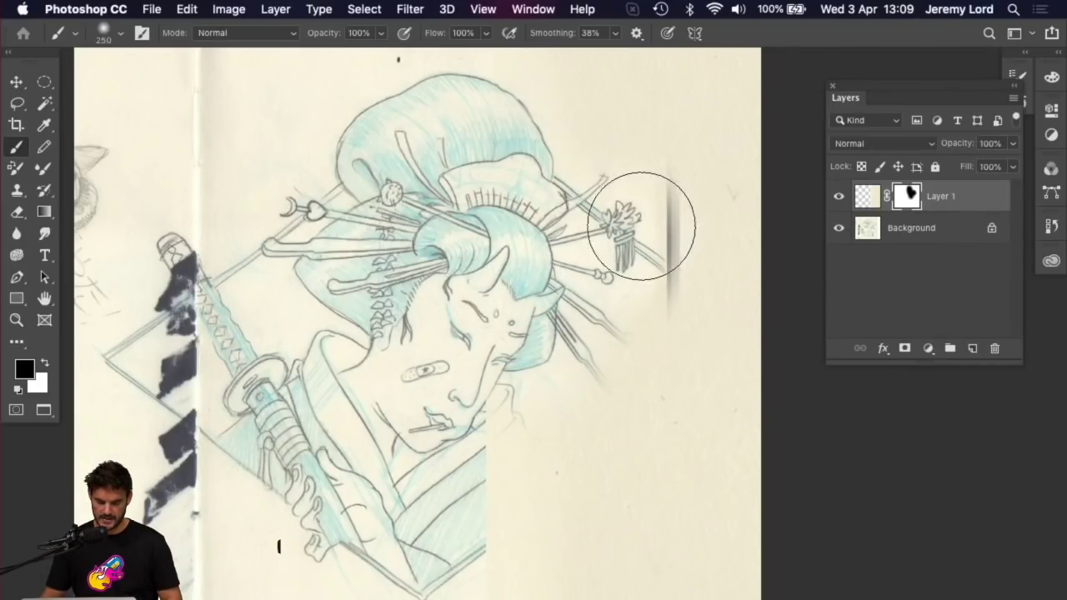
pyautogui.scroll(-5, 572, 202)
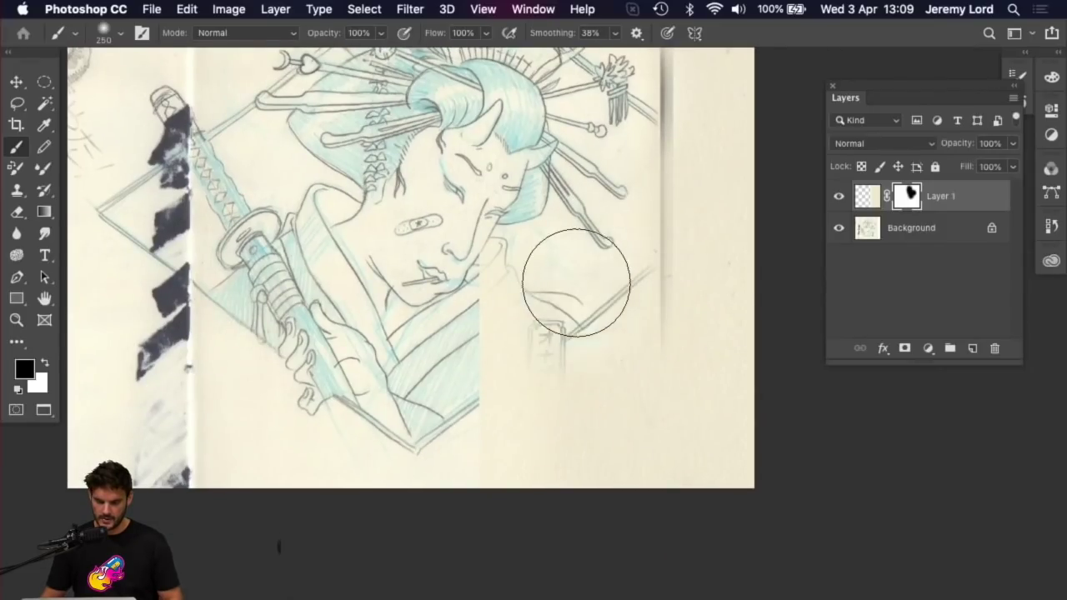
pyautogui.moveTo(576, 283)
pyautogui.mouseDown()
pyautogui.moveTo(502, 426)
pyautogui.moveTo(528, 304)
pyautogui.moveTo(504, 458)
pyautogui.moveTo(547, 361)
pyautogui.moveTo(555, 443)
pyautogui.moveTo(570, 340)
pyautogui.moveTo(577, 443)
pyautogui.mouseUp()
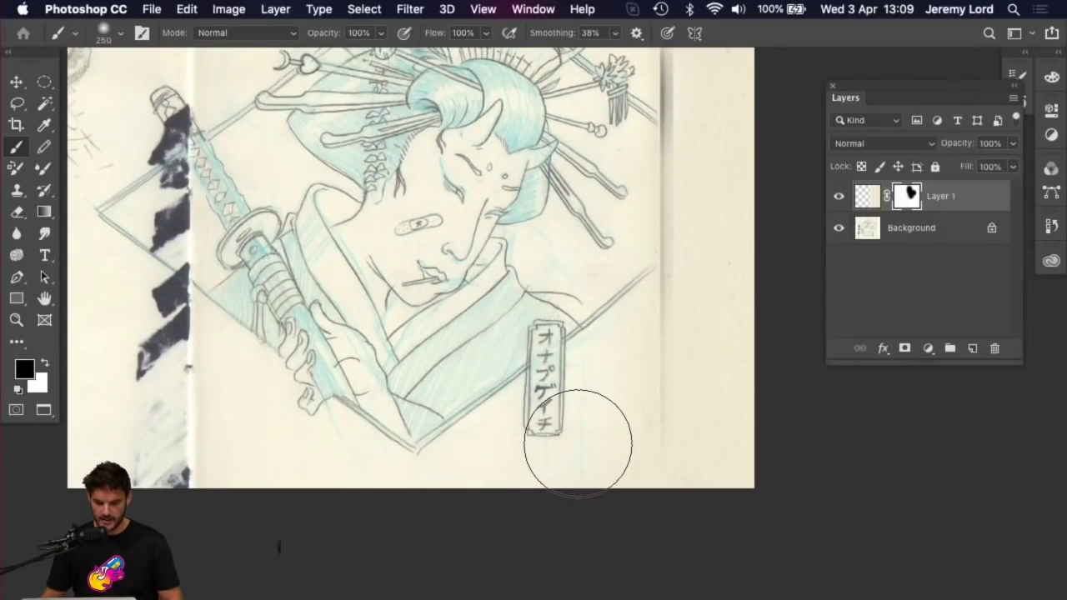
# Step: Reduce the brush to 80 px and paint white on the mask to cover the dark page edge beside the hairpins
pyautogui.press('[')
pyautogui.press('[')
pyautogui.press('[')
pyautogui.press('[')
pyautogui.press('[')
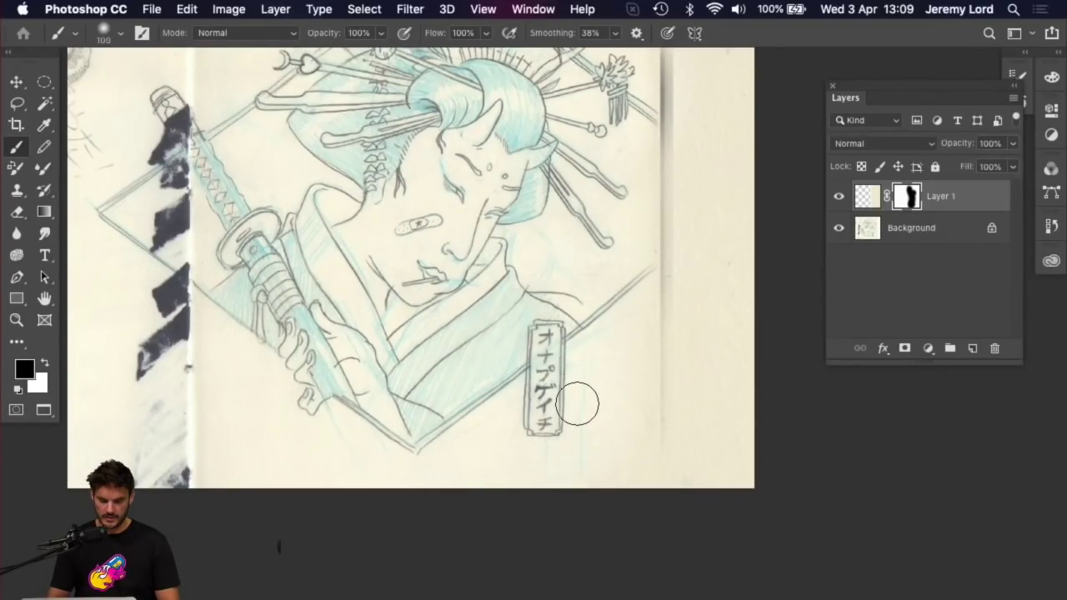
pyautogui.press('[')
pyautogui.press('[')
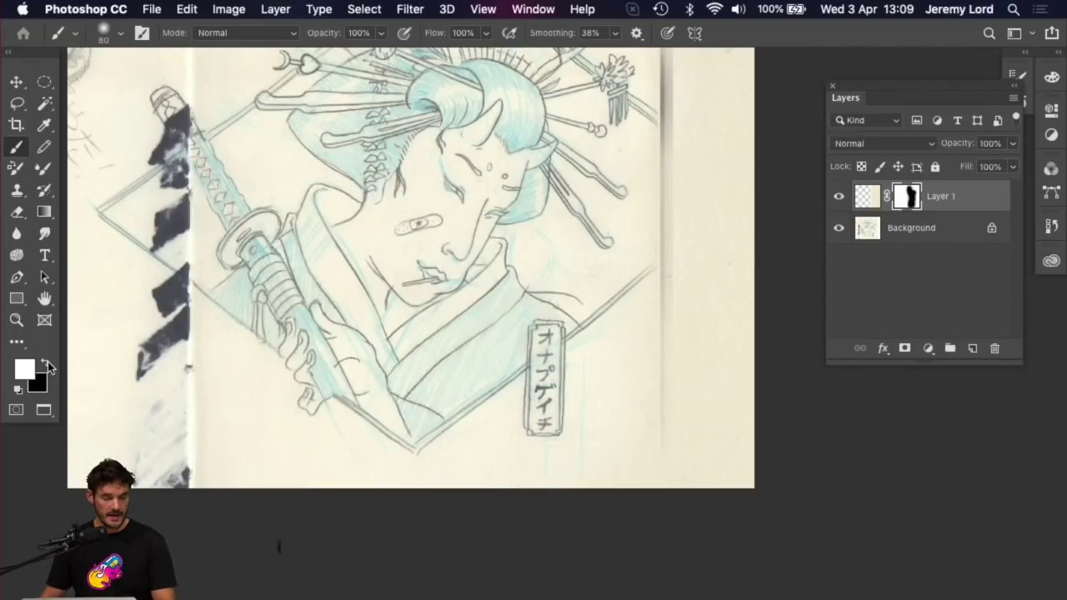
pyautogui.press('x')
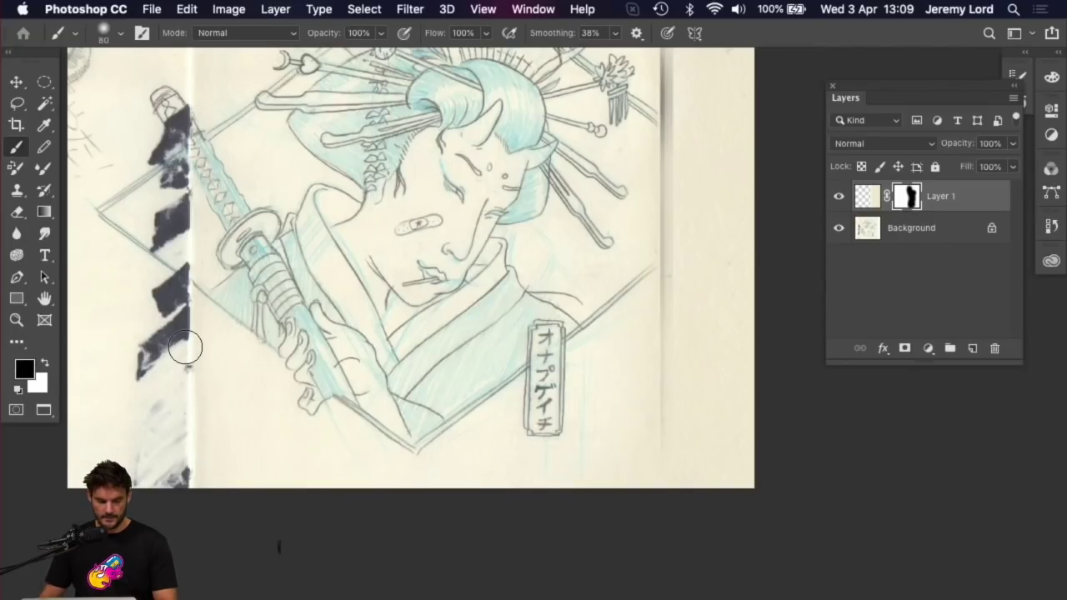
pyautogui.press('x')
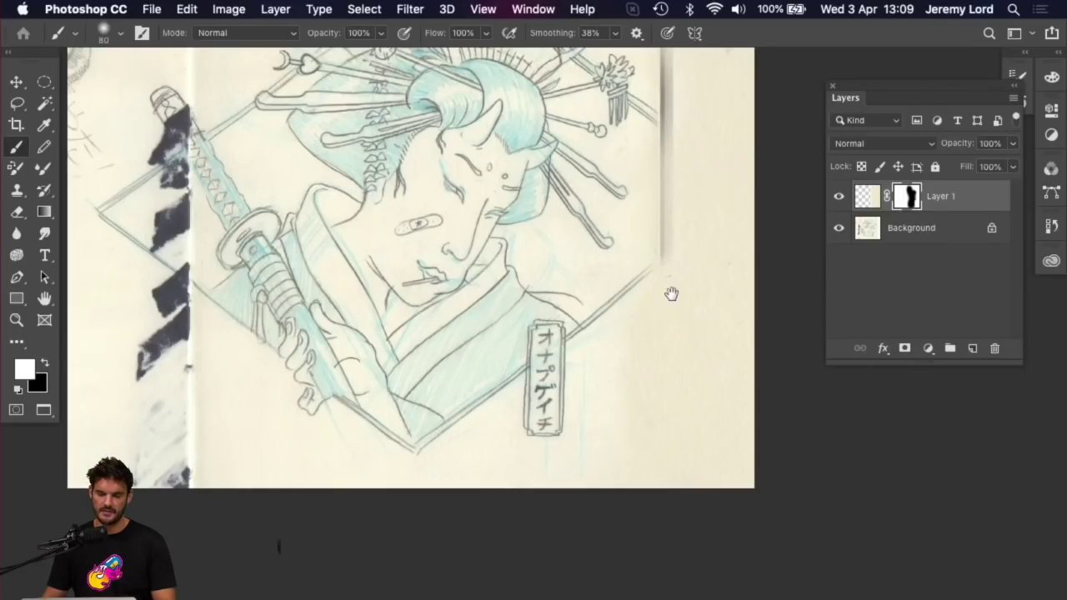
pyautogui.scroll(5, 671, 293)
pyautogui.moveTo(651, 313)
pyautogui.mouseDown()
pyautogui.moveTo(665, 187)
pyautogui.moveTo(650, 150)
pyautogui.moveTo(655, 275)
pyautogui.mouseUp()
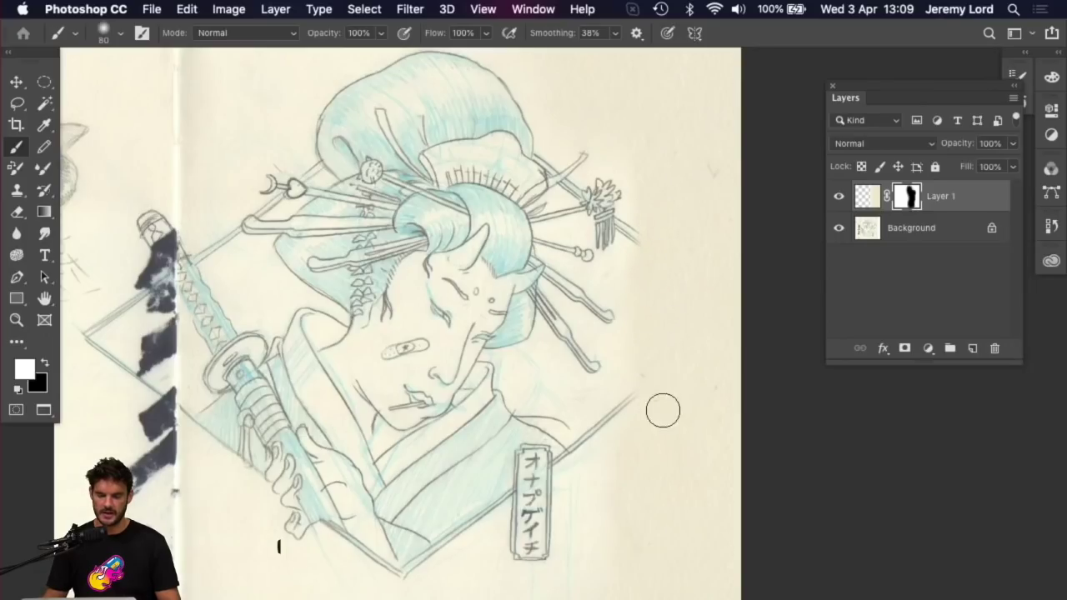
# Step: Examine the sketch's opposite page, the dark brush marks and the page fold beside the sword for areas that still need cleaning
pyautogui.press('super+minus')
pyautogui.press('super+minus')
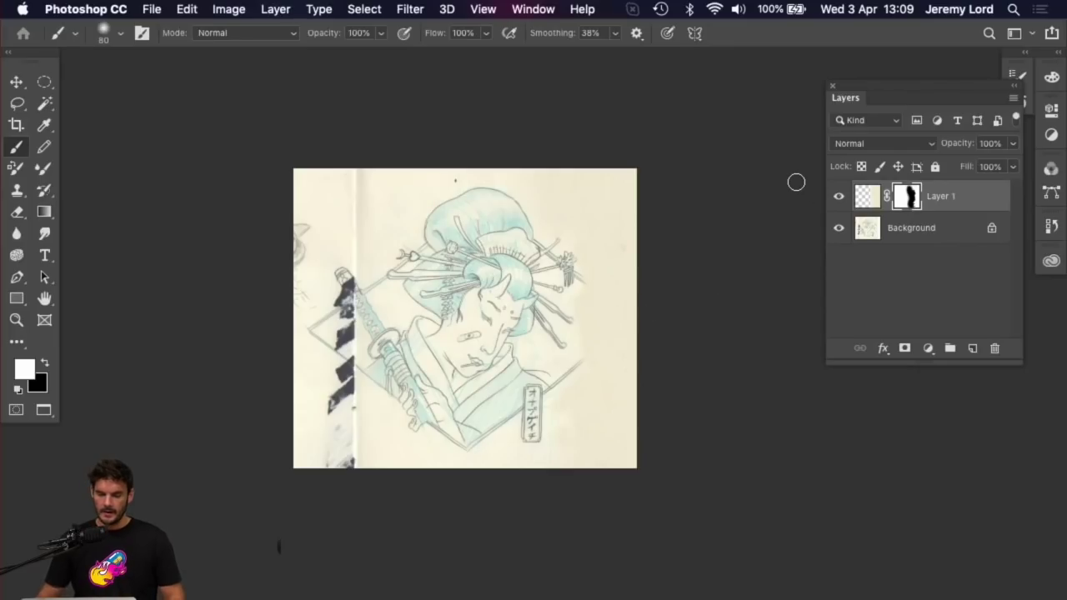
pyautogui.press('super+equal')
pyautogui.press('super+equal')
pyautogui.press('super+equal')
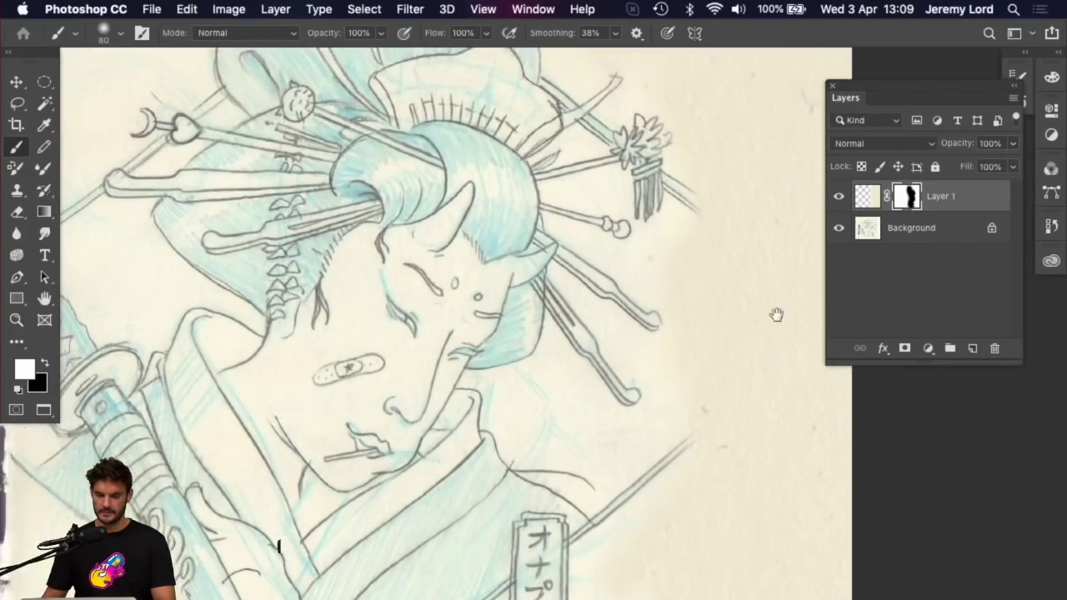
pyautogui.moveTo(776, 314)
pyautogui.mouseDown()
pyautogui.moveTo(716, 142)
pyautogui.moveTo(389, 188)
pyautogui.mouseUp()
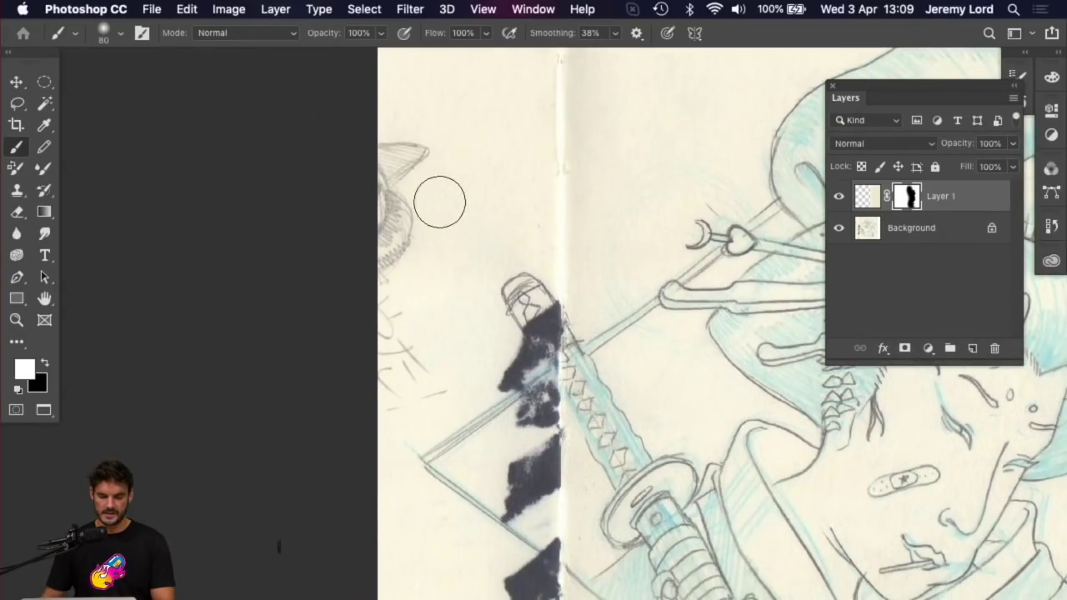
pyautogui.moveTo(578, 380); pyautogui.dragTo(496, 284)
pyautogui.scroll(8, 496, 284)
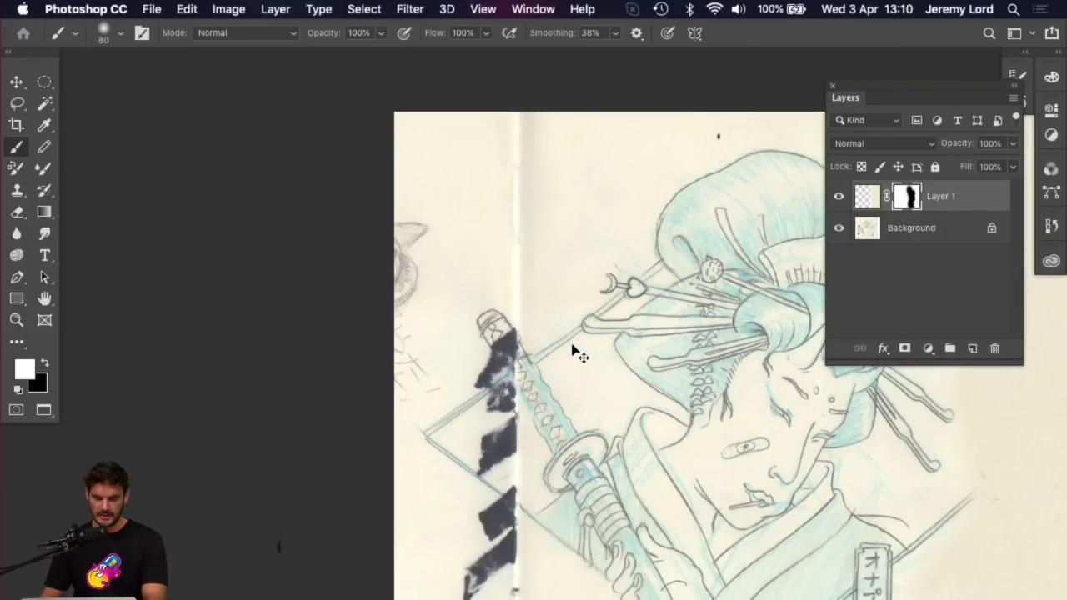
pyautogui.scroll(-2, 572, 352)
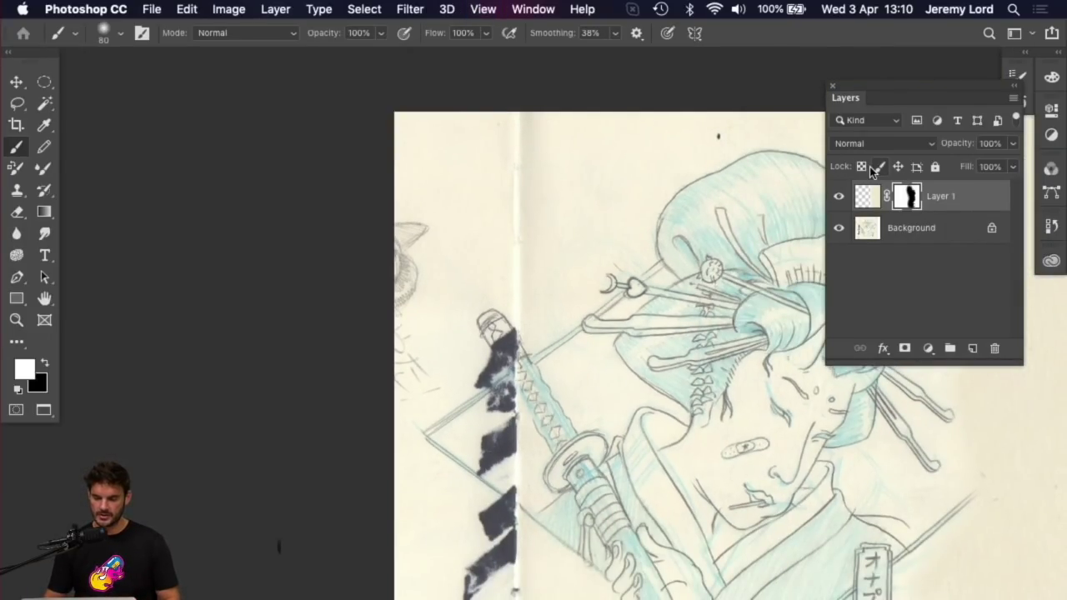
pyautogui.moveTo(688, 272); pyautogui.dragTo(386, 275)
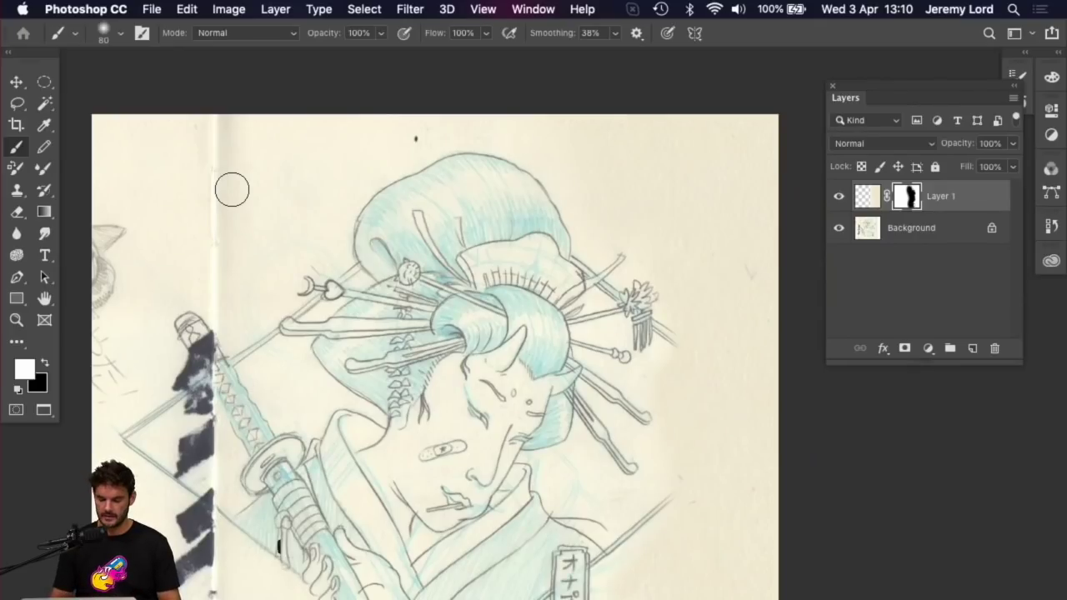
pyautogui.press('super+minus')
pyautogui.press('super+plus')
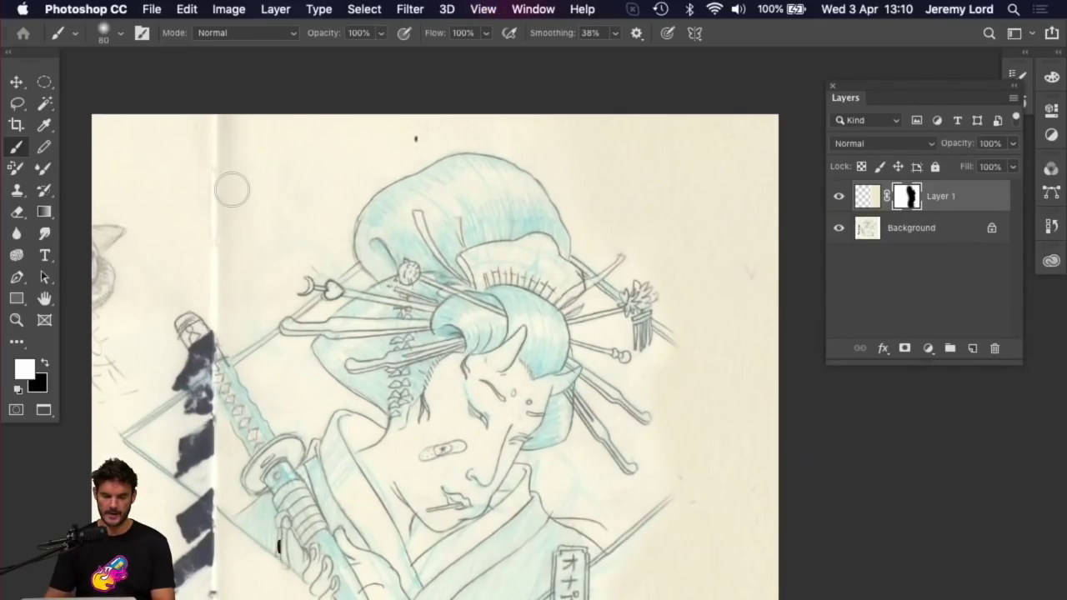
pyautogui.moveTo(246, 226); pyautogui.dragTo(271, 187)
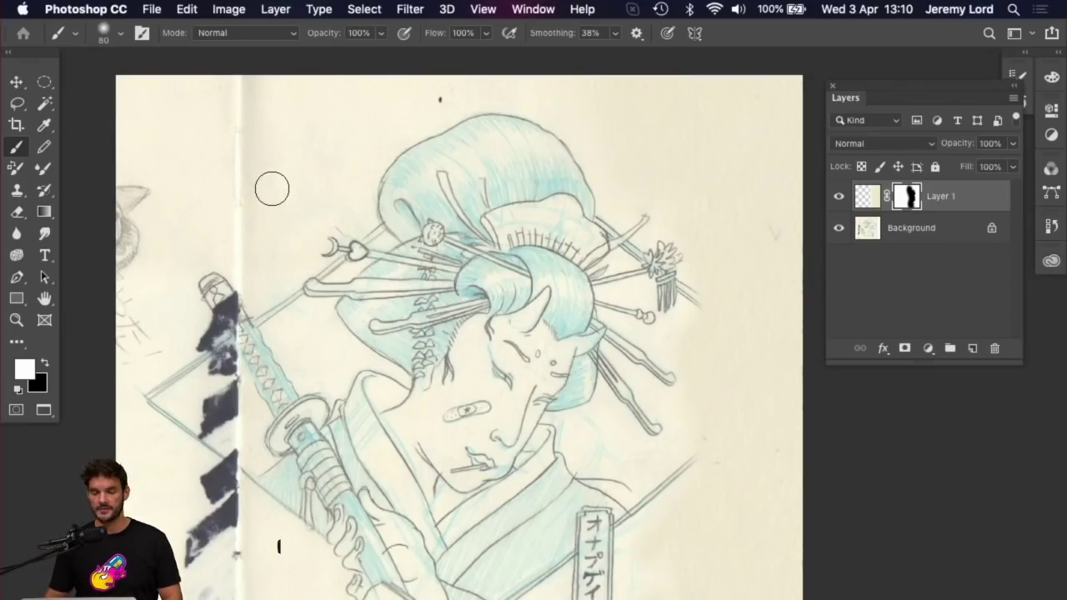
pyautogui.moveTo(308, 205); pyautogui.dragTo(350, 195)
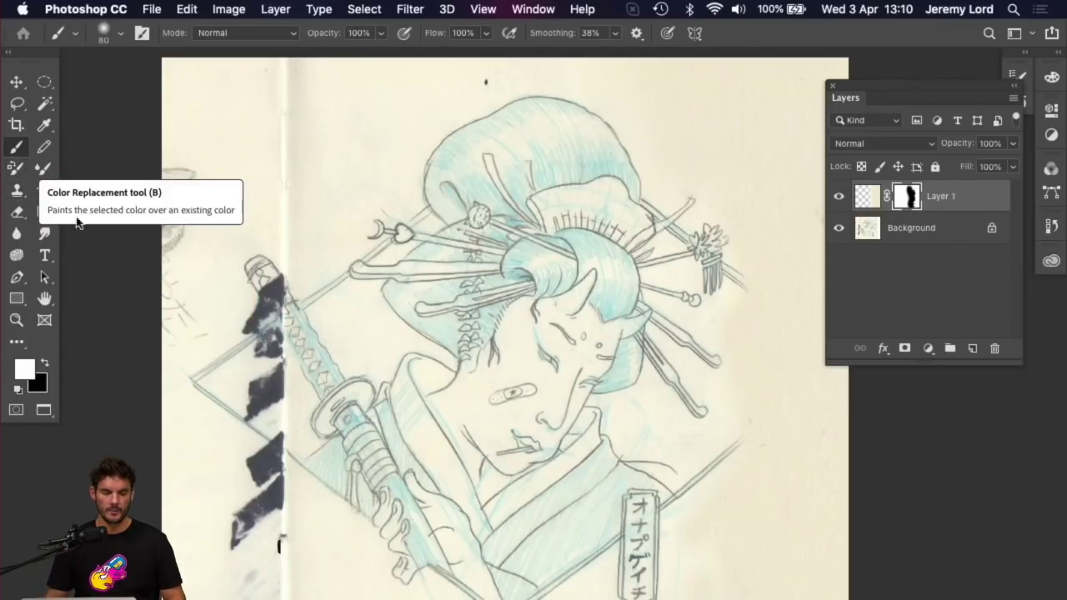
# Step: Choose the Clone Stamp tool and enlarge its soft brush to 50 px
pyautogui.click(17, 192)
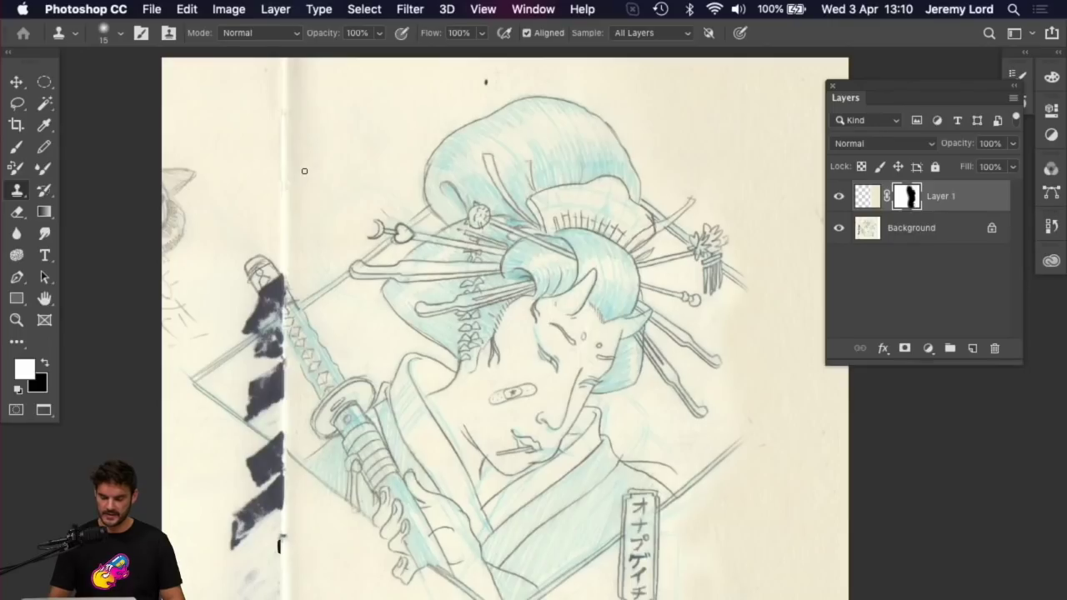
pyautogui.press(']')
pyautogui.press(']')
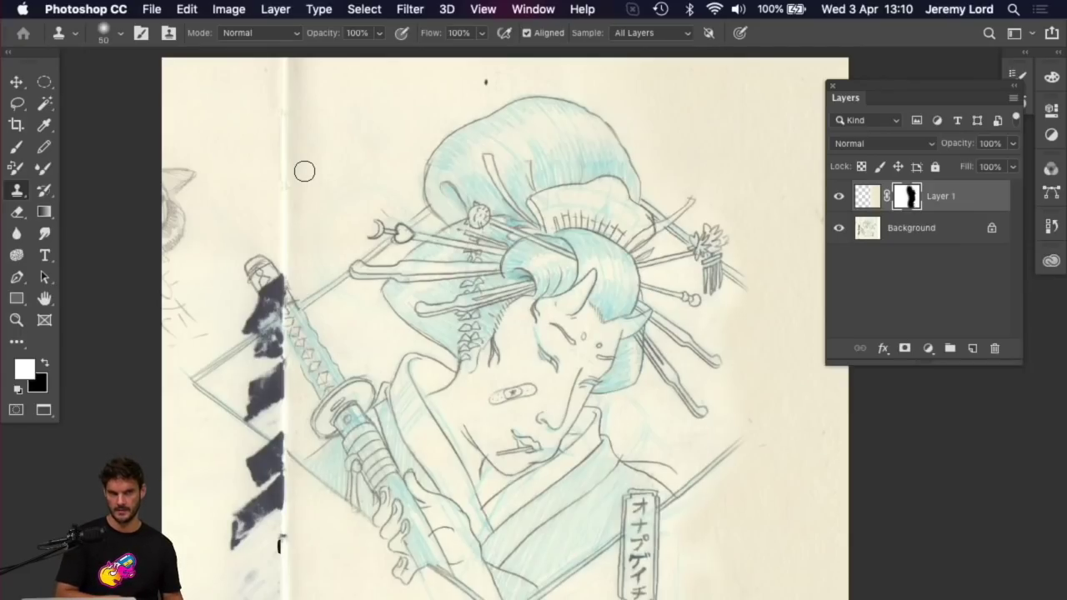
# Step: Hide Layer 1 and show it again to compare the sketch with and without the paper texture cover
pyautogui.press('super+minus')
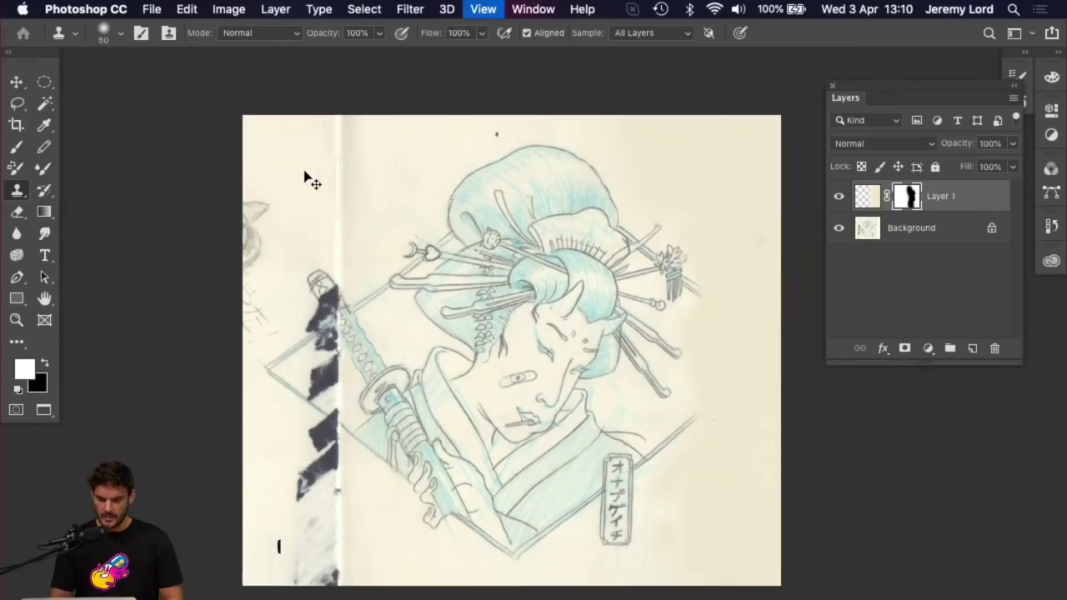
pyautogui.press('super+plus')
pyautogui.moveTo(331, 243); pyautogui.dragTo(333, 181)
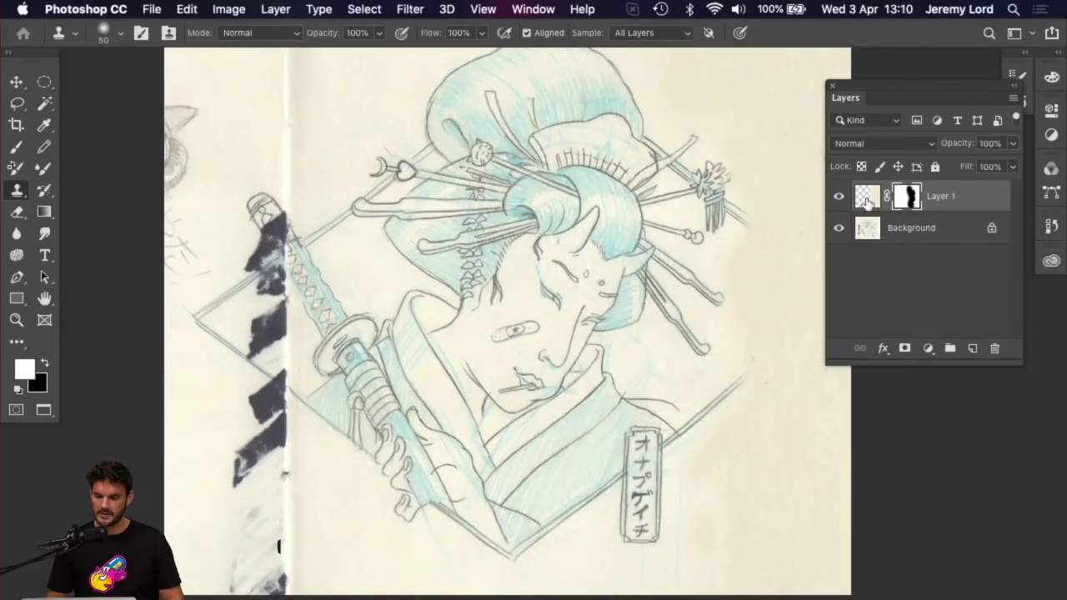
pyautogui.click(838, 196)
pyautogui.click(839, 198)
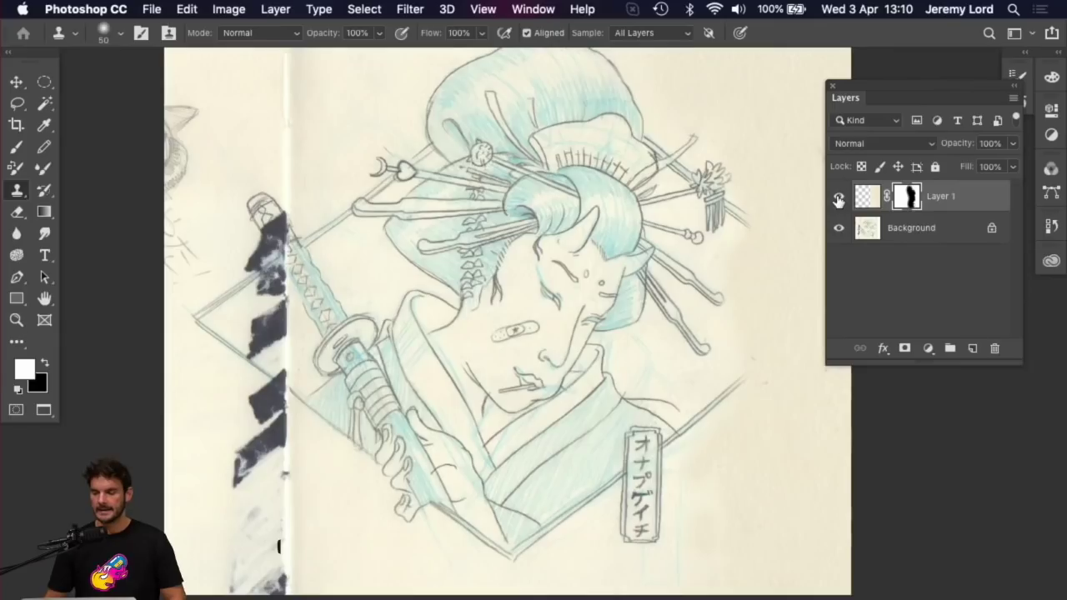
# Step: Select the Background layer, compare it with Layer 1 hidden and shown, and duplicate the Background layer
pyautogui.press('super+minus')
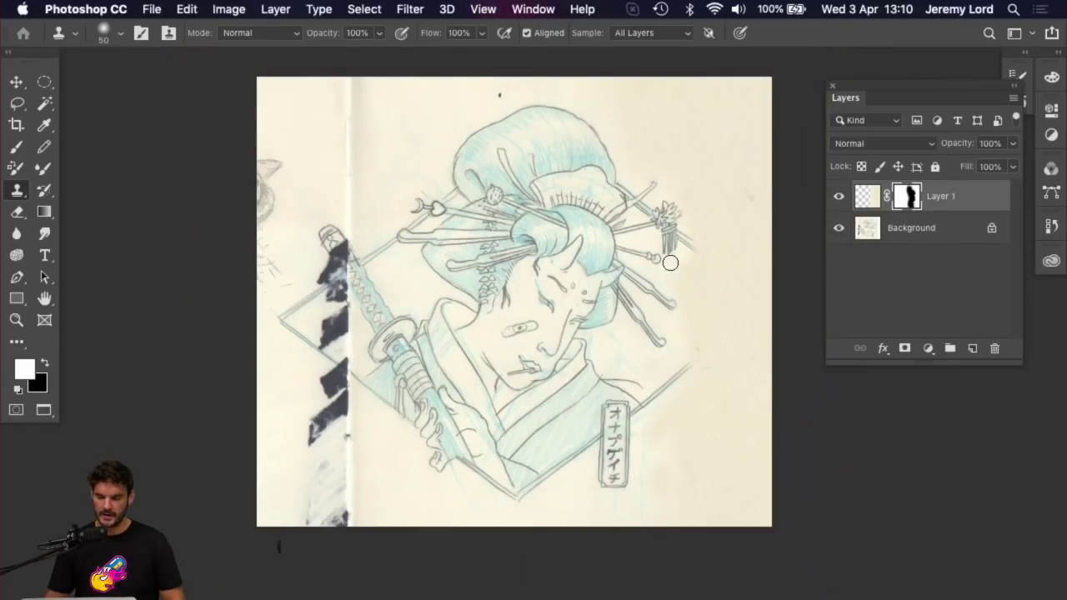
pyautogui.click(950, 233)
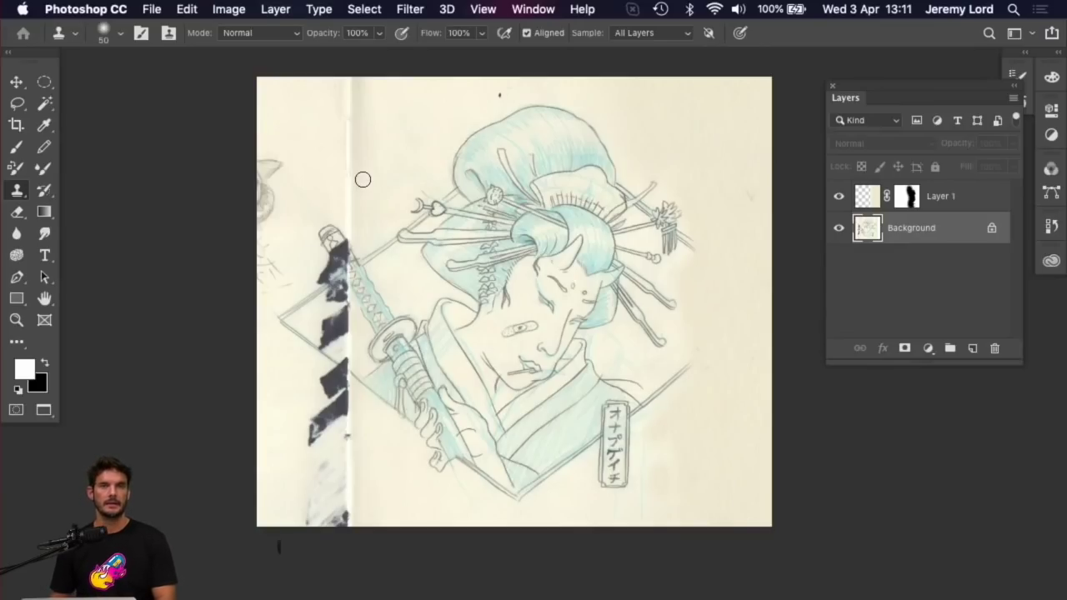
pyautogui.click(840, 196)
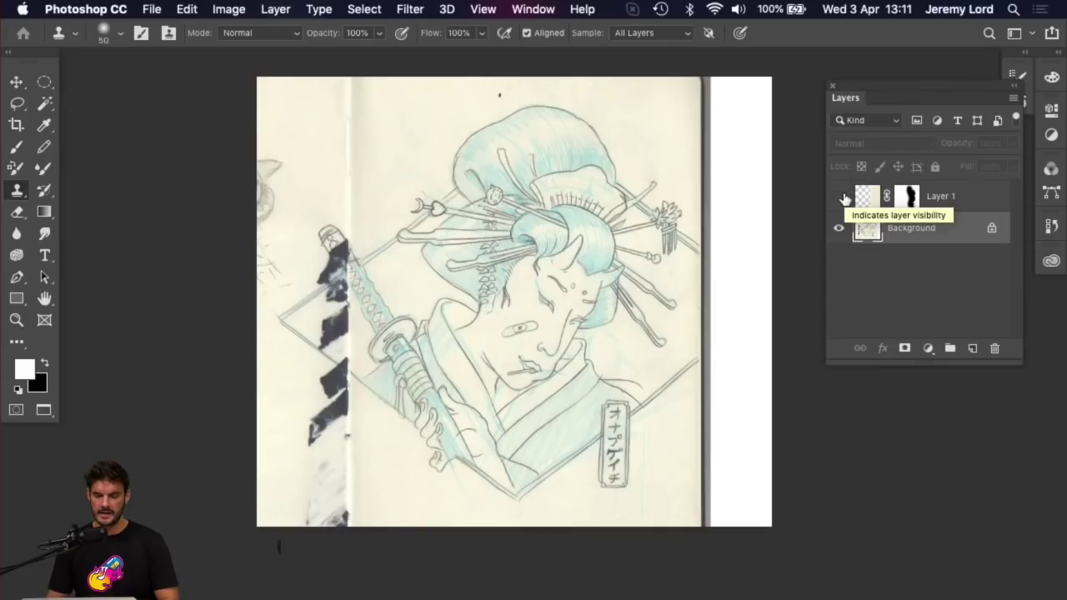
pyautogui.click(840, 197)
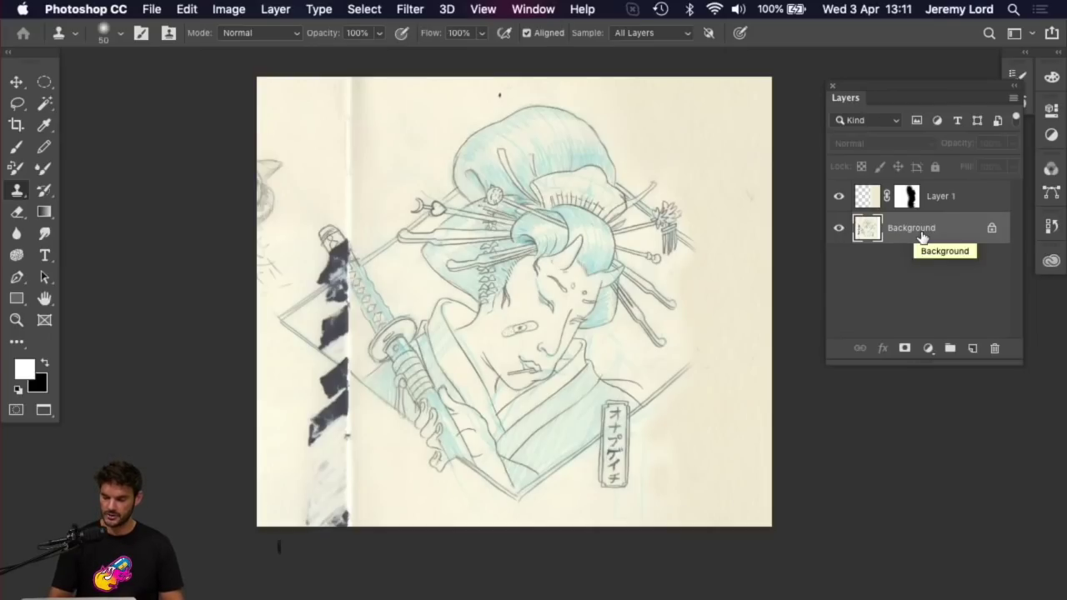
pyautogui.press('super+j')
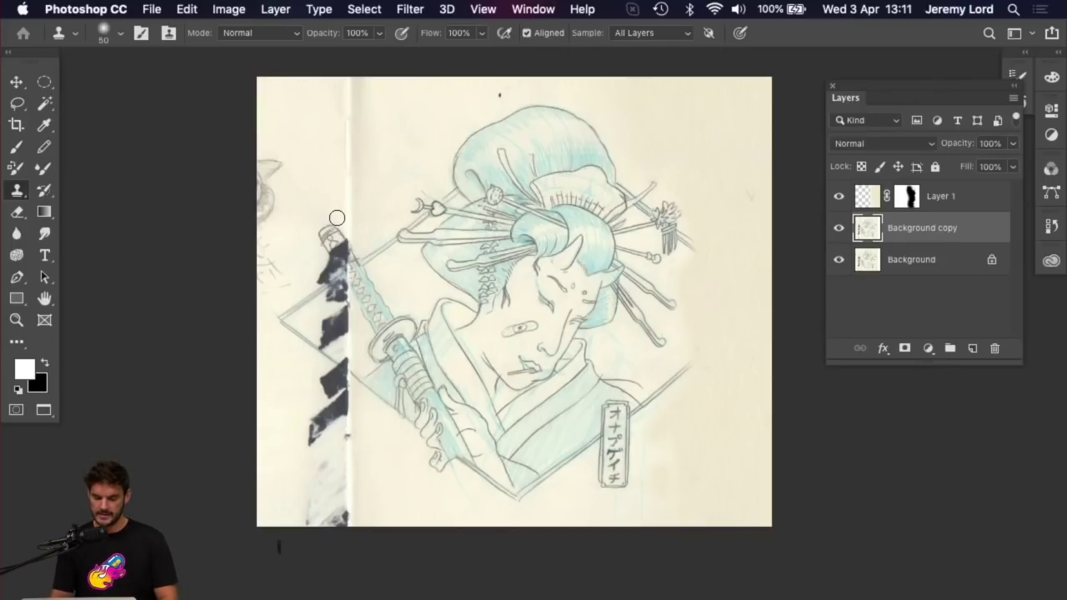
# Step: Check the Clone Stamp's brush tip settings for working on the page fold, and close them
pyautogui.press('super+plus')
pyautogui.press('super+plus')
pyautogui.press('super+plus')
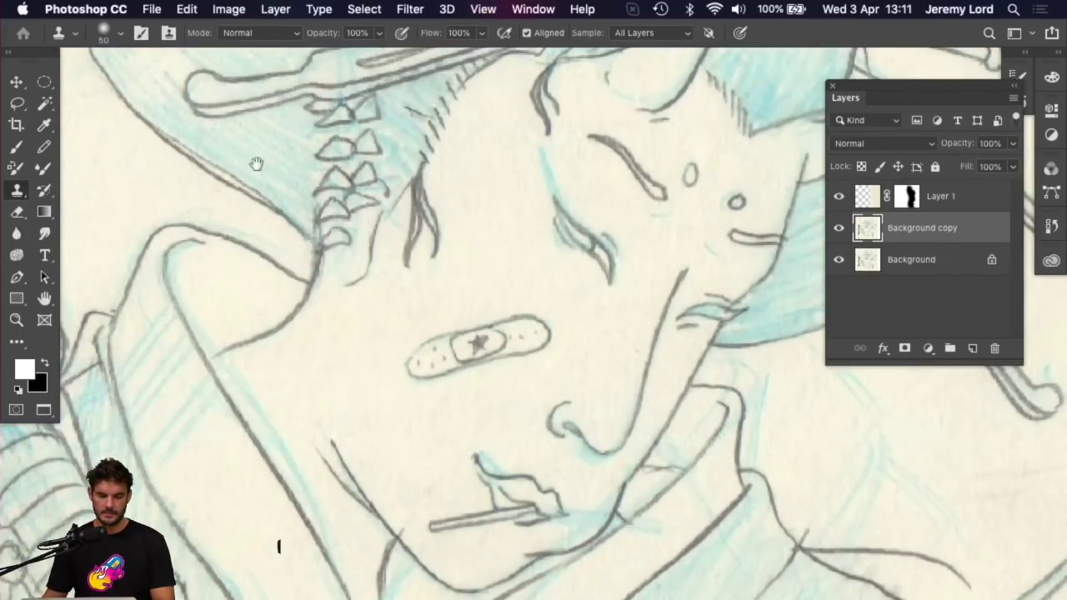
pyautogui.scroll(5, 398, 325)
pyautogui.press('super+minus')
pyautogui.press('super+minus')
pyautogui.press('super+minus')
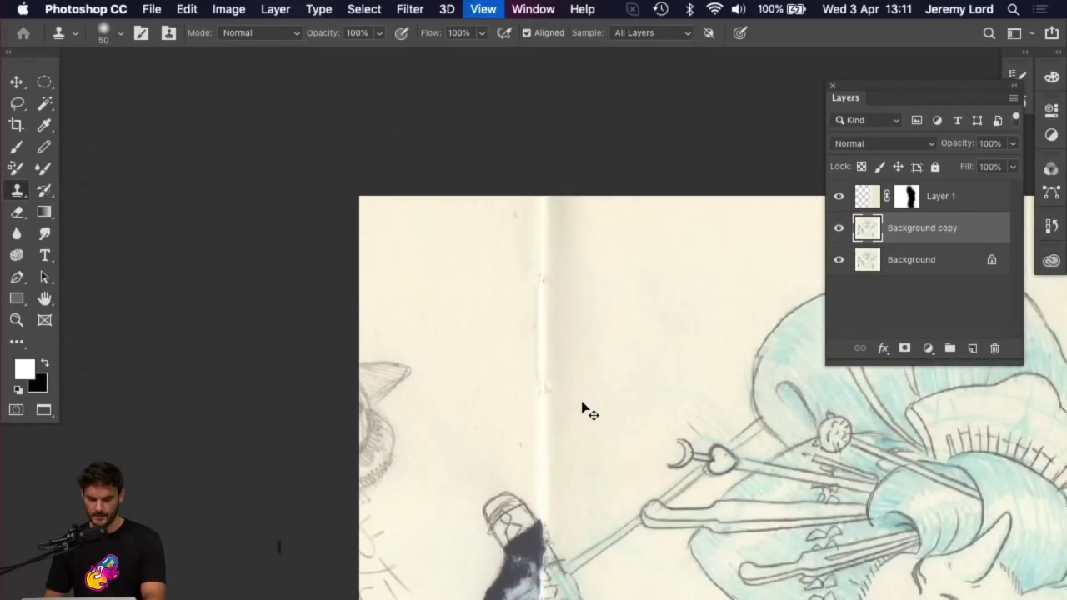
pyautogui.scroll(2, 575, 375)
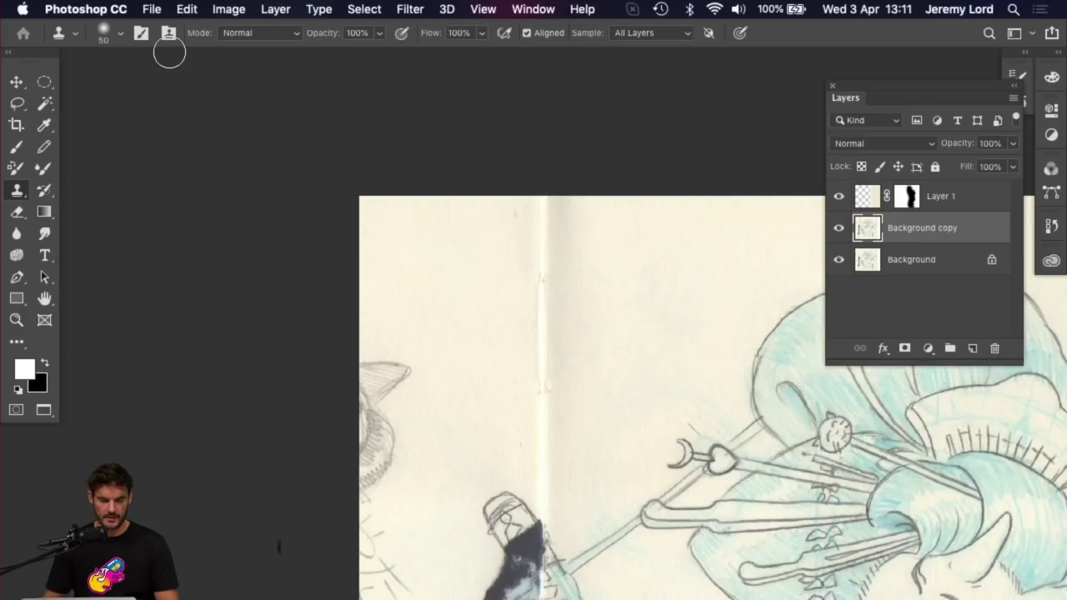
pyautogui.click(141, 33)
pyautogui.click(559, 137)
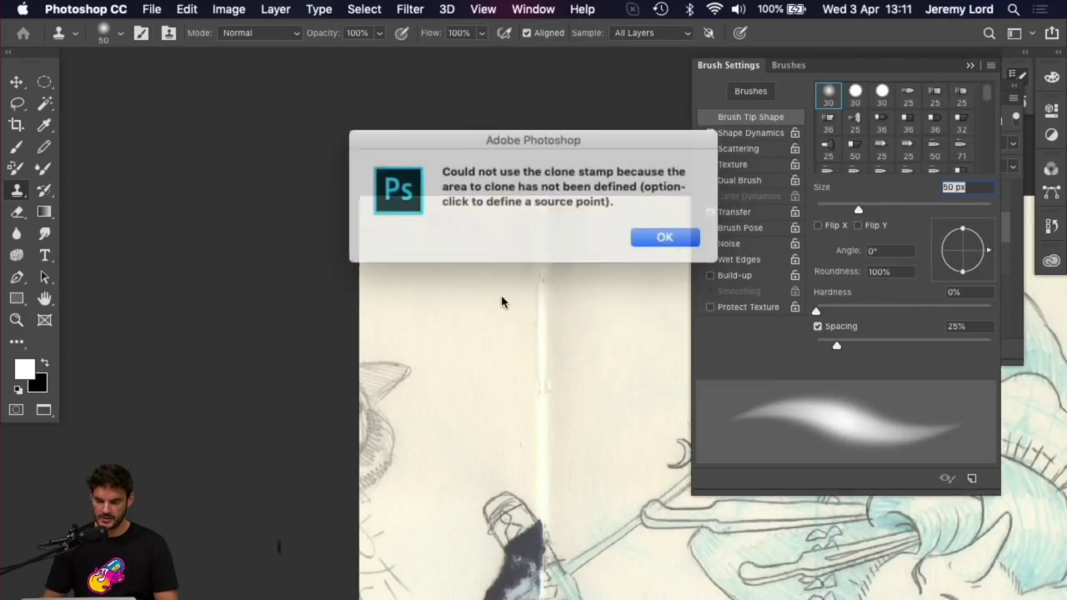
pyautogui.click(653, 237)
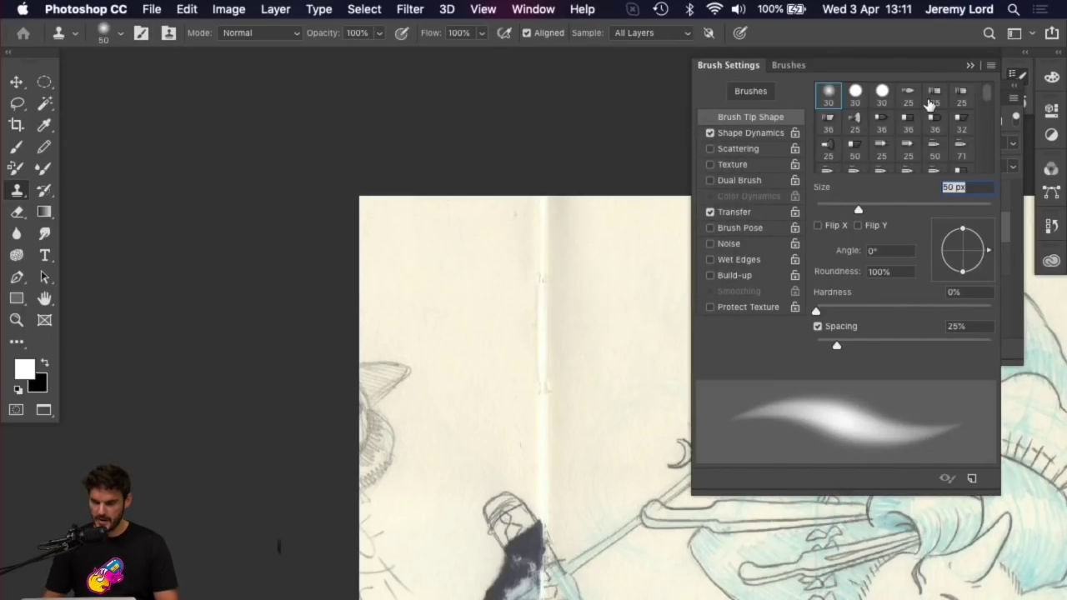
pyautogui.click(970, 66)
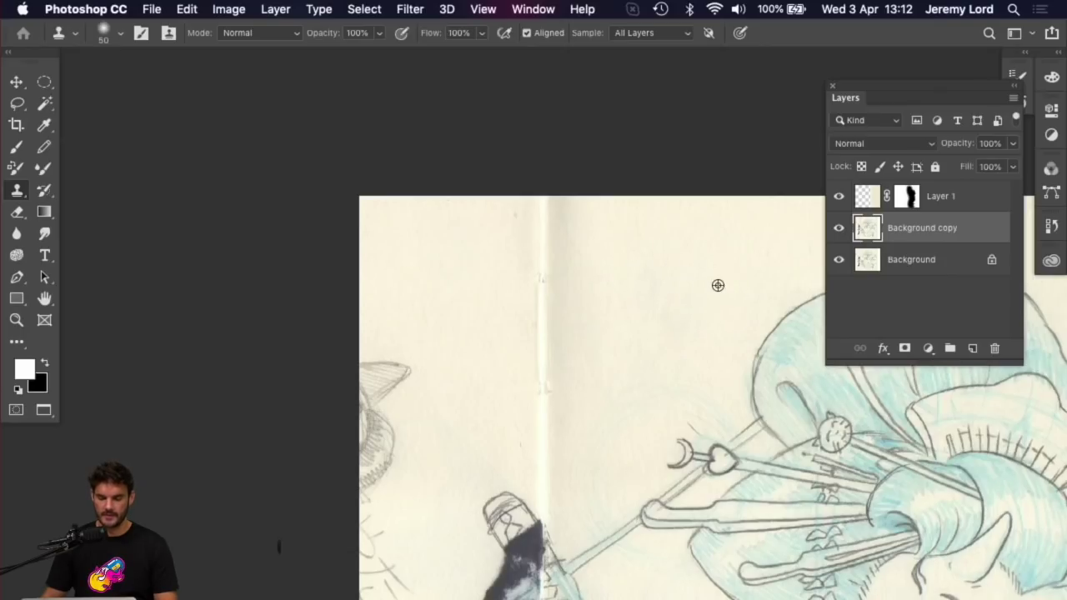
# Step: Try cloning from the round hairpin ornament over the page fold with the Clone Stamp enlarged to 200 px
pyautogui.hscroll(5, 658, 316)
pyautogui.scroll(-2, 659, 317)
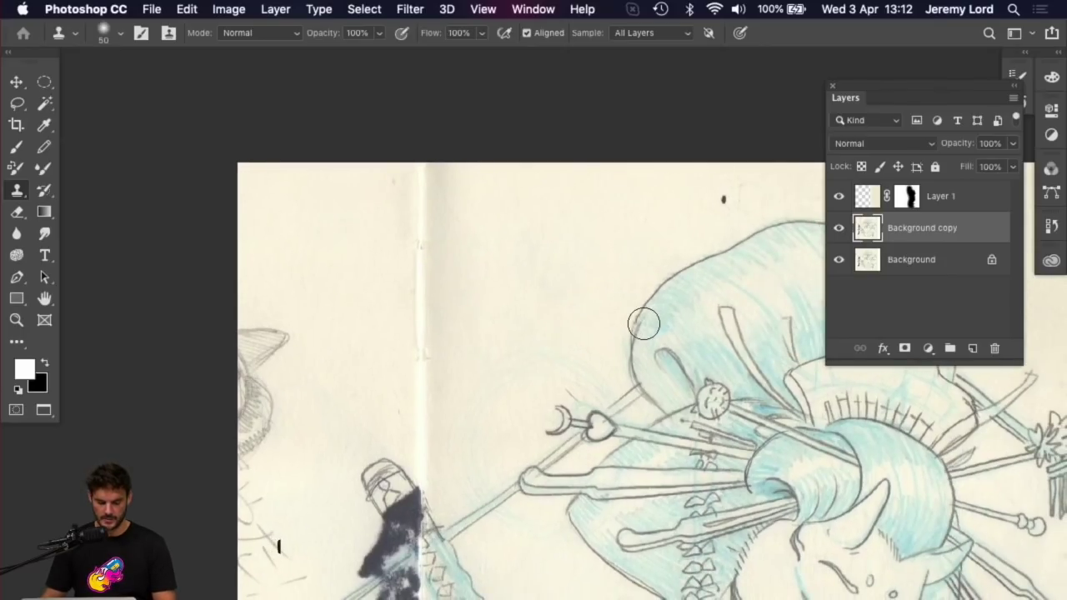
pyautogui.keyDown('alt'); pyautogui.click(715, 401); pyautogui.keyUp('alt')
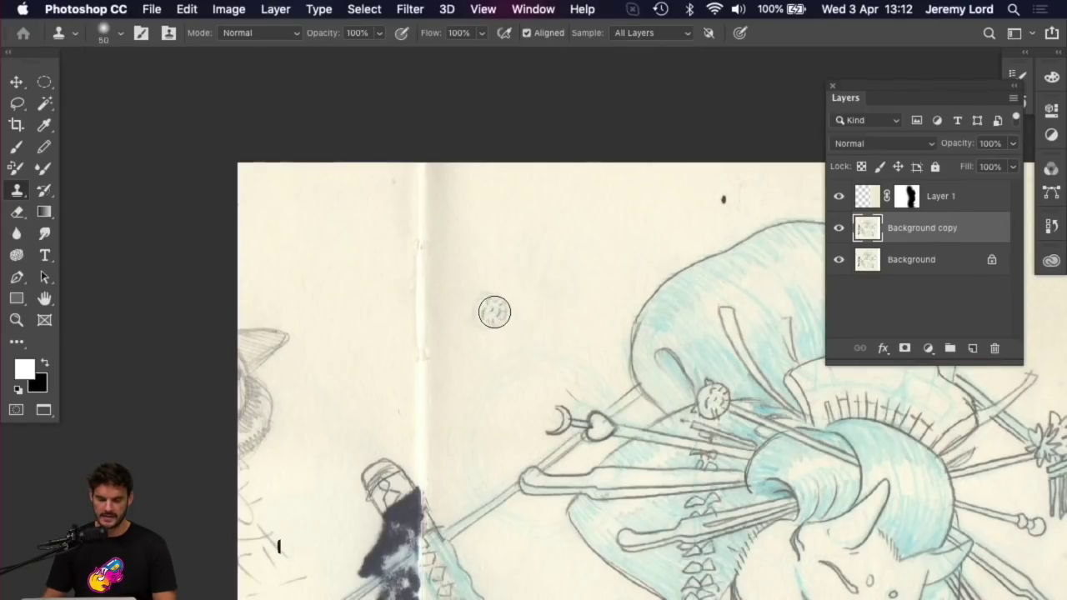
pyautogui.press(']')
pyautogui.press(']')
pyautogui.press(']')
pyautogui.press(']')
pyautogui.press(']')
pyautogui.press(']')
pyautogui.press(']')
pyautogui.press(']')
pyautogui.press(']')
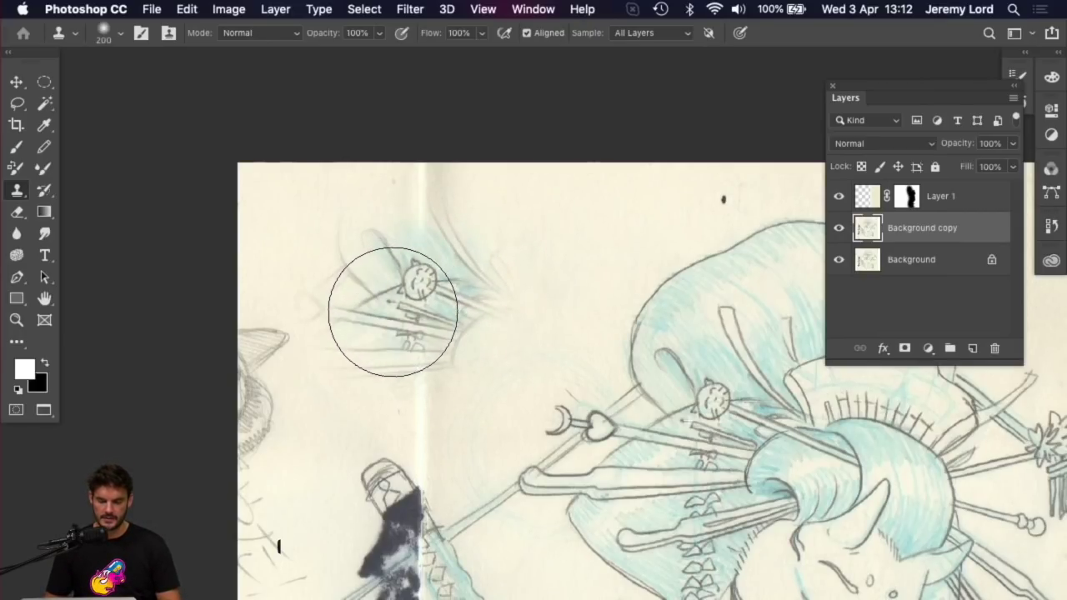
pyautogui.moveTo(396, 322)
pyautogui.mouseDown()
pyautogui.moveTo(425, 289)
pyautogui.moveTo(397, 265)
pyautogui.moveTo(358, 275)
pyautogui.moveTo(305, 214)
pyautogui.moveTo(313, 236)
pyautogui.mouseUp()
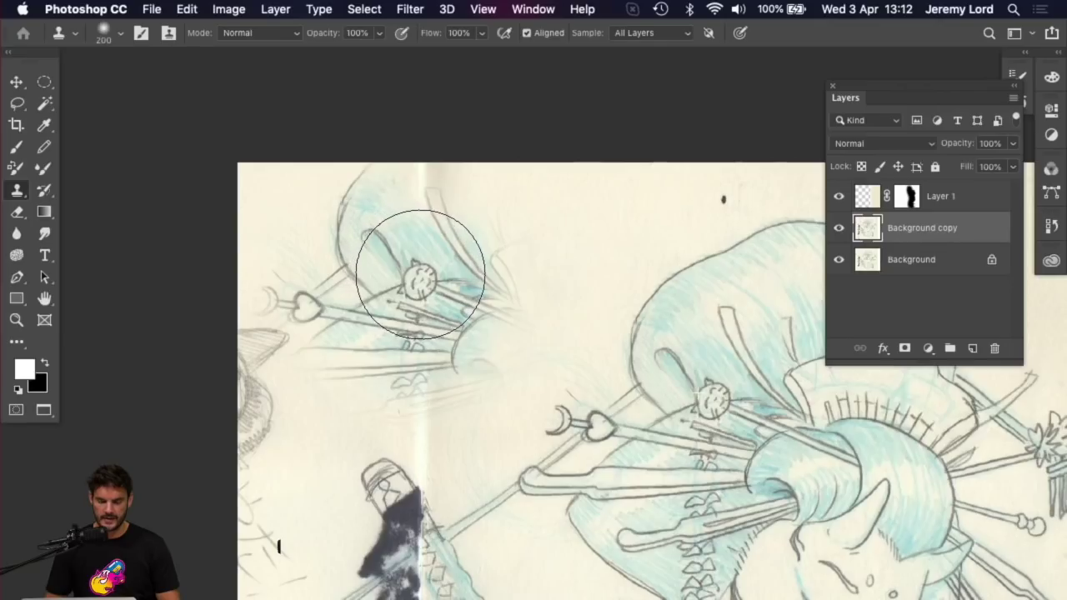
pyautogui.moveTo(420, 274)
pyautogui.mouseDown()
pyautogui.moveTo(483, 320)
pyautogui.moveTo(516, 318)
pyautogui.moveTo(533, 290)
pyautogui.moveTo(507, 254)
pyautogui.moveTo(445, 250)
pyautogui.moveTo(391, 289)
pyautogui.moveTo(358, 350)
pyautogui.mouseUp()
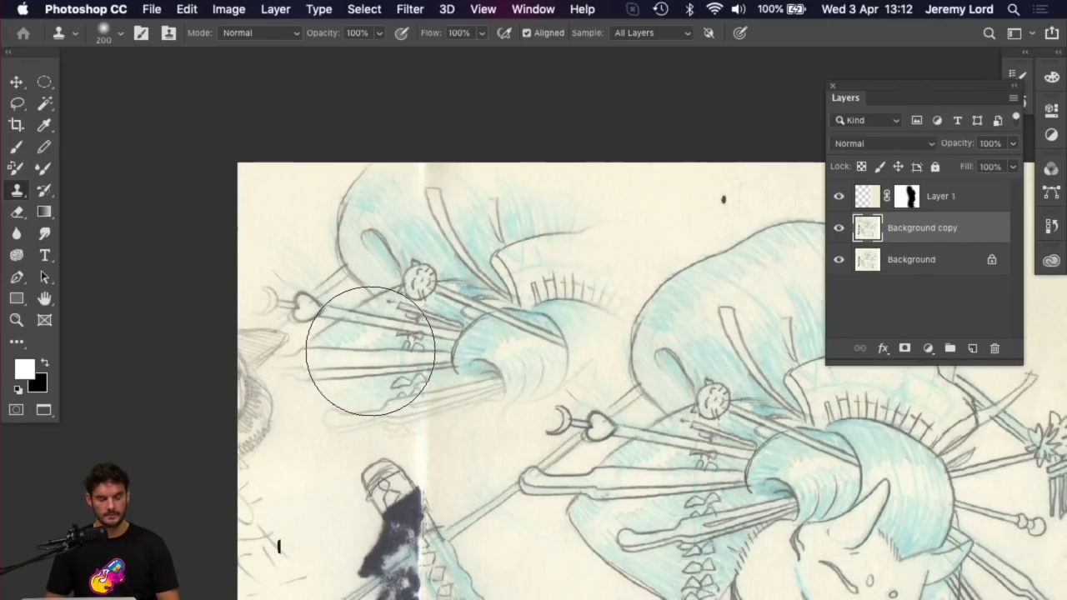
# Step: Undo the cloned hair and hairpin strokes over the page fold, and reduce the Clone Stamp brush to 90 px
pyautogui.press('super+z')
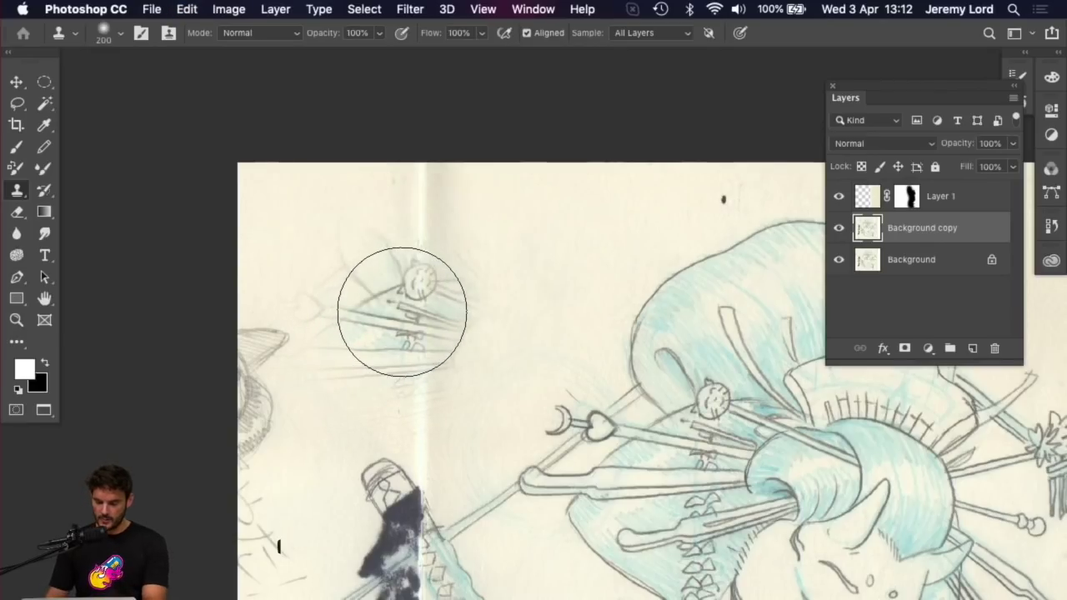
pyautogui.press('[')
pyautogui.press('[')
pyautogui.press('[')
pyautogui.press('[')
pyautogui.press('super+z')
pyautogui.press('super+z')
pyautogui.press('[')
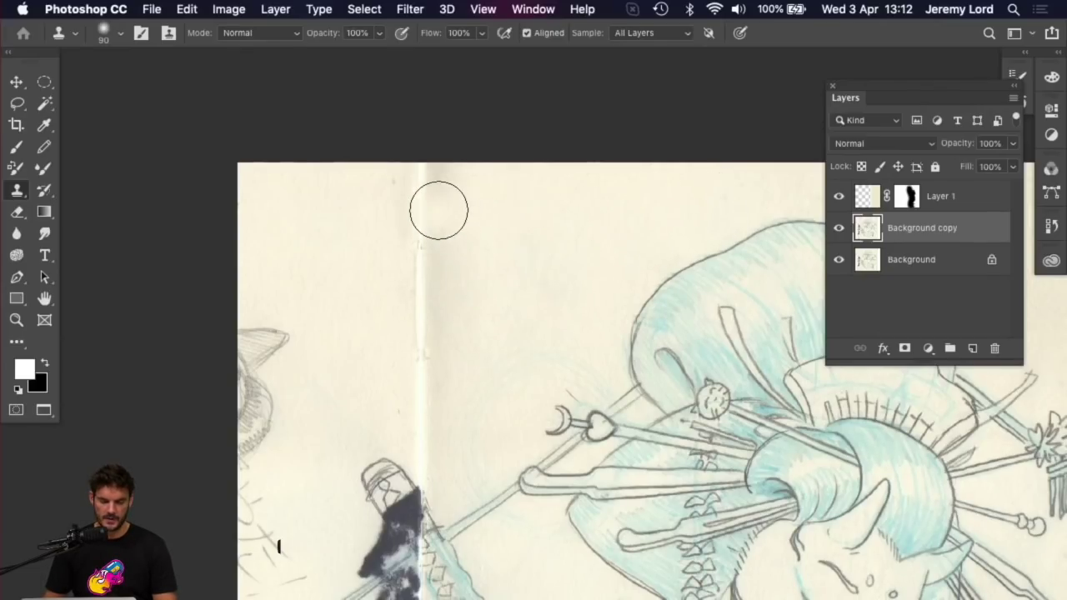
# Step: Enlarge the Clone Stamp brush to 125 px and cover the page fold above the sword handle with cloned clean paper
pyautogui.press(']')
pyautogui.press(']')
pyautogui.moveTo(423, 178)
pyautogui.mouseDown()
pyautogui.moveTo(423, 267)
pyautogui.moveTo(414, 253)
pyautogui.moveTo(427, 377)
pyautogui.mouseUp()
pyautogui.press('super+z')
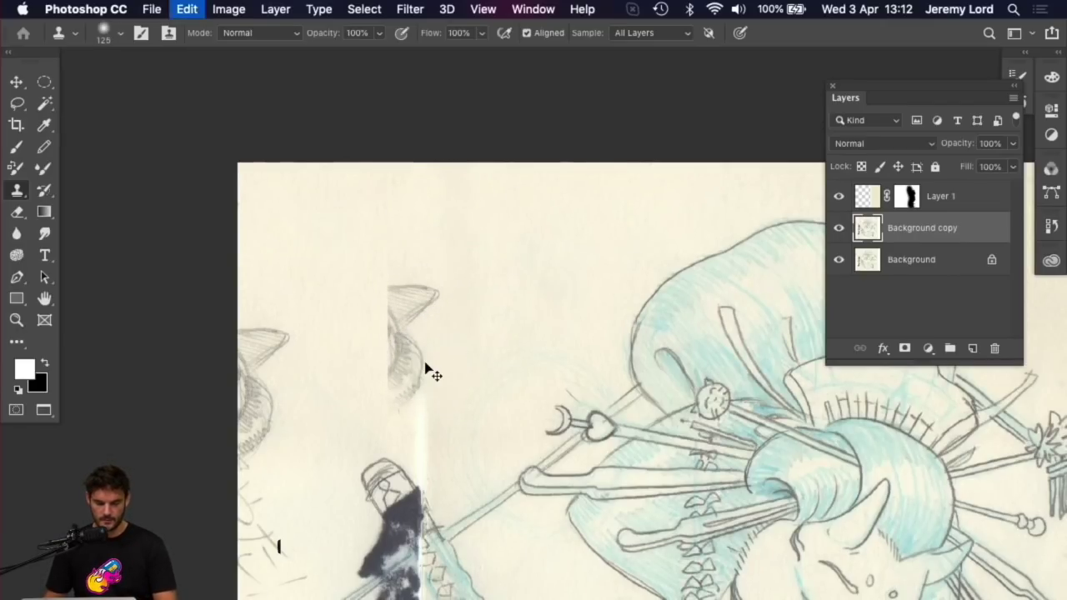
pyautogui.keyDown('alt'); pyautogui.click(600, 216); pyautogui.keyUp('alt')
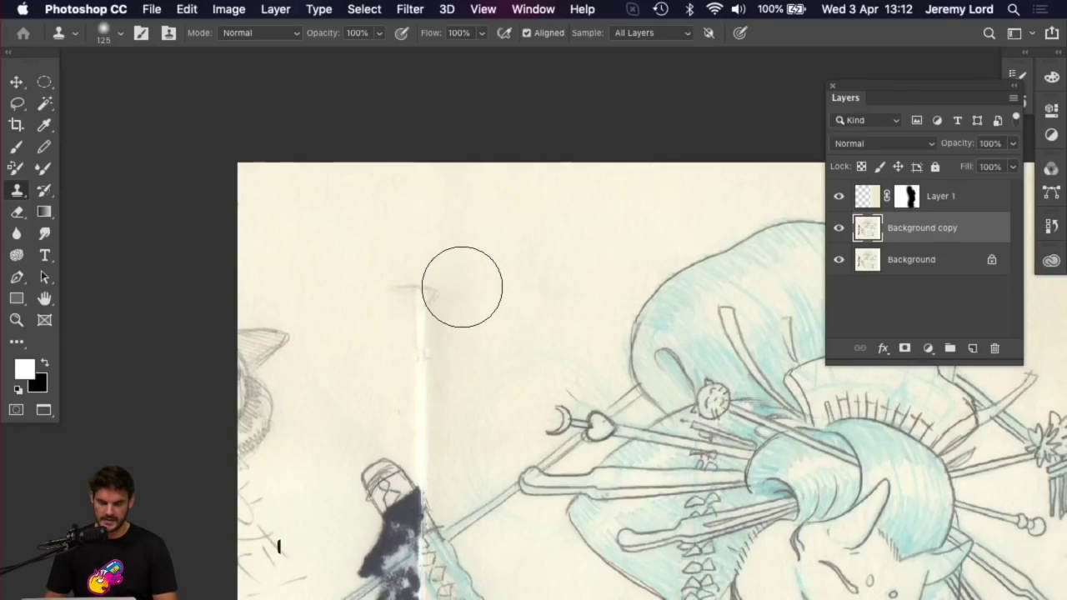
pyautogui.moveTo(464, 286)
pyautogui.mouseDown()
pyautogui.moveTo(425, 300)
pyautogui.moveTo(420, 419)
pyautogui.moveTo(441, 355)
pyautogui.moveTo(486, 350)
pyautogui.moveTo(432, 311)
pyautogui.mouseUp()
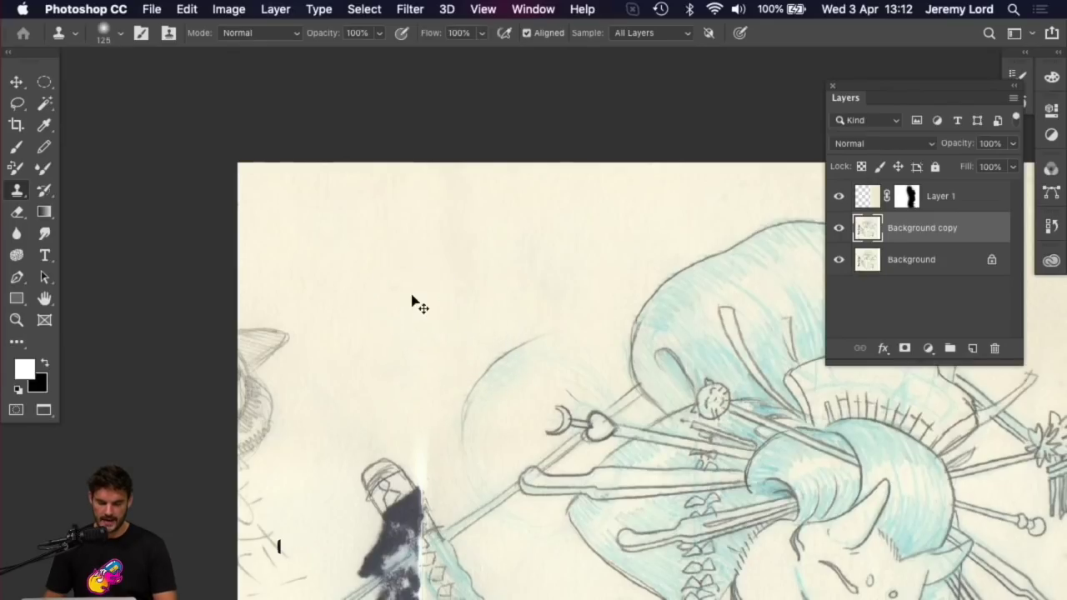
pyautogui.keyDown('alt'); pyautogui.click(384, 263); pyautogui.keyUp('alt')
pyautogui.moveTo(464, 369)
pyautogui.mouseDown()
pyautogui.moveTo(476, 389)
pyautogui.moveTo(484, 297)
pyautogui.moveTo(516, 235)
pyautogui.mouseUp()
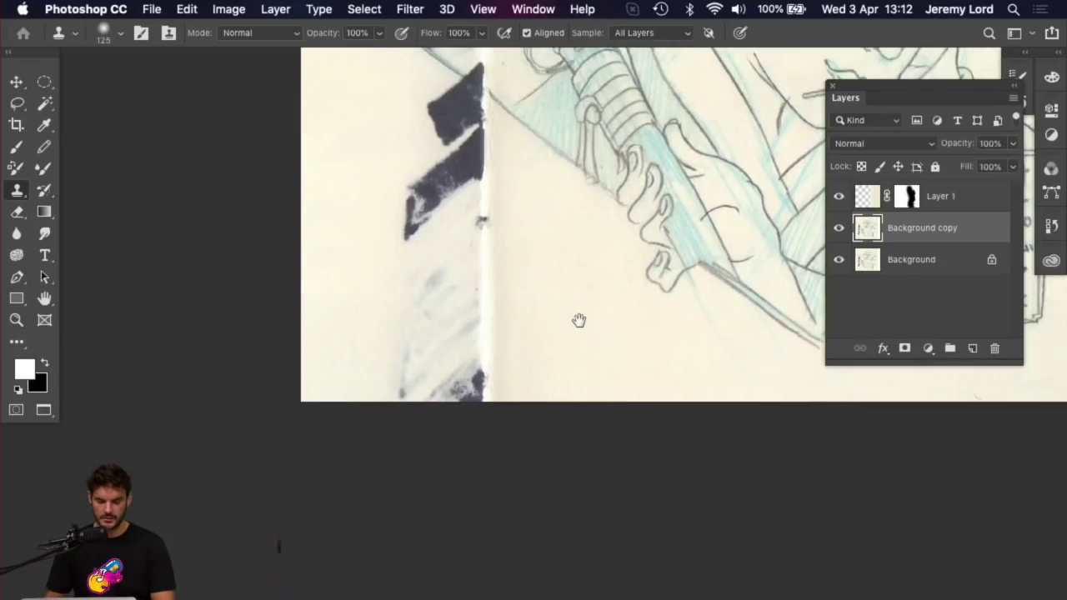
# Step: Clone clean paper over the page fold and ink smudges in the sketch's lower-left area, below the diamond frame
pyautogui.moveTo(578, 316); pyautogui.dragTo(592, 339)
pyautogui.moveTo(551, 392)
pyautogui.mouseDown()
pyautogui.moveTo(521, 411)
pyautogui.moveTo(450, 391)
pyautogui.mouseUp()
pyautogui.keyDown('alt'); pyautogui.click(597, 389); pyautogui.keyUp('alt')
pyautogui.moveTo(531, 395); pyautogui.dragTo(433, 392)
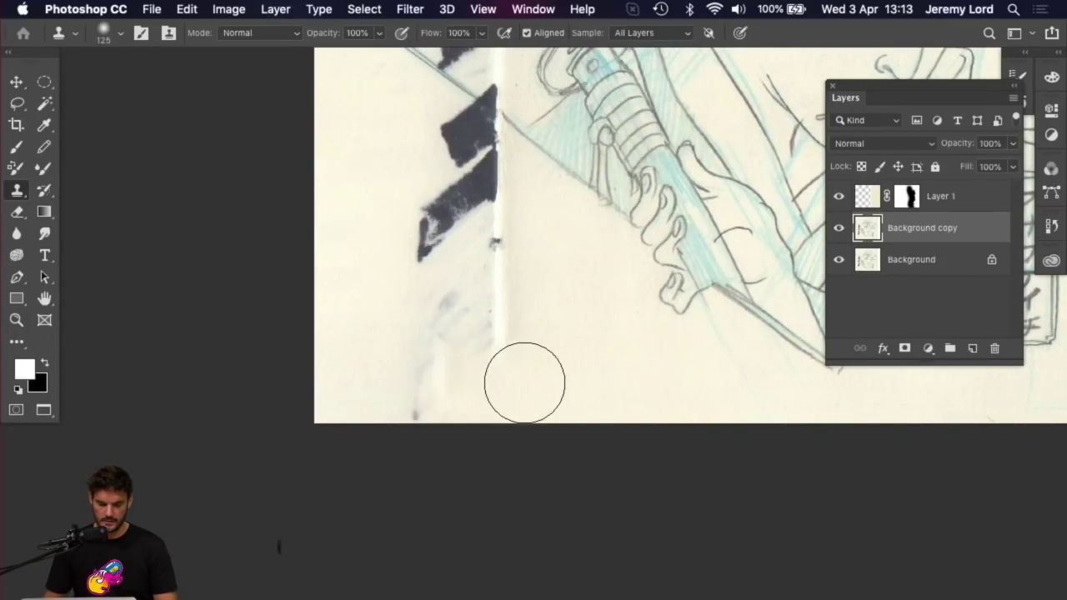
pyautogui.moveTo(524, 381)
pyautogui.mouseDown()
pyautogui.moveTo(490, 331)
pyautogui.moveTo(440, 377)
pyautogui.moveTo(463, 400)
pyautogui.moveTo(430, 392)
pyautogui.moveTo(425, 326)
pyautogui.mouseUp()
pyautogui.keyDown('alt'); pyautogui.click(542, 376); pyautogui.keyUp('alt')
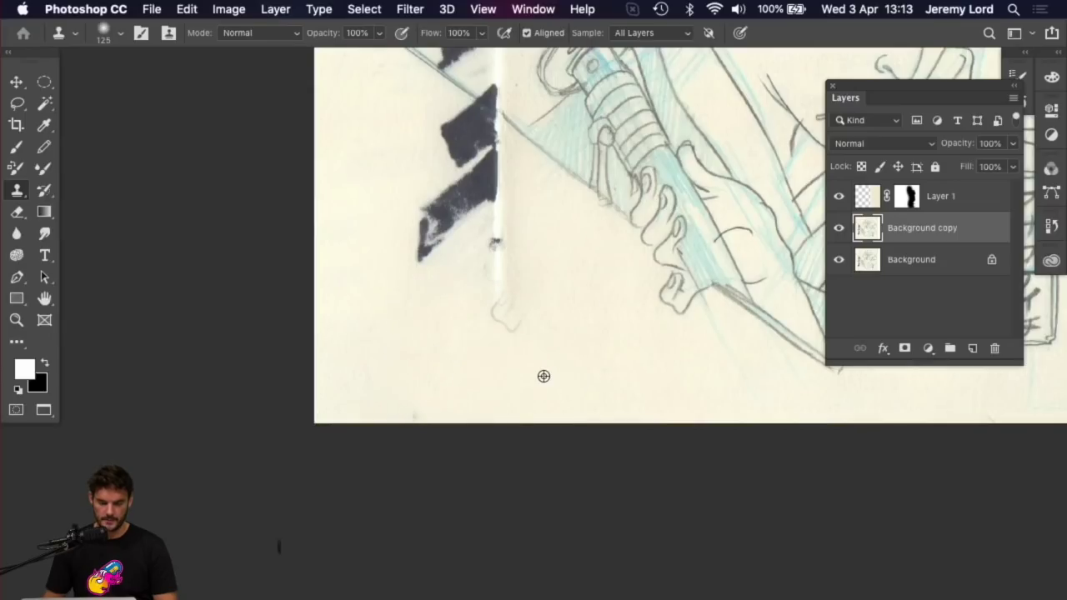
pyautogui.moveTo(520, 331); pyautogui.dragTo(478, 258)
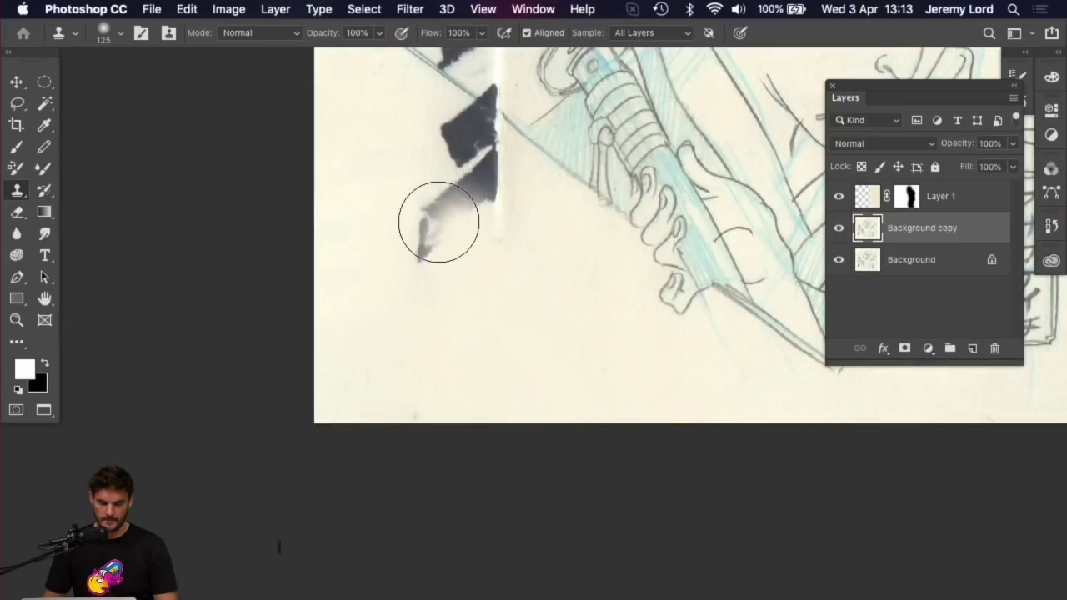
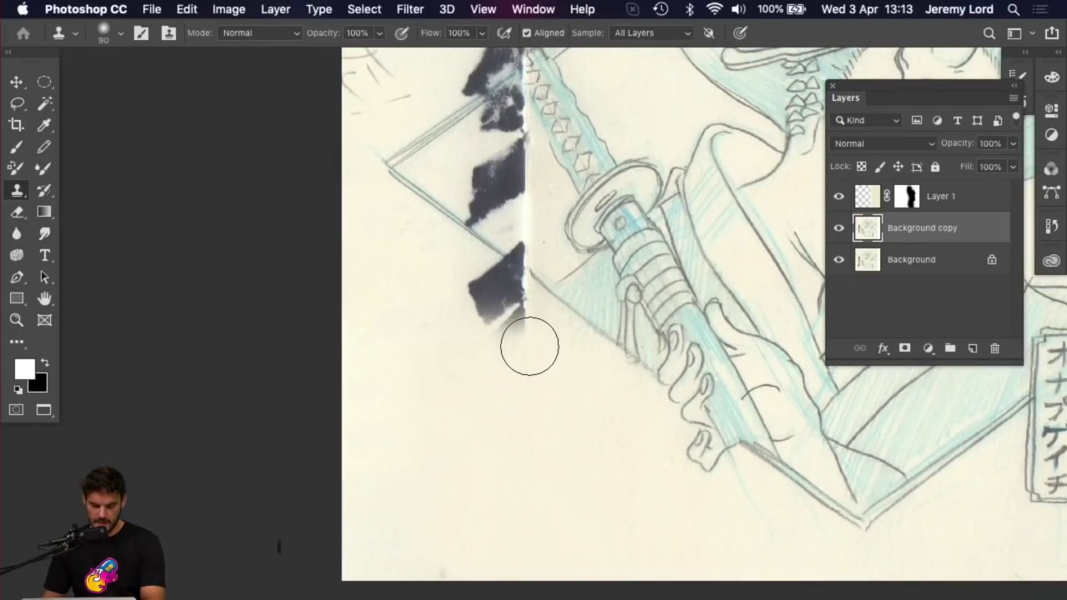
# Step: Reduce the Clone Stamp brush to 40 px and clone paper over the dark ink just outside the diamond frame's lower-left line
pyautogui.press('[')
pyautogui.press('[')
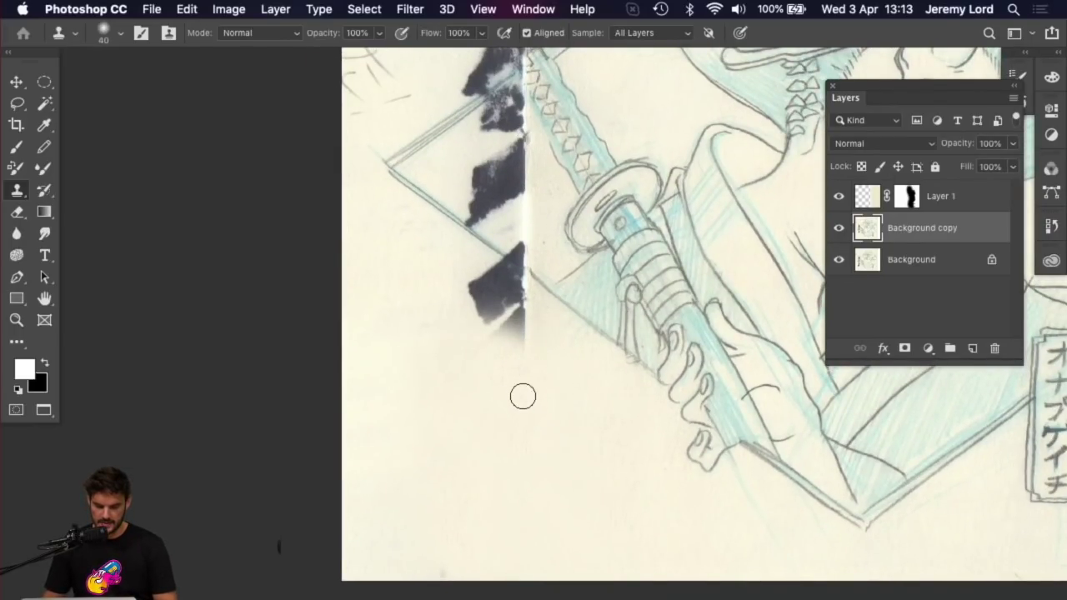
pyautogui.moveTo(498, 336)
pyautogui.mouseDown()
pyautogui.moveTo(529, 362)
pyautogui.moveTo(491, 316)
pyautogui.moveTo(484, 345)
pyautogui.moveTo(524, 335)
pyautogui.mouseUp()
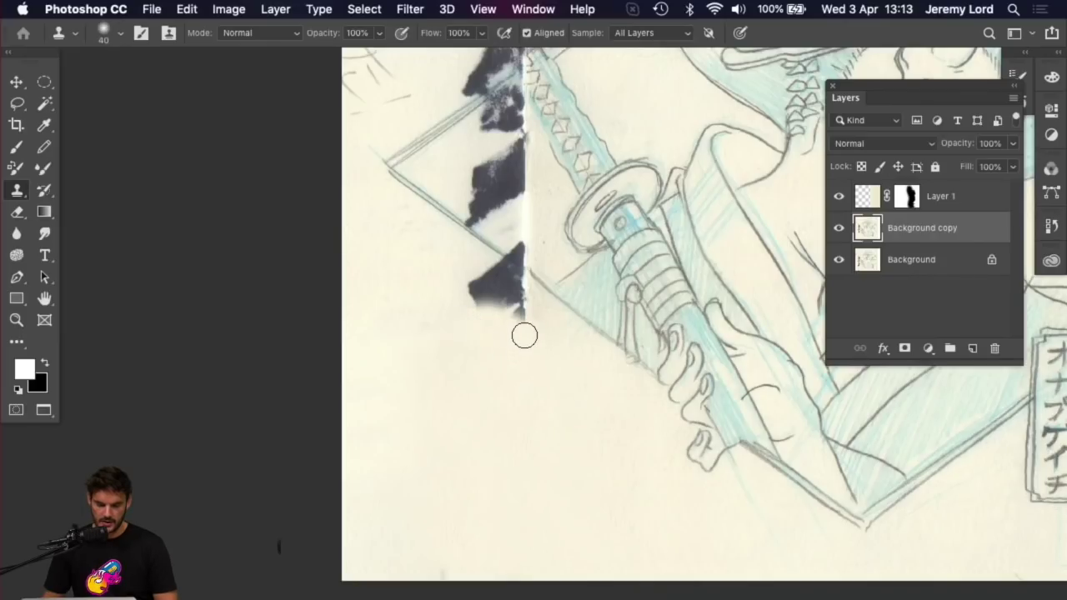
pyautogui.keyDown('alt'); pyautogui.click(439, 469); pyautogui.keyUp('alt')
pyautogui.moveTo(460, 293)
pyautogui.mouseDown()
pyautogui.moveTo(533, 341)
pyautogui.moveTo(477, 287)
pyautogui.moveTo(529, 331)
pyautogui.moveTo(482, 283)
pyautogui.moveTo(530, 316)
pyautogui.moveTo(495, 274)
pyautogui.moveTo(533, 303)
pyautogui.moveTo(493, 267)
pyautogui.moveTo(527, 313)
pyautogui.mouseUp()
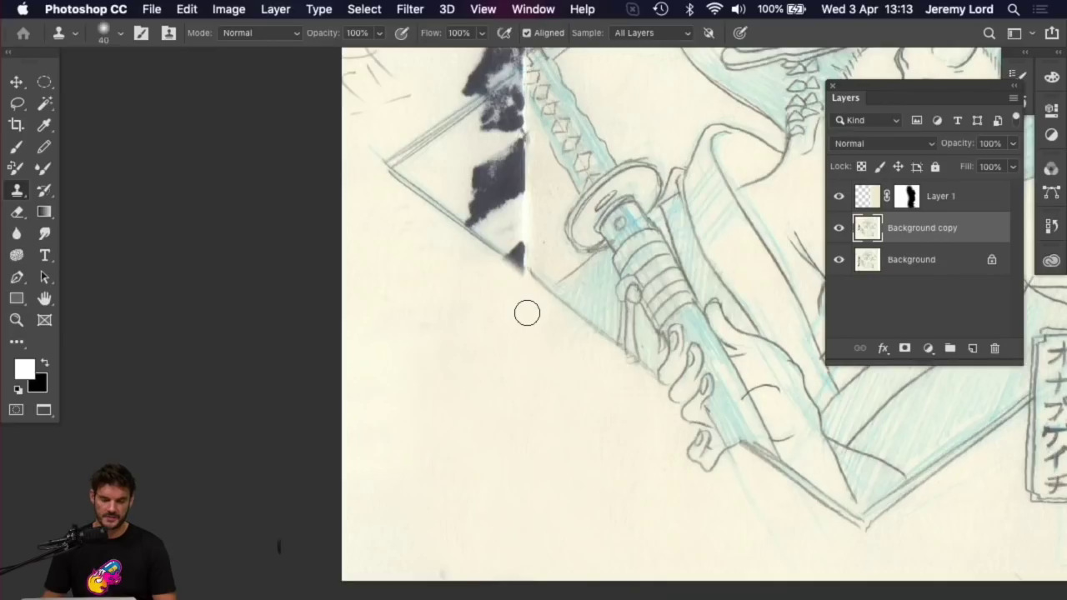
# Step: Clone clean paper over the stray cat sketch at the sheet's left edge, and review the whole drawing
pyautogui.press('super+equal')
pyautogui.press('super+equal')
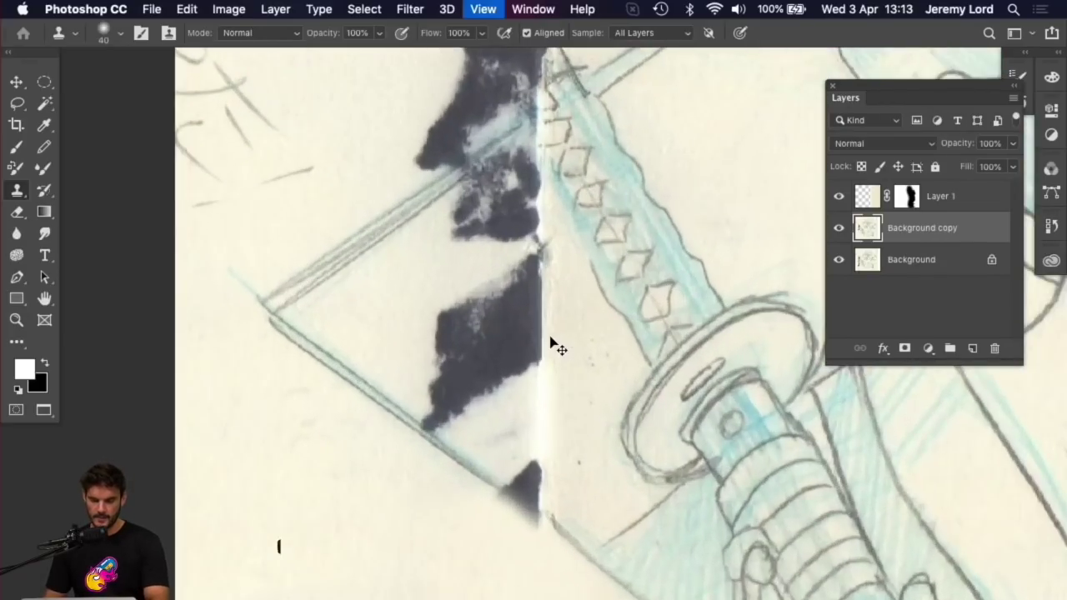
pyautogui.press('super+minus')
pyautogui.press('super+minus')
pyautogui.press('super+minus')
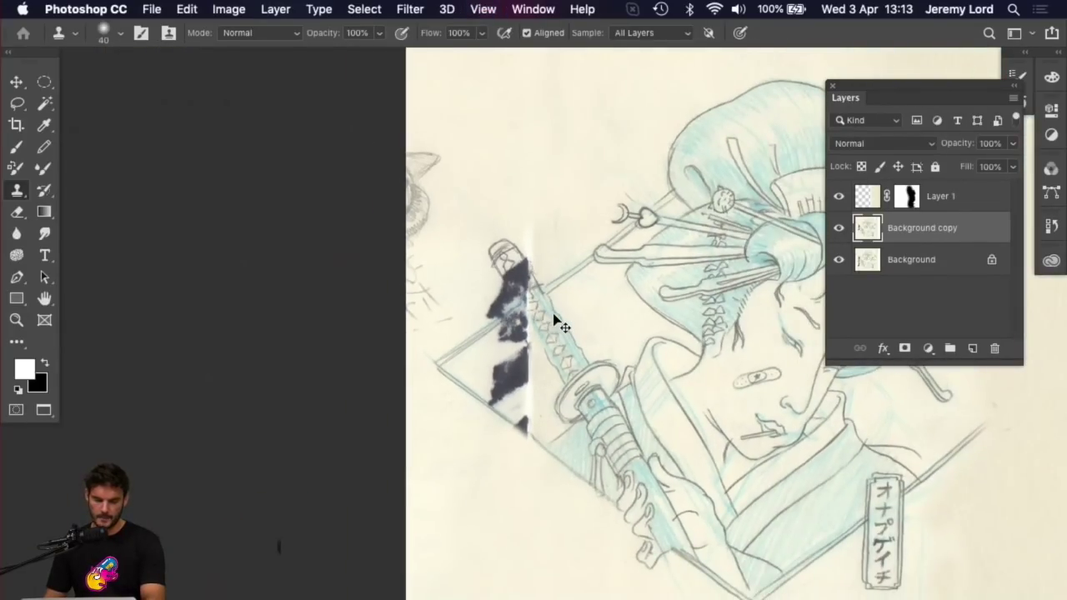
pyautogui.press('super+equal')
pyautogui.press('super+equal')
pyautogui.press('super+minus')
pyautogui.press('super+minus')
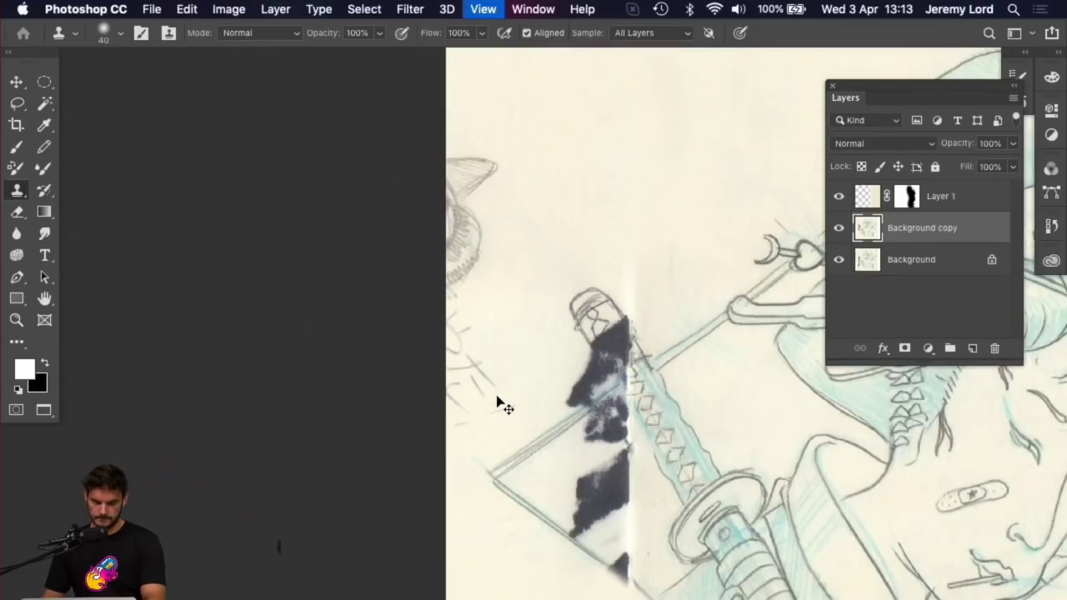
pyautogui.press('super+minus')
pyautogui.press('super+minus')
pyautogui.moveTo(520, 232)
pyautogui.mouseDown()
pyautogui.moveTo(502, 284)
pyautogui.moveTo(509, 229)
pyautogui.mouseUp()
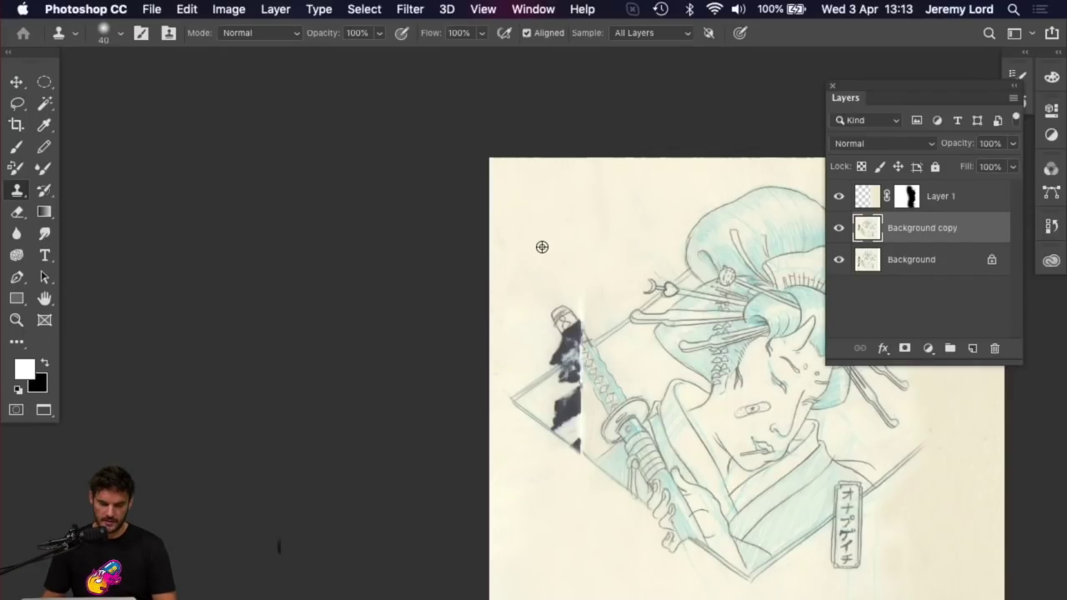
pyautogui.moveTo(612, 267)
pyautogui.mouseDown()
pyautogui.moveTo(367, 157)
pyautogui.moveTo(463, 262)
pyautogui.mouseUp()
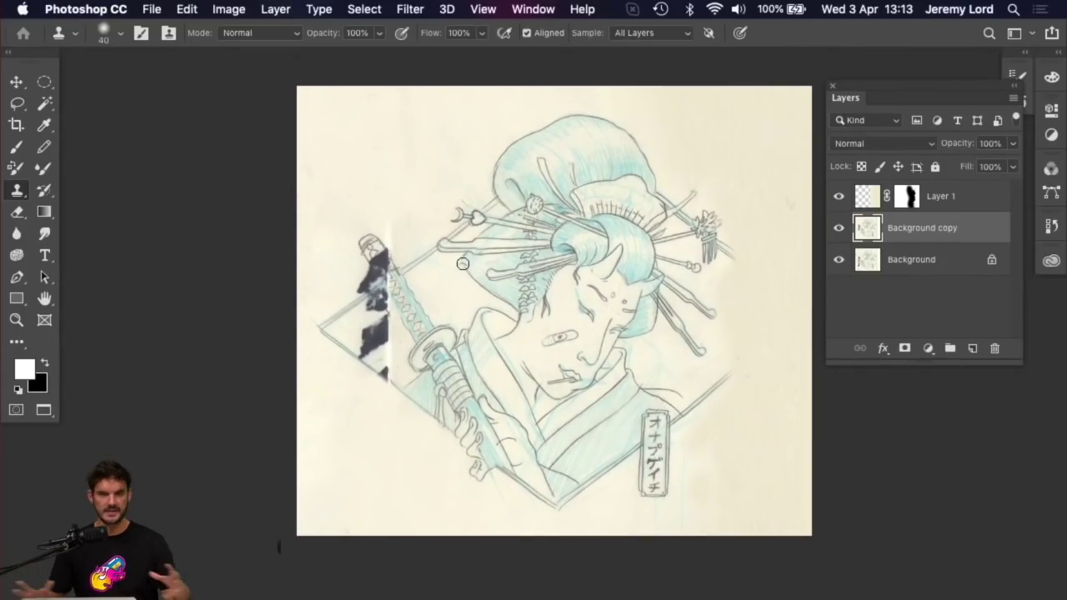
# Step: Clone clean paper over the dark ink and page fold inside the diamond frame's left corner, working close to its lower-left line
pyautogui.press('super+equal')
pyautogui.press('super+equal')
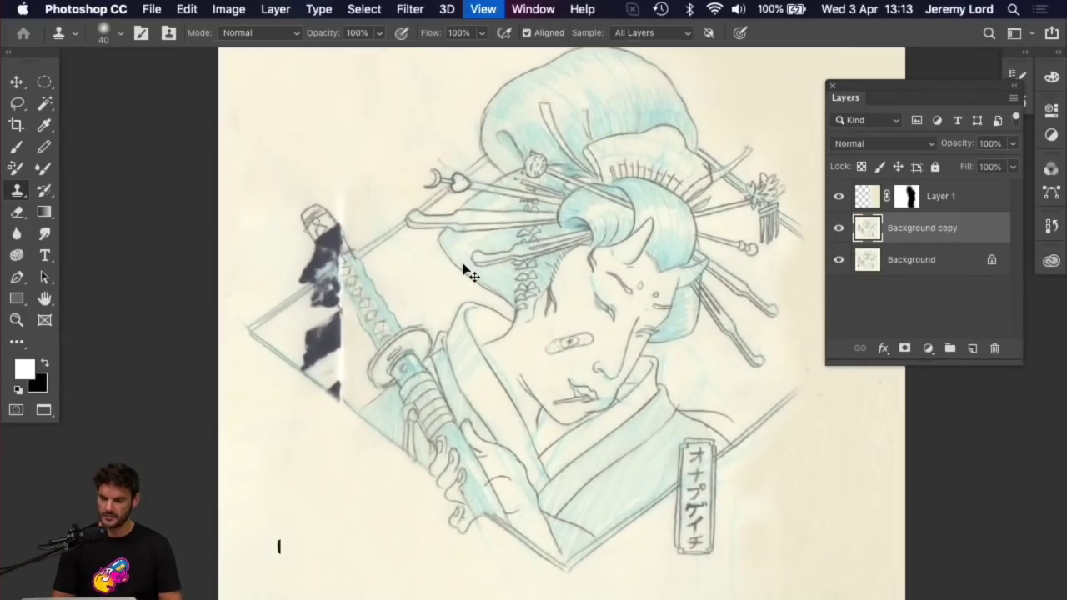
pyautogui.press('super+equal')
pyautogui.press('super+equal')
pyautogui.press('super+equal')
pyautogui.press('super+equal')
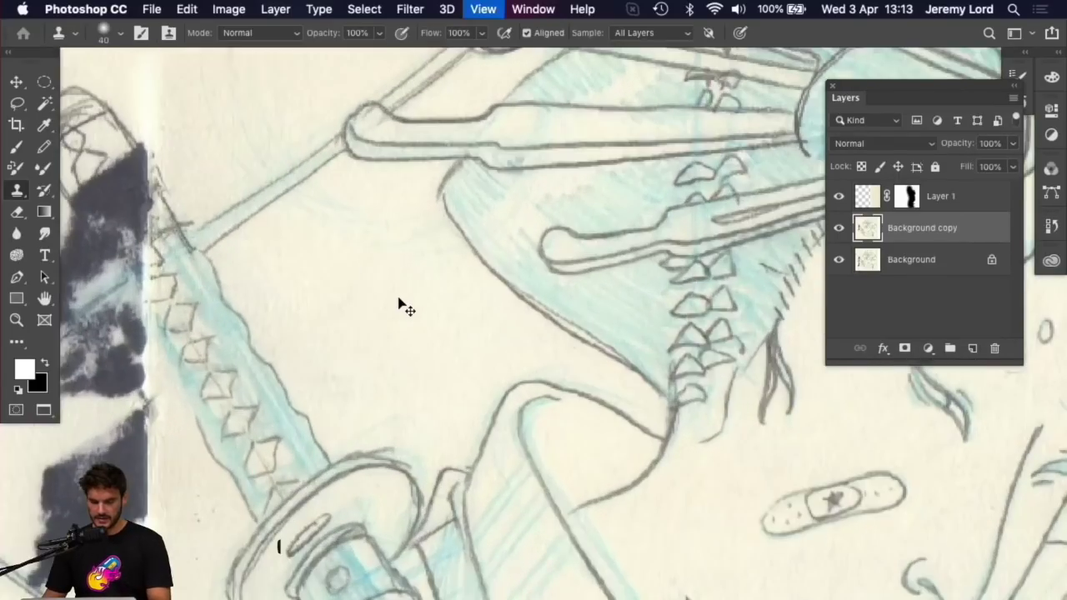
pyautogui.press('super+minus')
pyautogui.press('super+minus')
pyautogui.press('super+minus')
pyautogui.press('super+minus')
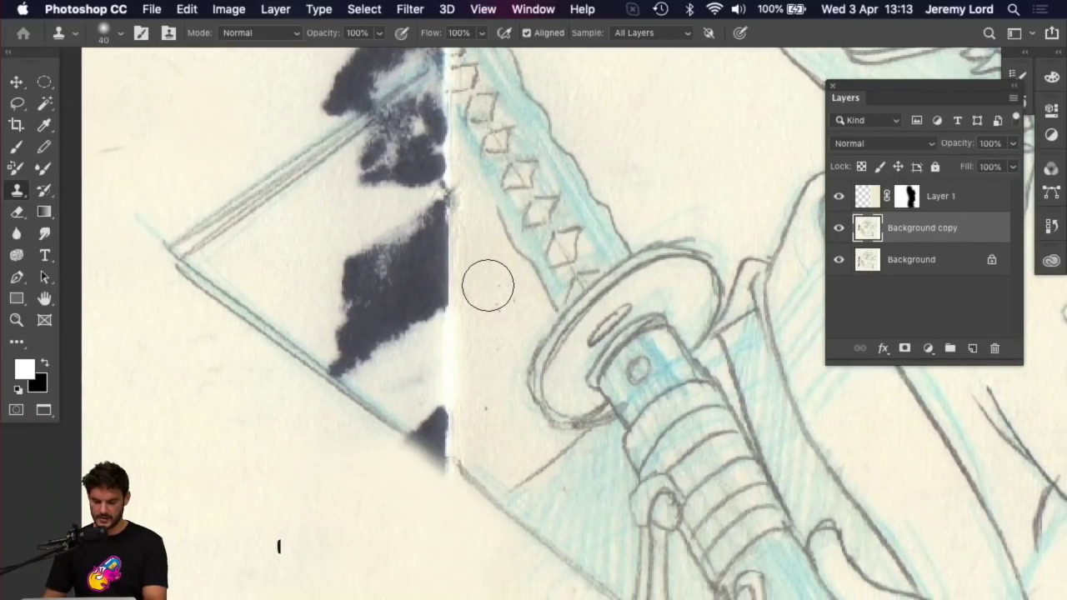
pyautogui.press('super+minus')
pyautogui.press('super+equal')
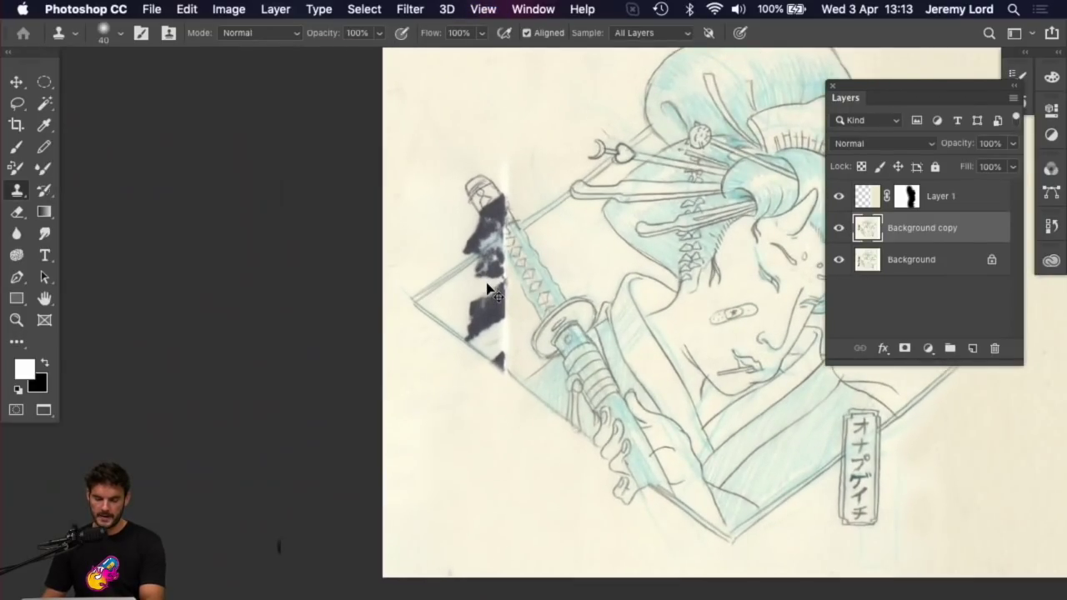
pyautogui.press('super+equal')
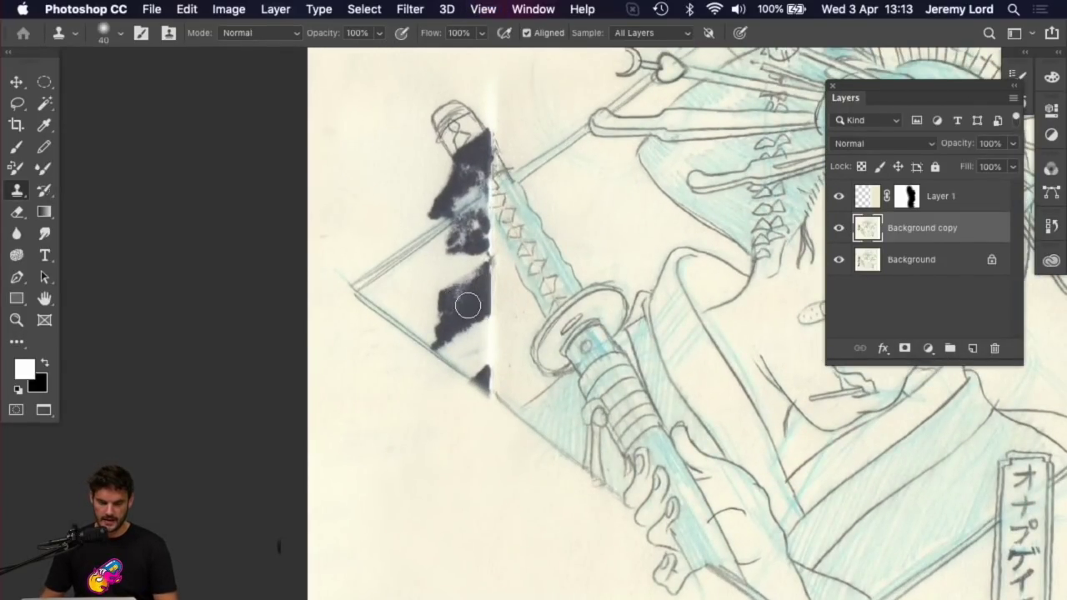
pyautogui.moveTo(468, 306)
pyautogui.mouseDown()
pyautogui.moveTo(470, 281)
pyautogui.moveTo(490, 295)
pyautogui.moveTo(489, 312)
pyautogui.moveTo(453, 288)
pyautogui.moveTo(458, 320)
pyautogui.moveTo(469, 305)
pyautogui.moveTo(464, 326)
pyautogui.moveTo(441, 295)
pyautogui.moveTo(430, 318)
pyautogui.moveTo(499, 374)
pyautogui.moveTo(432, 324)
pyautogui.mouseUp()
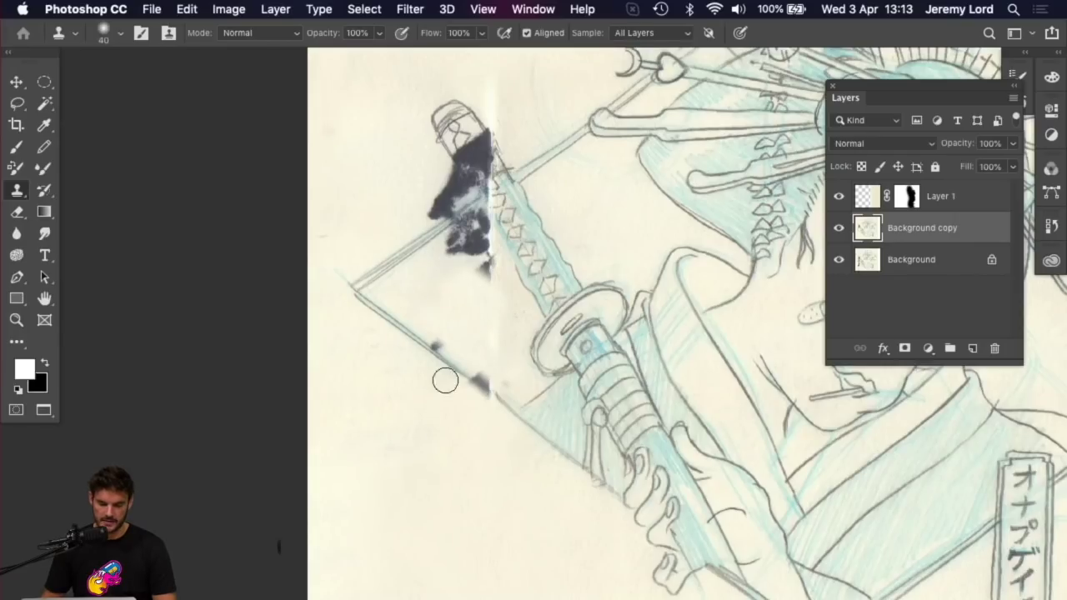
pyautogui.moveTo(492, 268)
pyautogui.mouseDown()
pyautogui.moveTo(467, 265)
pyautogui.moveTo(479, 238)
pyautogui.moveTo(448, 256)
pyautogui.moveTo(476, 232)
pyautogui.moveTo(446, 248)
pyautogui.moveTo(484, 222)
pyautogui.moveTo(493, 322)
pyautogui.mouseUp()
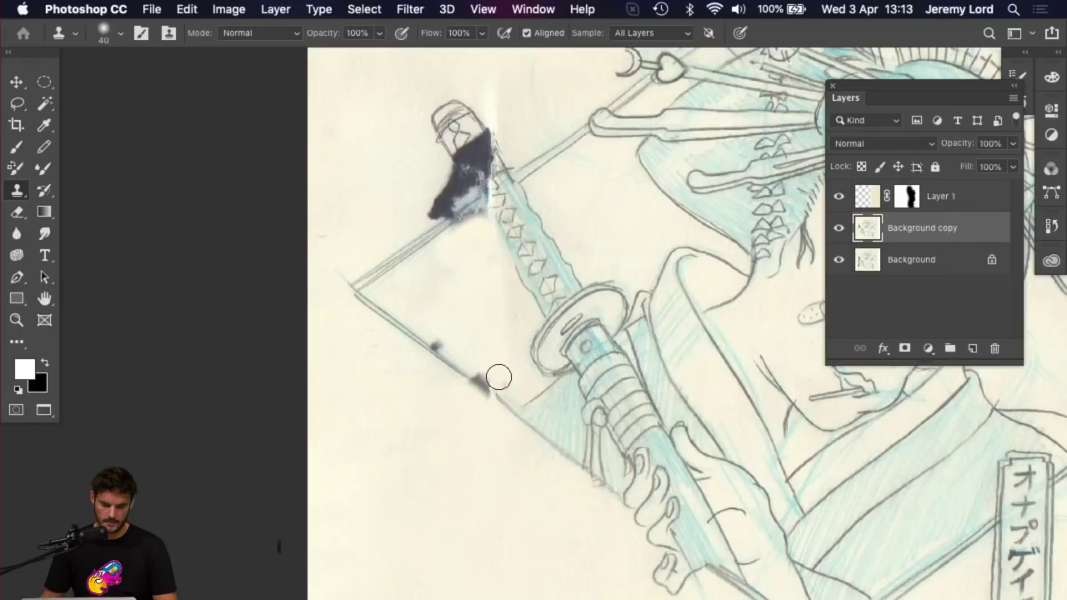
pyautogui.moveTo(499, 377); pyautogui.dragTo(439, 336)
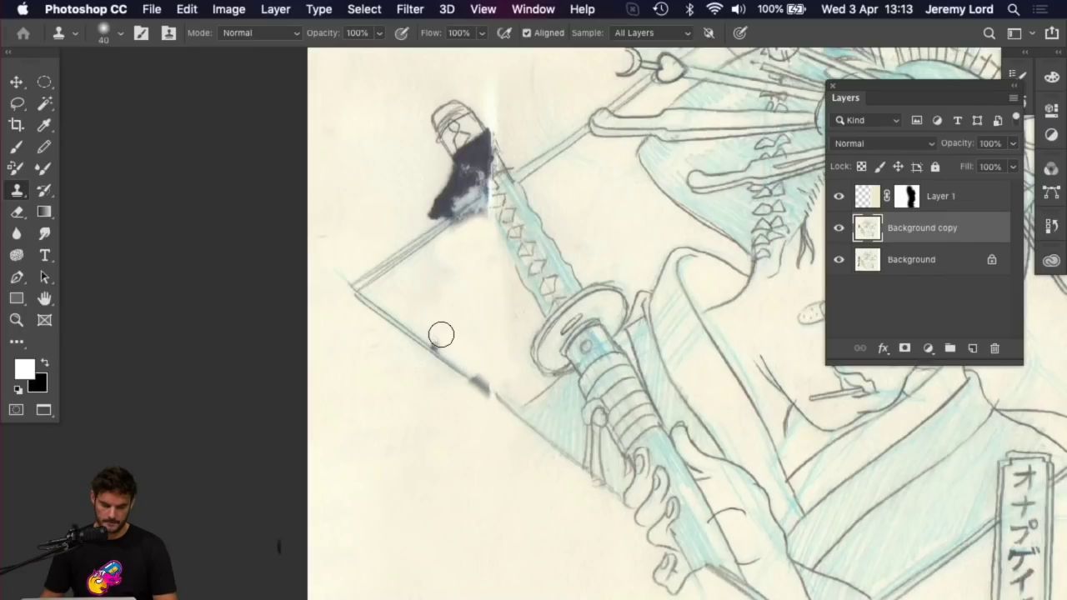
# Step: Sample clean paper left of the sword handle and clone it over the dark ink beside the handle, outside the frame
pyautogui.keyDown('alt'); pyautogui.click(355, 192); pyautogui.keyUp('alt')
pyautogui.moveTo(416, 198)
pyautogui.mouseDown()
pyautogui.moveTo(449, 194)
pyautogui.moveTo(443, 169)
pyautogui.moveTo(456, 195)
pyautogui.moveTo(419, 220)
pyautogui.mouseUp()
pyautogui.press('super+equal')
pyautogui.press('super+equal')
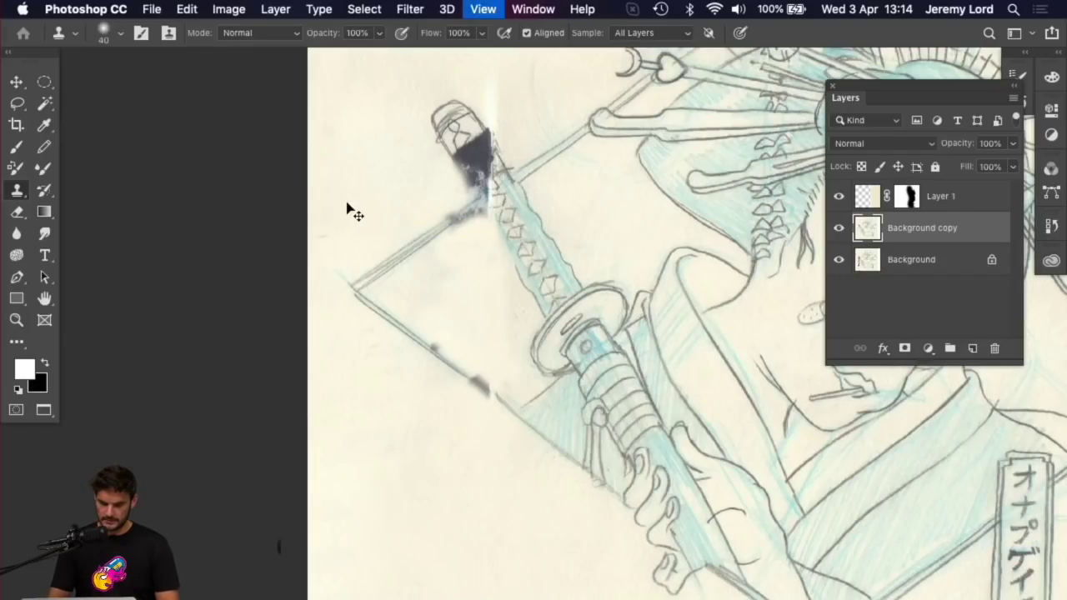
pyautogui.press('super+minus')
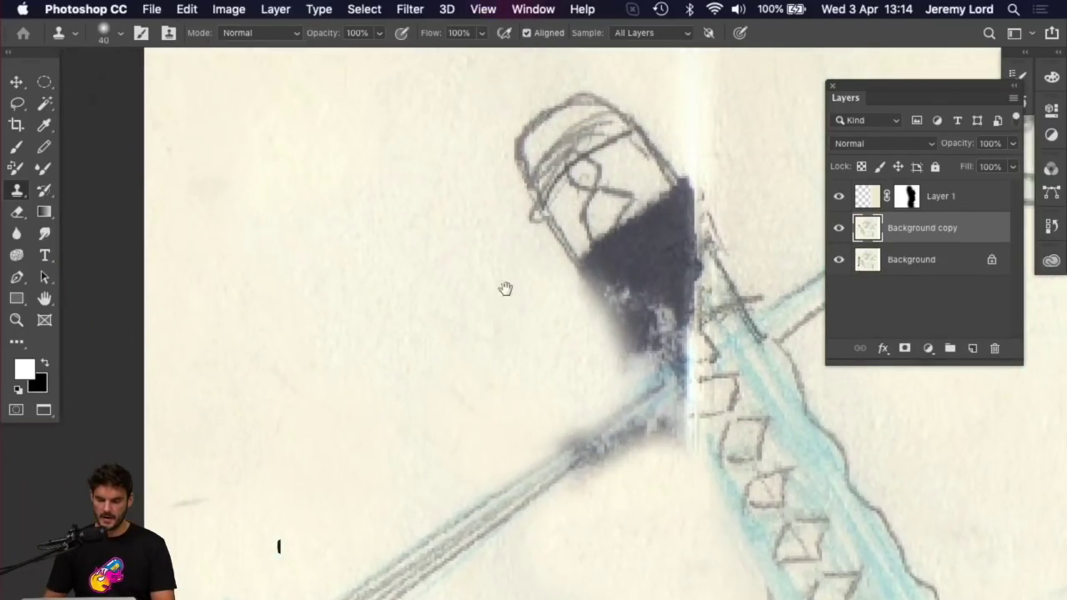
# Step: Examine the remaining inked part of the sword handle and the frame line crossing the page fold
pyautogui.hscroll(2, 517, 250)
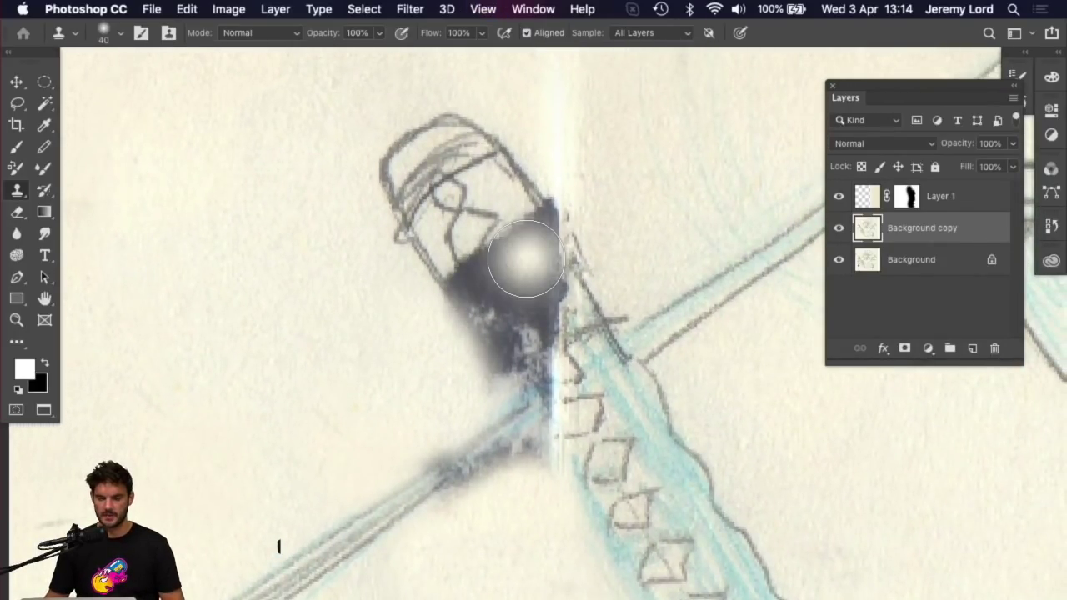
pyautogui.moveTo(525, 263)
pyautogui.mouseDown()
pyautogui.moveTo(543, 231)
pyautogui.moveTo(550, 353)
pyautogui.mouseUp()
pyautogui.press('super+minus')
pyautogui.press('super+minus')
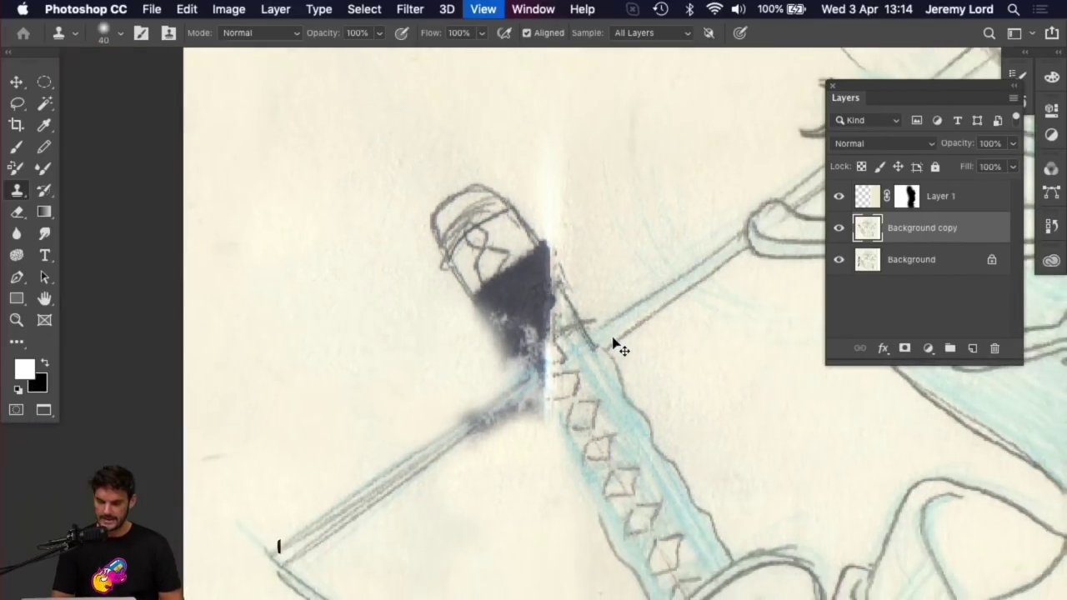
pyautogui.press('super+plus')
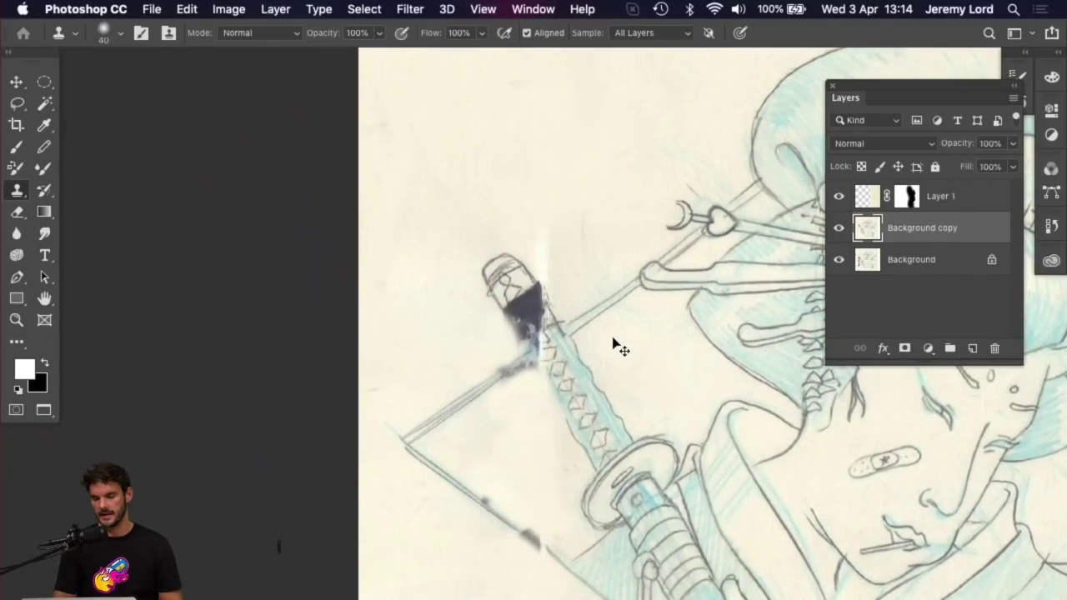
pyautogui.press('super+plus')
pyautogui.press('super+plus')
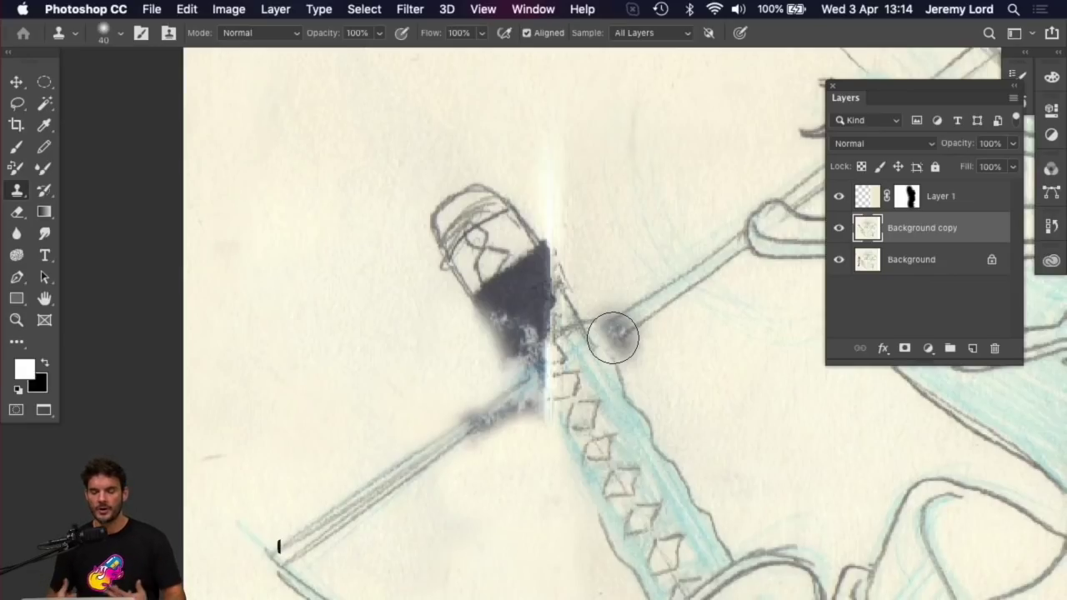
pyautogui.scroll(-3, 615, 342)
pyautogui.hscroll(4, 614, 341)
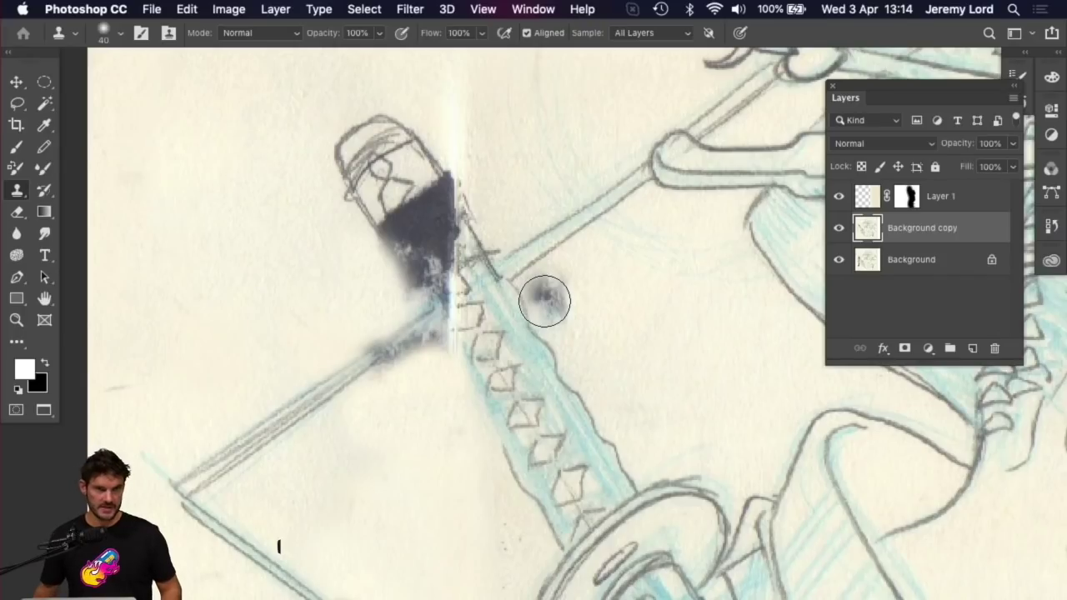
pyautogui.moveTo(541, 295); pyautogui.dragTo(509, 317)
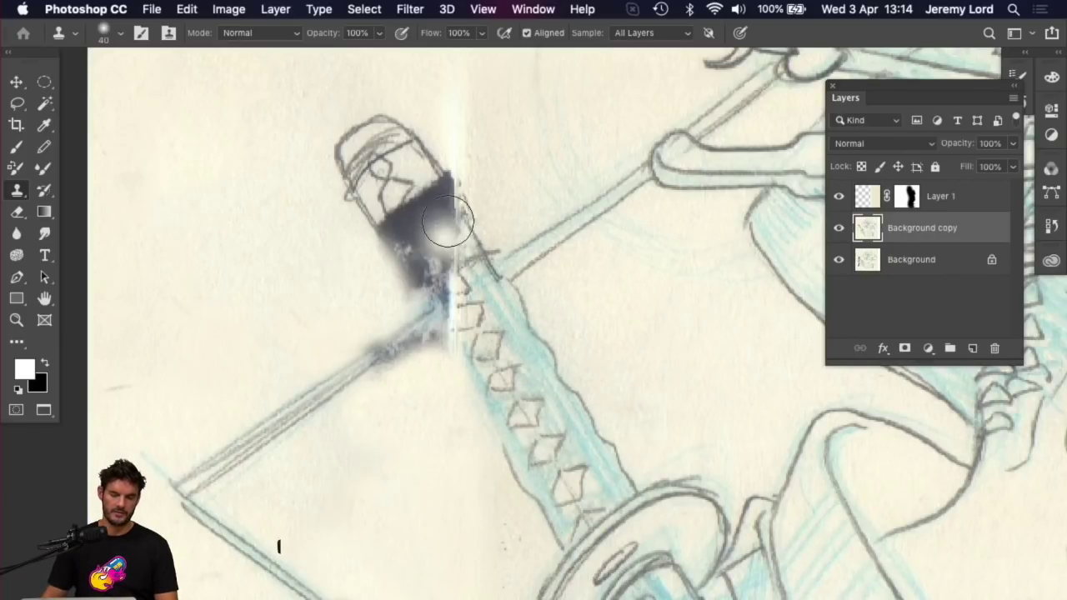
# Step: Try rebuilding the inked part of the sword handle by cloning its diamond-patterned wrapping over it, and undo the strokes
pyautogui.keyDown('alt'); pyautogui.click(535, 414); pyautogui.keyUp('alt')
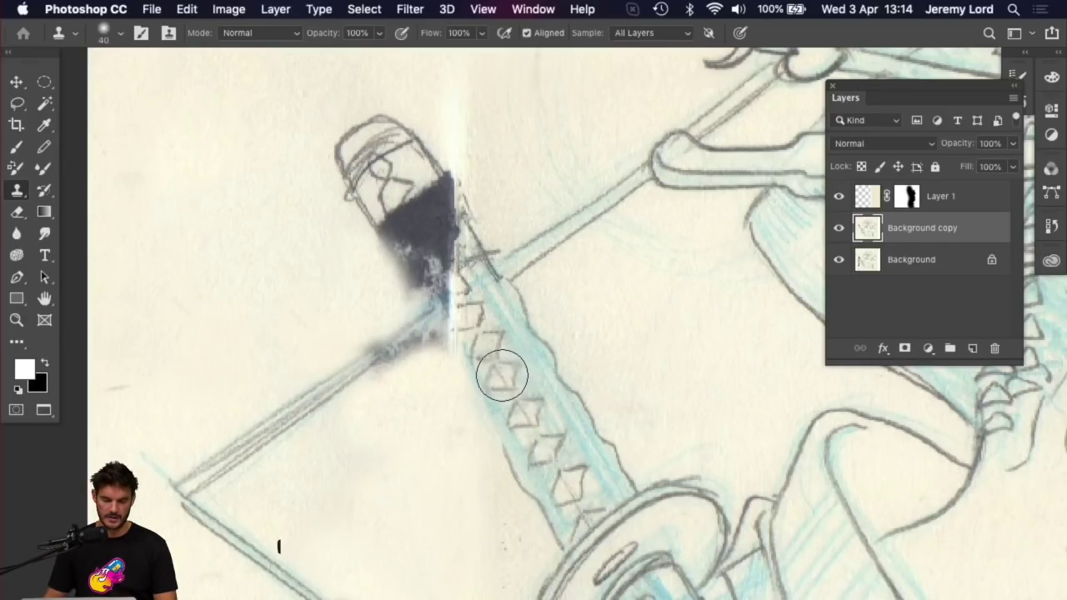
pyautogui.click(454, 274)
pyautogui.moveTo(454, 274)
pyautogui.mouseDown()
pyautogui.moveTo(436, 255)
pyautogui.moveTo(446, 268)
pyautogui.moveTo(438, 296)
pyautogui.moveTo(410, 241)
pyautogui.moveTo(434, 242)
pyautogui.moveTo(442, 254)
pyautogui.moveTo(435, 223)
pyautogui.moveTo(412, 203)
pyautogui.moveTo(403, 227)
pyautogui.moveTo(388, 208)
pyautogui.moveTo(398, 196)
pyautogui.moveTo(415, 188)
pyautogui.moveTo(460, 298)
pyautogui.mouseUp()
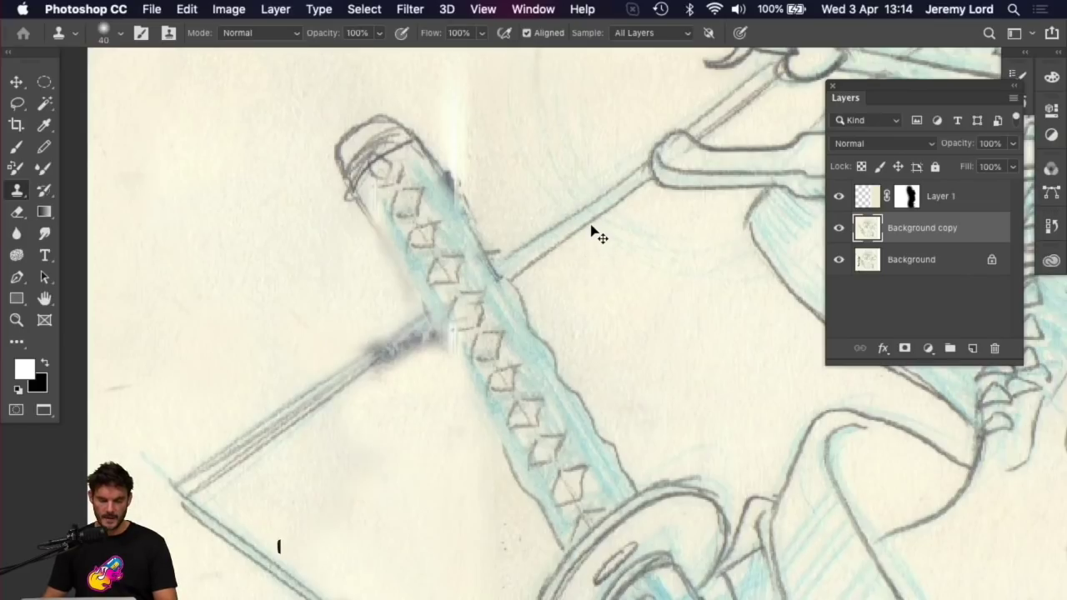
pyautogui.press('super+z')
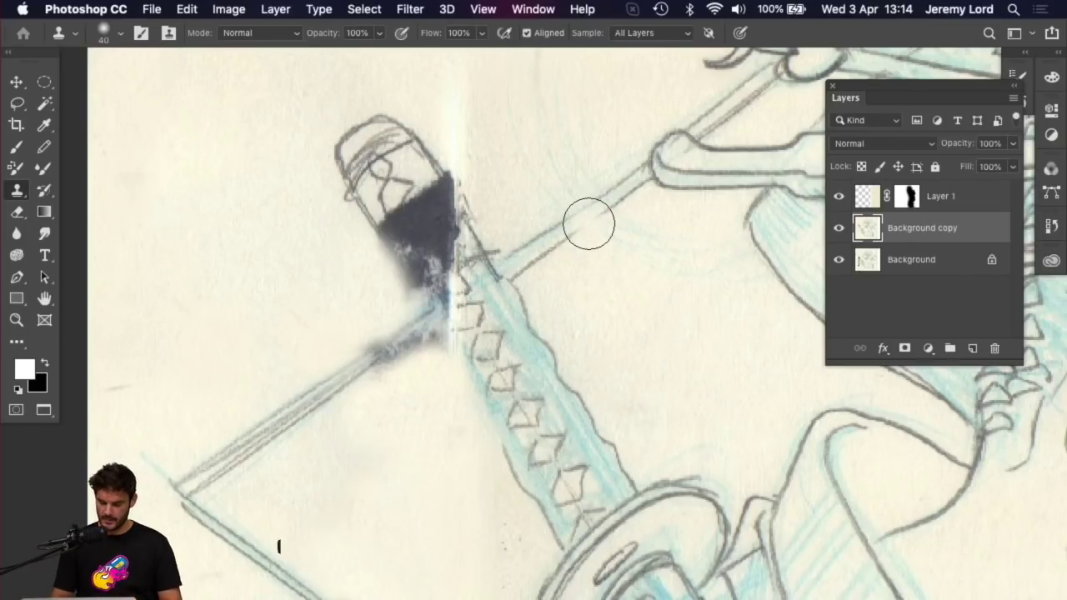
# Step: Lasso the clean lower section of the sword handle's diamond-patterned wrapping above the guard and copy it to a new layer
pyautogui.press('l')
pyautogui.scroll(-5, 584, 288)
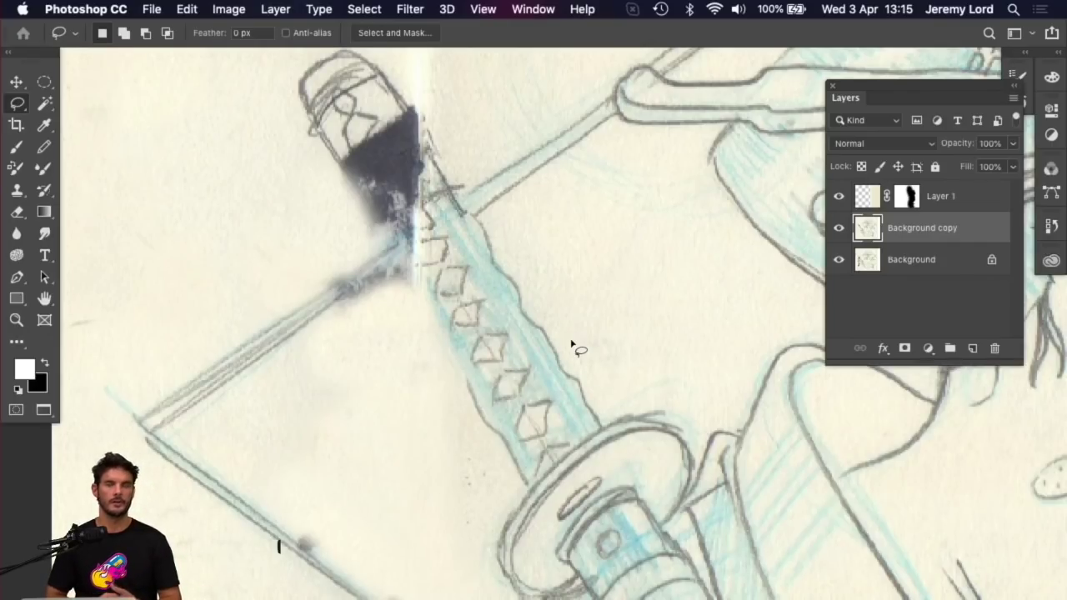
pyautogui.click(16, 106)
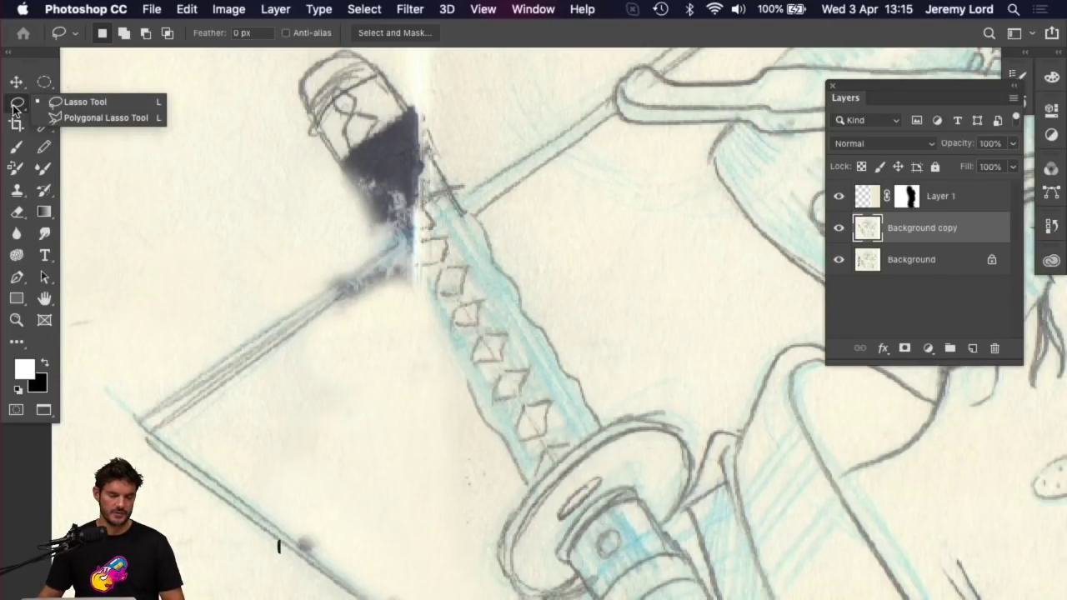
pyautogui.click(88, 104)
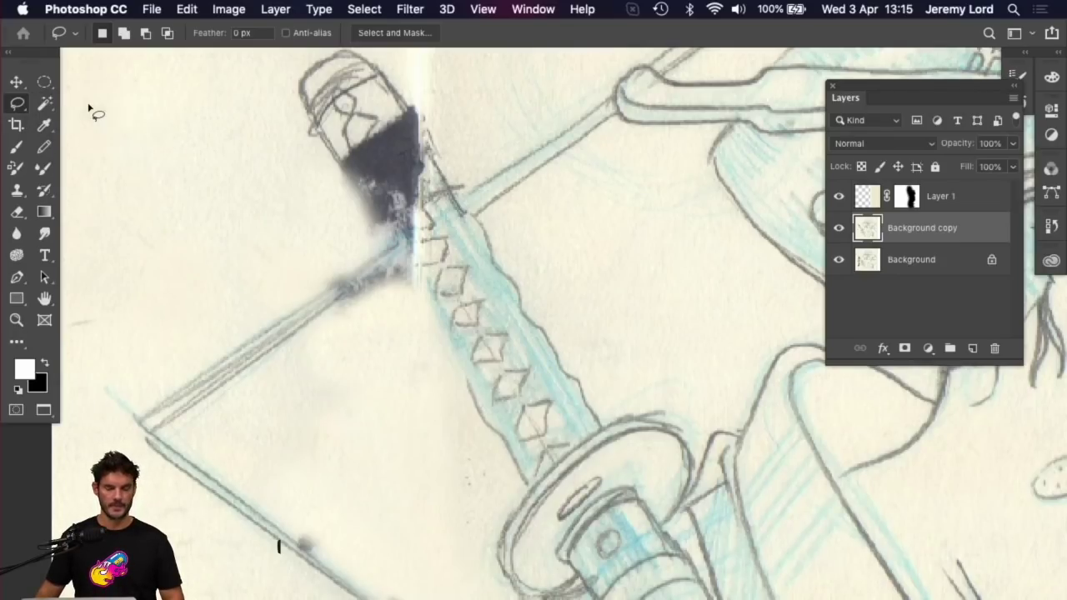
pyautogui.moveTo(581, 328); pyautogui.dragTo(564, 290)
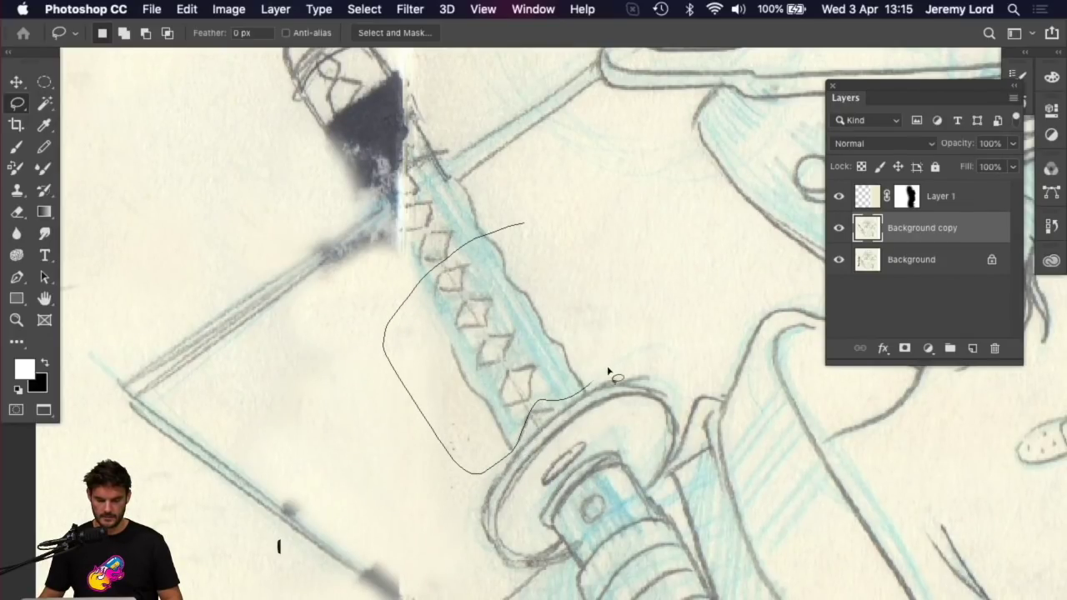
pyautogui.moveTo(608, 372); pyautogui.dragTo(522, 225)
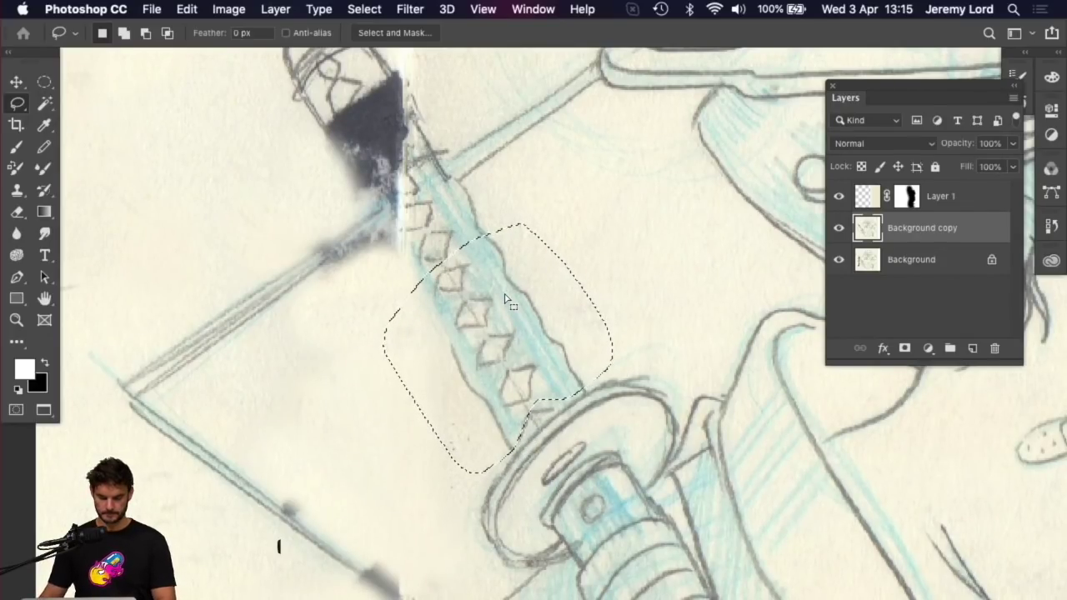
pyautogui.moveTo(504, 300); pyautogui.dragTo(538, 352)
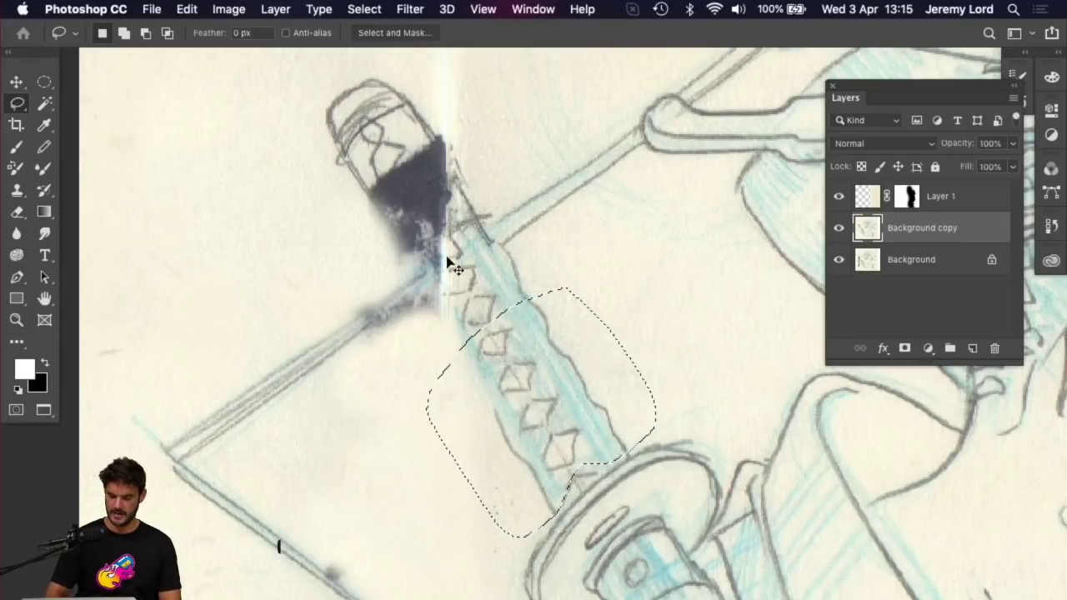
pyautogui.press('super+j')
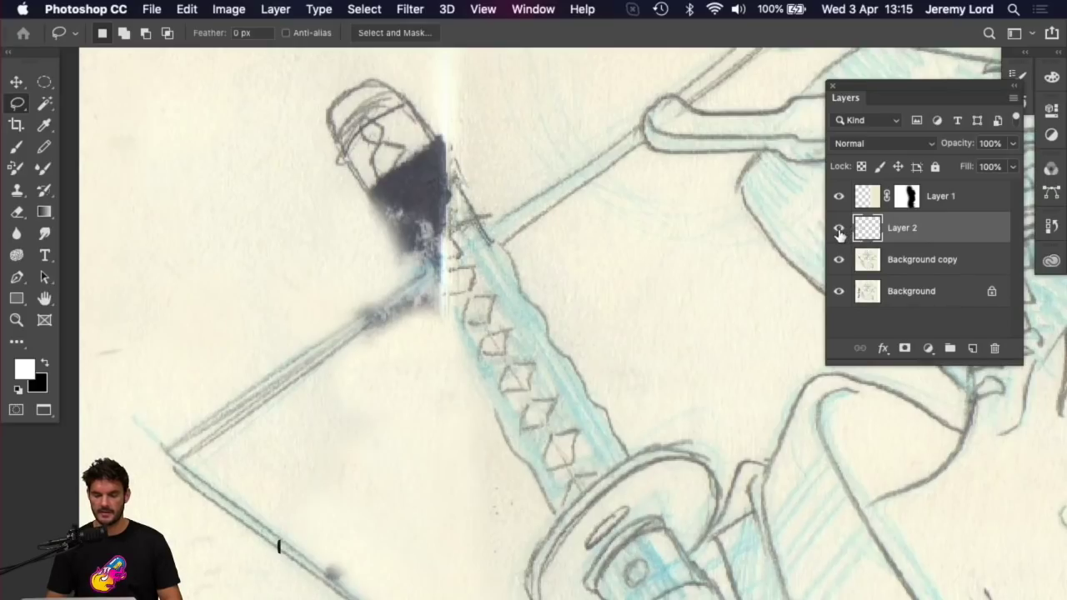
# Step: Move the copied wrapping section over the inked part of the sword handle, aligning its diamonds and edges with the original handle
pyautogui.press('super+t')
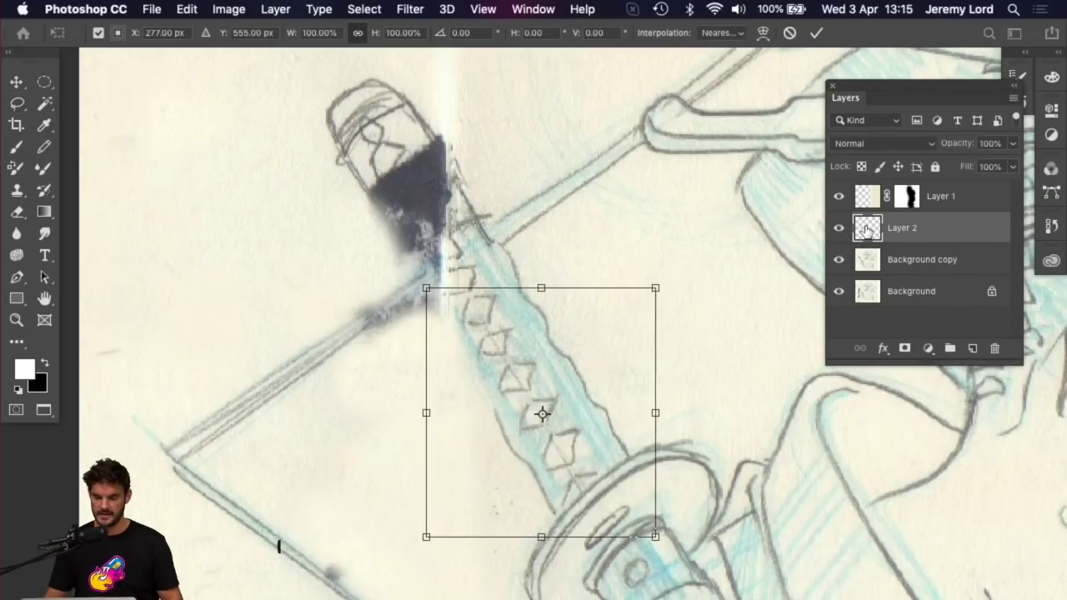
pyautogui.moveTo(588, 394); pyautogui.dragTo(314, 340)
pyautogui.press('Return')
pyautogui.press('l')
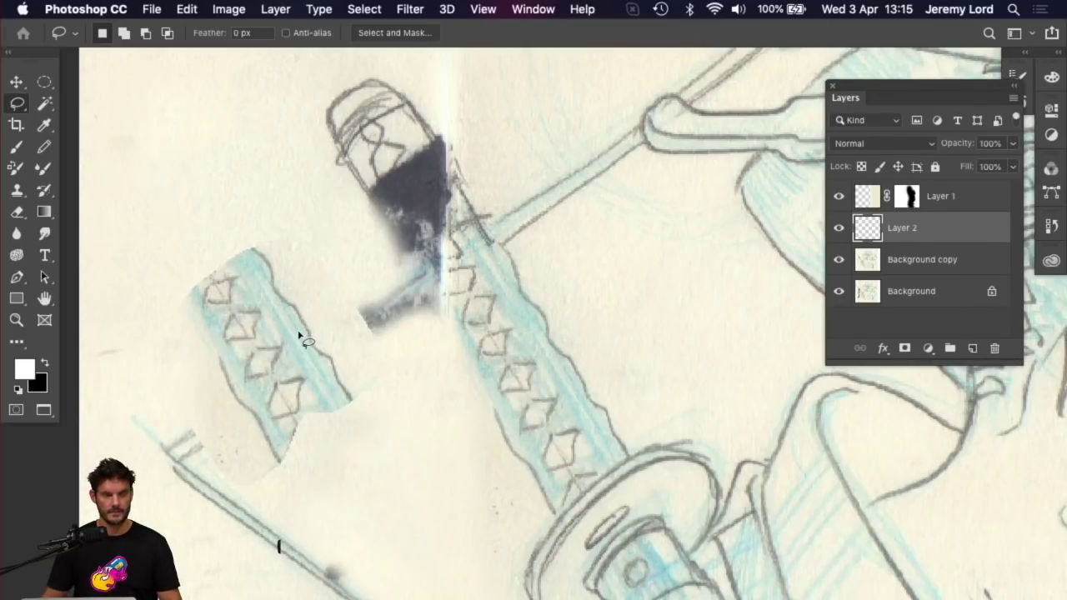
pyautogui.press('v')
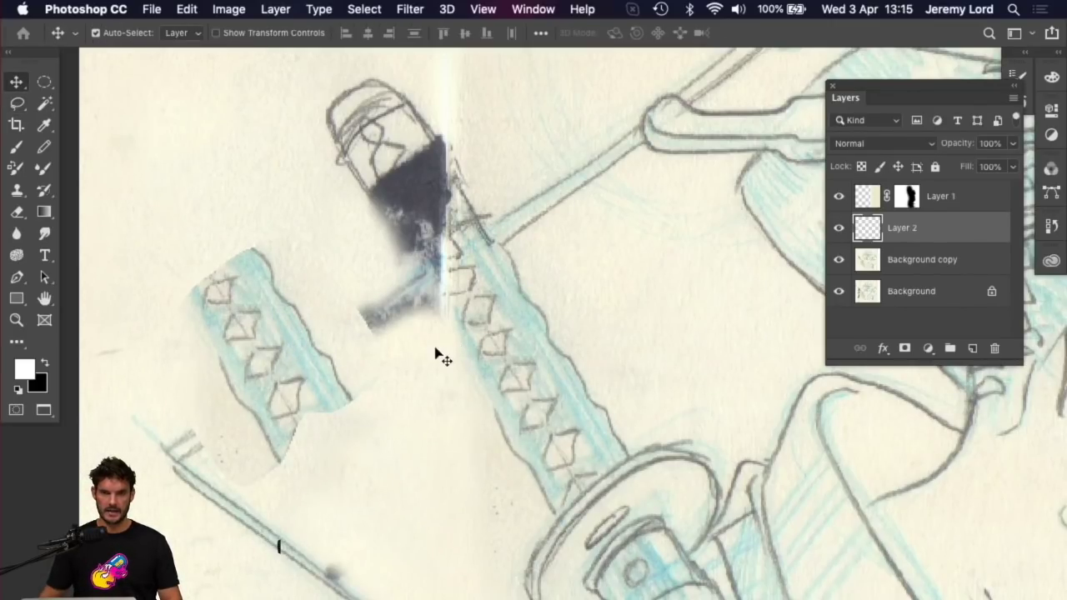
pyautogui.moveTo(208, 329)
pyautogui.mouseDown()
pyautogui.moveTo(300, 298)
pyautogui.moveTo(416, 214)
pyautogui.moveTo(411, 200)
pyautogui.moveTo(427, 215)
pyautogui.mouseUp()
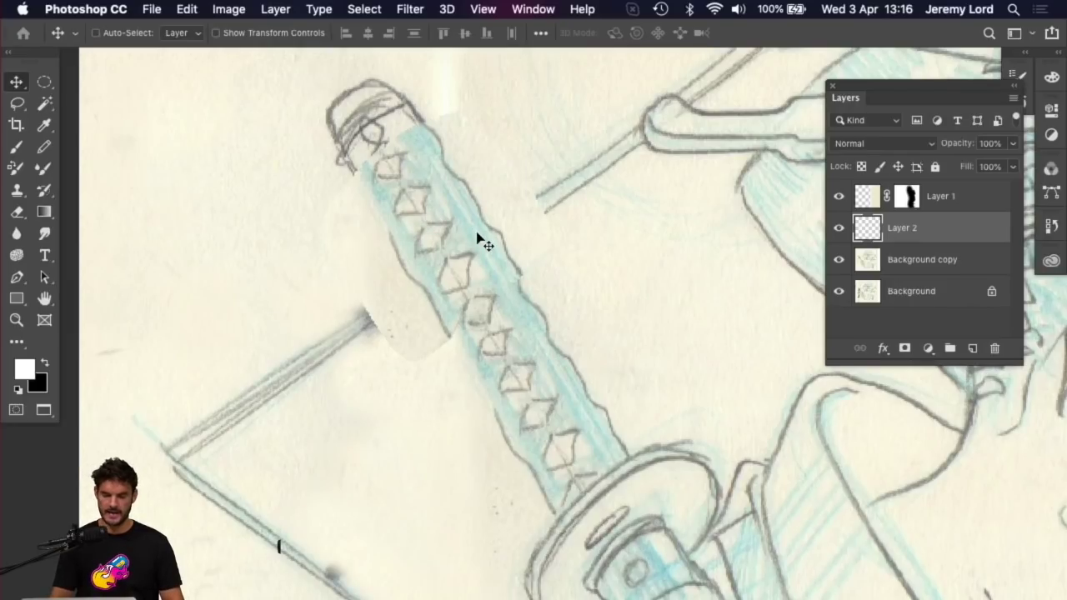
pyautogui.press('h')
pyautogui.moveTo(482, 240); pyautogui.dragTo(500, 243)
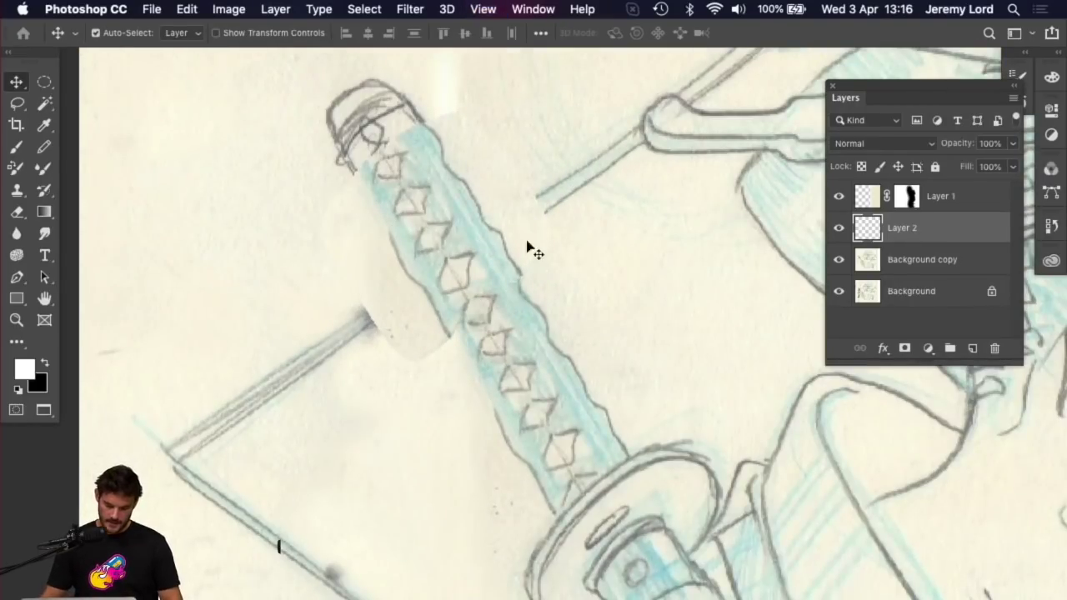
# Step: Add a layer mask to Layer 2 and paint it black beside the handle to hide the patch's surplus paper and reveal the frame lines
pyautogui.click(903, 348)
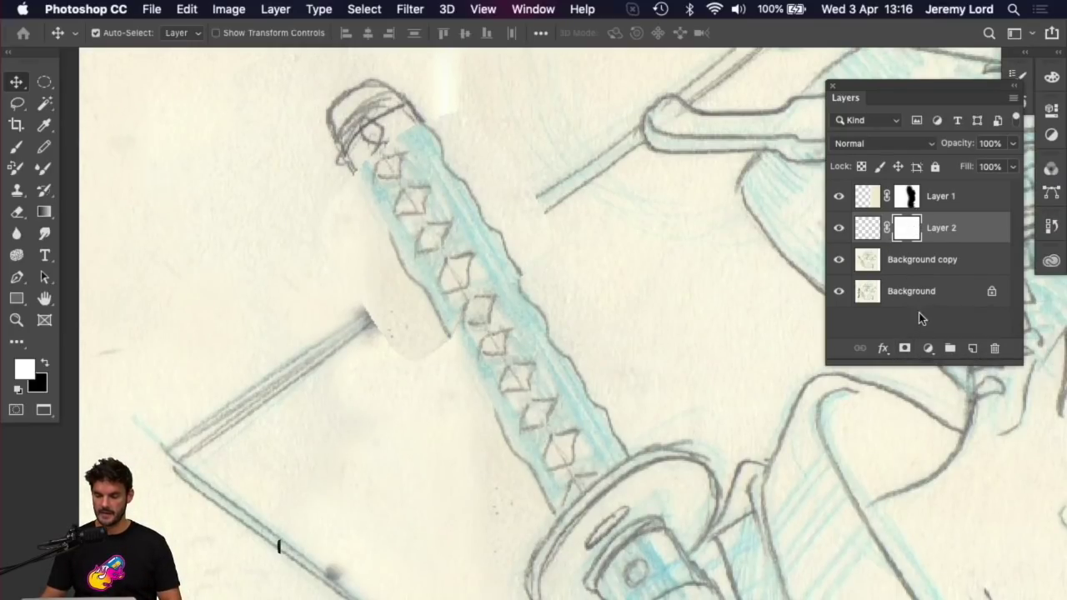
pyautogui.press('b')
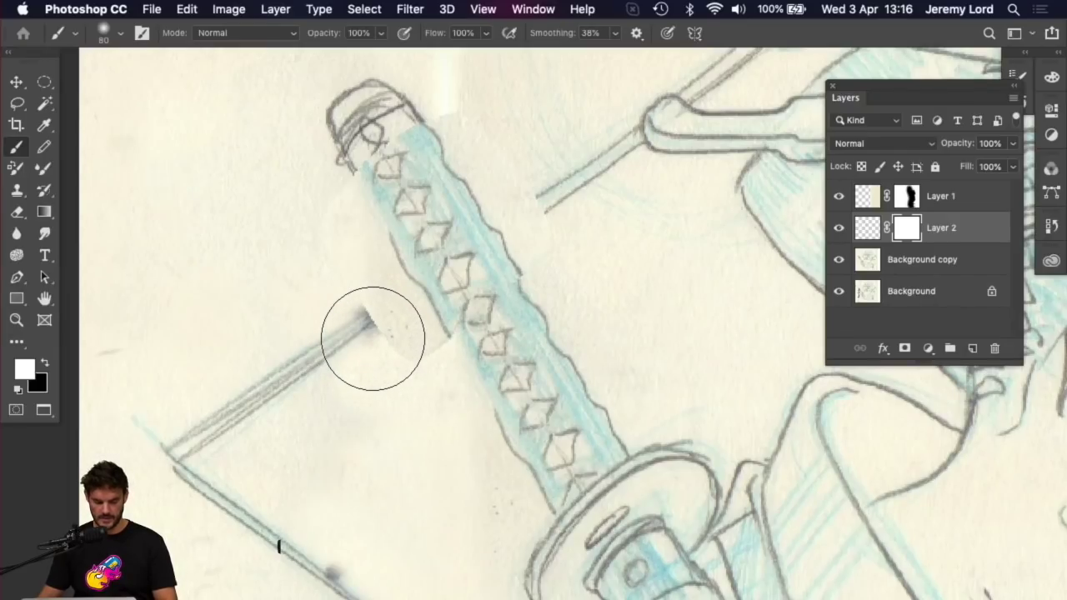
pyautogui.press('x')
pyautogui.moveTo(372, 341)
pyautogui.mouseDown()
pyautogui.moveTo(388, 357)
pyautogui.moveTo(359, 309)
pyautogui.mouseUp()
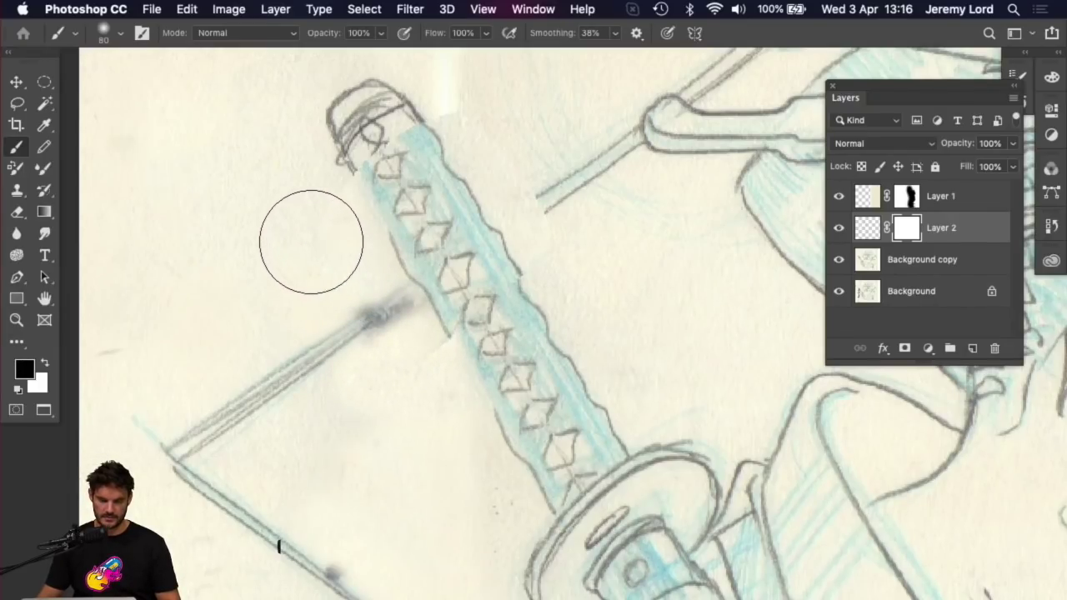
pyautogui.moveTo(575, 247); pyautogui.dragTo(507, 125)
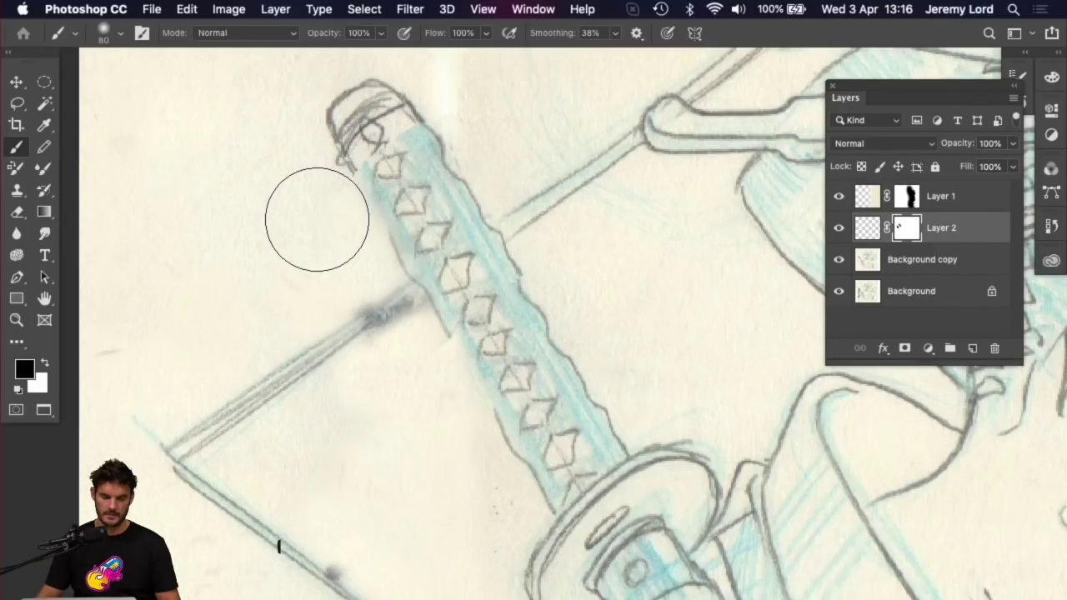
pyautogui.press('super+0')
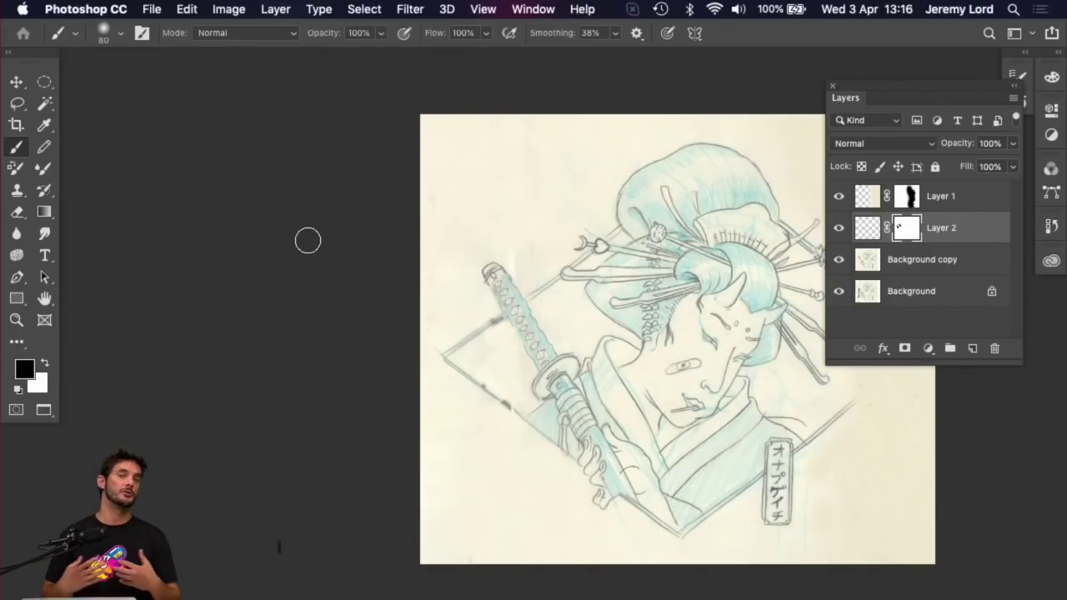
pyautogui.press('super+equal')
pyautogui.press('super+equal')
pyautogui.press('super+equal')
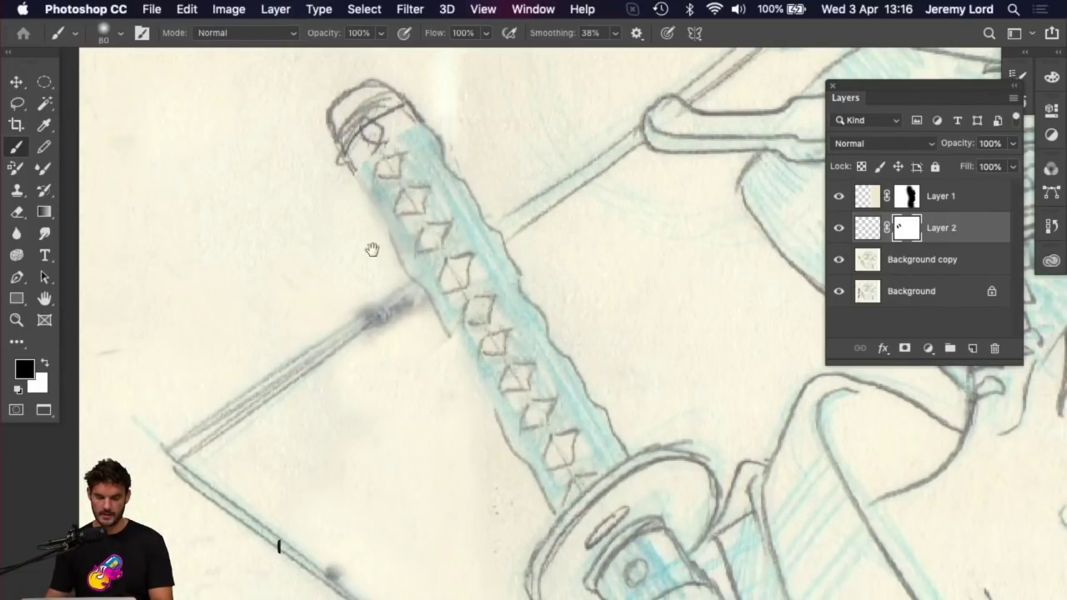
pyautogui.scroll(3, 416, 323)
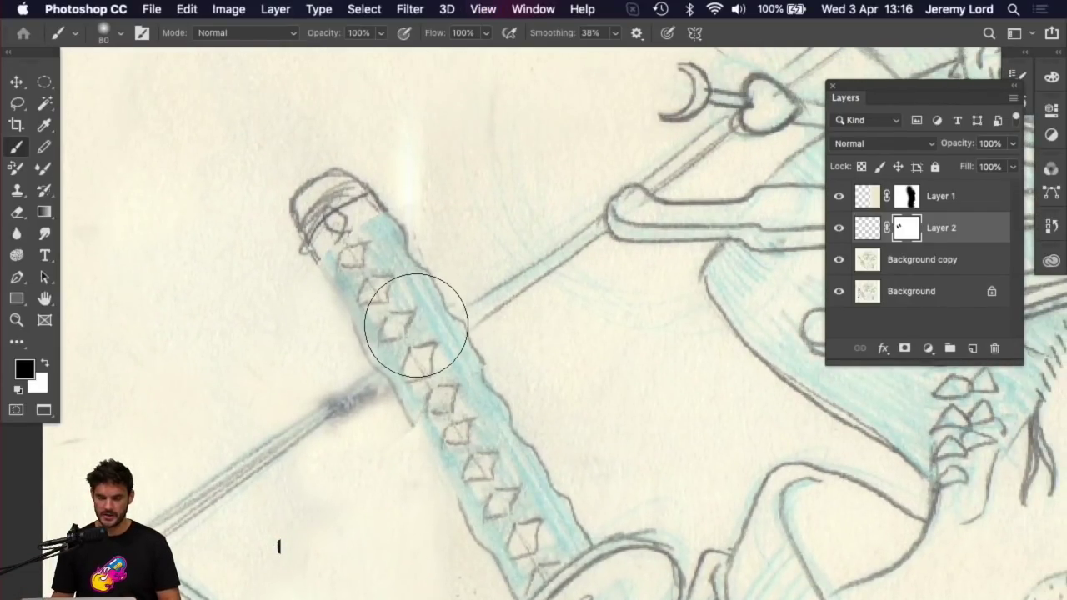
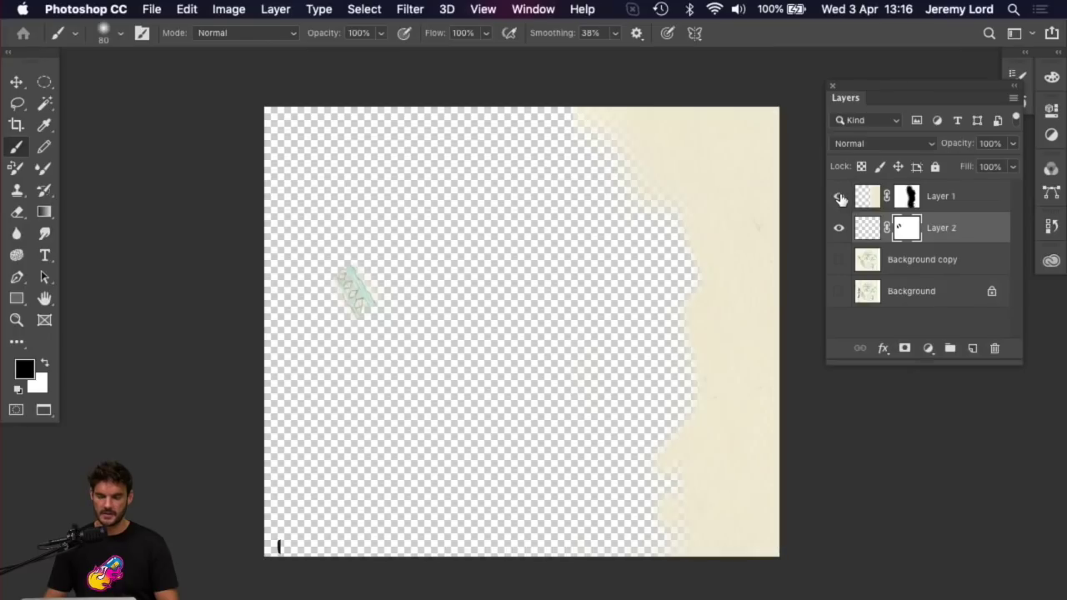
# Step: Toggle Layer 1 and Layer 2 to examine what each contributes, and show the Background copy layer again
pyautogui.click(840, 197)
pyautogui.click(839, 197)
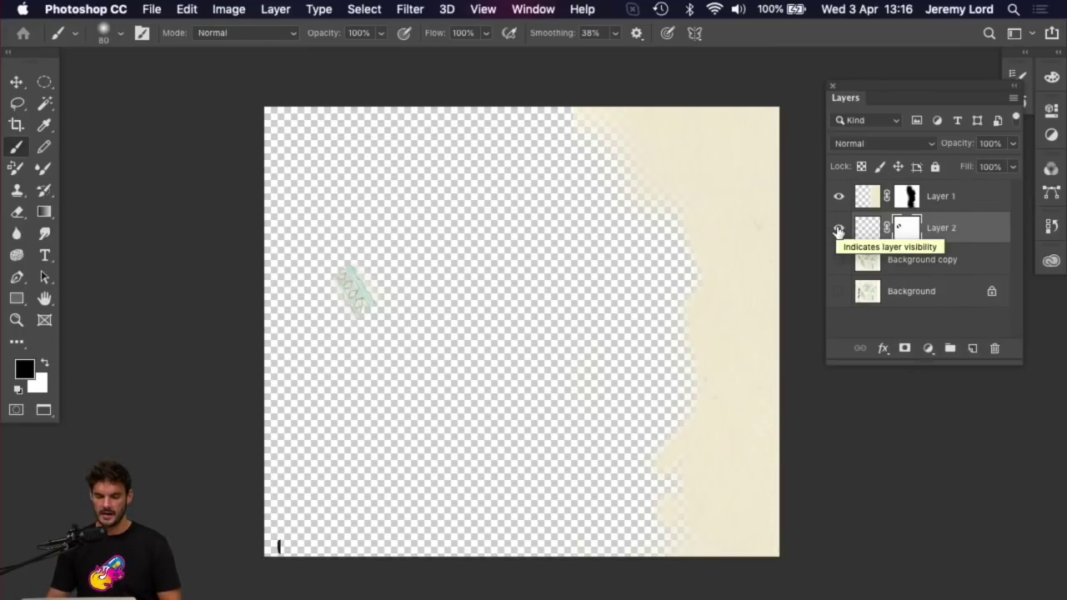
pyautogui.click(838, 230)
pyautogui.click(839, 230)
pyautogui.click(838, 230)
pyautogui.click(839, 230)
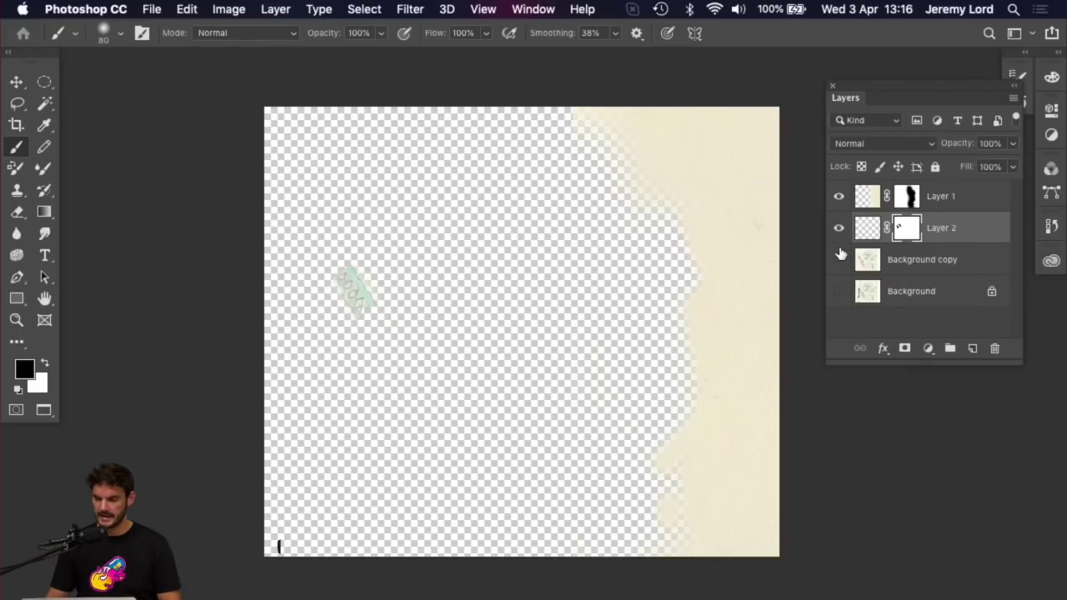
pyautogui.click(840, 260)
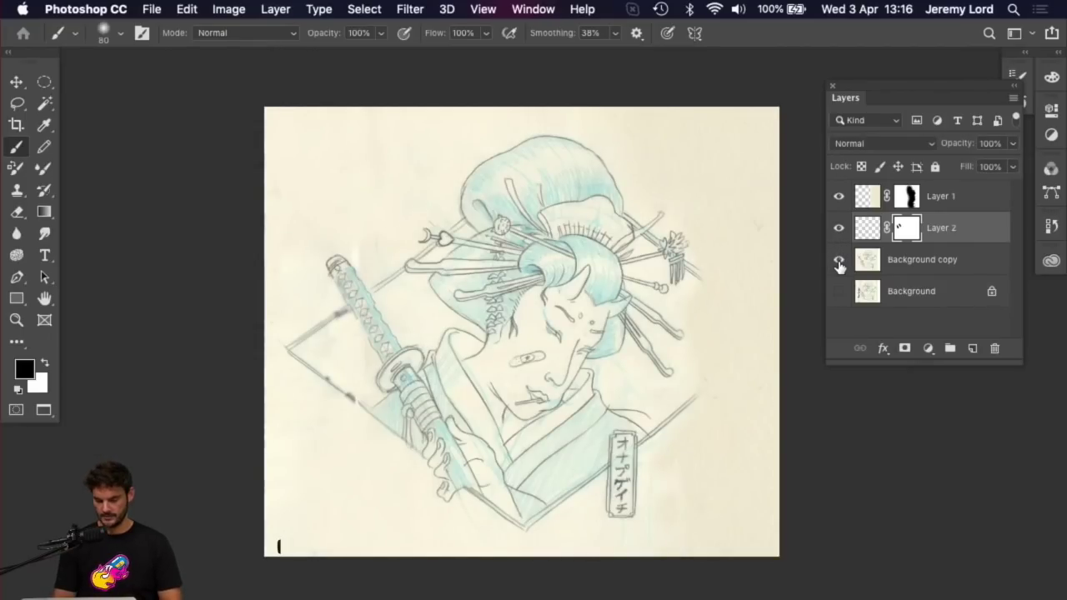
# Step: Lasso the diamond frame's left corner on the Background copy layer and copy it to a new layer
pyautogui.press('super+plus')
pyautogui.moveTo(464, 295); pyautogui.dragTo(521, 286)
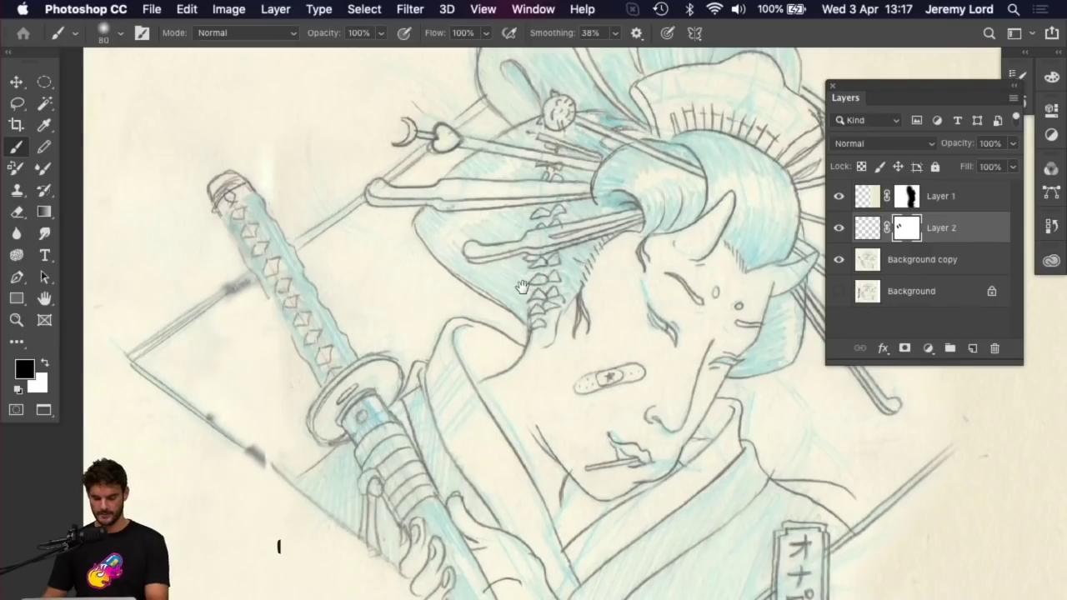
pyautogui.press('super+minus')
pyautogui.press('super+minus')
pyautogui.click(893, 262)
pyautogui.press('x')
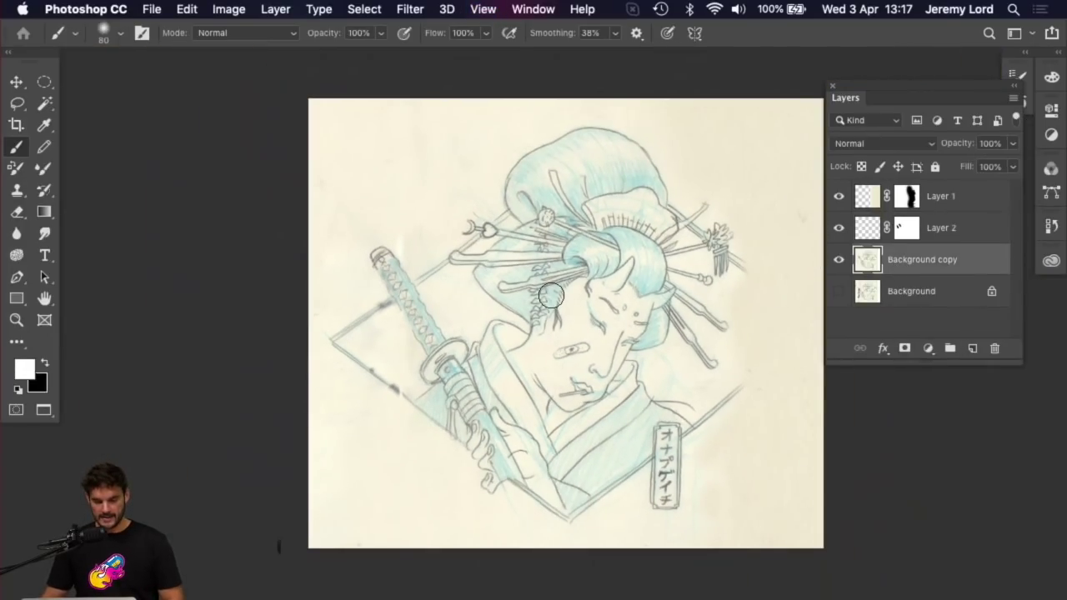
pyautogui.press('l')
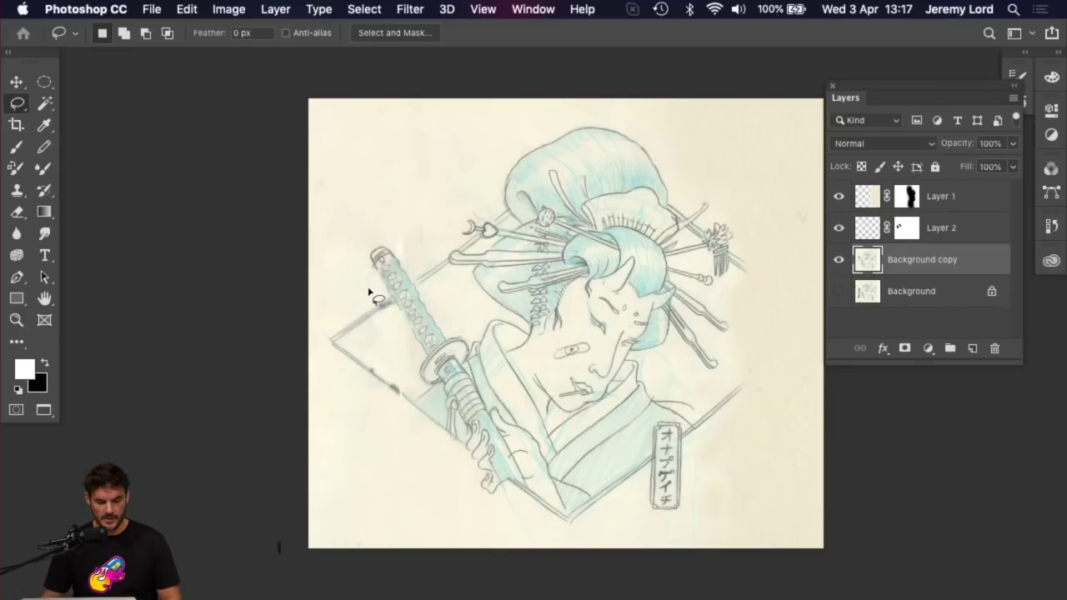
pyautogui.moveTo(349, 255)
pyautogui.mouseDown()
pyautogui.moveTo(401, 320)
pyautogui.moveTo(413, 387)
pyautogui.moveTo(398, 411)
pyautogui.moveTo(368, 416)
pyautogui.moveTo(325, 375)
pyautogui.moveTo(313, 337)
pyautogui.moveTo(348, 255)
pyautogui.mouseUp()
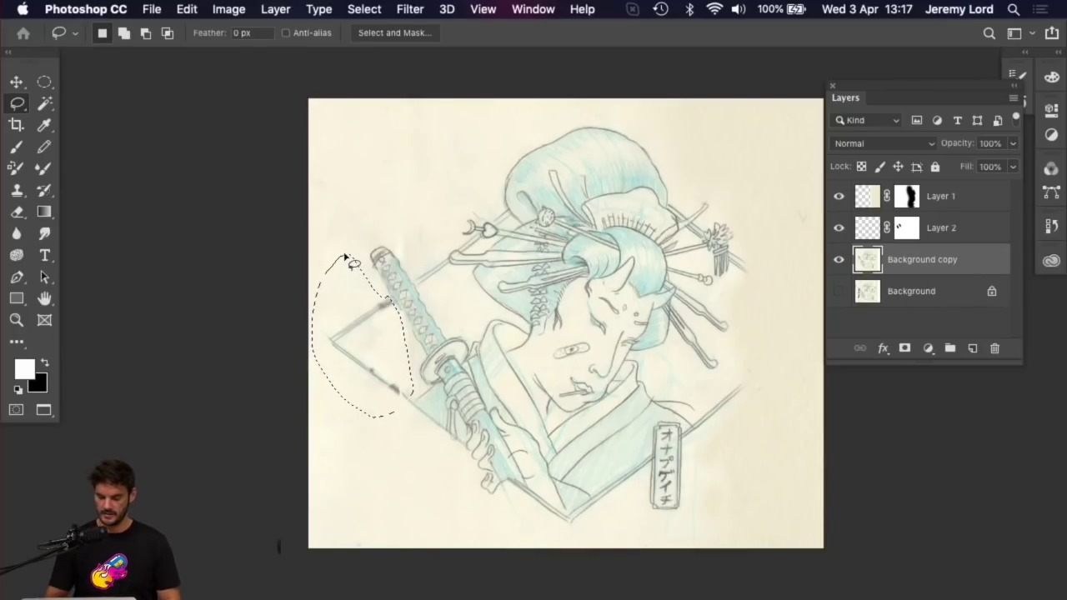
pyautogui.press('super+j')
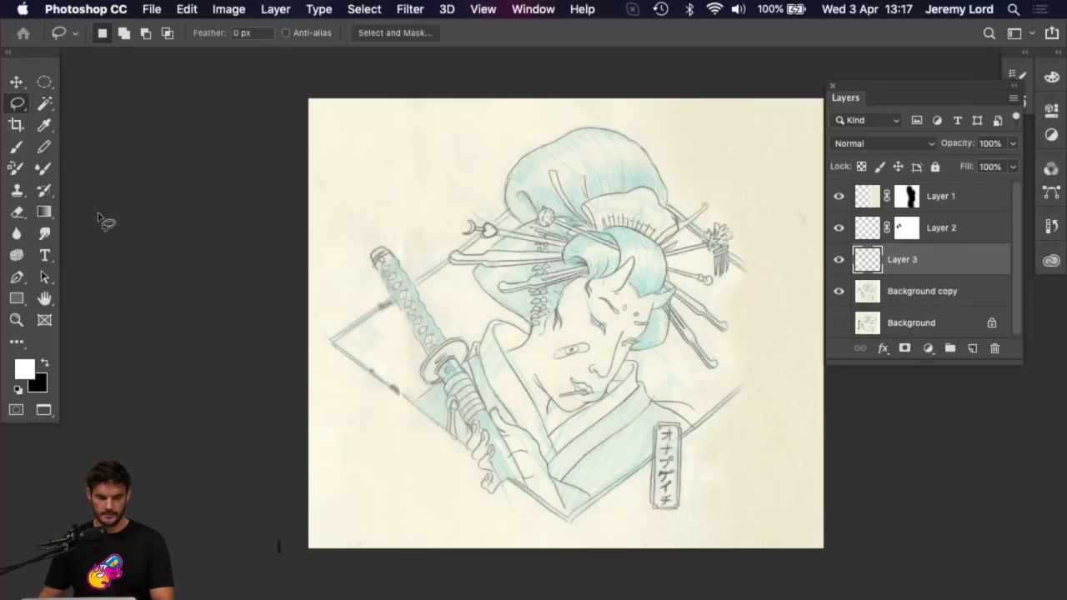
# Step: Move the copied frame corner to the right side of the sketch and place Layer 3 at the top of the layer stack
pyautogui.press('v')
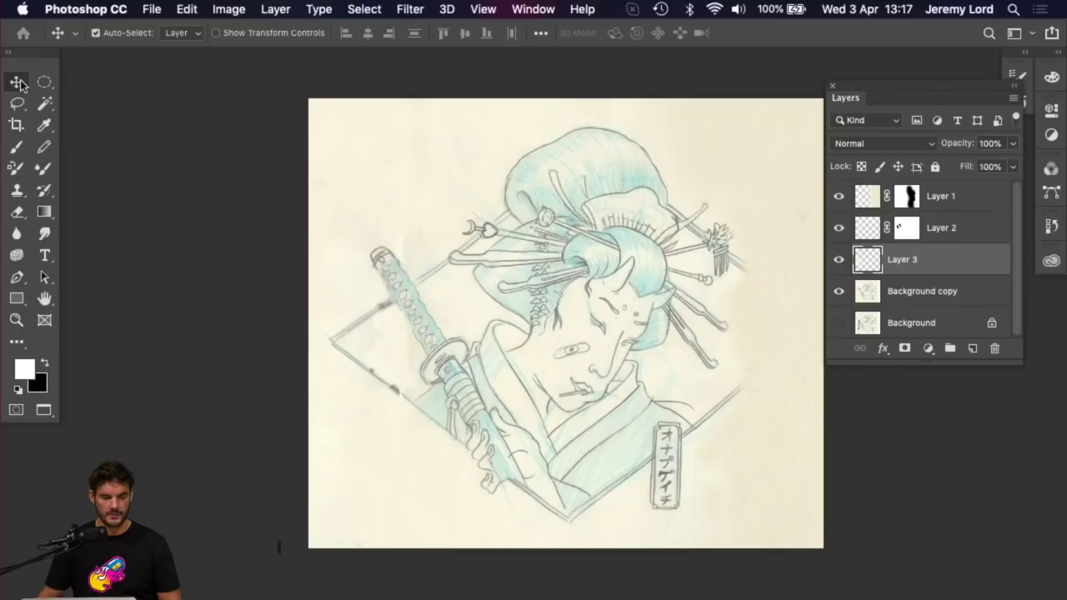
pyautogui.moveTo(315, 312); pyautogui.dragTo(706, 327)
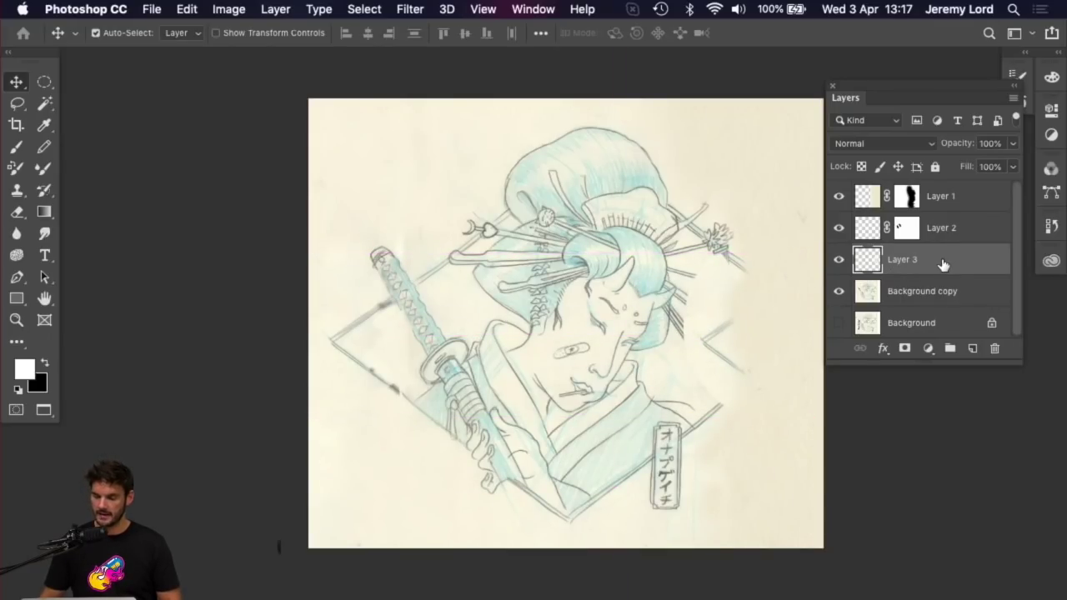
pyautogui.moveTo(943, 265); pyautogui.dragTo(943, 192)
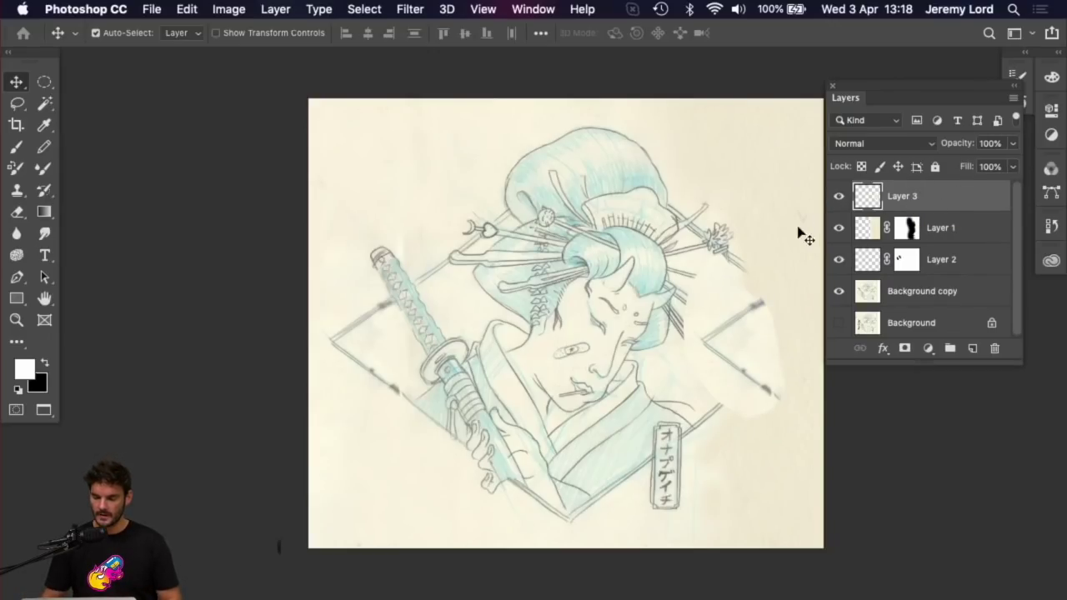
pyautogui.moveTo(734, 353); pyautogui.dragTo(770, 317)
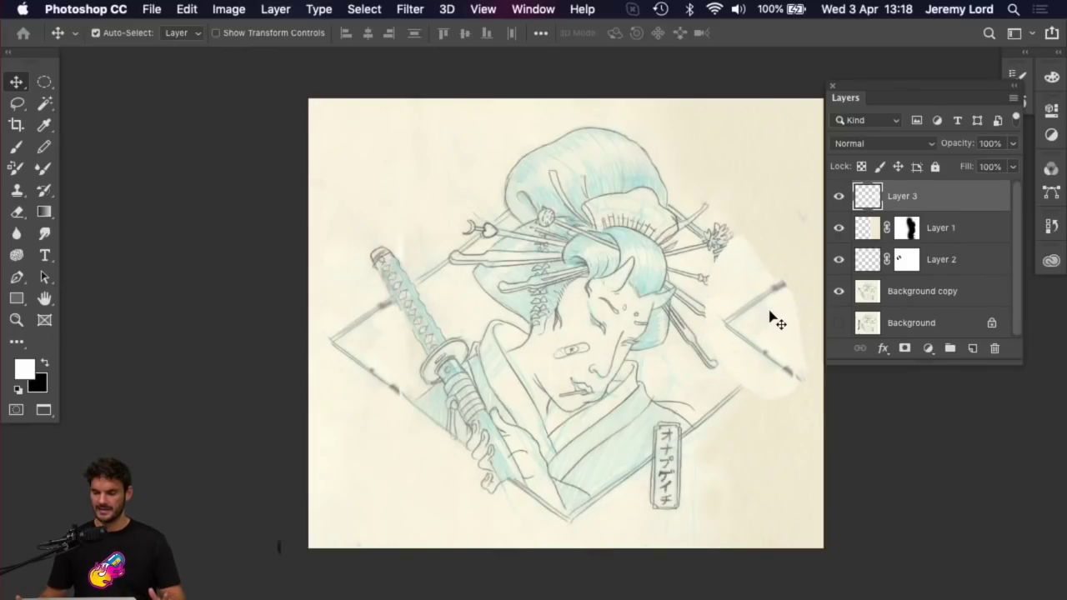
pyautogui.hscroll(5, 766, 305)
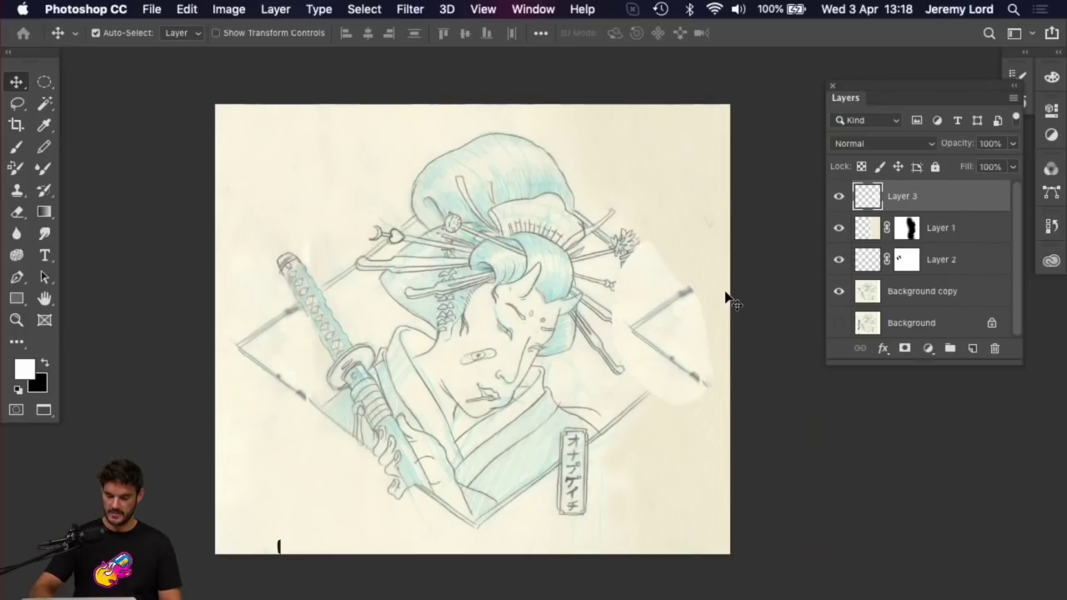
pyautogui.press('super')
pyautogui.press('super+t')
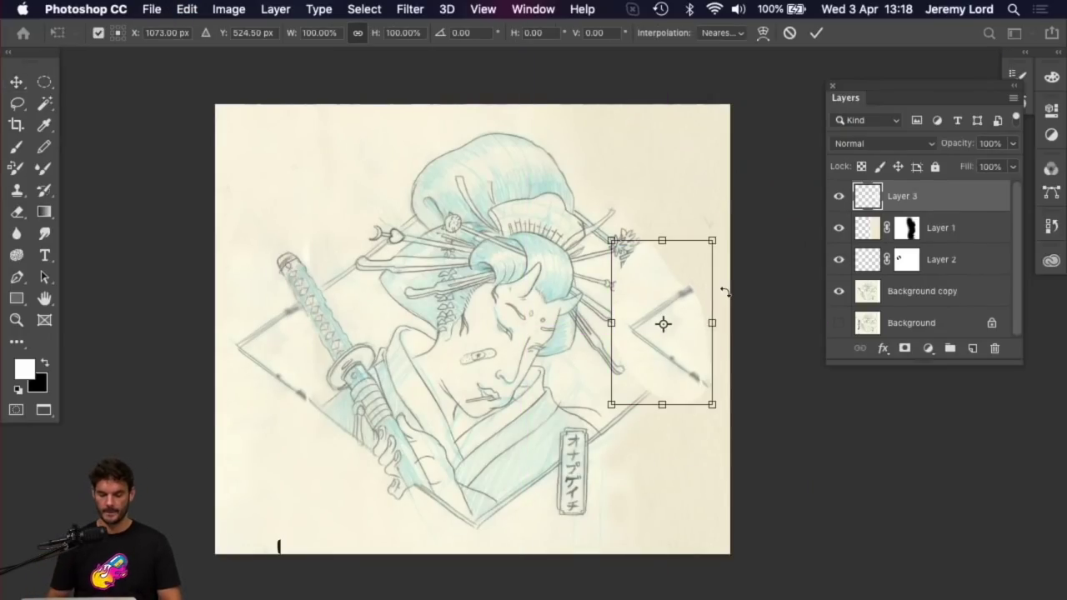
pyautogui.press('Return')
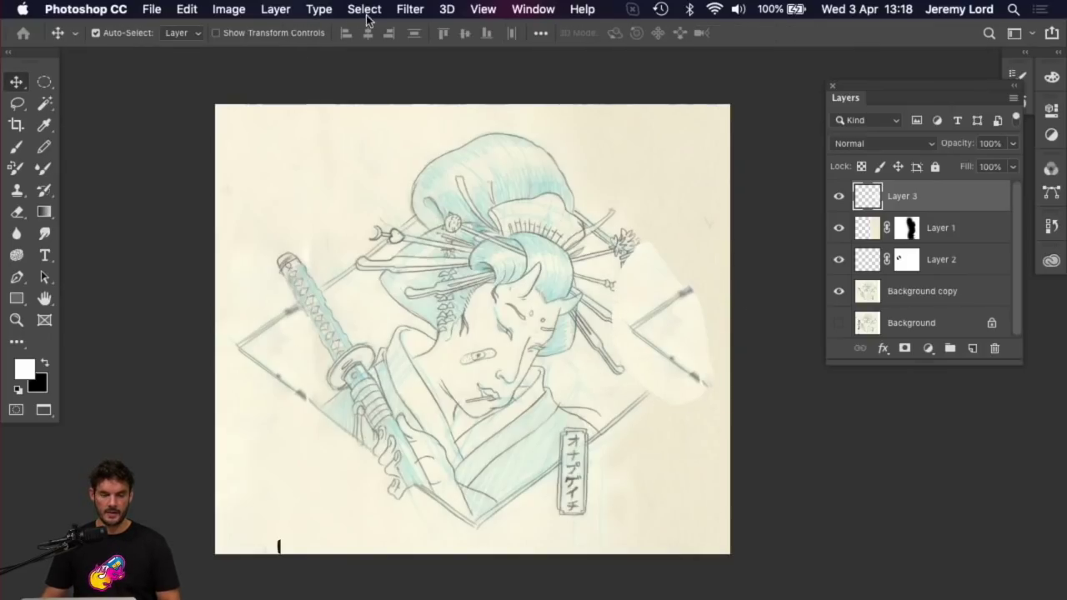
# Step: Rotate the copied frame corner on Layer 3 by 180° and position it to complete the diamond's right corner
pyautogui.click(239, 12)
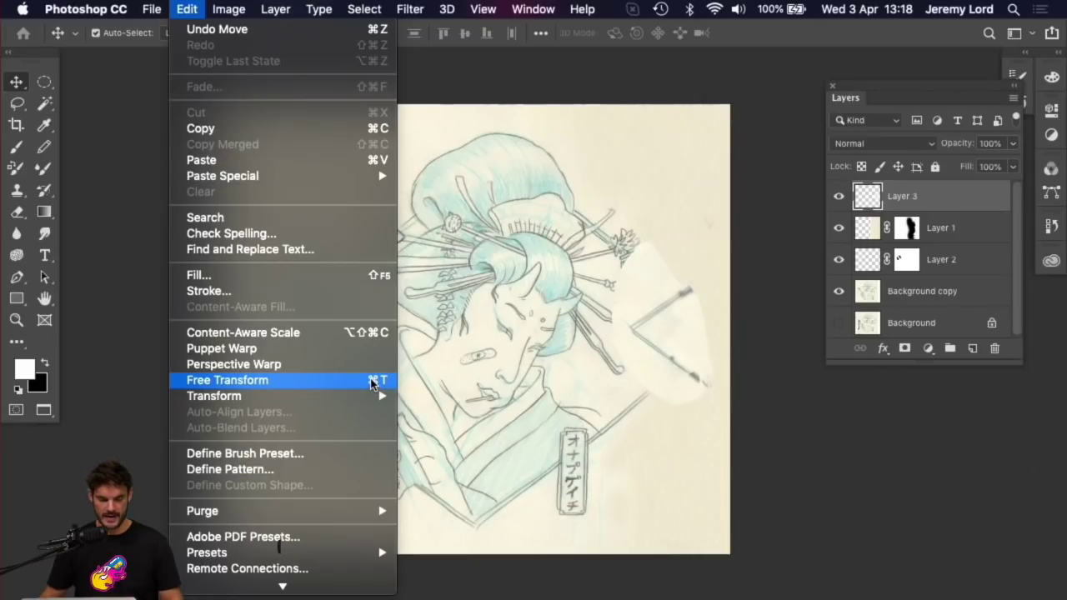
pyautogui.click(617, 75)
pyautogui.press('super+t')
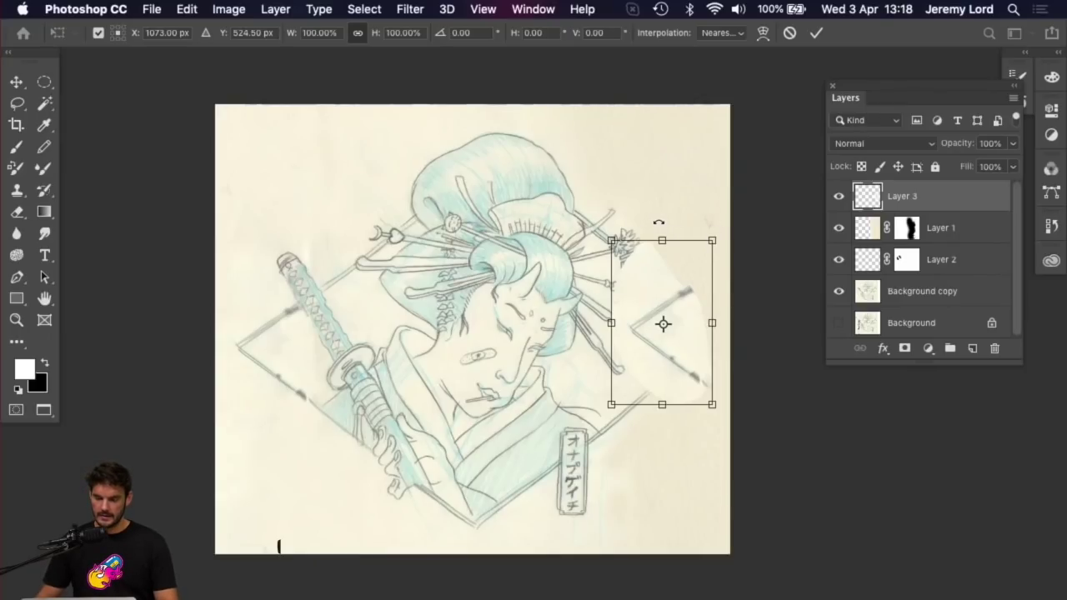
pyautogui.moveTo(658, 223); pyautogui.dragTo(678, 227)
pyautogui.press('super+z')
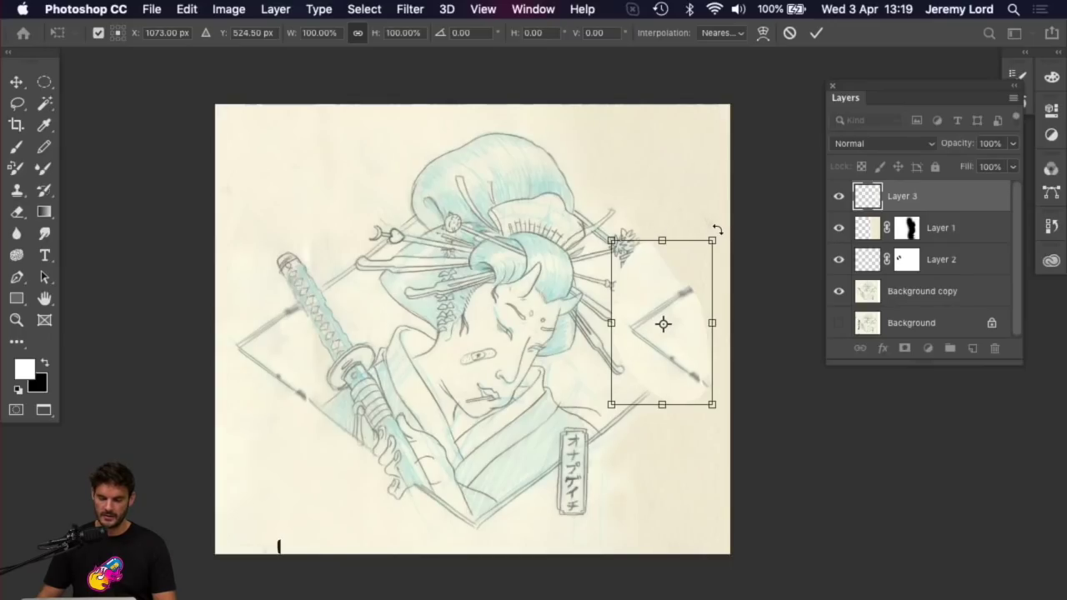
pyautogui.moveTo(717, 229); pyautogui.dragTo(600, 414)
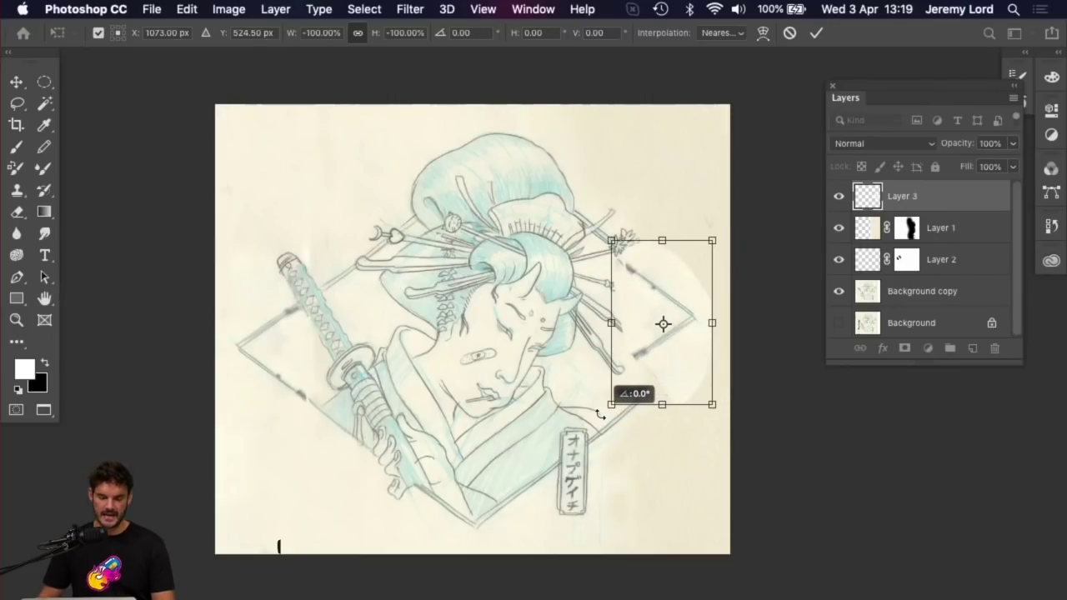
pyautogui.moveTo(679, 291); pyautogui.dragTo(703, 303)
pyautogui.press('Return')
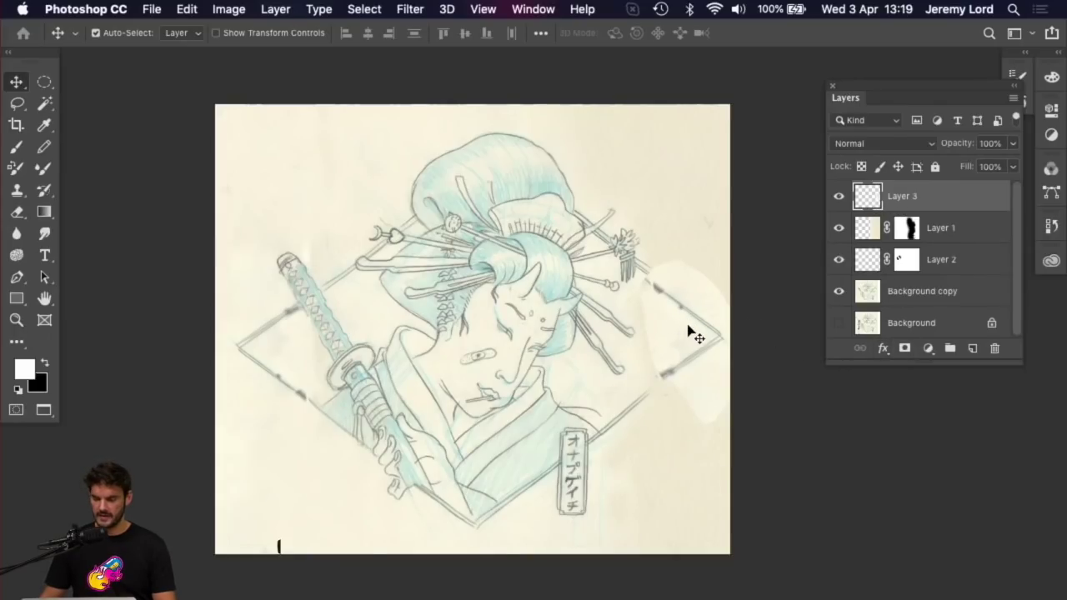
# Step: Add a layer mask to Layer 3 and paint it black around the corner lines with 80 and 45 px brushes to hide surplus paper
pyautogui.click(905, 347)
pyautogui.press('super')
pyautogui.scroll(5, 775, 312)
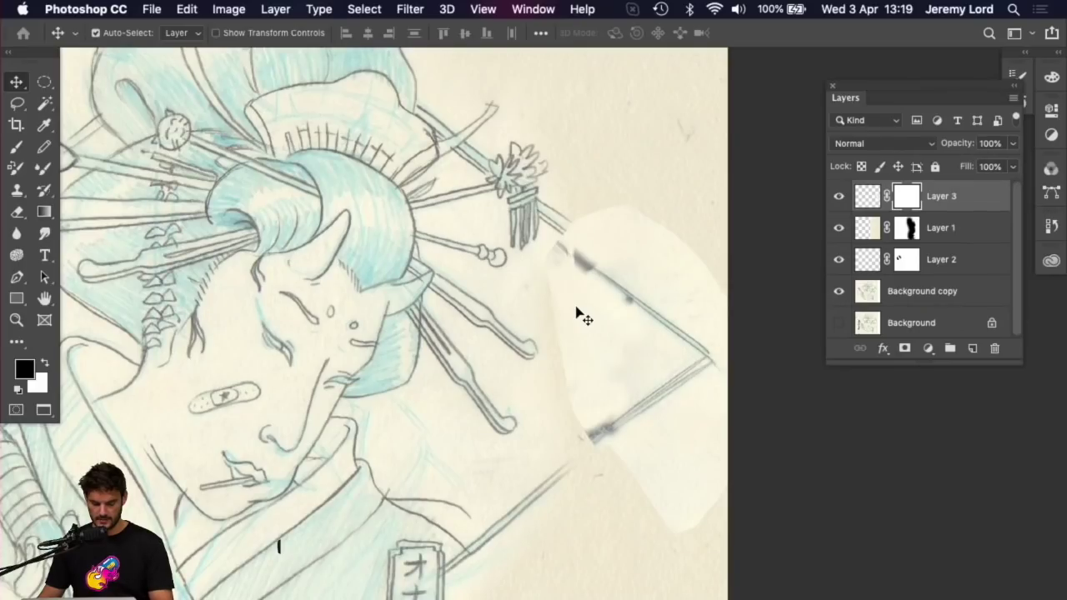
pyautogui.press('b')
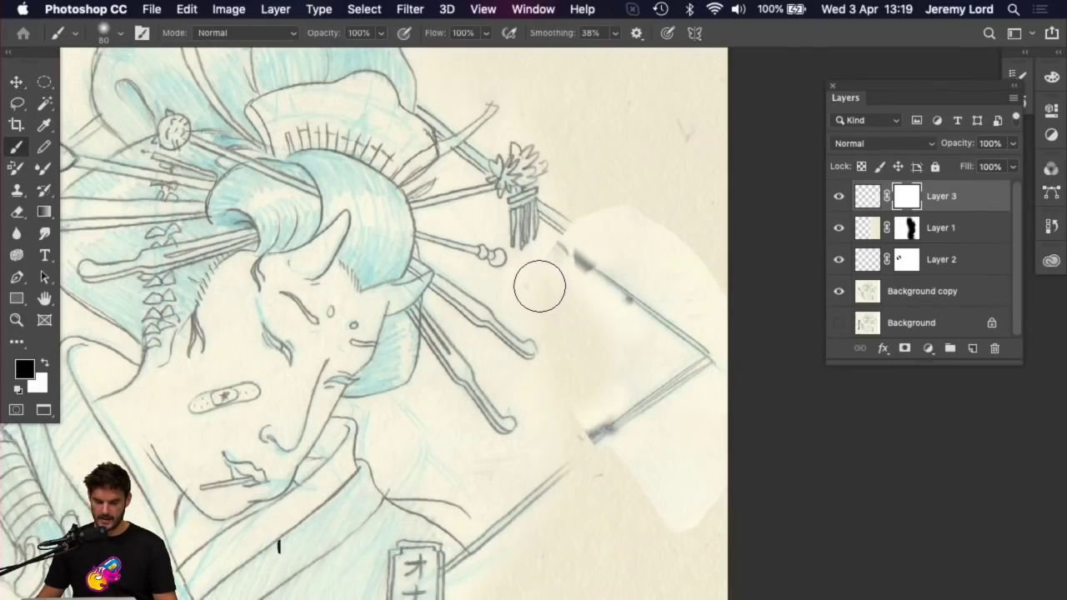
pyautogui.moveTo(595, 219)
pyautogui.mouseDown()
pyautogui.moveTo(768, 325)
pyautogui.moveTo(755, 465)
pyautogui.moveTo(697, 456)
pyautogui.mouseUp()
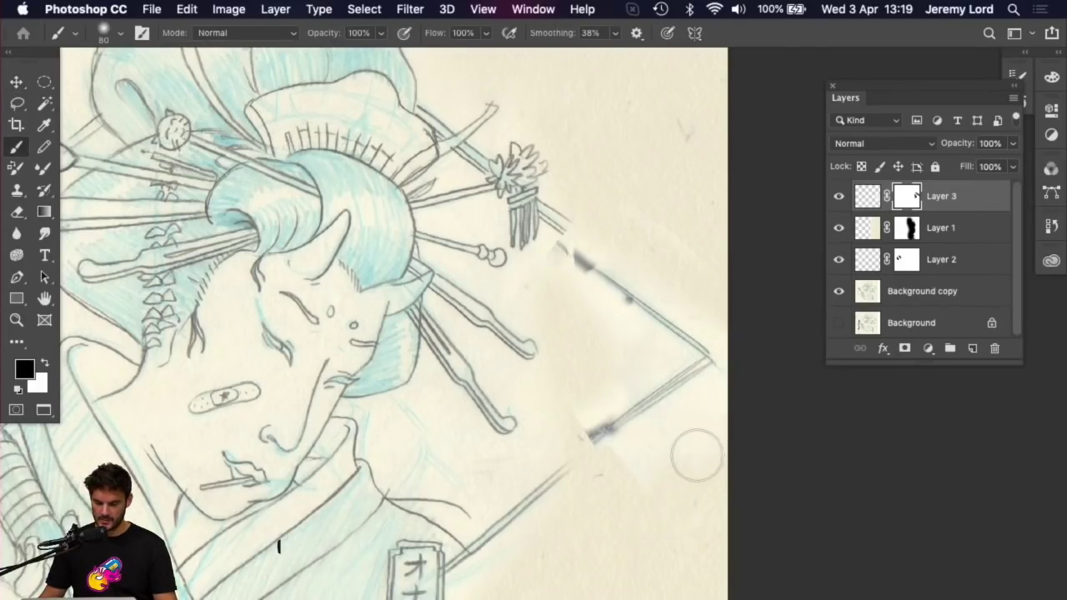
pyautogui.press('[')
pyautogui.press('[')
pyautogui.press('[')
pyautogui.press('[')
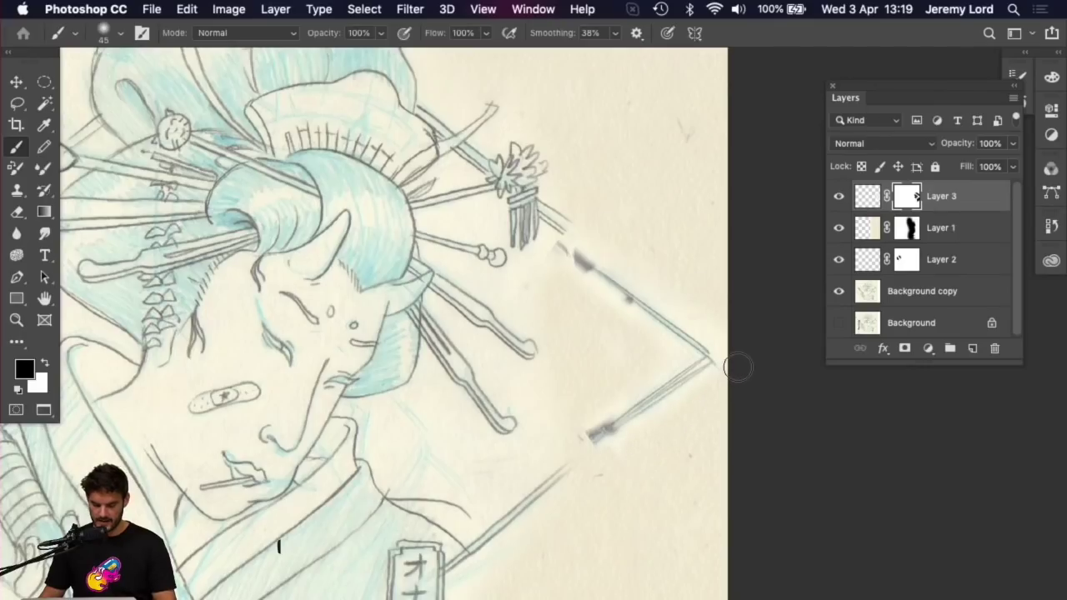
pyautogui.scroll(-5, 741, 362)
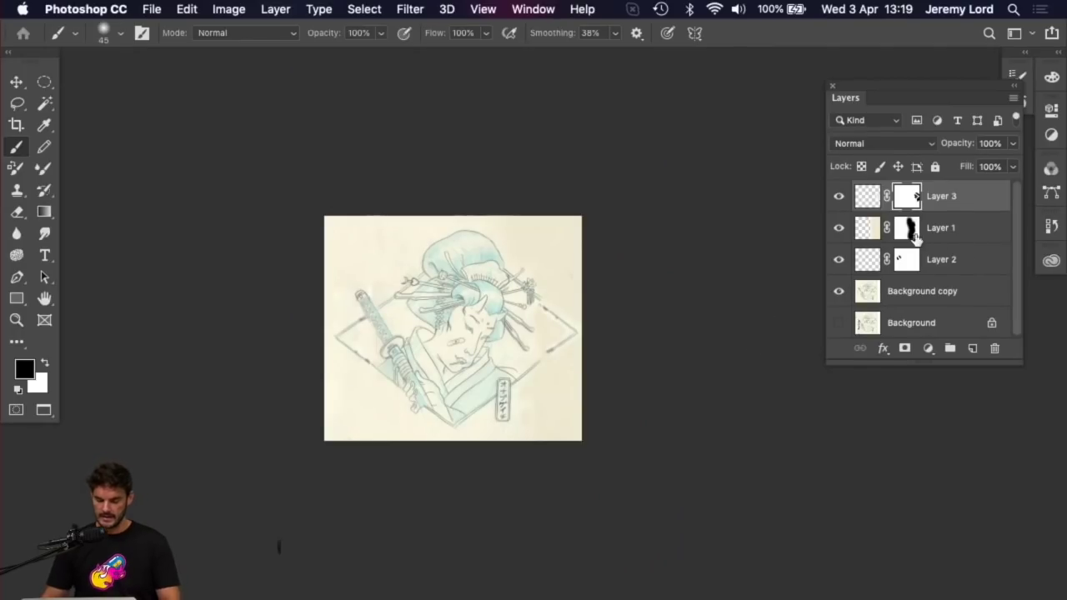
# Step: Try to clone the diamond's lower-right frame line on the Background copy layer with the Clone Stamp
pyautogui.scroll(5, 664, 317)
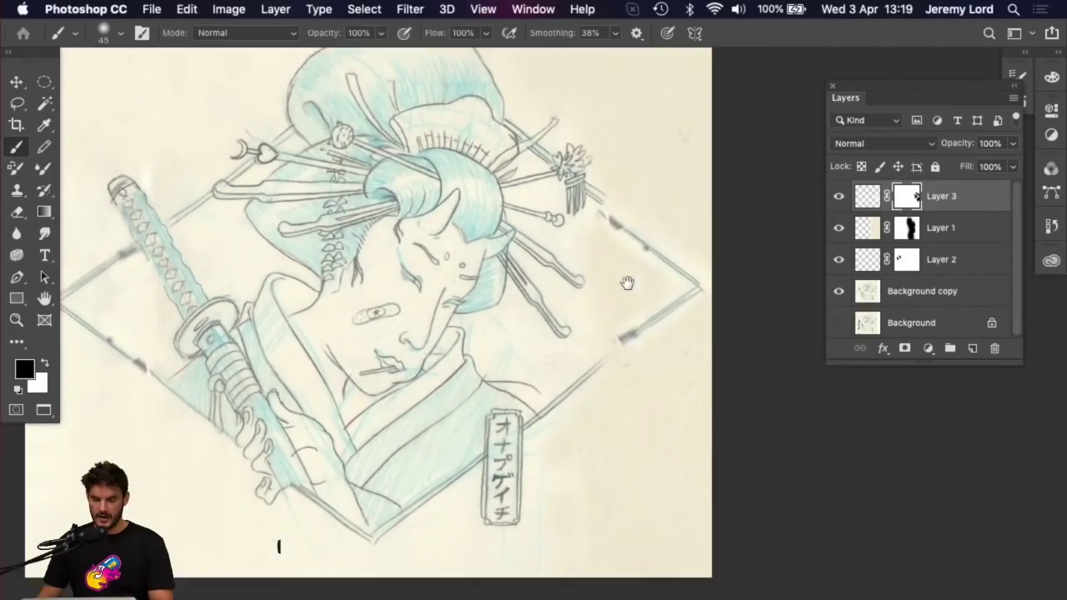
pyautogui.scroll(-1, 626, 279)
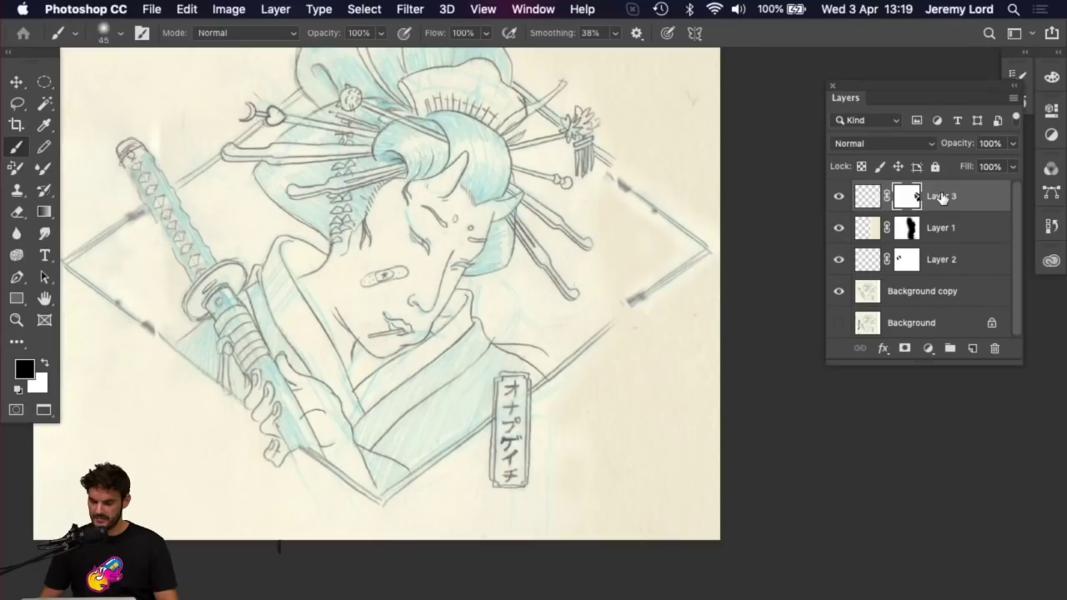
pyautogui.click(922, 293)
pyautogui.press('x')
pyautogui.press('super+equal')
pyautogui.press('super+equal')
pyautogui.press('super+equal')
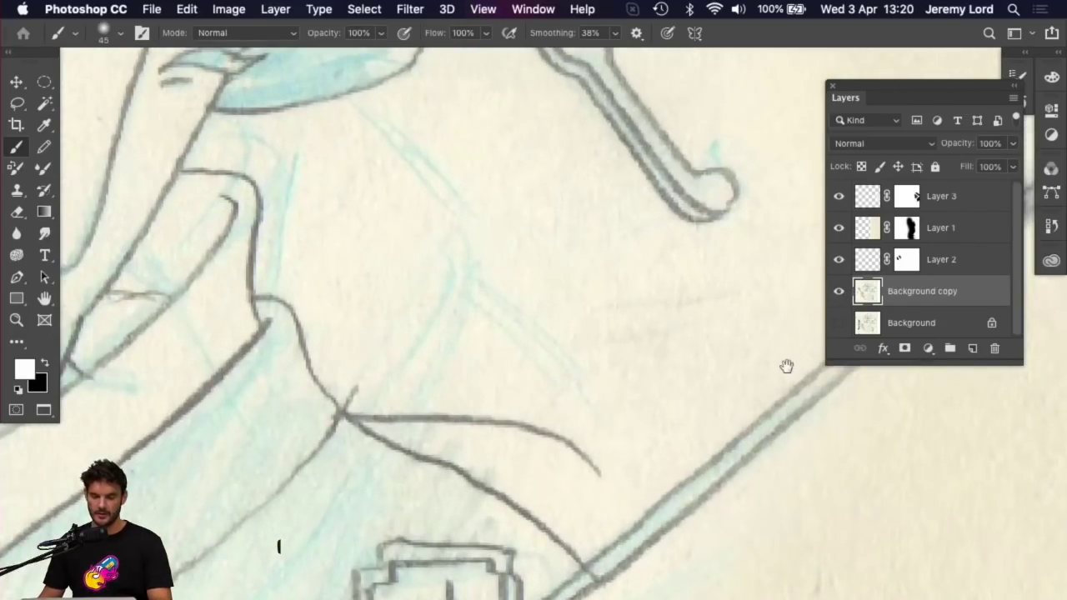
pyautogui.scroll(-5, 786, 366)
pyautogui.hscroll(5, 786, 367)
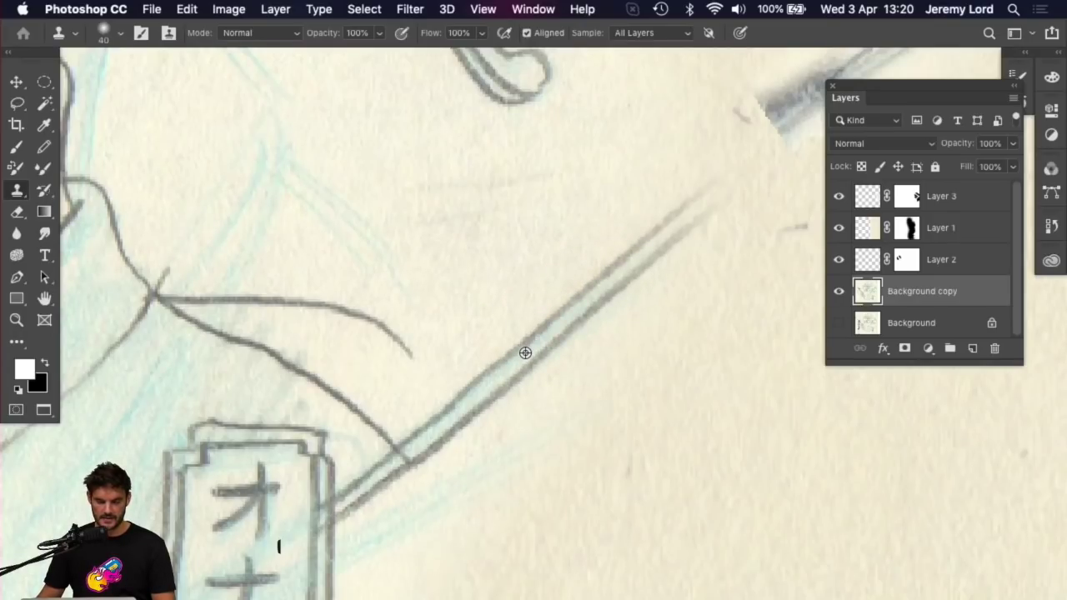
pyautogui.press('super+minus')
pyautogui.press('super+minus')
pyautogui.press('super+minus')
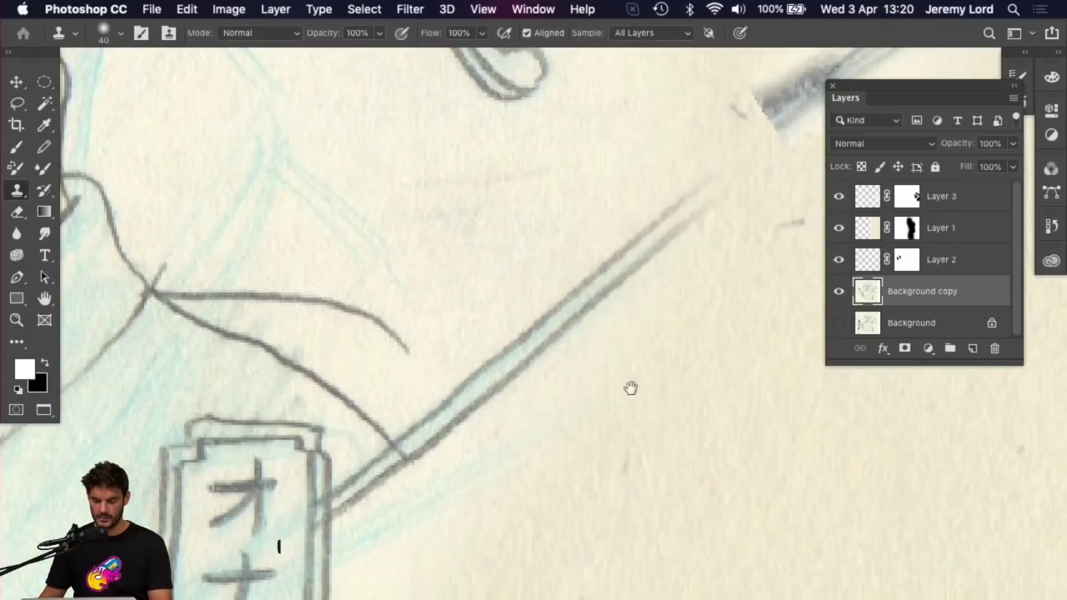
pyautogui.press('super+minus')
pyautogui.press('super+plus')
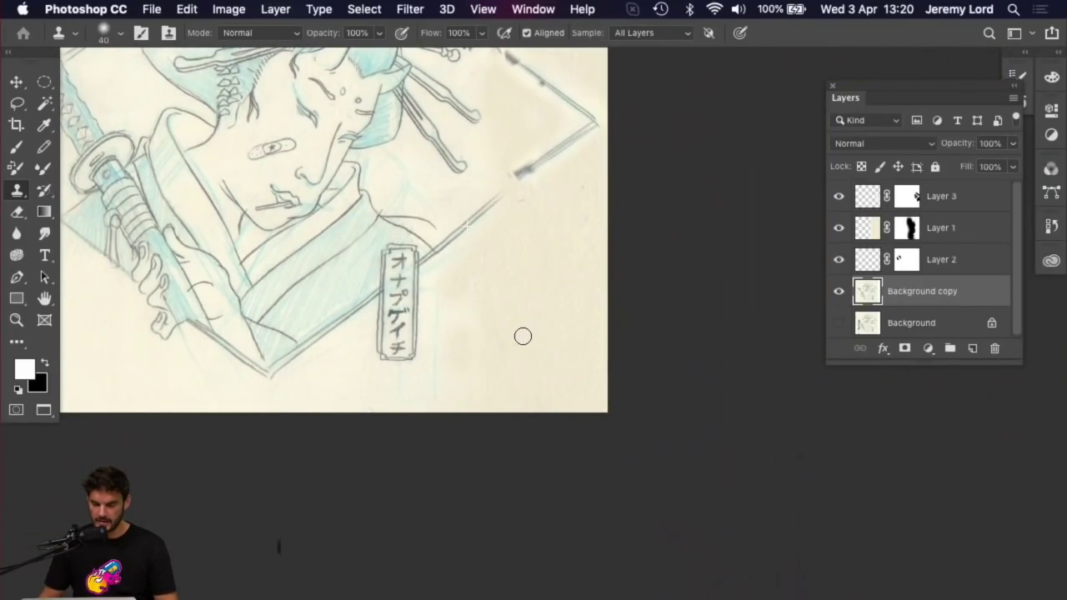
pyautogui.click(518, 337)
pyautogui.press('super+z')
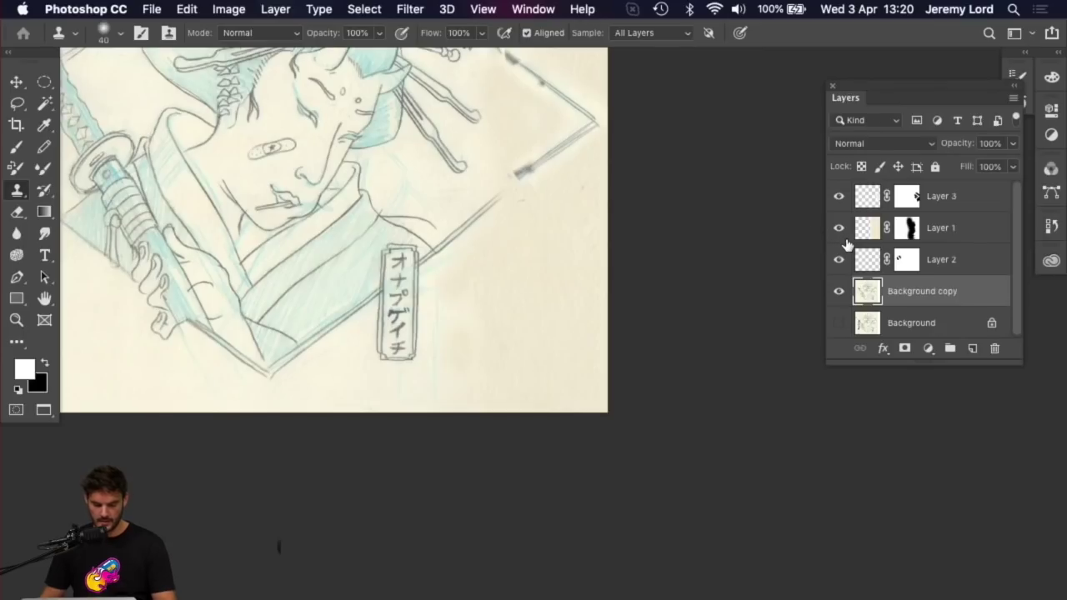
# Step: Try cloning from the lower-right frame line on Background copy with Layer 1 temporarily hidden, and undo the strokes
pyautogui.click(839, 227)
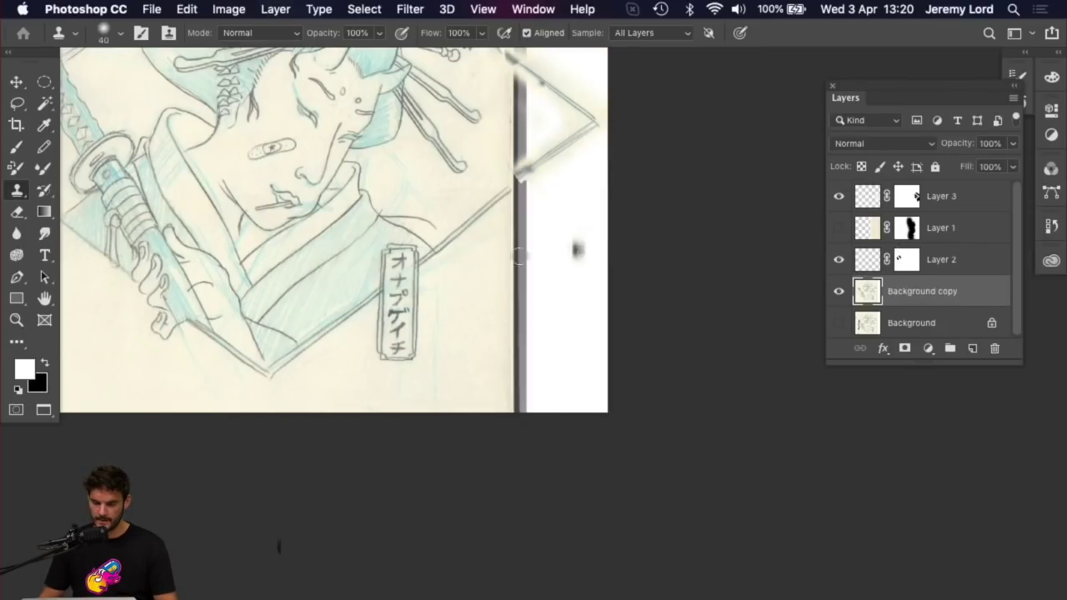
pyautogui.keyDown('alt'); pyautogui.click(459, 231); pyautogui.keyUp('alt')
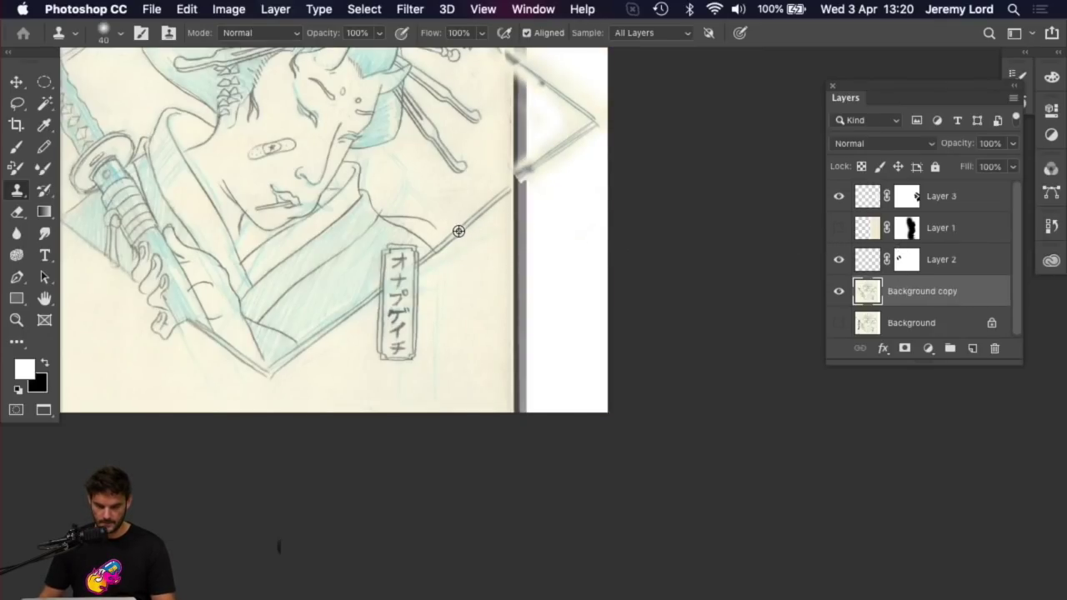
pyautogui.moveTo(484, 316)
pyautogui.mouseDown()
pyautogui.moveTo(552, 257)
pyautogui.moveTo(443, 350)
pyautogui.moveTo(460, 342)
pyautogui.mouseUp()
pyautogui.press('super+z')
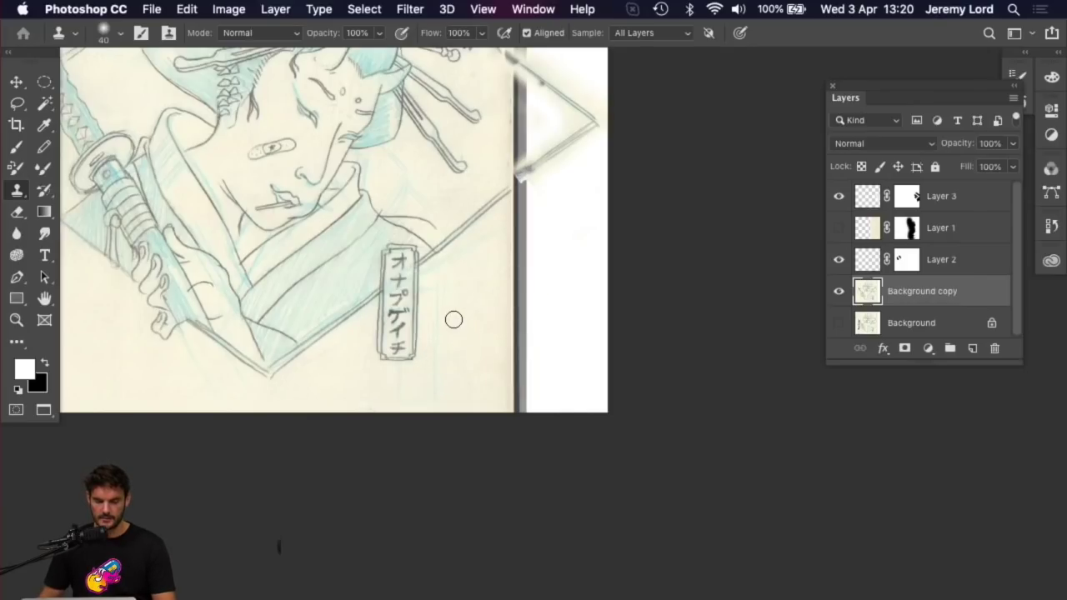
pyautogui.press('super+z')
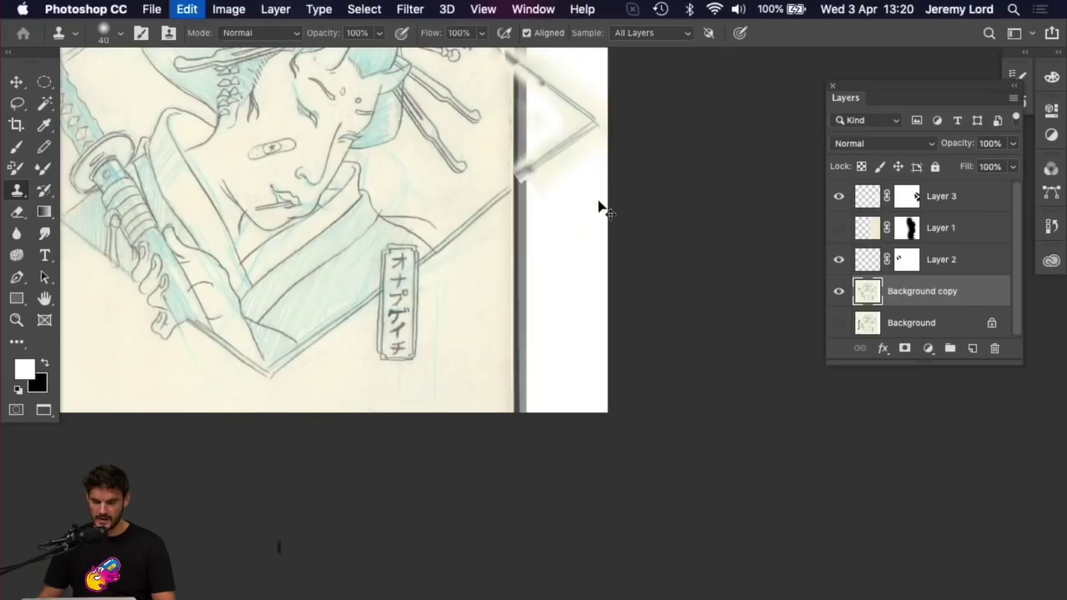
pyautogui.click(837, 228)
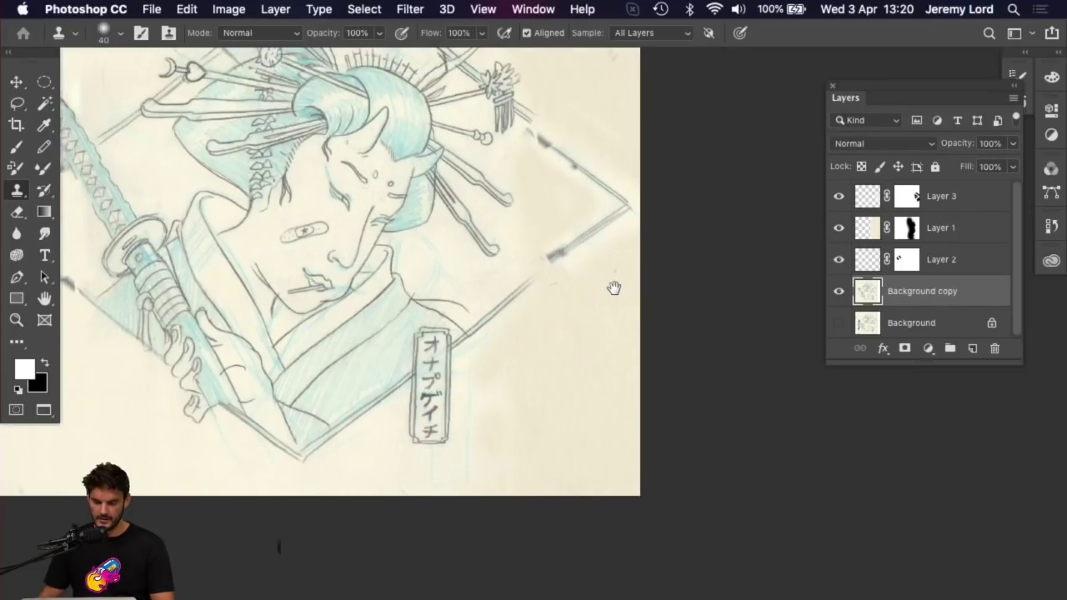
pyautogui.scroll(5, 642, 258)
pyautogui.hscroll(-2, 642, 258)
pyautogui.press('super+z')
pyautogui.press('super+z')
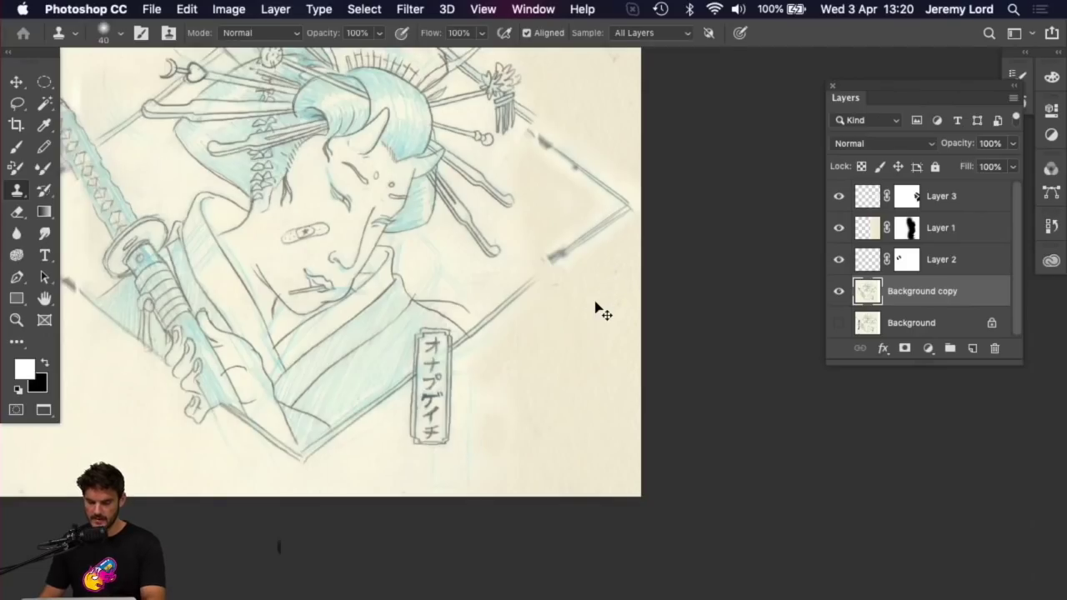
# Step: Duplicate Layer 3, Layer 1, Layer 2 and Background copy together and merge the duplicates into a single layer
pyautogui.press('super+equal')
pyautogui.press('super+equal')
pyautogui.moveTo(551, 267); pyautogui.dragTo(581, 316)
pyautogui.press('super+minus')
pyautogui.press('super+minus')
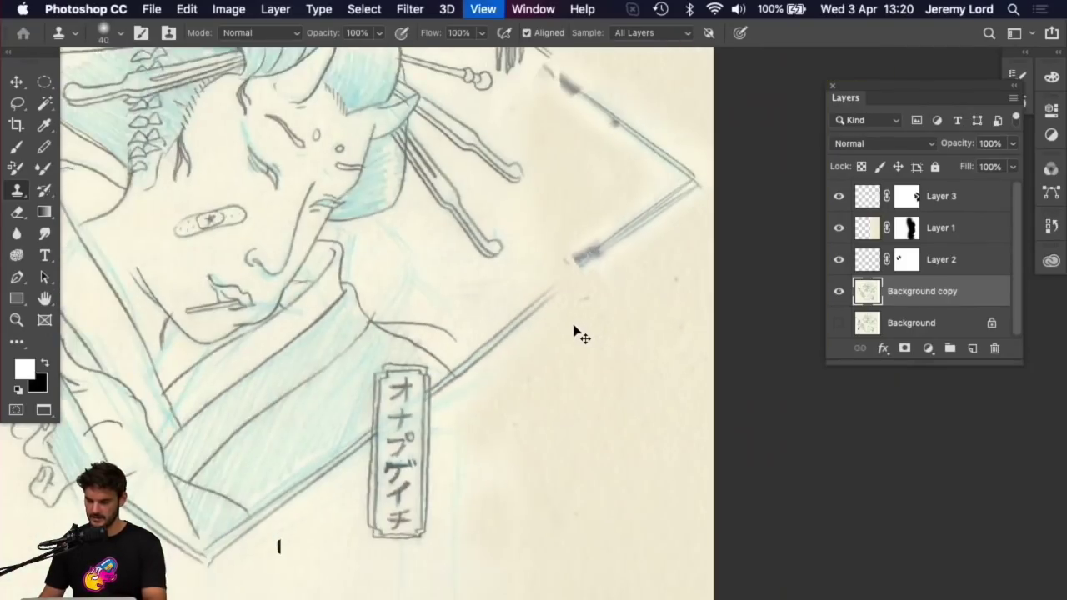
pyautogui.click(930, 196)
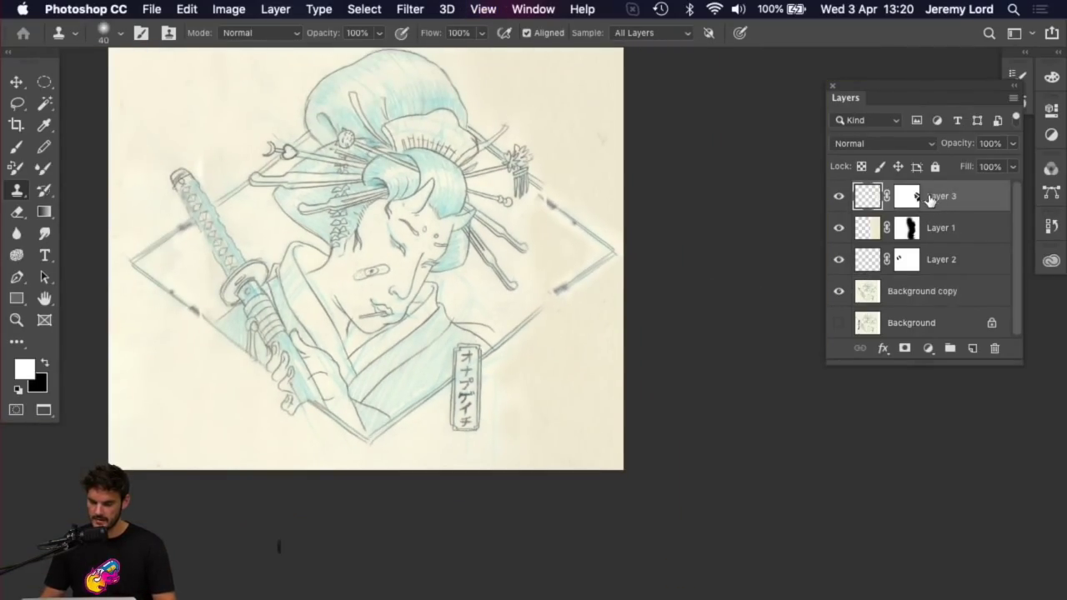
pyautogui.keyDown('shift'); pyautogui.click(931, 296); pyautogui.keyUp('shift')
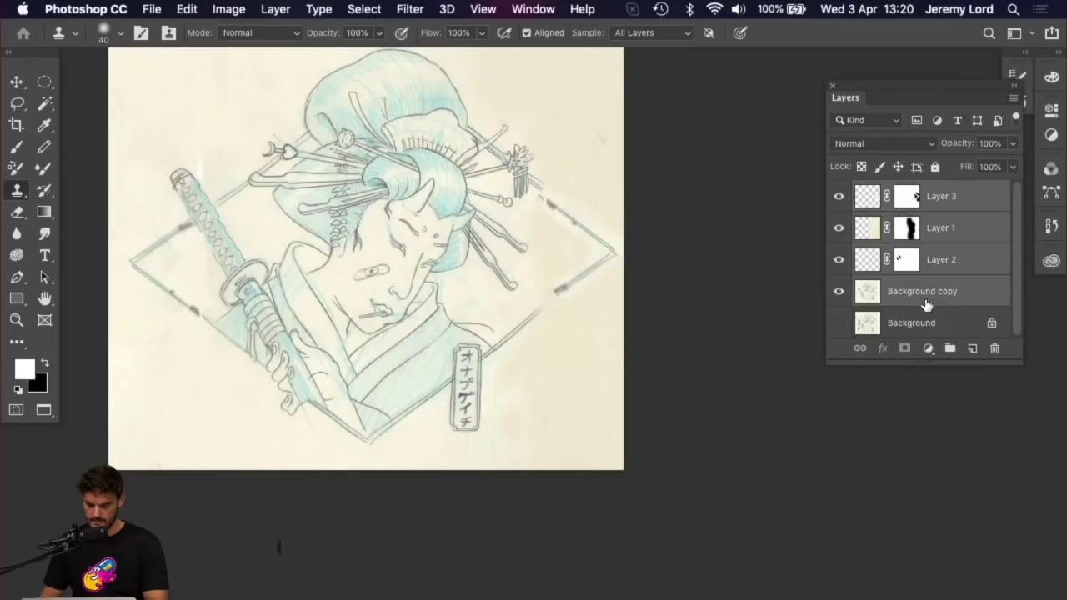
pyautogui.press('super+j')
pyautogui.press('super+e')
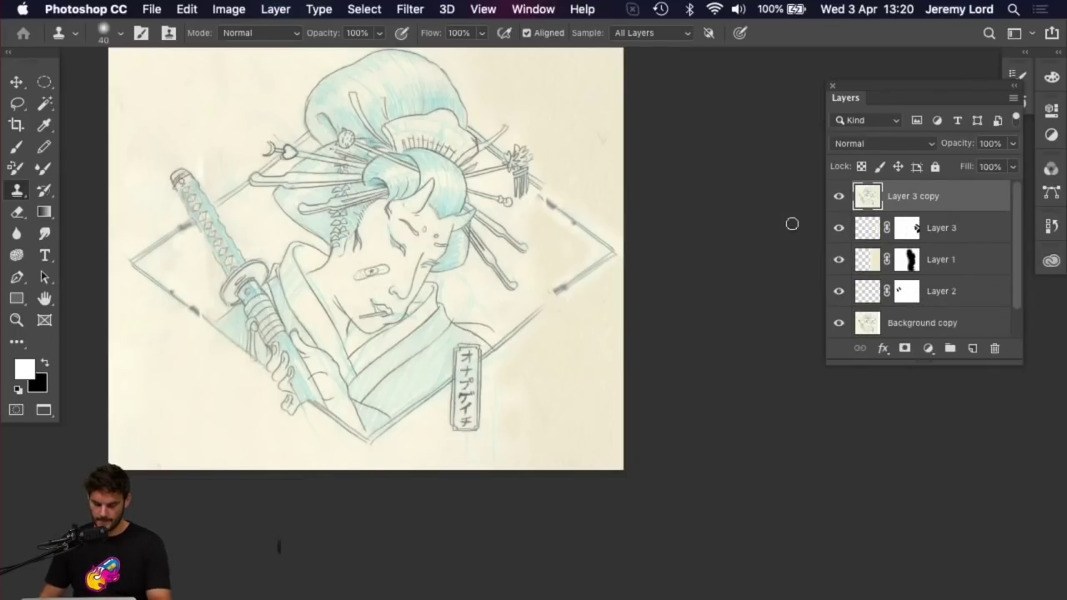
# Step: Clone the double frame line across the gap and dark smudge on the diamond's lower-right side of the merged layer
pyautogui.press('super+plus')
pyautogui.press('super+plus')
pyautogui.press('super+plus')
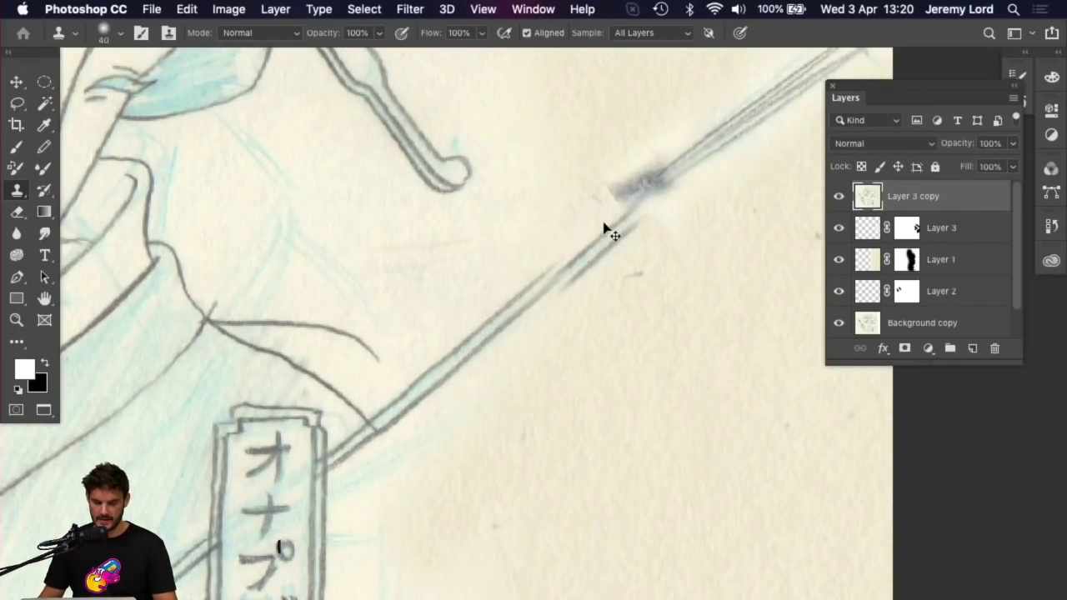
pyautogui.moveTo(608, 229)
pyautogui.mouseDown()
pyautogui.moveTo(556, 262)
pyautogui.moveTo(563, 239)
pyautogui.moveTo(508, 305)
pyautogui.mouseUp()
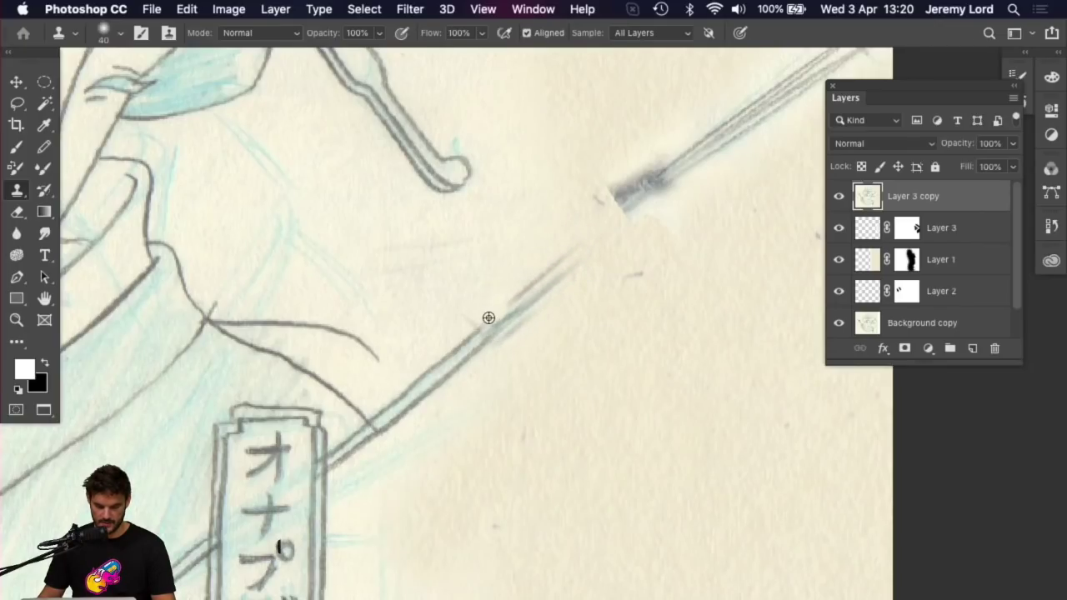
pyautogui.keyDown('alt'); pyautogui.click(475, 355); pyautogui.keyUp('alt')
pyautogui.moveTo(558, 269)
pyautogui.mouseDown()
pyautogui.moveTo(590, 247)
pyautogui.moveTo(592, 257)
pyautogui.moveTo(672, 179)
pyautogui.mouseUp()
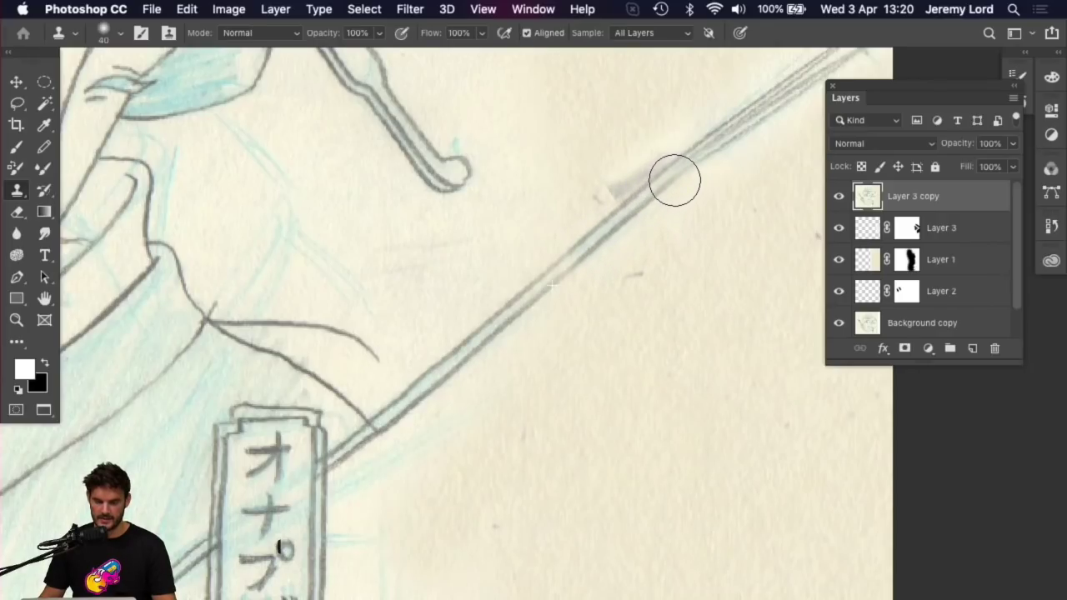
pyautogui.press('super+minus')
pyautogui.press('super+minus')
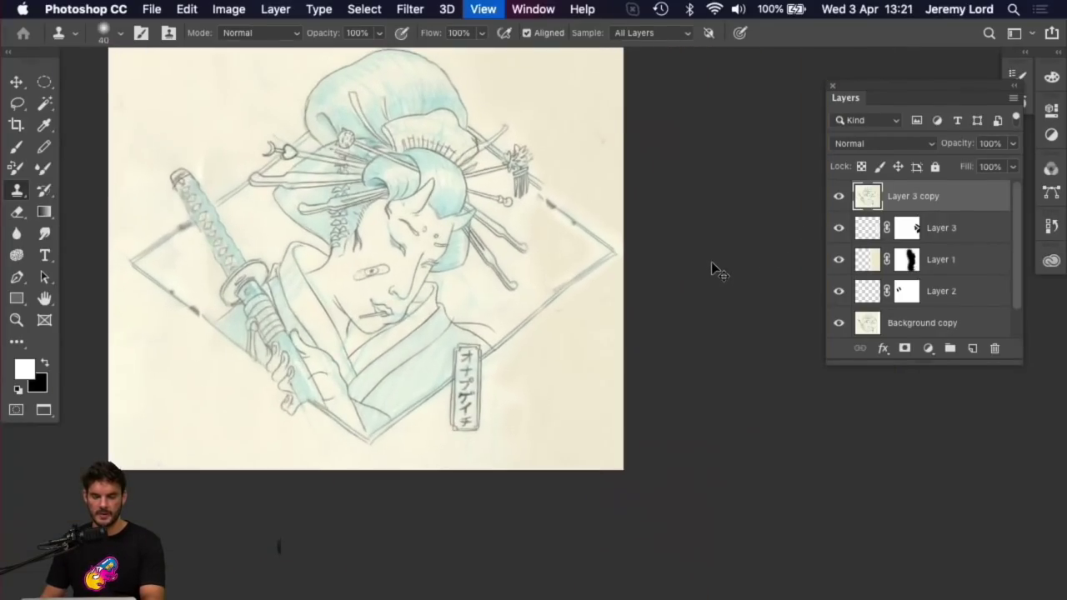
# Step: Try to clone clean frame line over the dark smudges on the diamond's upper-right side
pyautogui.press('super+plus')
pyautogui.press('super+plus')
pyautogui.moveTo(602, 203)
pyautogui.mouseDown()
pyautogui.moveTo(547, 253)
pyautogui.moveTo(514, 376)
pyautogui.mouseUp()
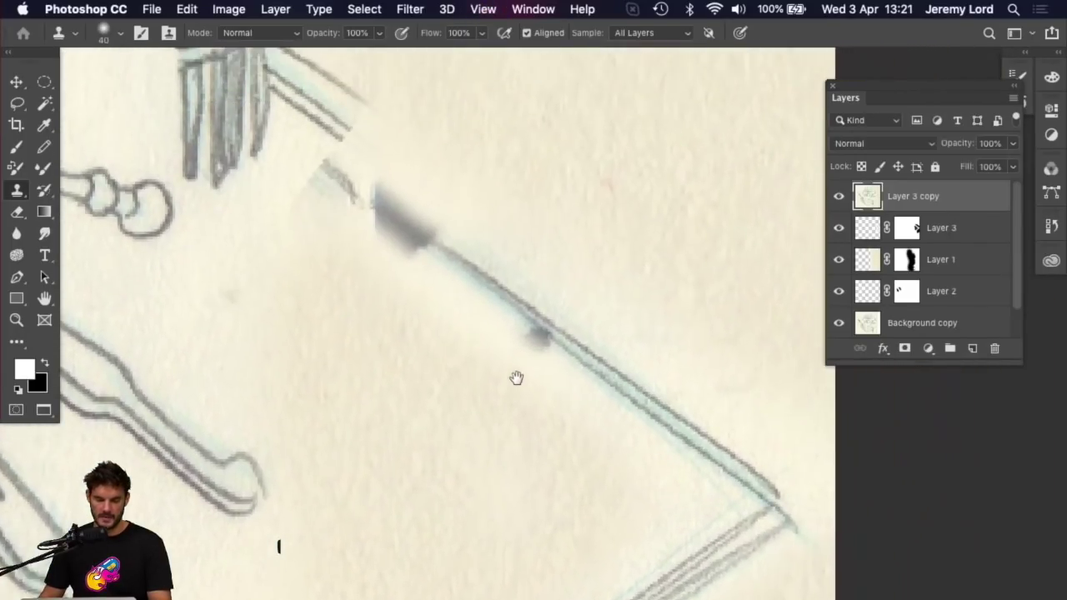
pyautogui.moveTo(606, 405); pyautogui.dragTo(409, 262)
pyautogui.press('super+z')
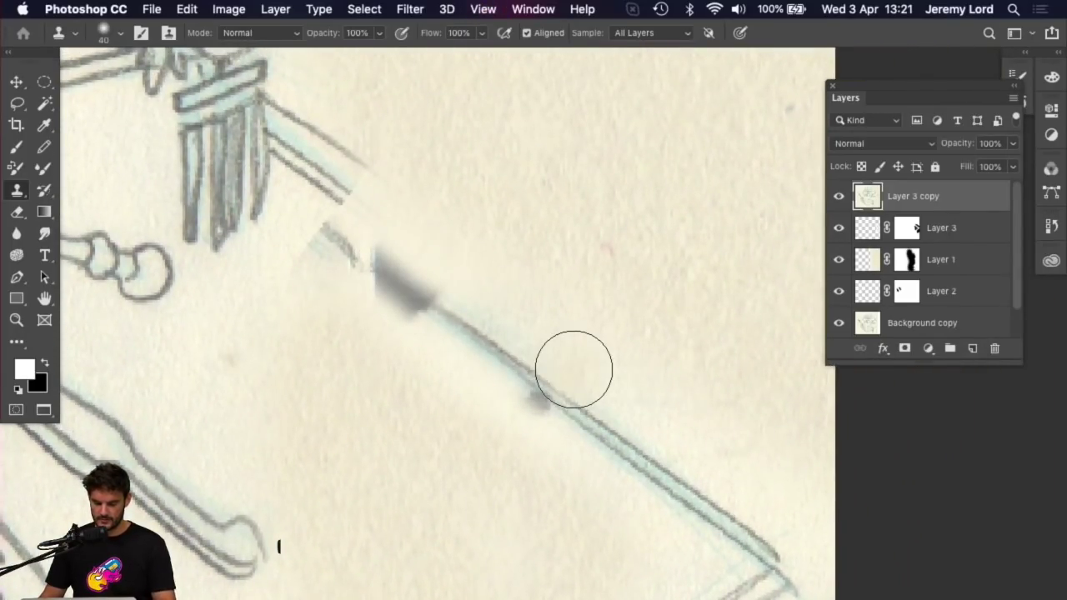
pyautogui.press('super+minus')
pyautogui.press('super+plus')
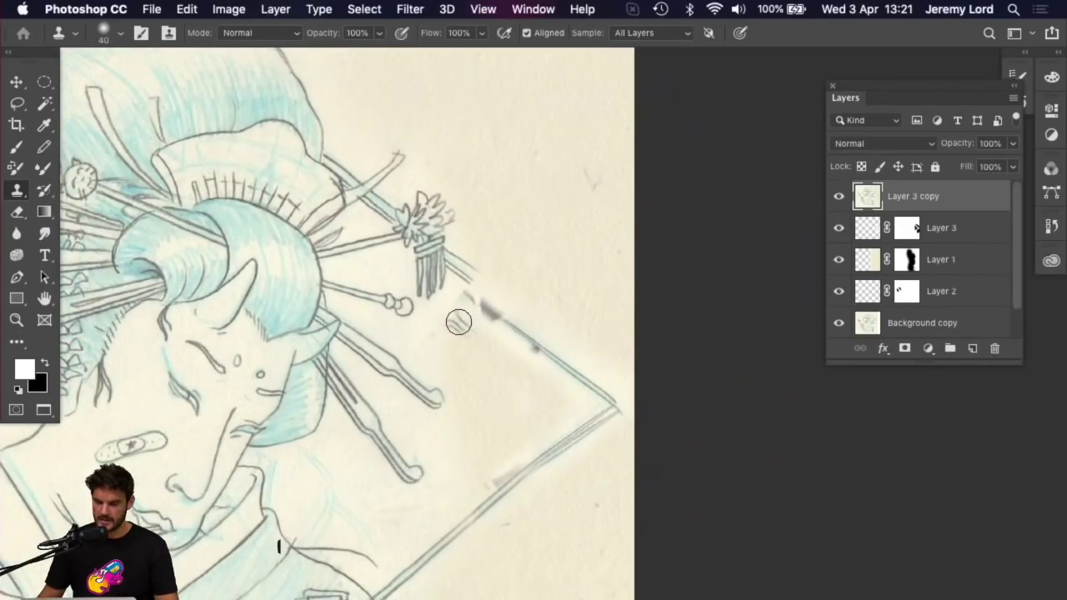
pyautogui.press('super+minus')
pyautogui.press('super+minus')
pyautogui.press('super+minus')
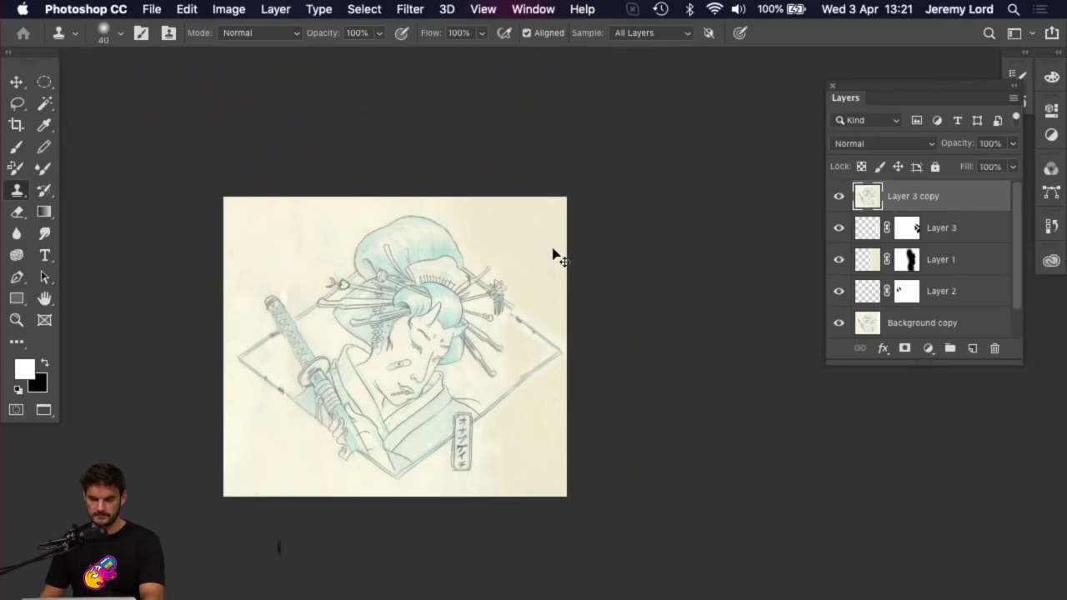
# Step: Preview final.psd and the original sketch scan in the WCC 1 folder in Finder for comparison, and switch back to Photoshop
pyautogui.press('super+plus')
pyautogui.press('super+plus')
pyautogui.press('super+minus')
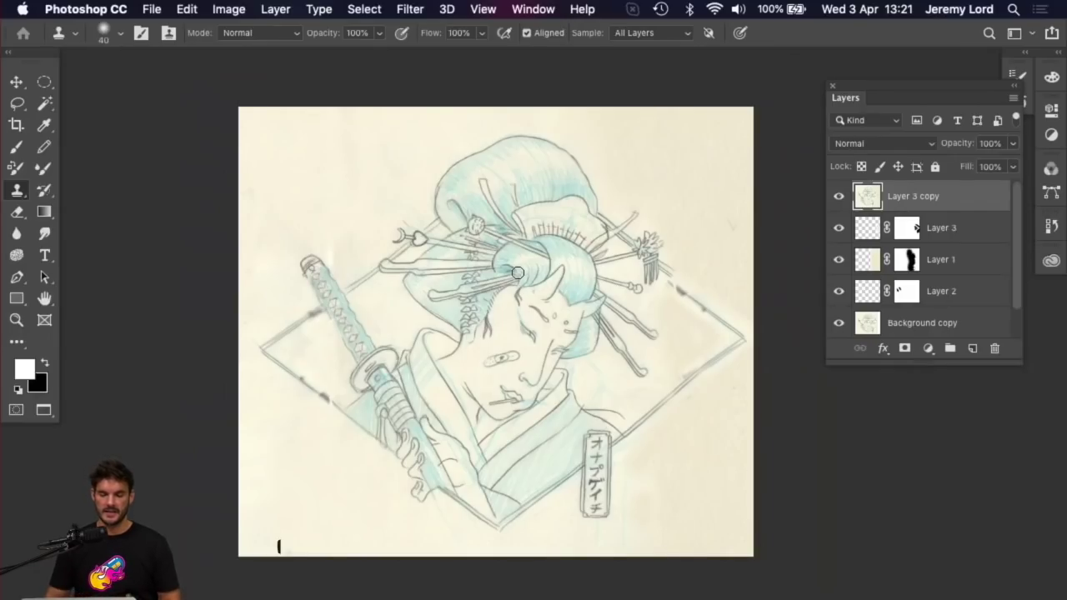
pyautogui.press('f')
pyautogui.press('f')
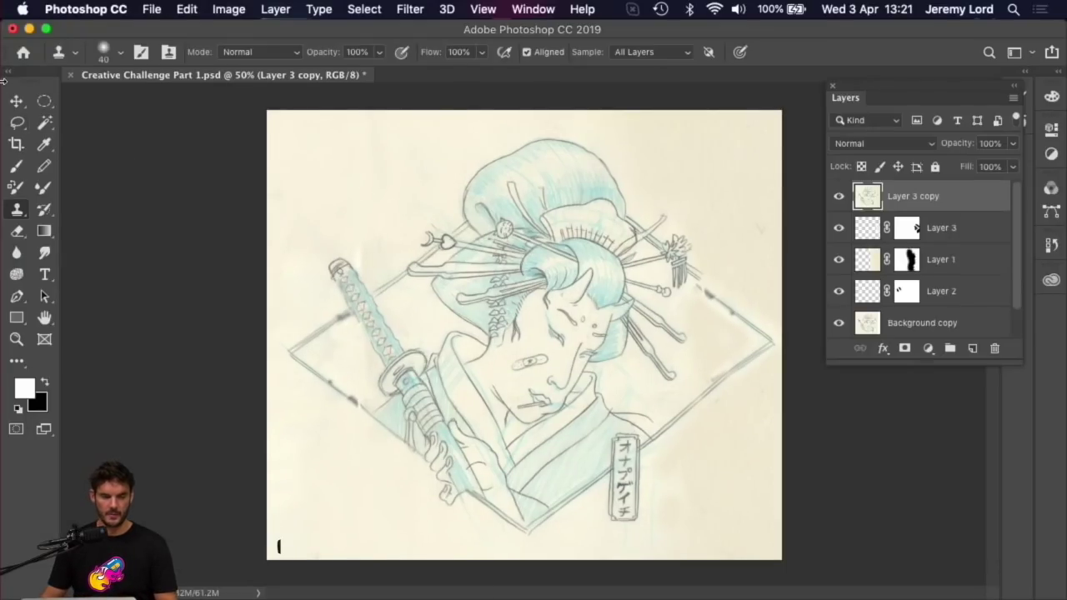
pyautogui.click(29, 30)
pyautogui.click(637, 213)
pyautogui.press('space')
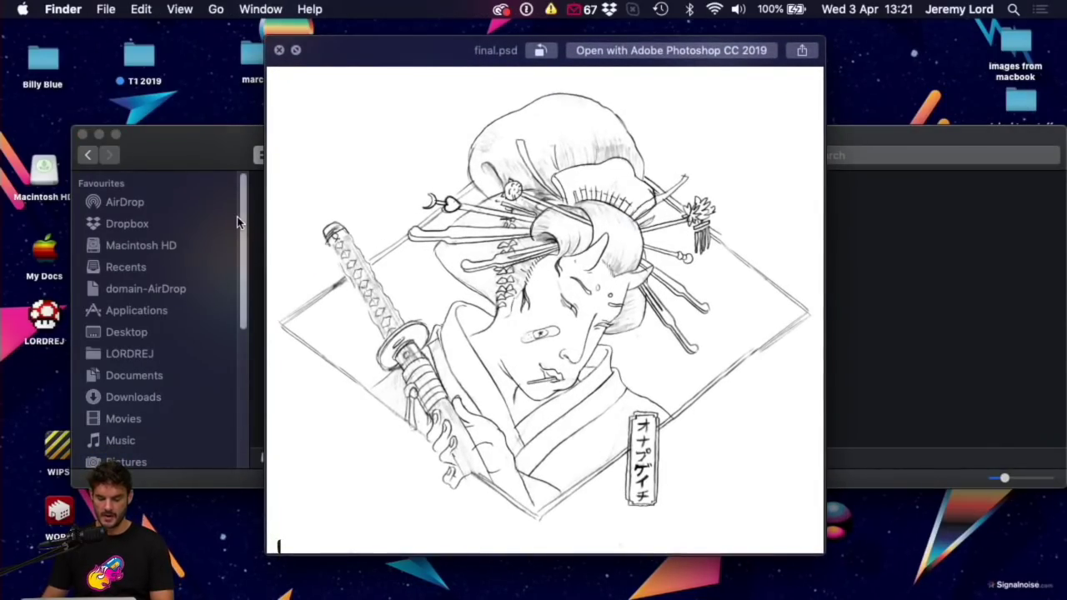
pyautogui.press('Left')
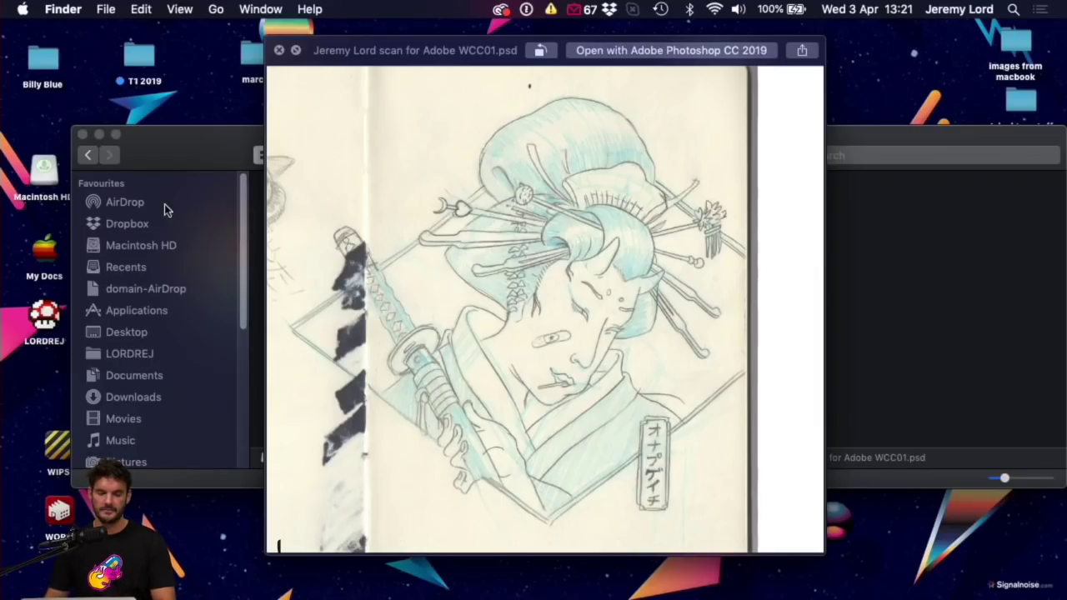
pyautogui.press('space')
pyautogui.click(538, 279)
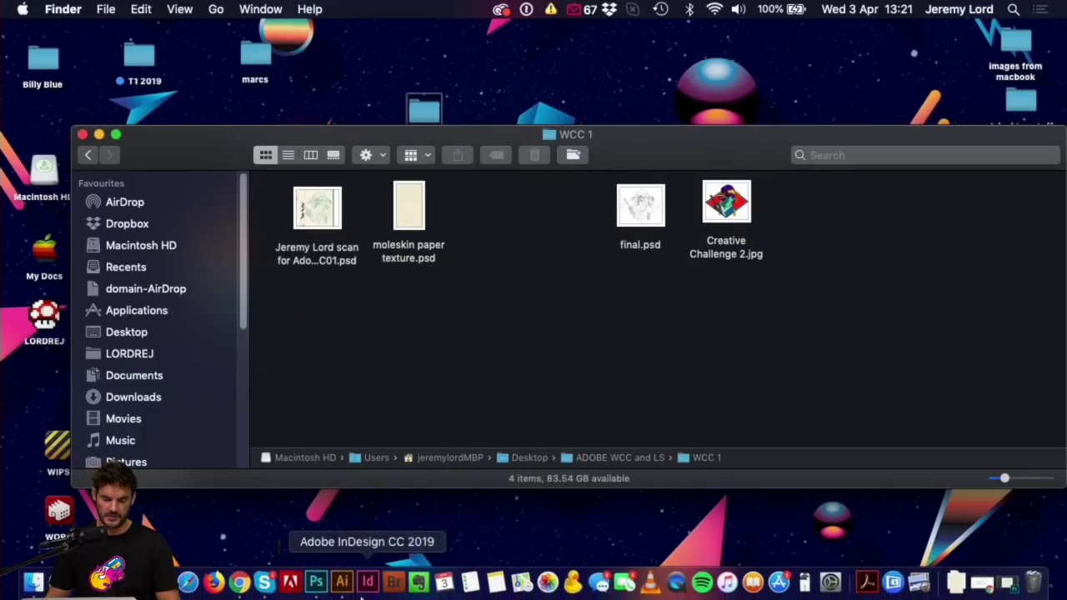
pyautogui.click(324, 581)
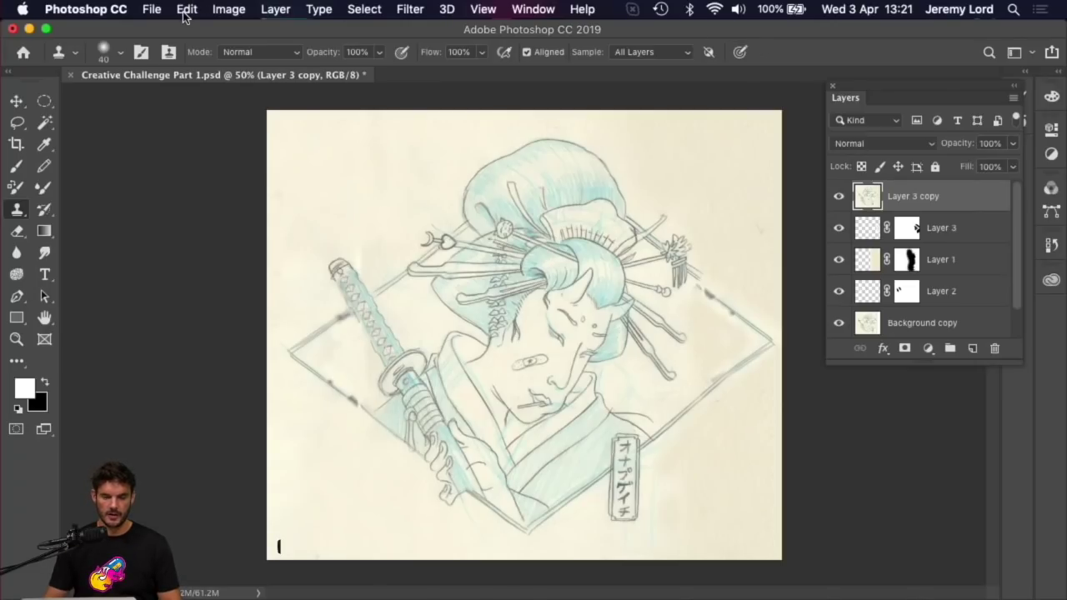
pyautogui.click(229, 11)
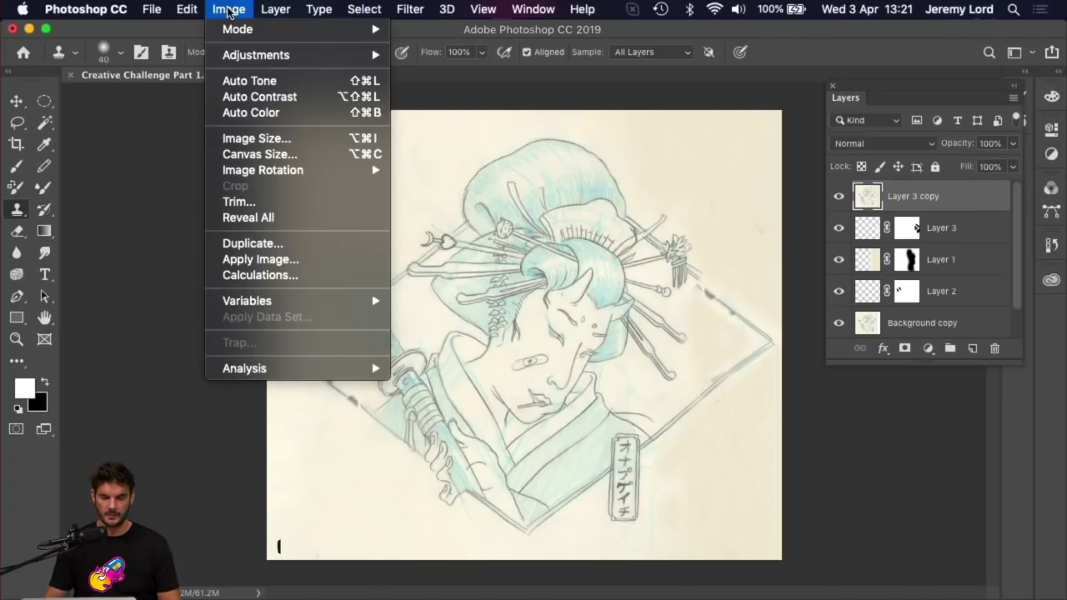
pyautogui.moveTo(321, 27)
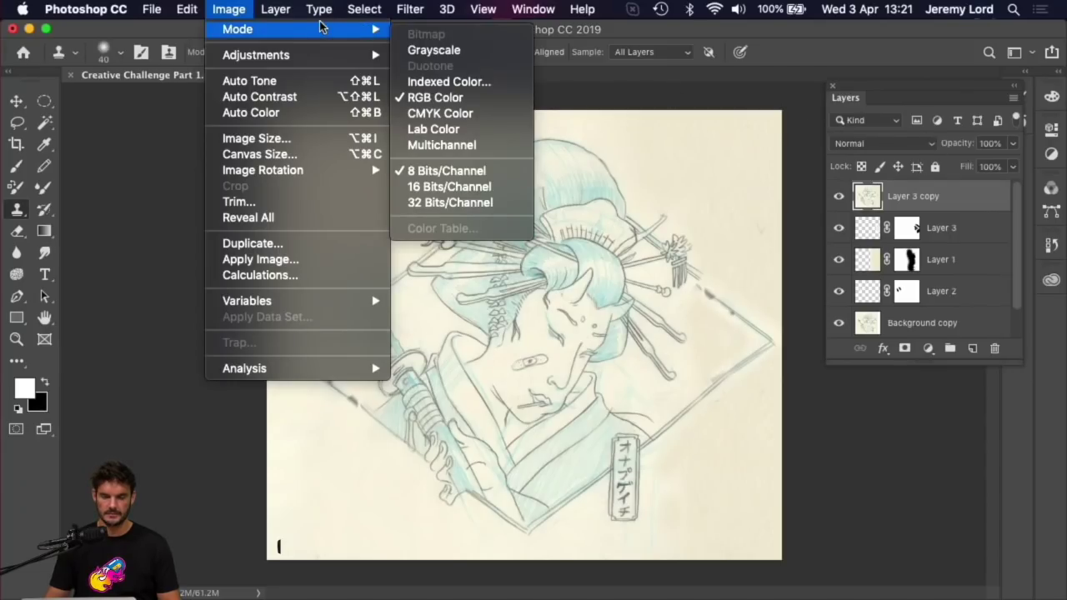
pyautogui.click(667, 91)
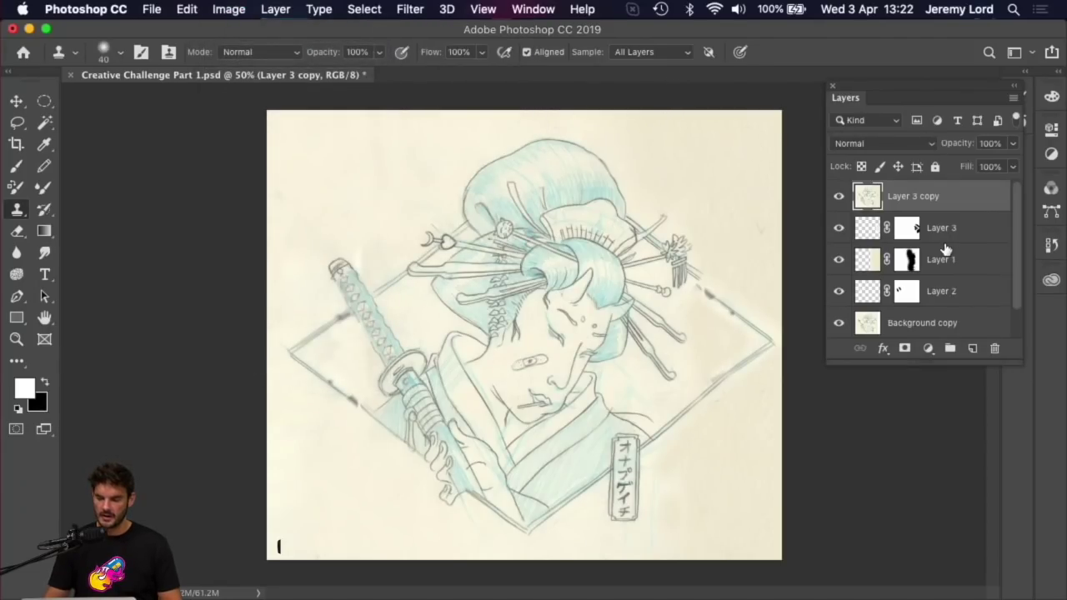
# Step: Hide all four layers from Layer 3 down to Background copy and show them again
pyautogui.moveTo(838, 229); pyautogui.dragTo(849, 329)
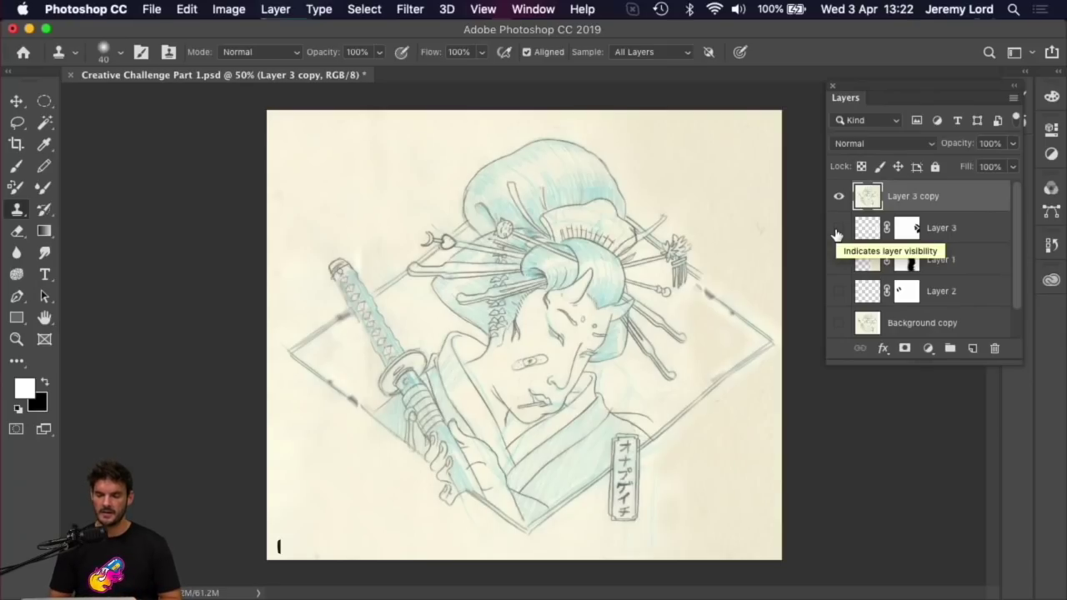
pyautogui.moveTo(837, 233); pyautogui.dragTo(841, 325)
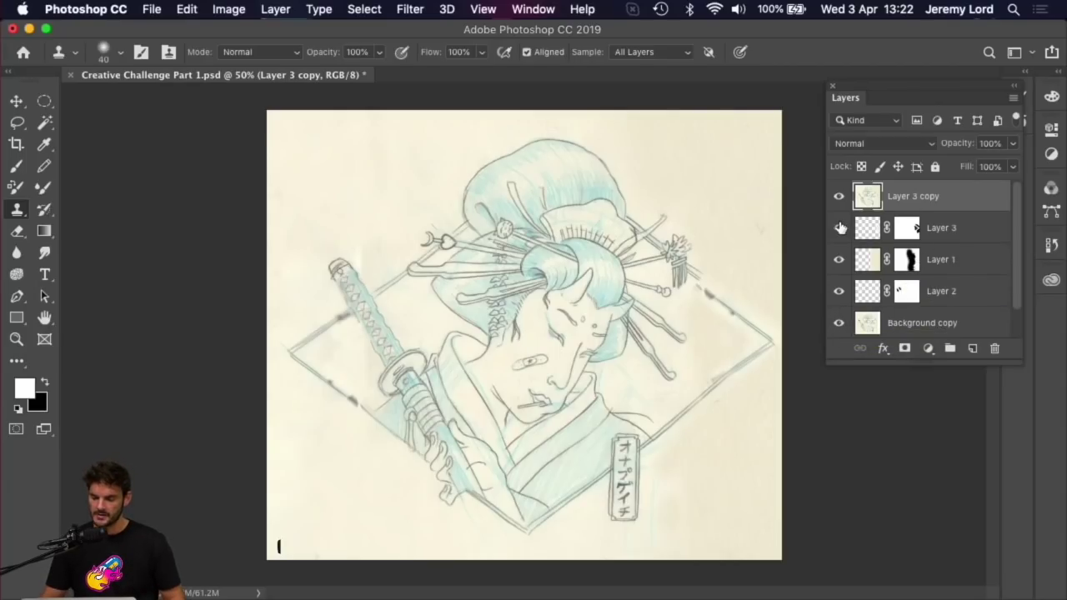
# Step: Merge duplicates of Layer 3, Layer 1, Layer 2 and Background copy into one layer, and delete that merged layer
pyautogui.click(939, 227)
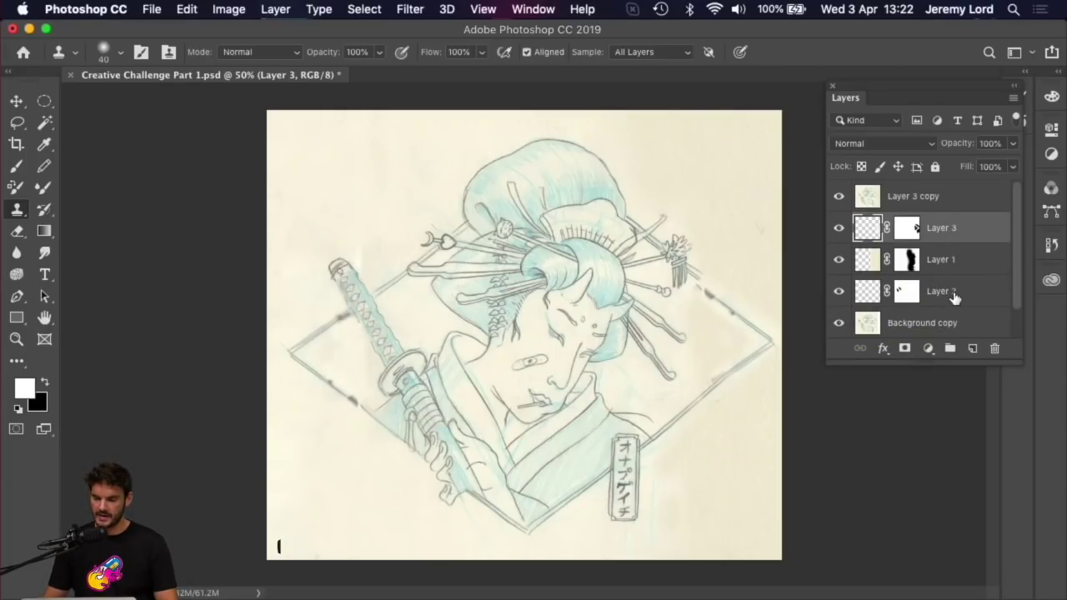
pyautogui.keyDown('shift'); pyautogui.click(948, 331); pyautogui.keyUp('shift')
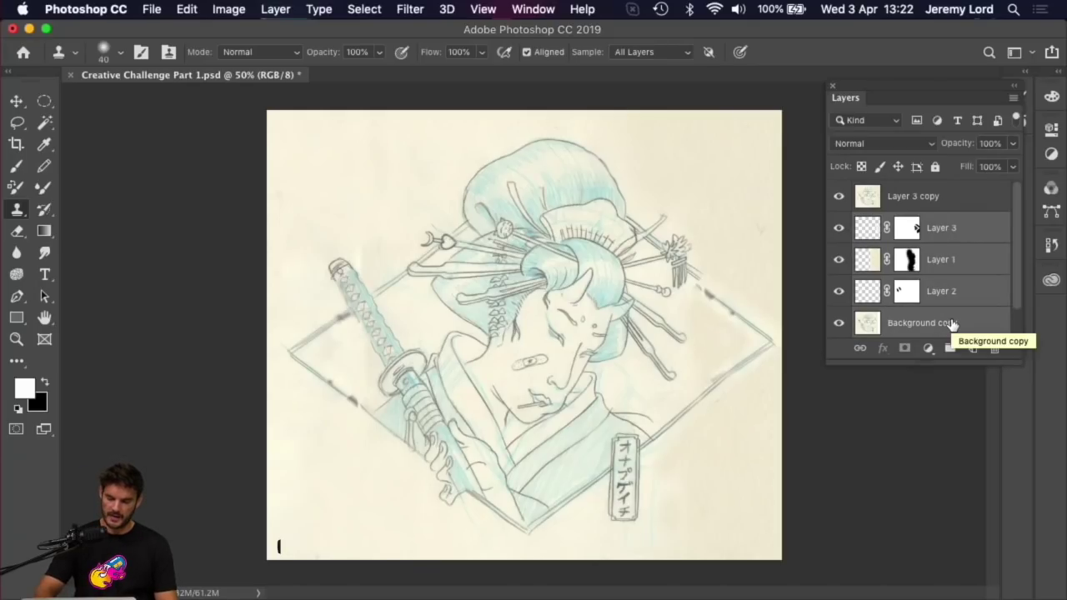
pyautogui.press('super+j')
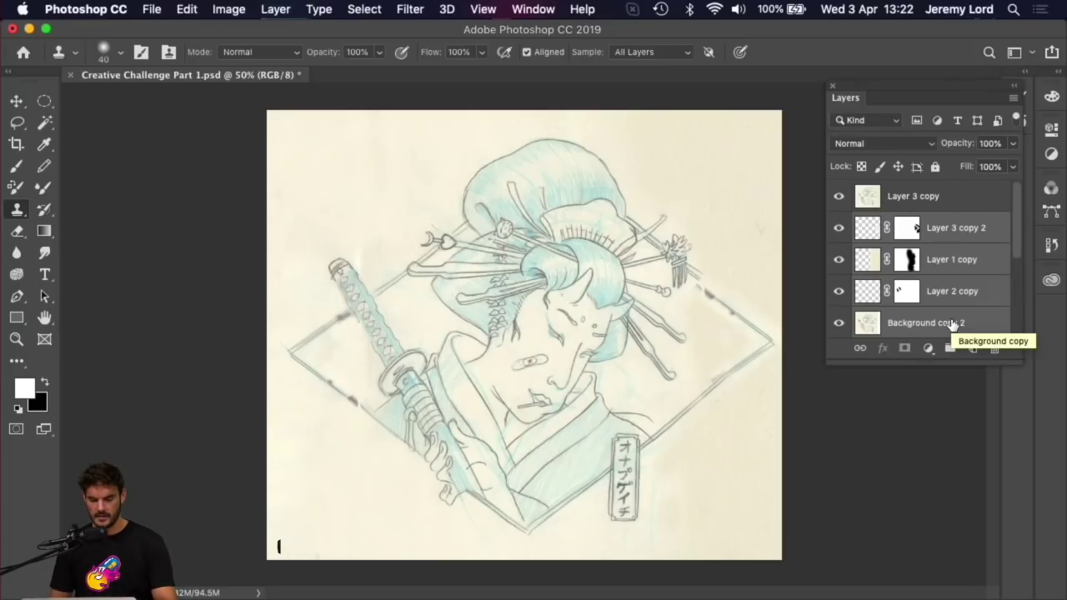
pyautogui.press('super+e')
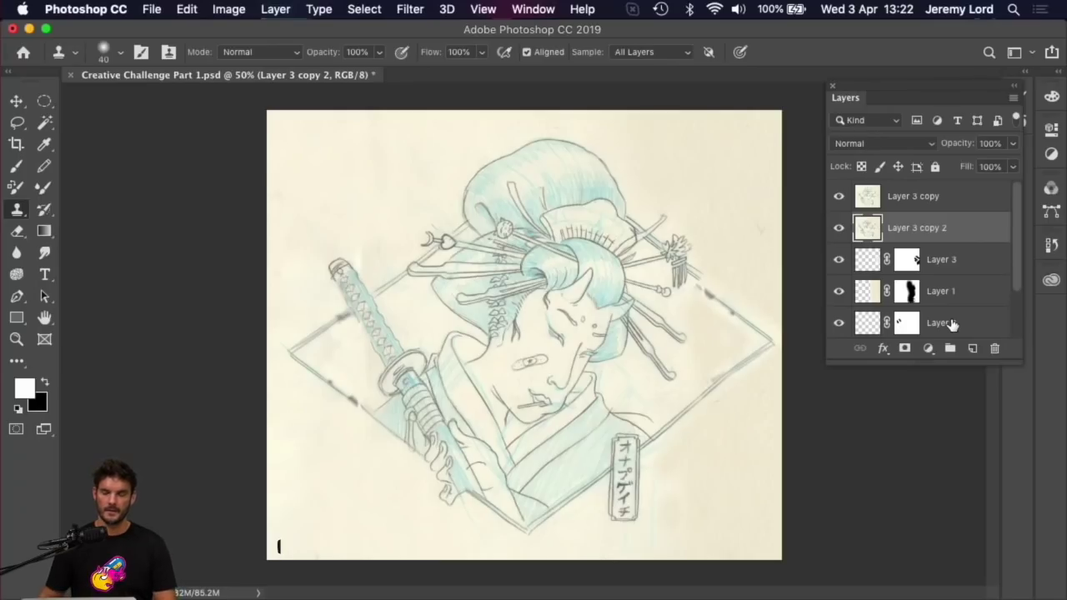
pyautogui.click(838, 228)
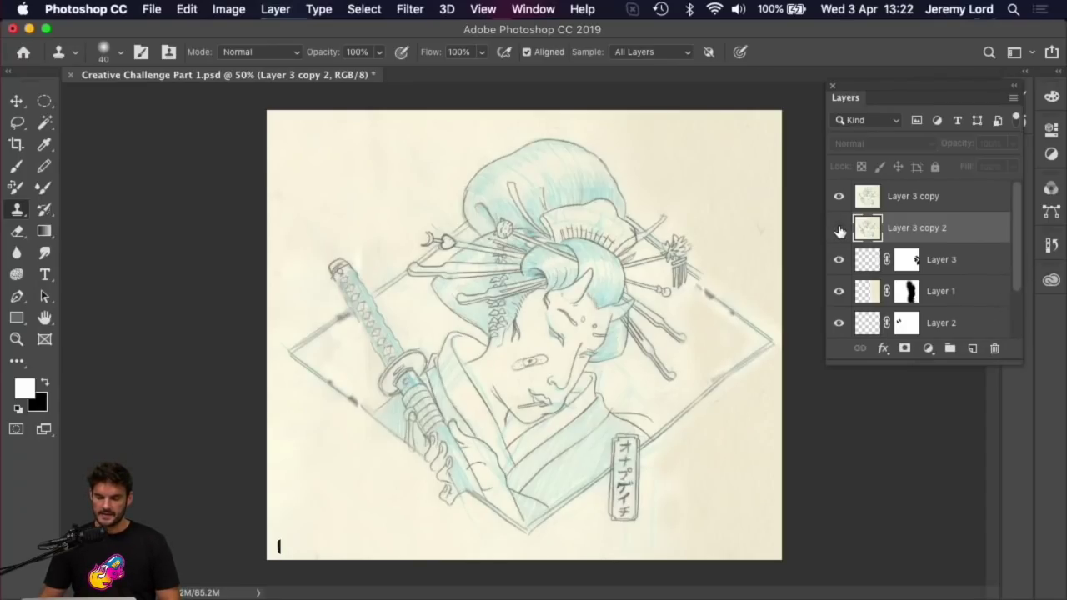
pyautogui.click(839, 228)
pyautogui.press('Delete')
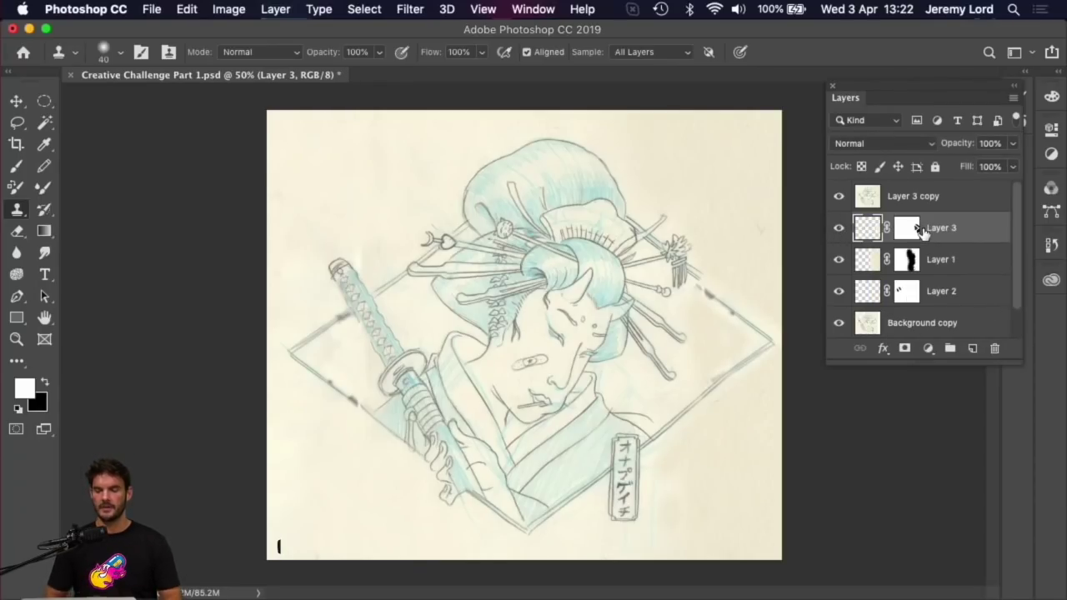
# Step: Select Layer 3 copy, compare the sketch with it hidden and shown, and display the document in full-screen mode
pyautogui.click(918, 197)
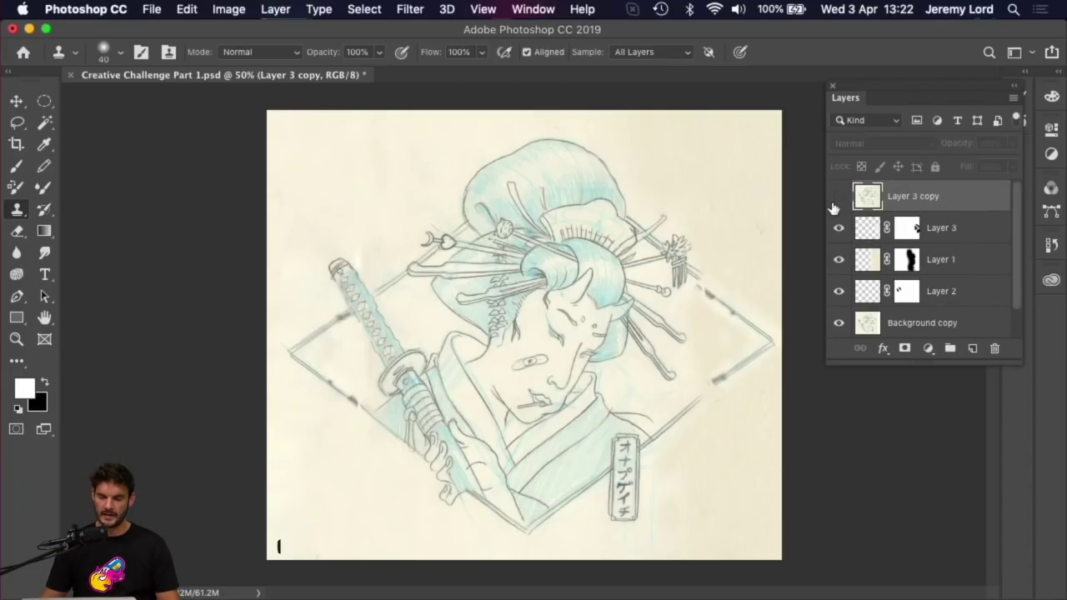
pyautogui.press('super+equal')
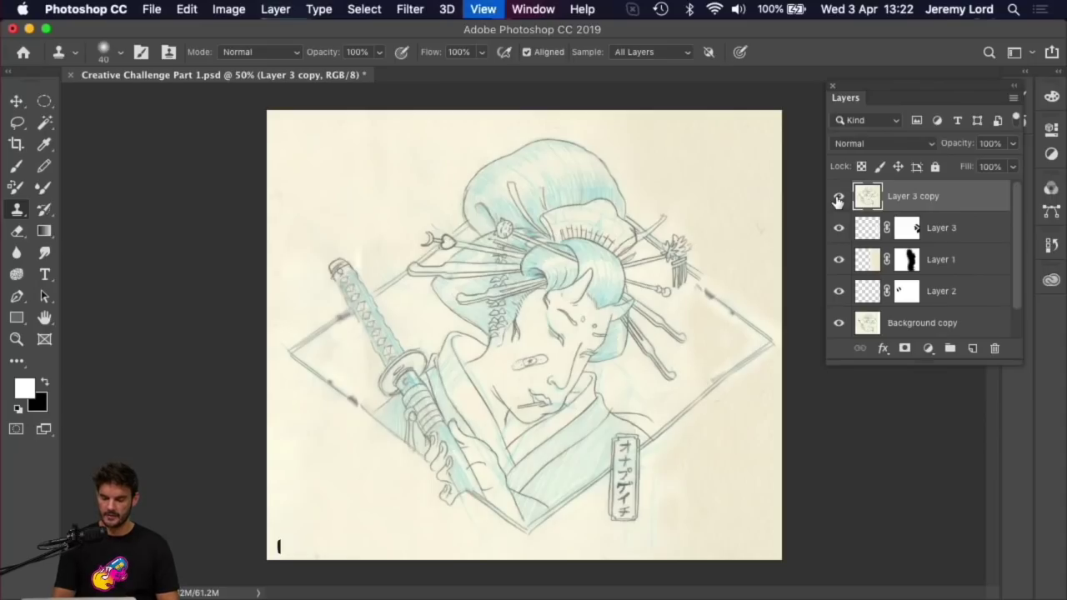
pyautogui.press('f')
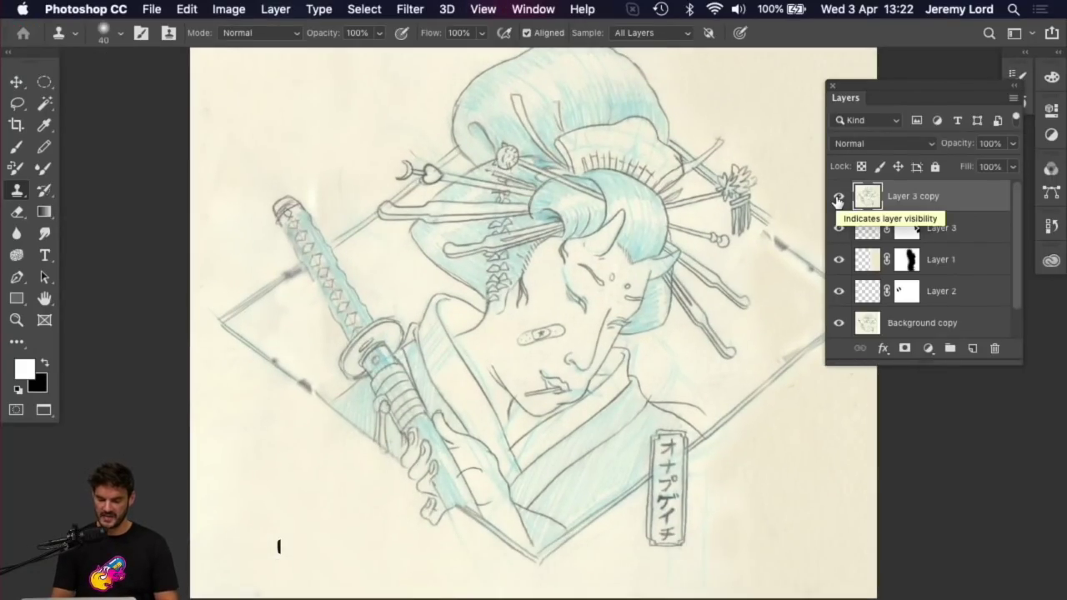
pyautogui.press('super+minus')
pyautogui.press('super+equal')
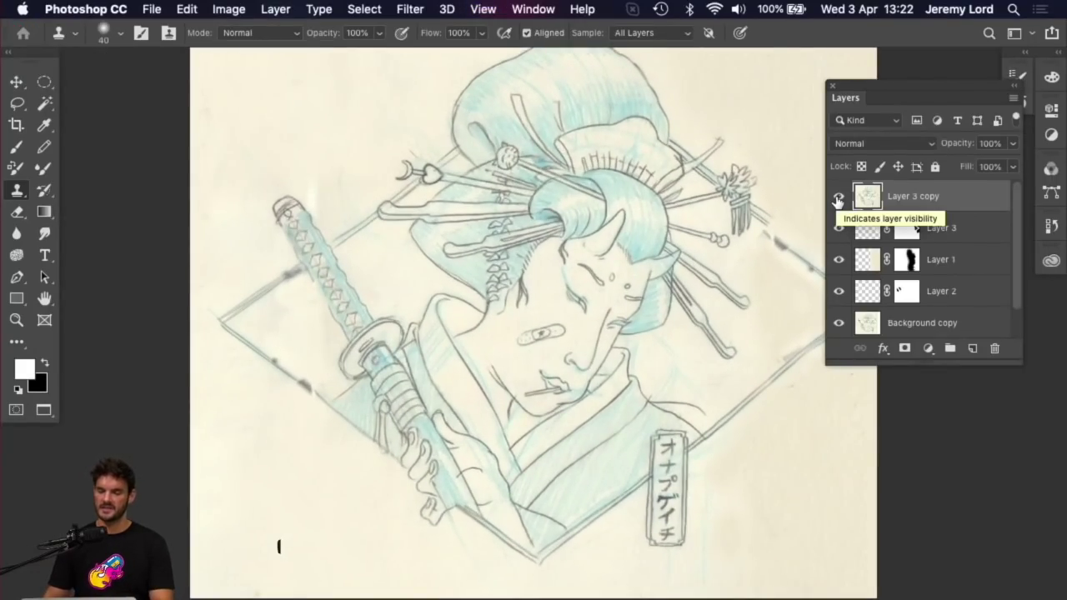
pyautogui.scroll(2, 642, 218)
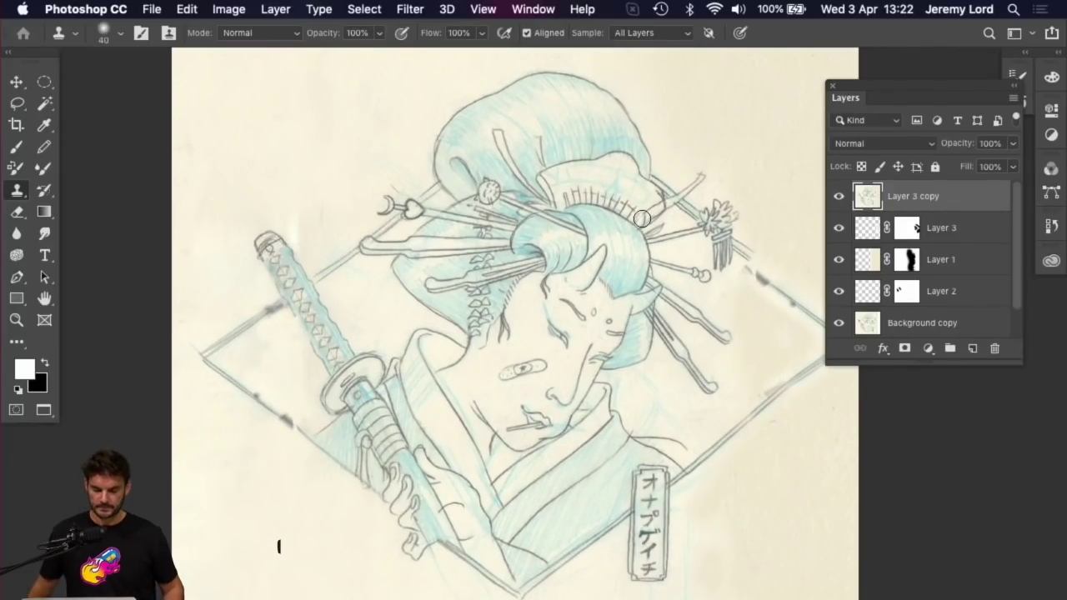
pyautogui.press('super+minus')
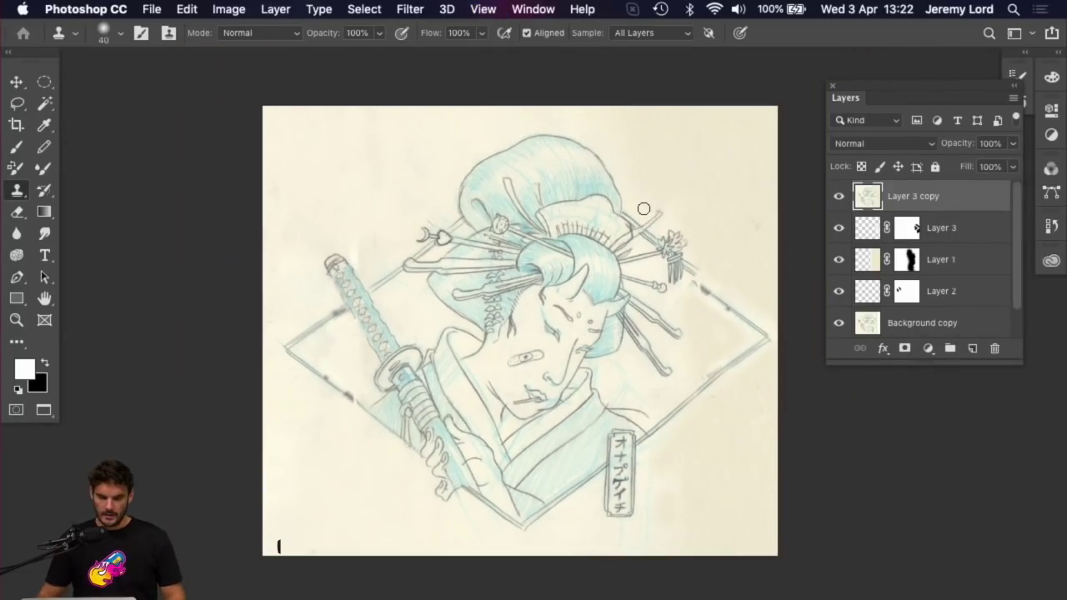
# Step: Try a direct Levels adjustment on Layer 3 copy with the midtones at 1.91, and undo it
pyautogui.click(186, 9)
pyautogui.moveTo(232, 15)
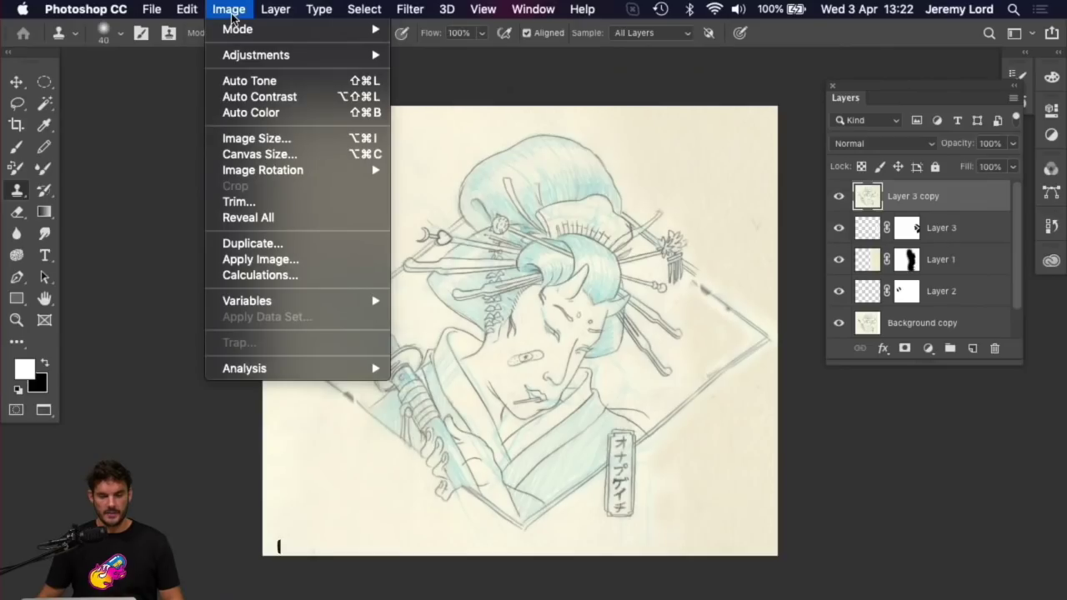
pyautogui.moveTo(250, 53)
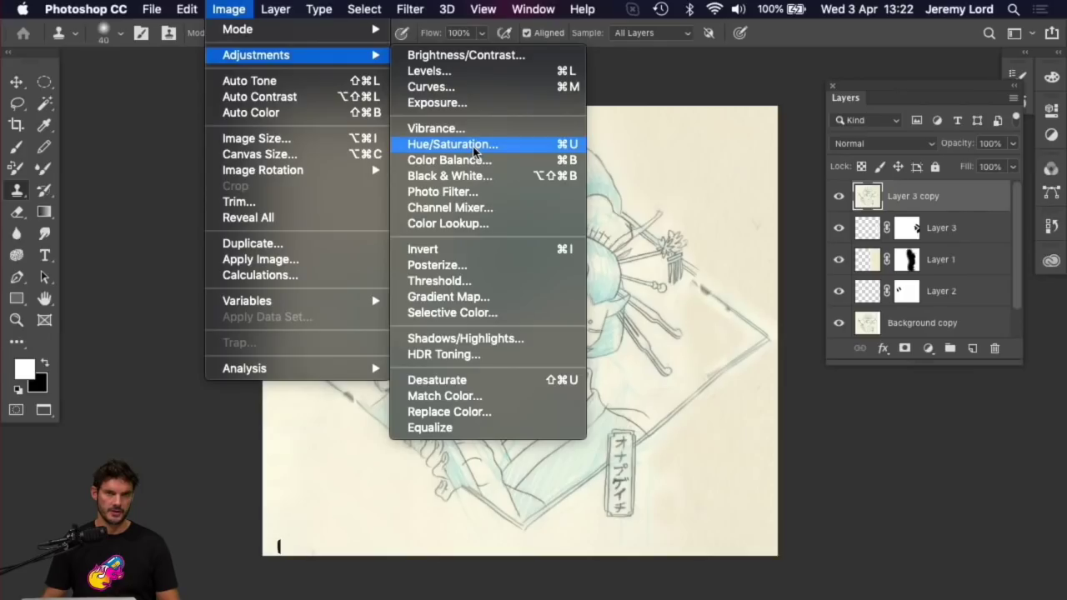
pyautogui.click(473, 76)
pyautogui.moveTo(523, 104); pyautogui.dragTo(888, 52)
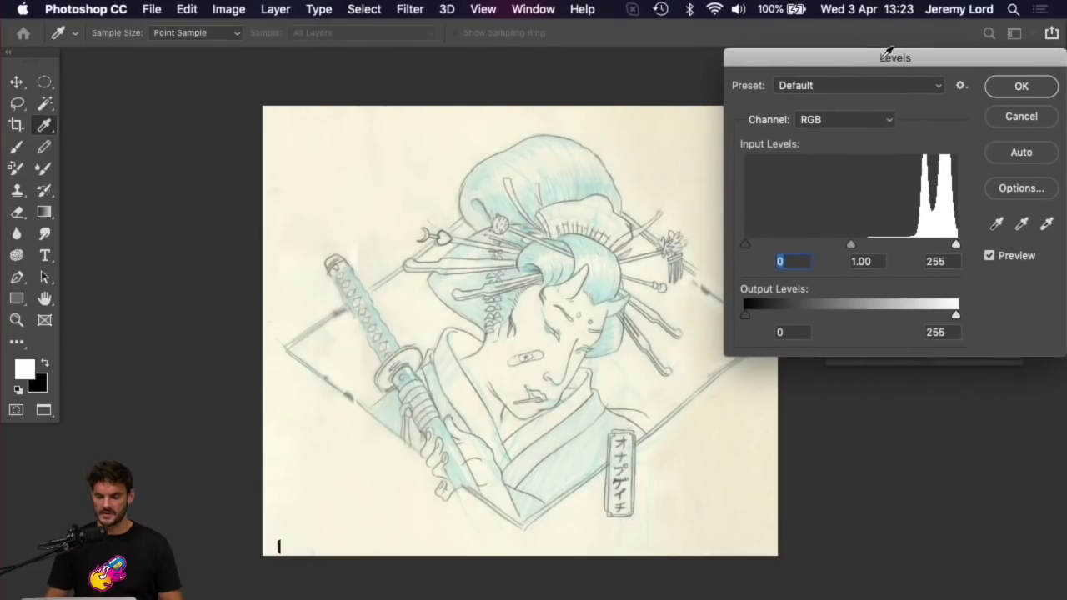
pyautogui.moveTo(850, 244)
pyautogui.mouseDown()
pyautogui.moveTo(905, 246)
pyautogui.moveTo(828, 254)
pyautogui.moveTo(874, 245)
pyautogui.moveTo(801, 243)
pyautogui.mouseUp()
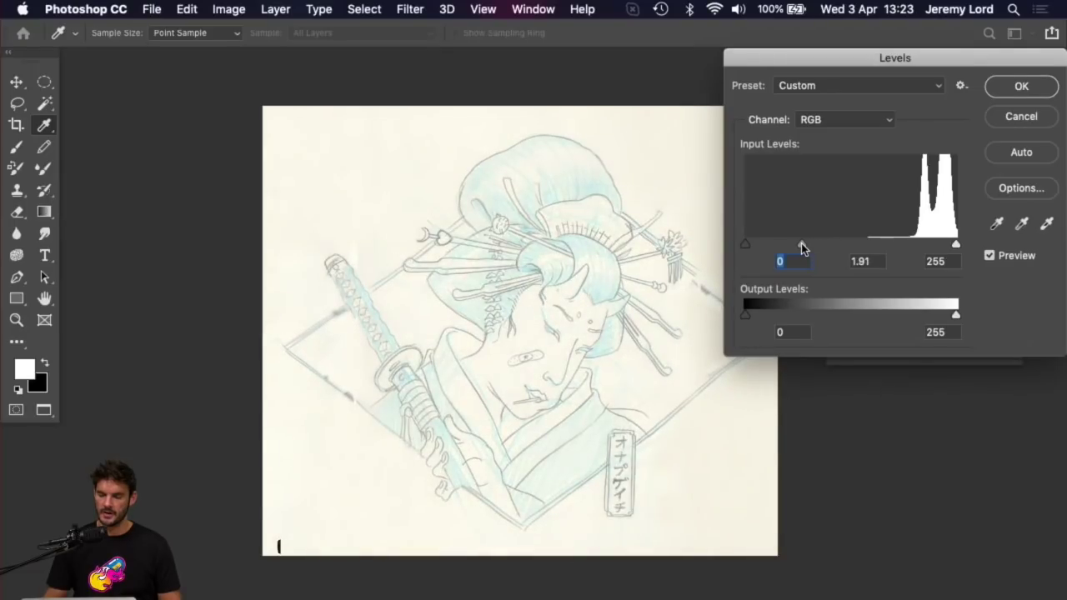
pyautogui.click(1017, 87)
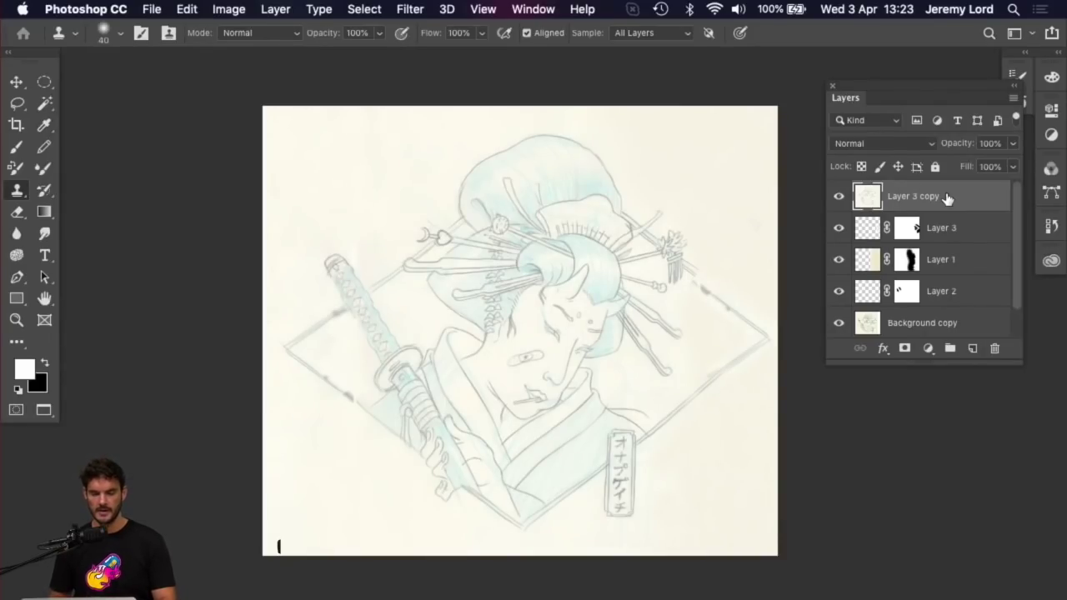
pyautogui.press('super+z')
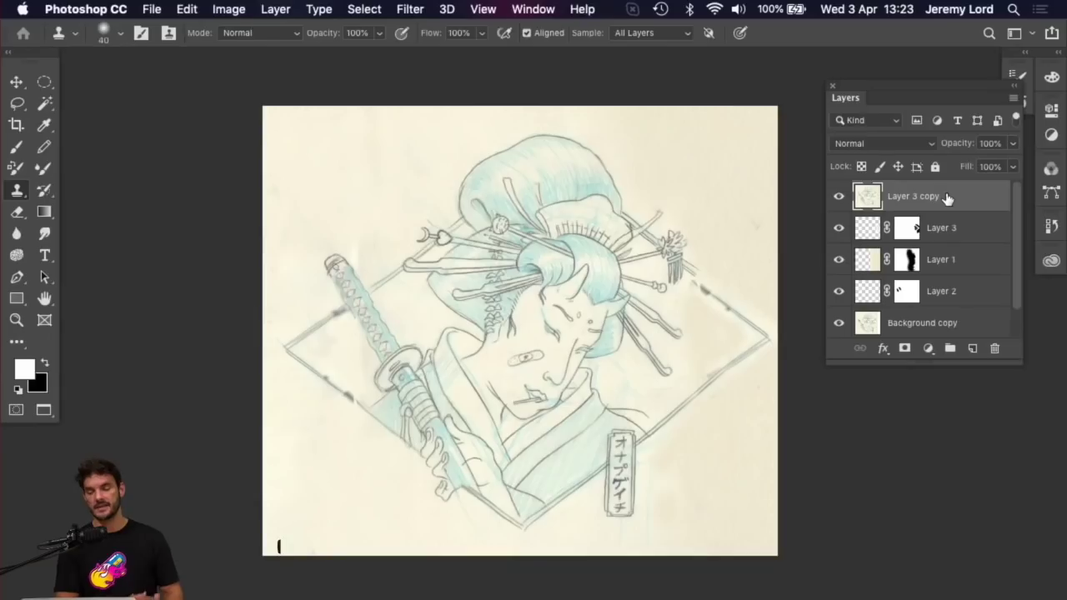
# Step: Add a Levels adjustment layer above Layer 3 copy and set its midtone input level to 1.03
pyautogui.click(928, 350)
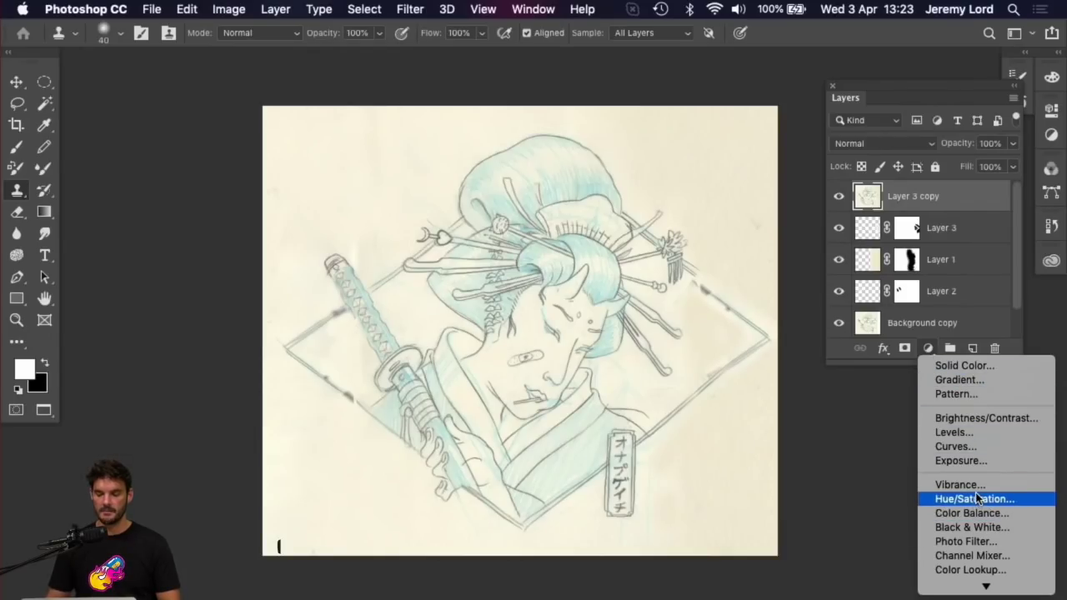
pyautogui.scroll(-3, 975, 493)
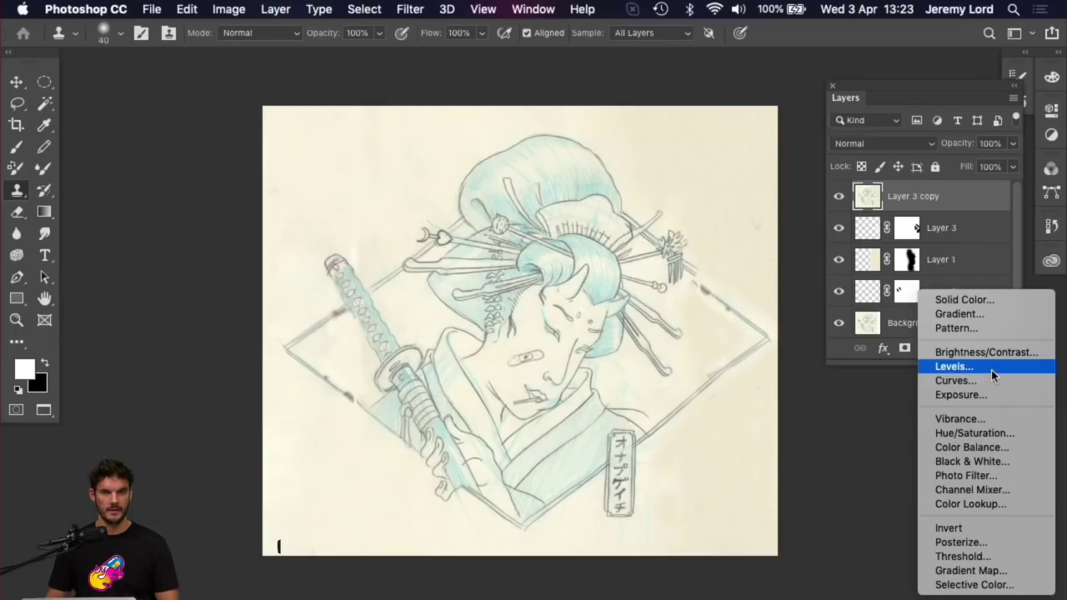
pyautogui.click(991, 368)
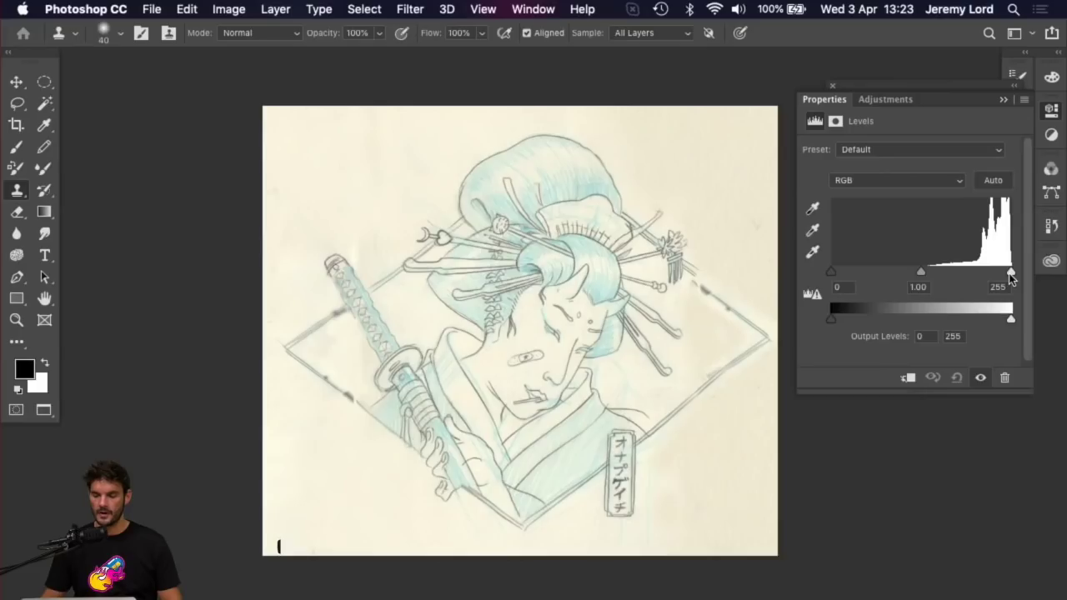
pyautogui.moveTo(1011, 273)
pyautogui.mouseDown()
pyautogui.moveTo(891, 267)
pyautogui.moveTo(1021, 277)
pyautogui.mouseUp()
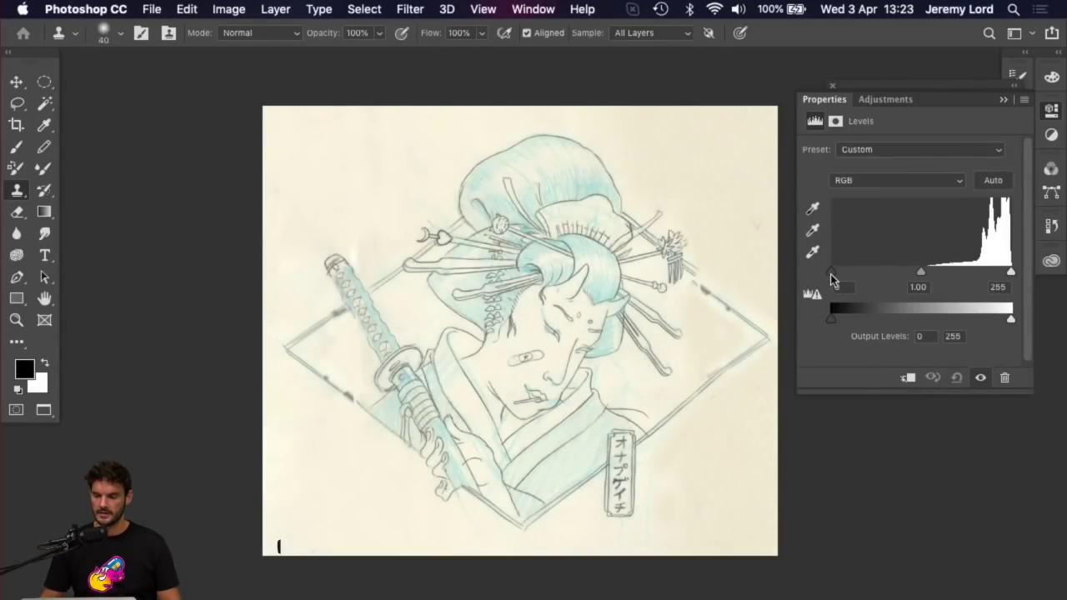
pyautogui.moveTo(832, 274)
pyautogui.mouseDown()
pyautogui.moveTo(962, 272)
pyautogui.moveTo(832, 272)
pyautogui.mouseUp()
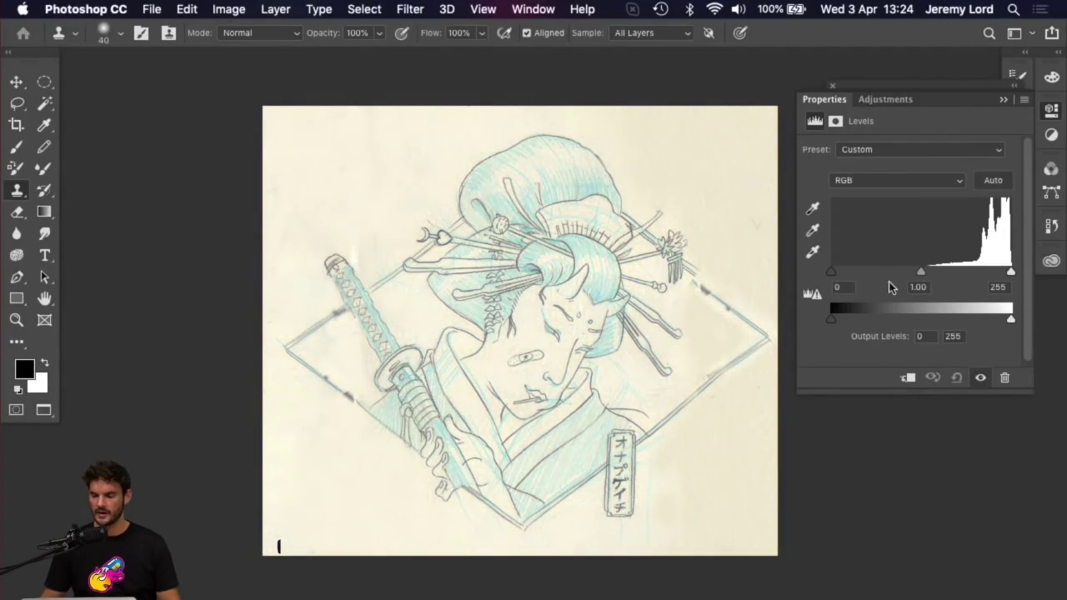
pyautogui.moveTo(923, 275)
pyautogui.mouseDown()
pyautogui.moveTo(956, 273)
pyautogui.moveTo(859, 275)
pyautogui.moveTo(919, 275)
pyautogui.mouseUp()
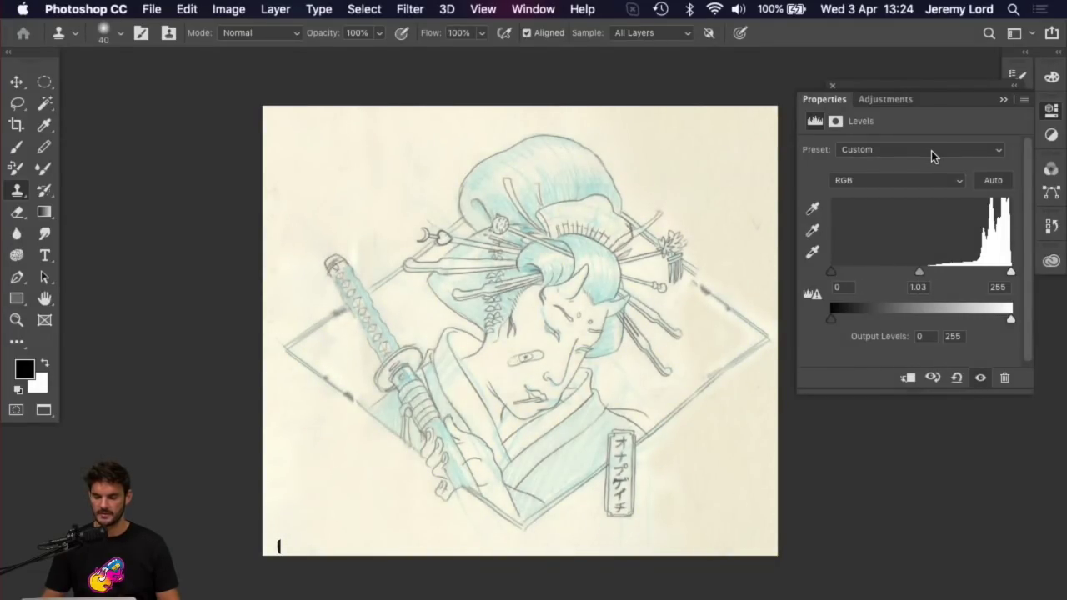
# Step: Reopen the Levels 1 adjustment, set midtones to 0.90, and try white input levels of 242 and 181 before restoring 255
pyautogui.click(1005, 101)
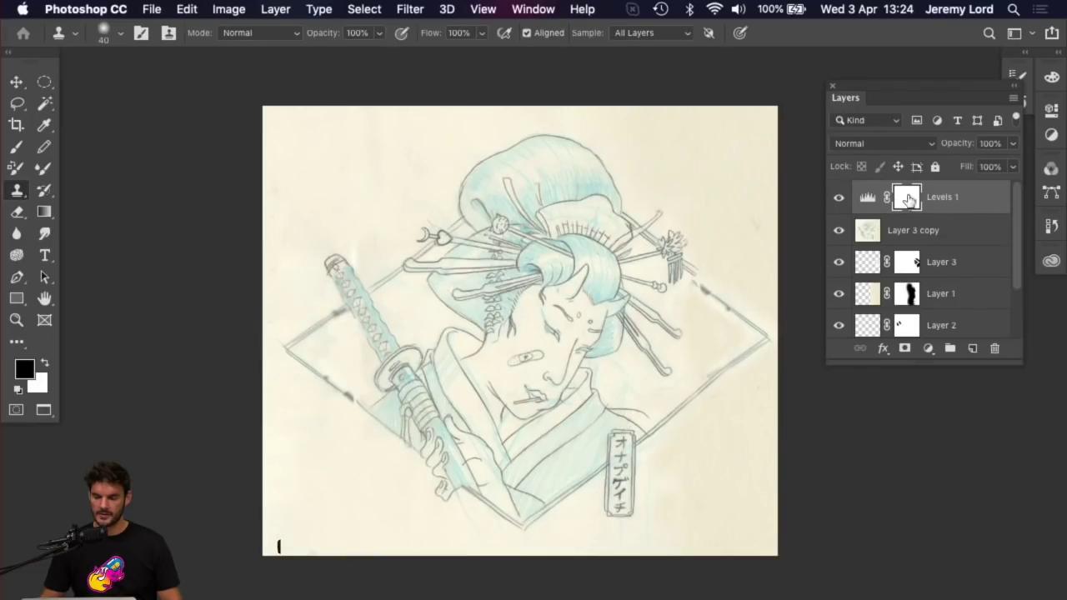
pyautogui.doubleClick(867, 198)
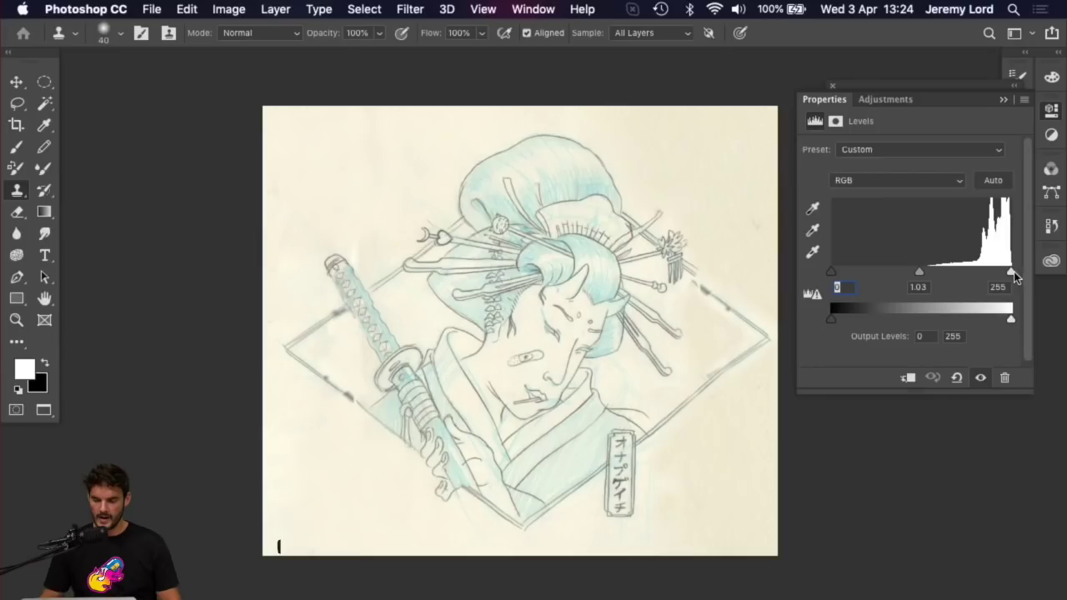
pyautogui.moveTo(1010, 273); pyautogui.dragTo(1001, 274)
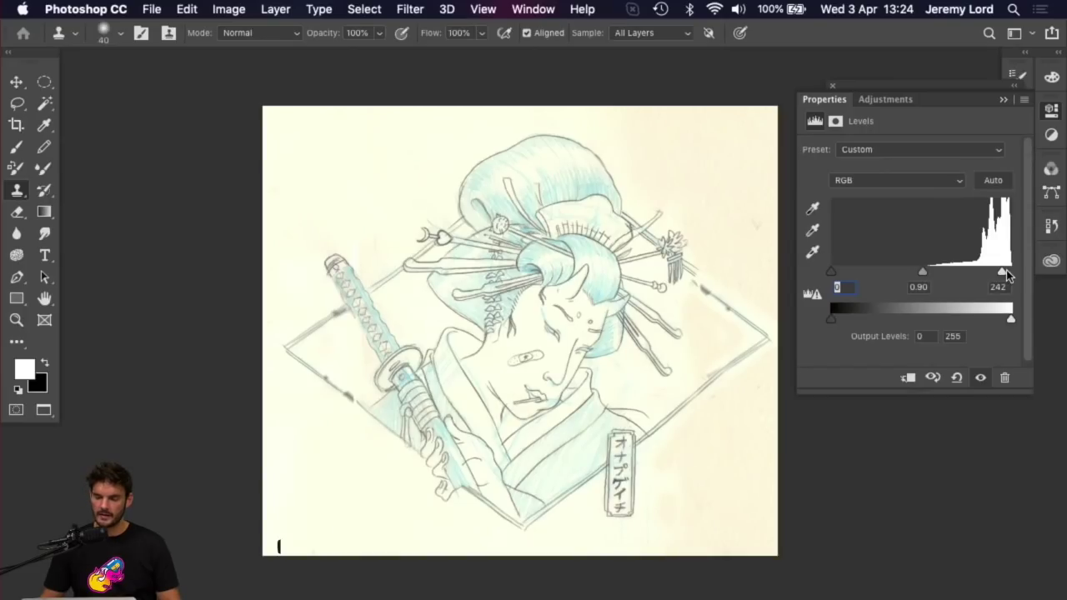
pyautogui.moveTo(1001, 272); pyautogui.dragTo(958, 277)
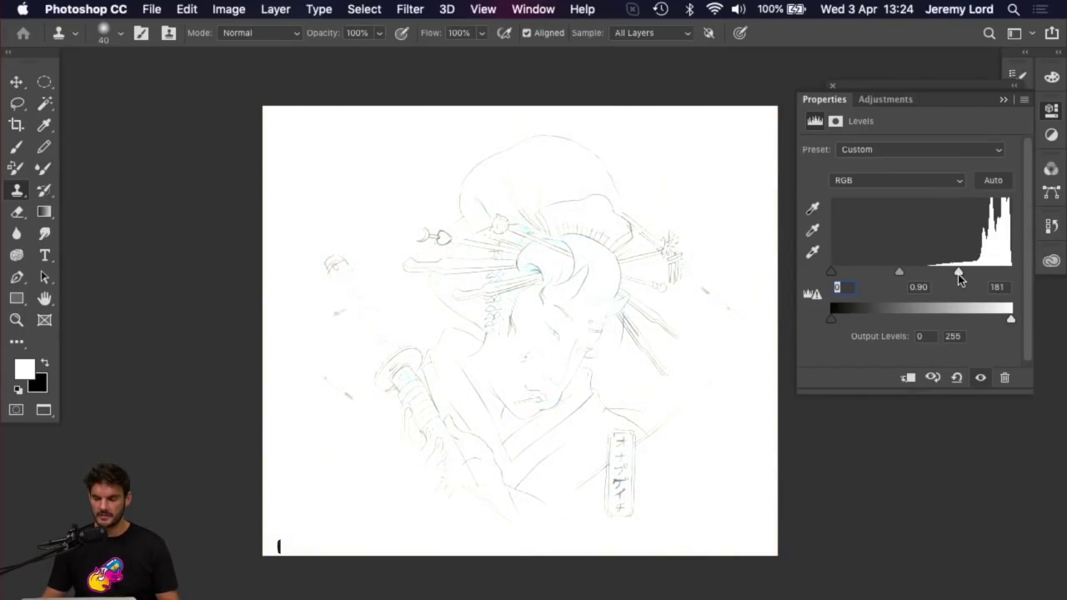
pyautogui.moveTo(957, 275); pyautogui.dragTo(1014, 271)
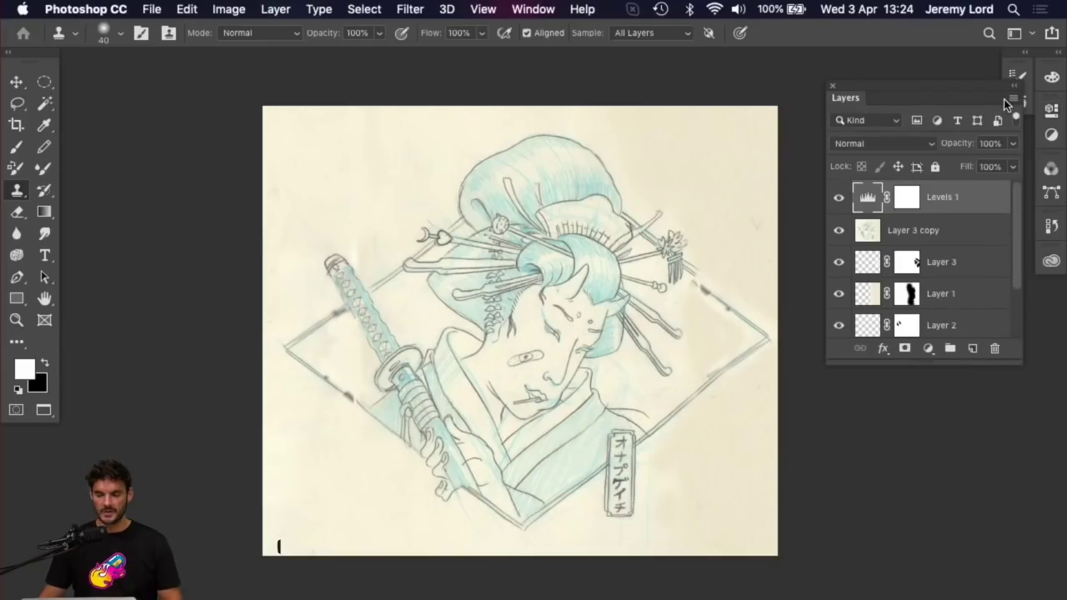
pyautogui.click(1003, 99)
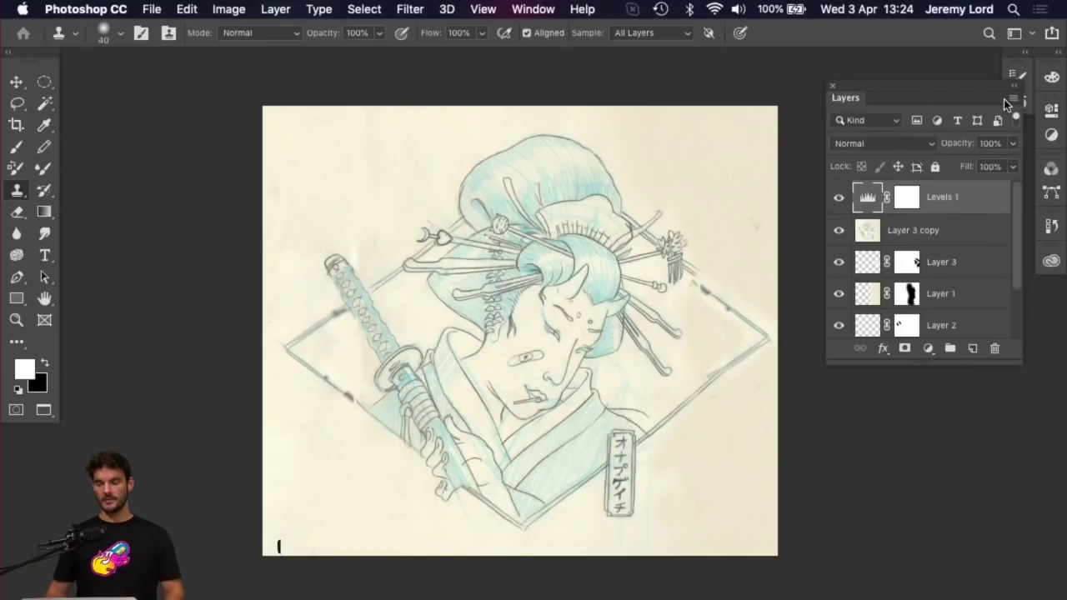
# Step: Add a Hue/Saturation adjustment layer directly above Layer 3 copy and set its saturation to -100
pyautogui.click(955, 234)
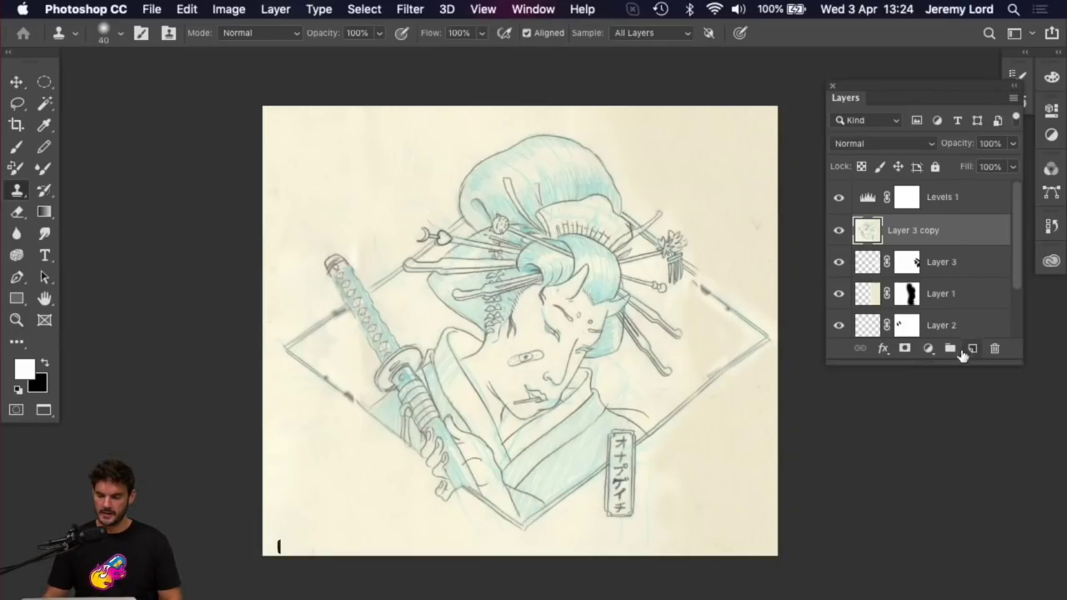
pyautogui.click(927, 349)
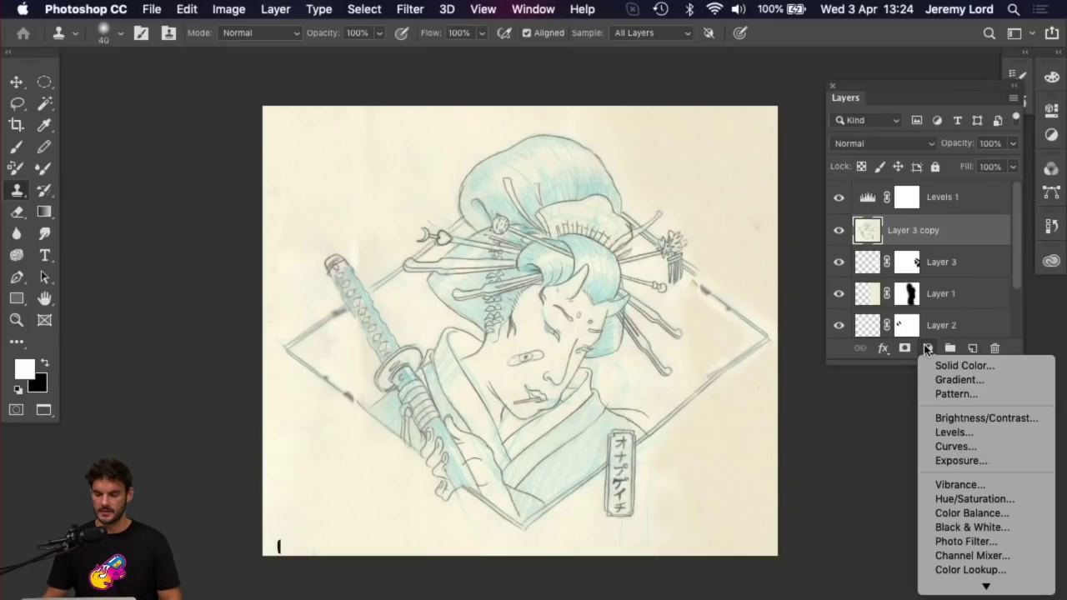
pyautogui.click(925, 350)
pyautogui.click(930, 351)
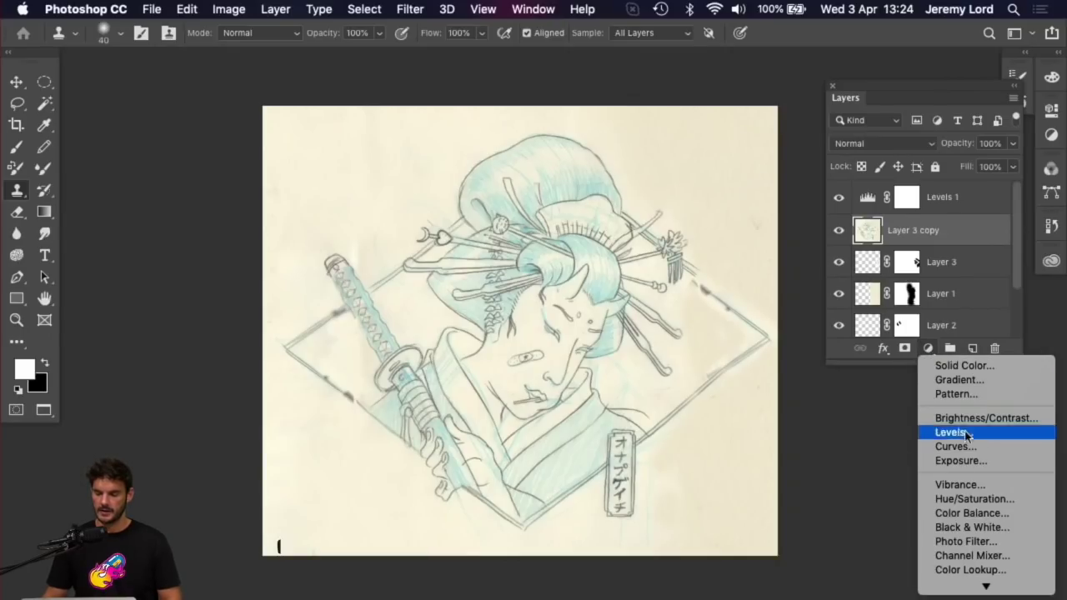
pyautogui.click(1003, 500)
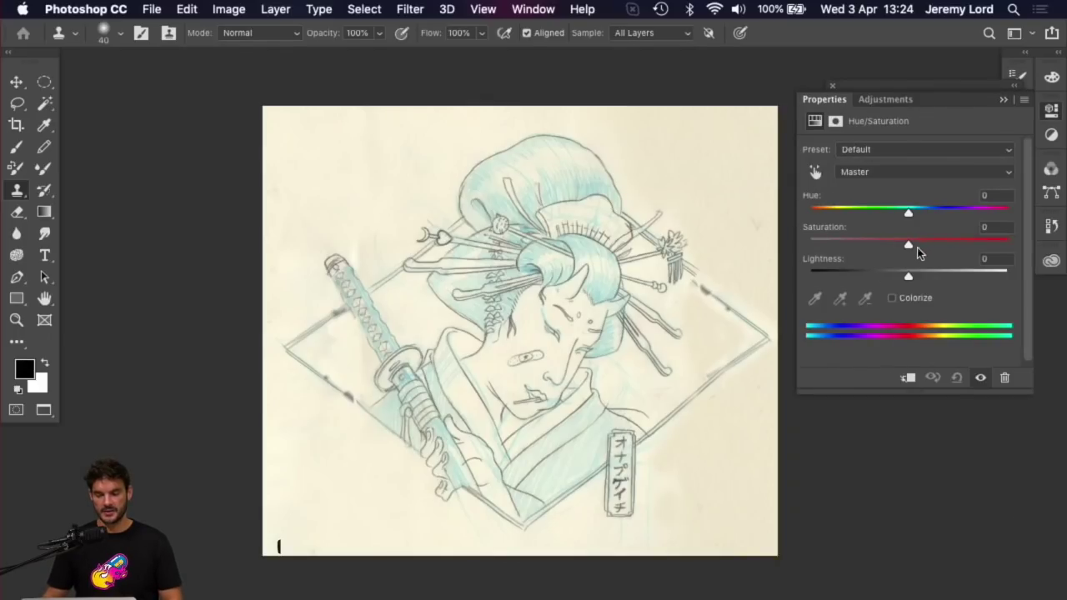
pyautogui.moveTo(906, 243); pyautogui.dragTo(781, 241)
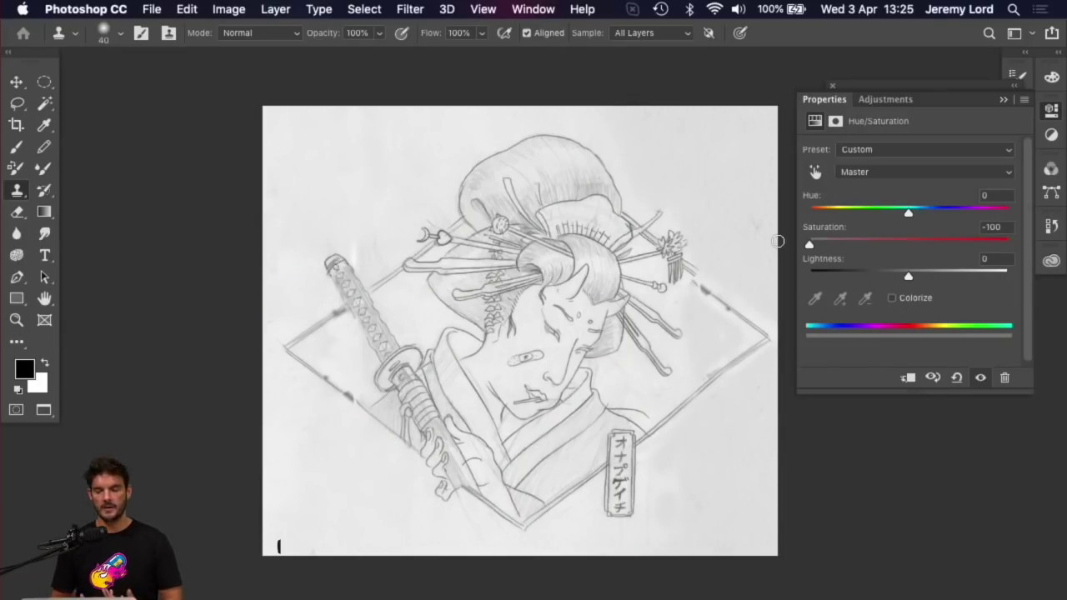
pyautogui.click(1003, 99)
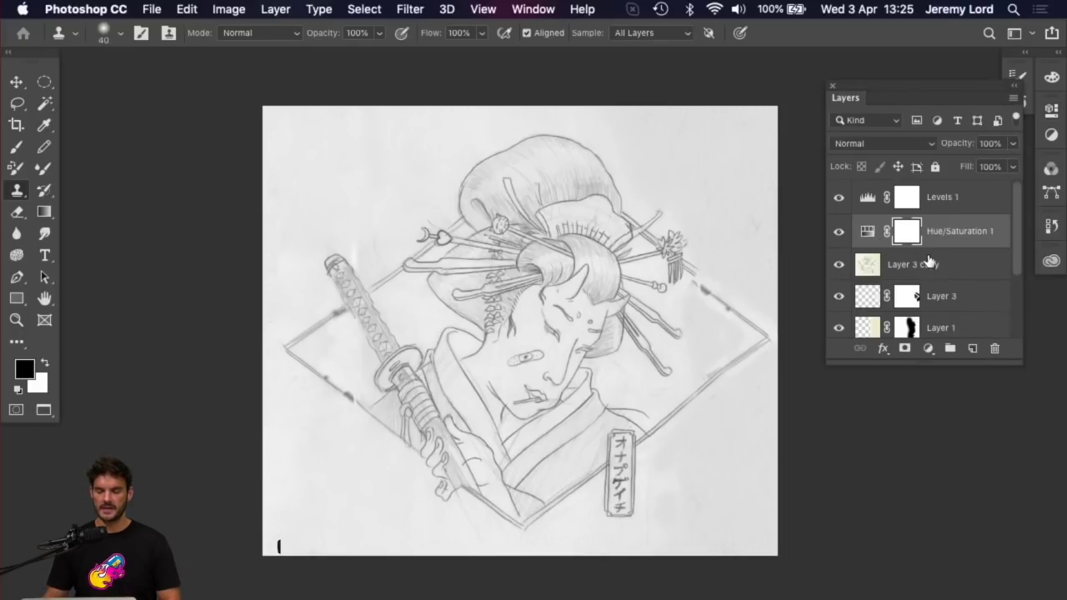
# Step: Set the Levels 1 adjustment's white input level to 228 and its black input level to 110, after trying black at 223
pyautogui.doubleClick(868, 197)
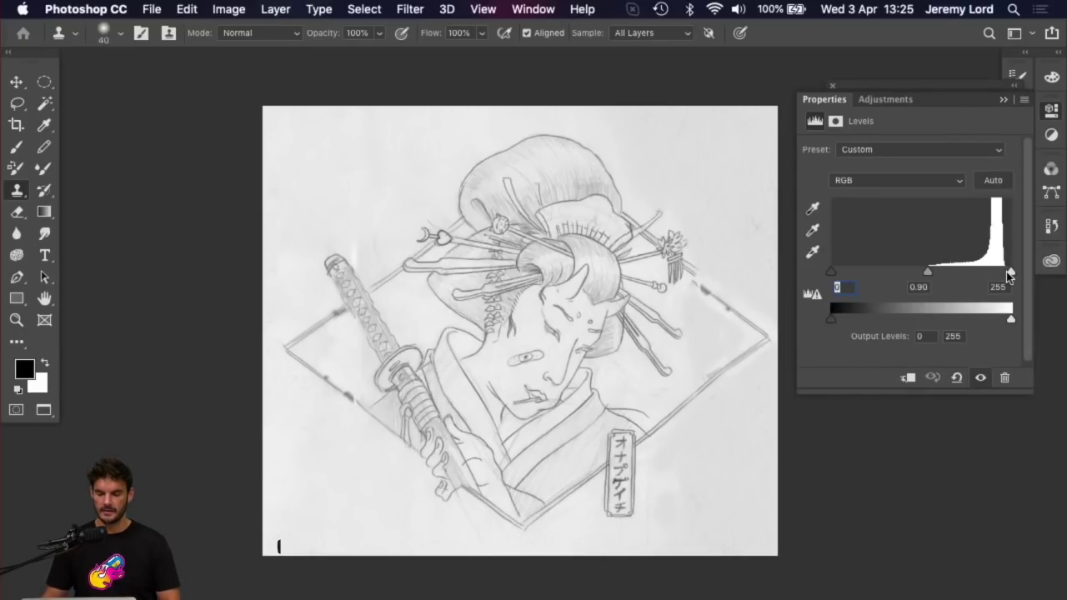
pyautogui.moveTo(1008, 272); pyautogui.dragTo(993, 274)
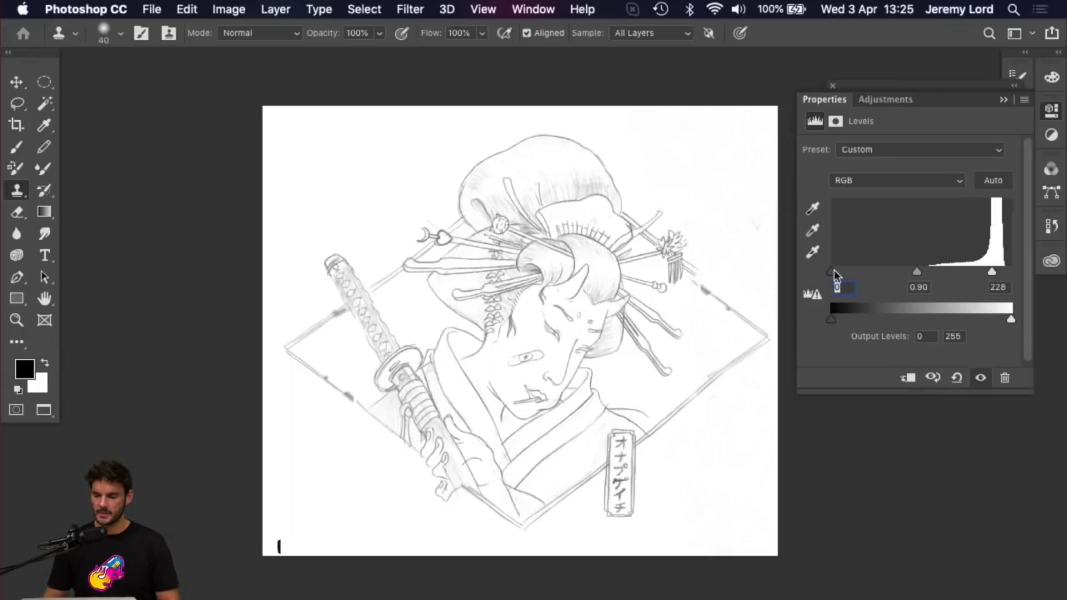
pyautogui.moveTo(832, 278); pyautogui.dragTo(990, 277)
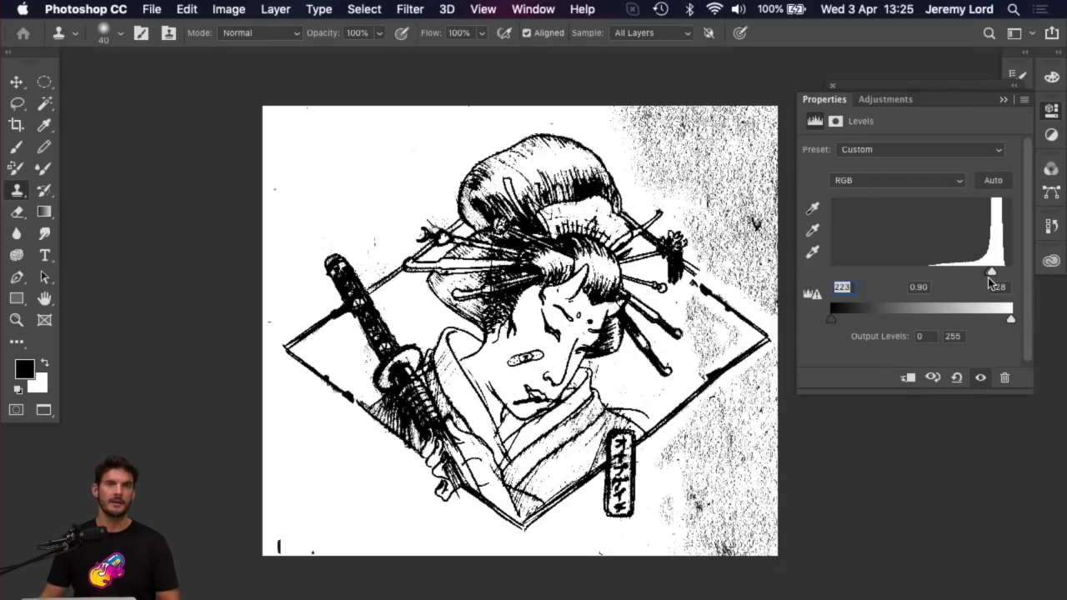
pyautogui.moveTo(987, 277)
pyautogui.mouseDown()
pyautogui.moveTo(899, 278)
pyautogui.moveTo(909, 277)
pyautogui.mouseUp()
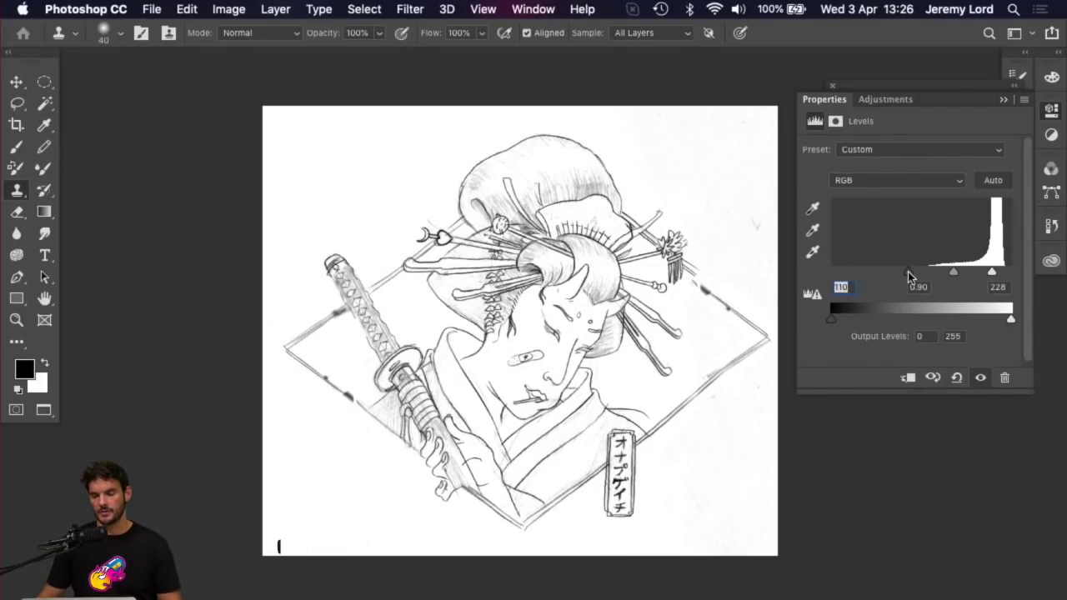
pyautogui.click(1003, 99)
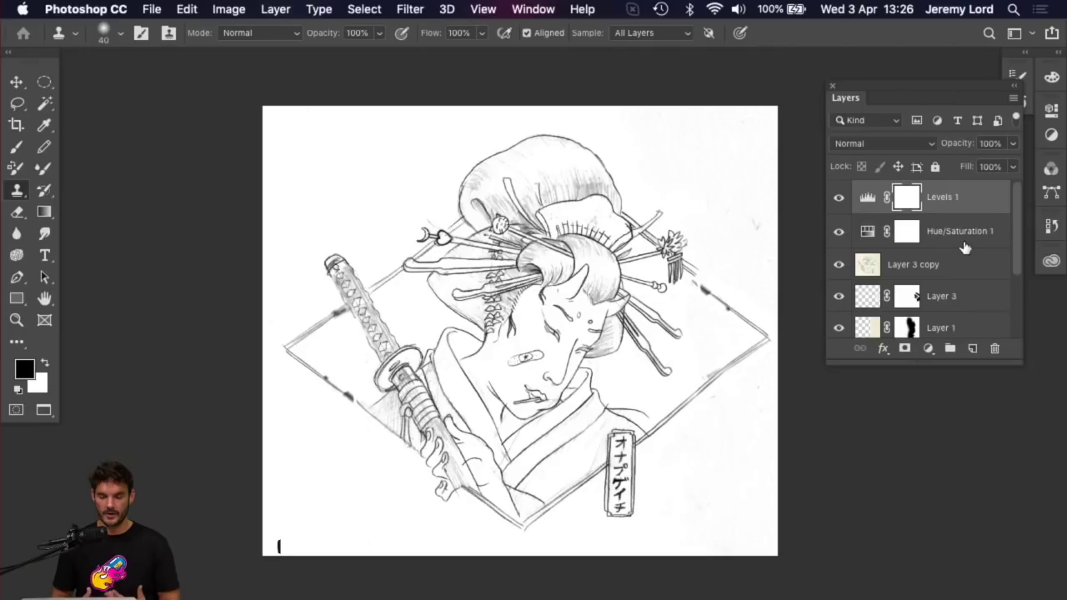
# Step: Return the document to standard screen mode and minimise the Photoshop window to reach the Finder folder
pyautogui.press('super+minus')
pyautogui.press('super+minus')
pyautogui.press('super+0')
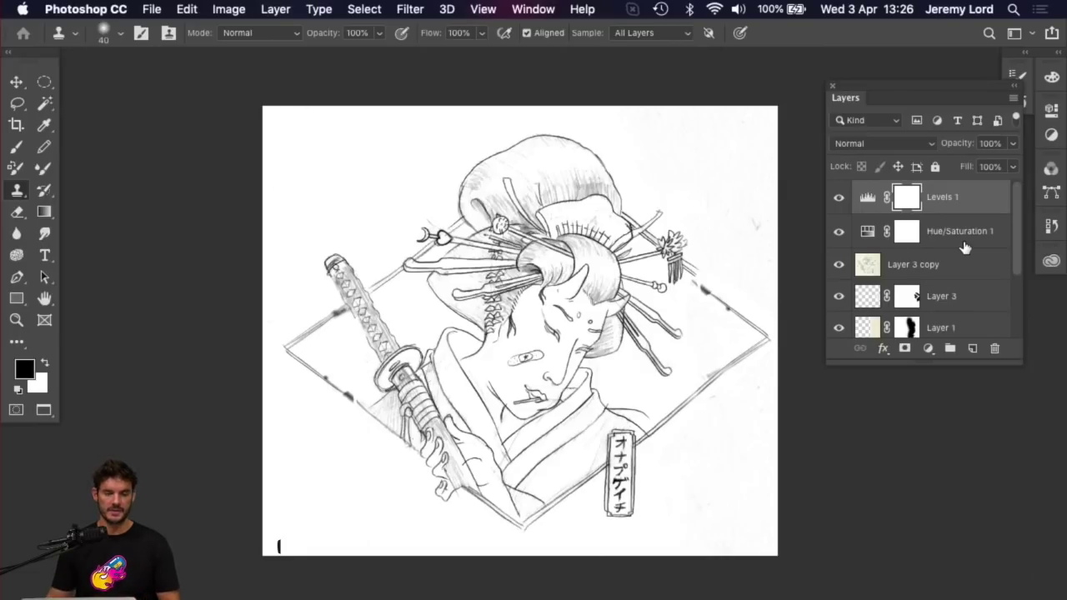
pyautogui.press('f')
pyautogui.press('f')
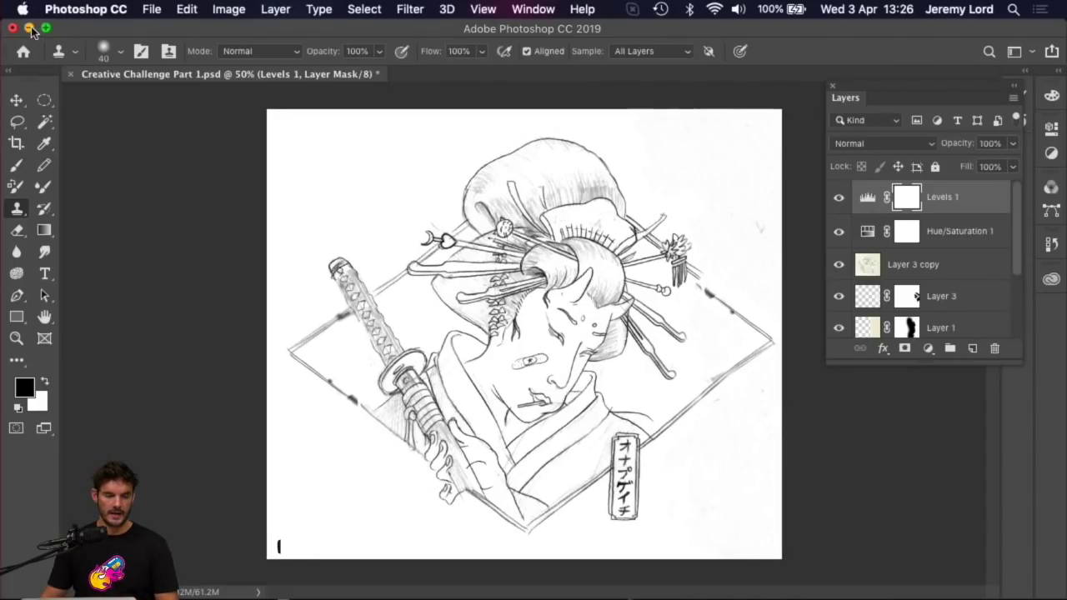
pyautogui.click(29, 28)
# Step: Preview Creative Challenge 2.jpg and the original sketch scan PSD in the WCC 1 folder
pyautogui.click(731, 201)
pyautogui.press('space')
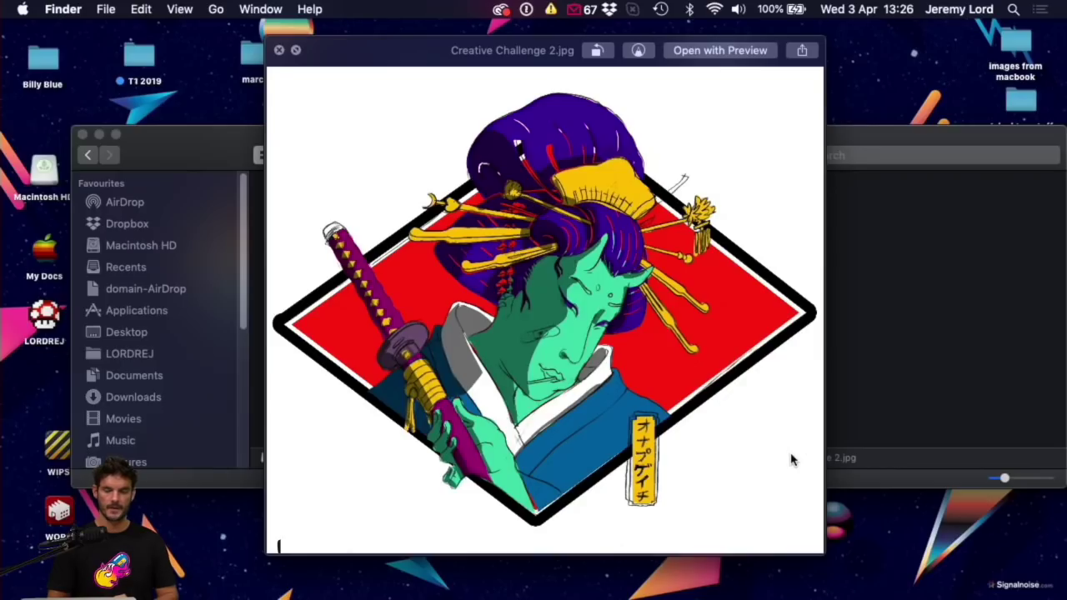
pyautogui.press('space')
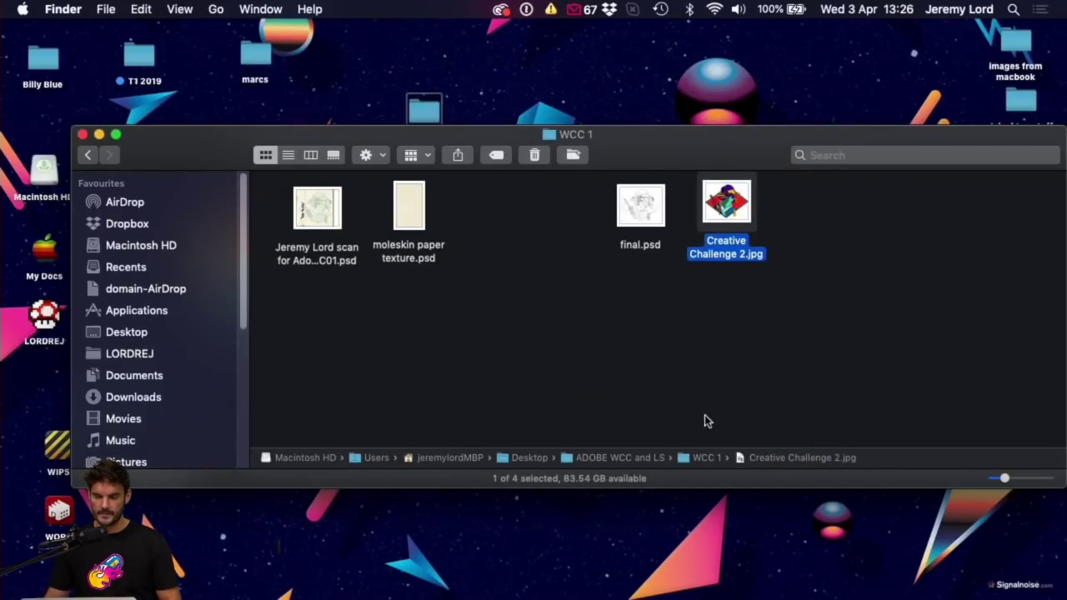
pyautogui.click(664, 364)
pyautogui.click(321, 213)
pyautogui.press('space')
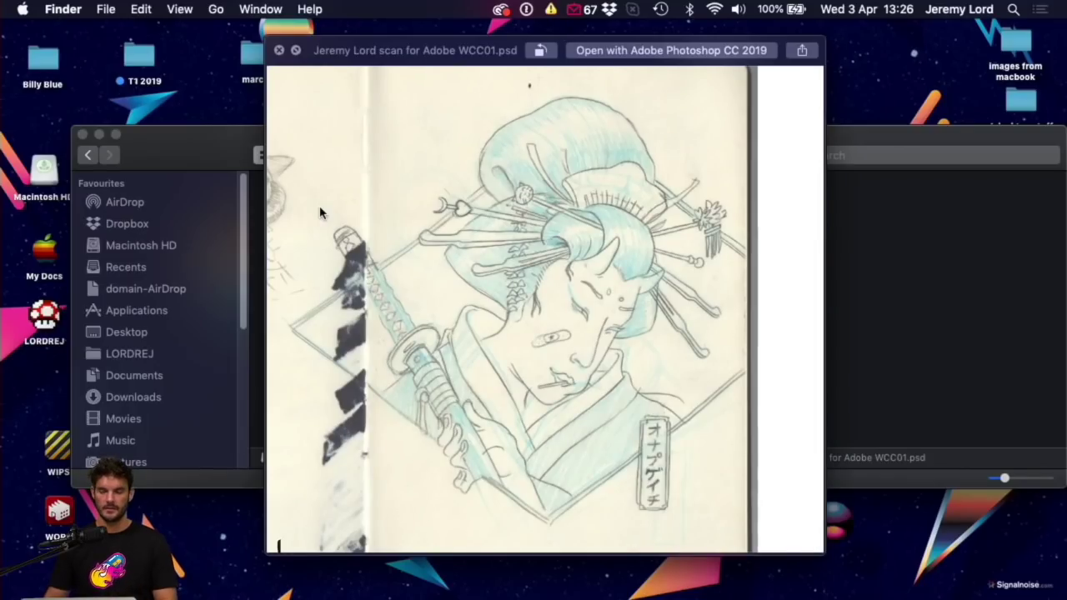
pyautogui.press('space')
# Step: Preview final.psd in the WCC 1 folder, clear the file selection, and move the Finder window slightly upward
pyautogui.click(650, 203)
pyautogui.press('space')
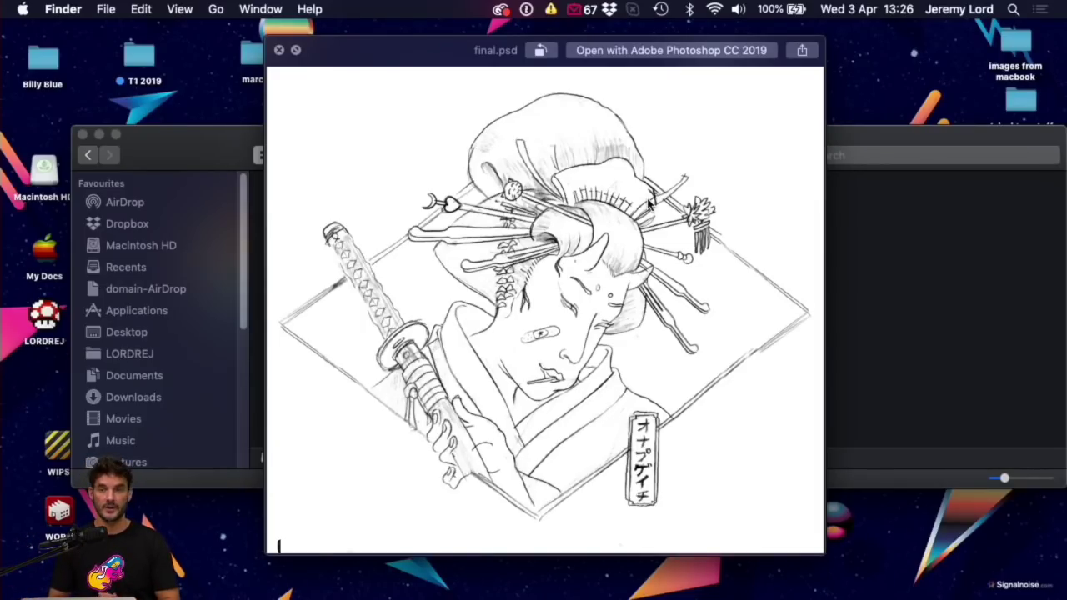
pyautogui.press('space')
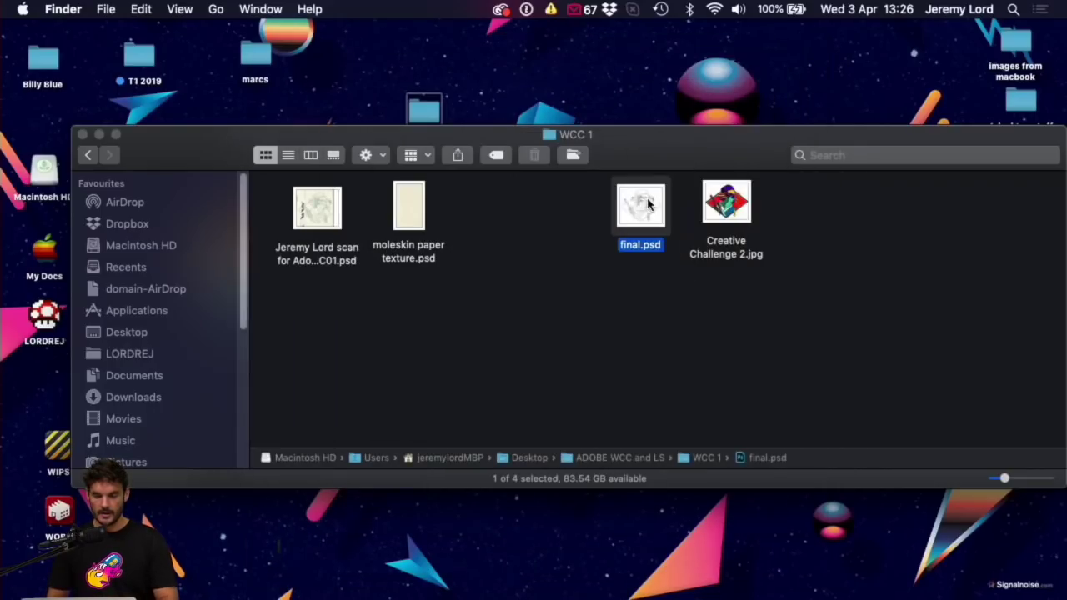
pyautogui.click(556, 267)
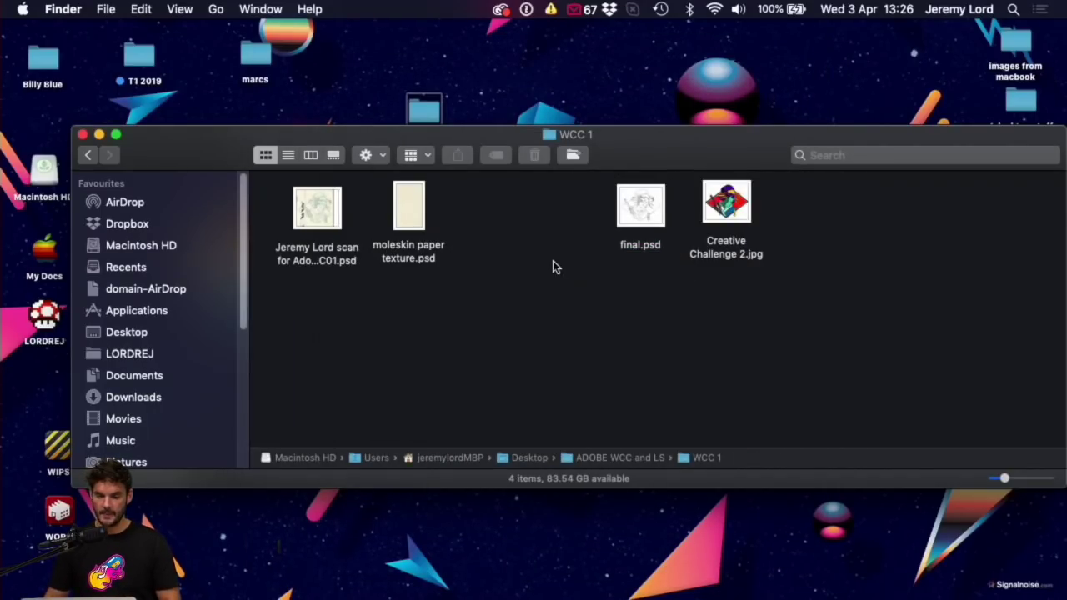
pyautogui.moveTo(654, 143); pyautogui.dragTo(647, 124)
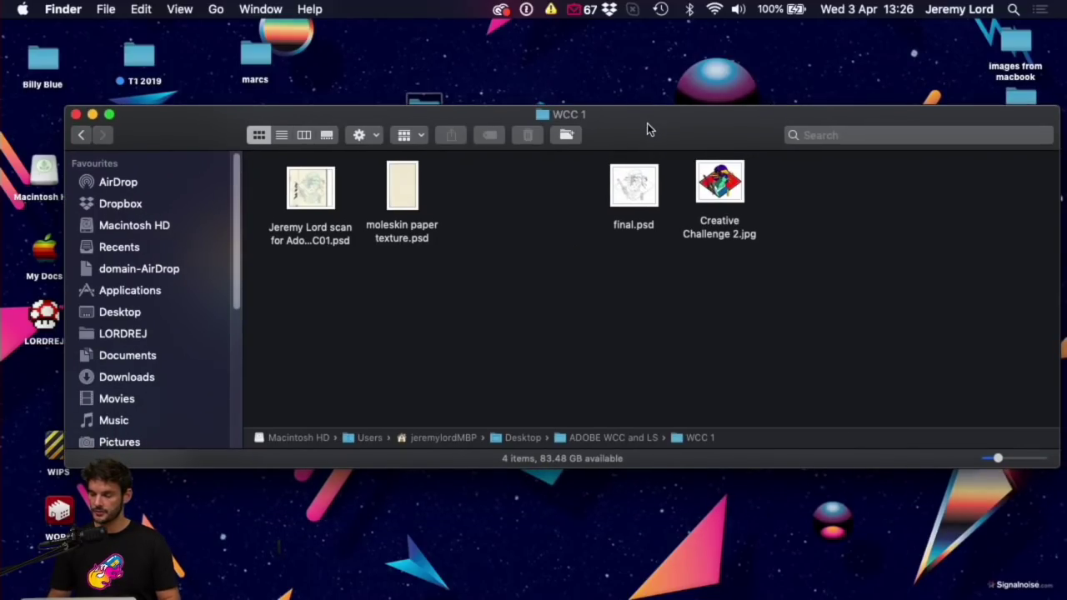